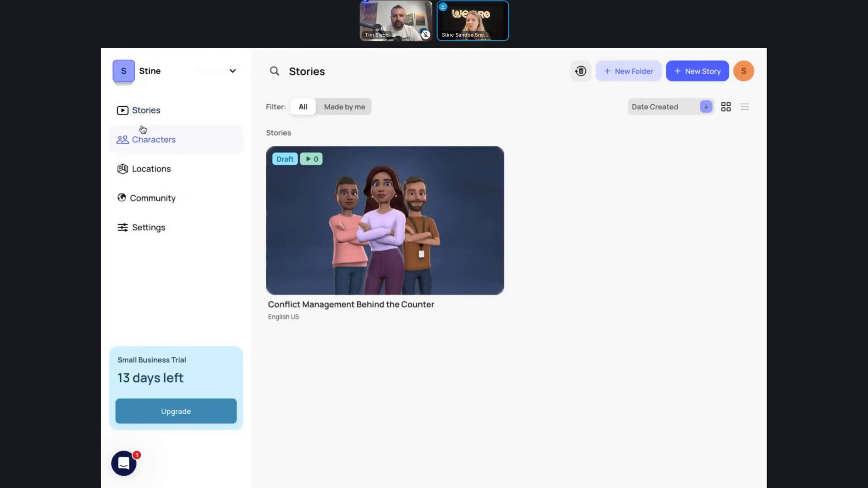
# Step: Open the Characters page and look through the characters currently in use
pyautogui.click(145, 149)
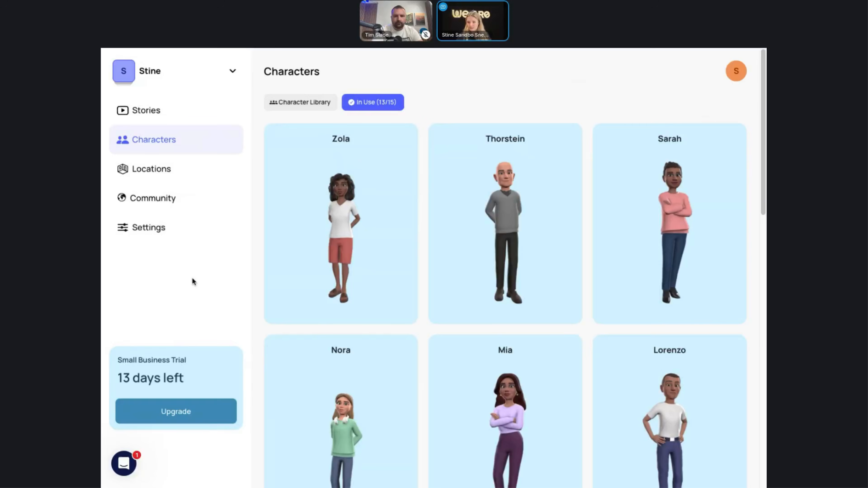
pyautogui.scroll(-6, 454, 320)
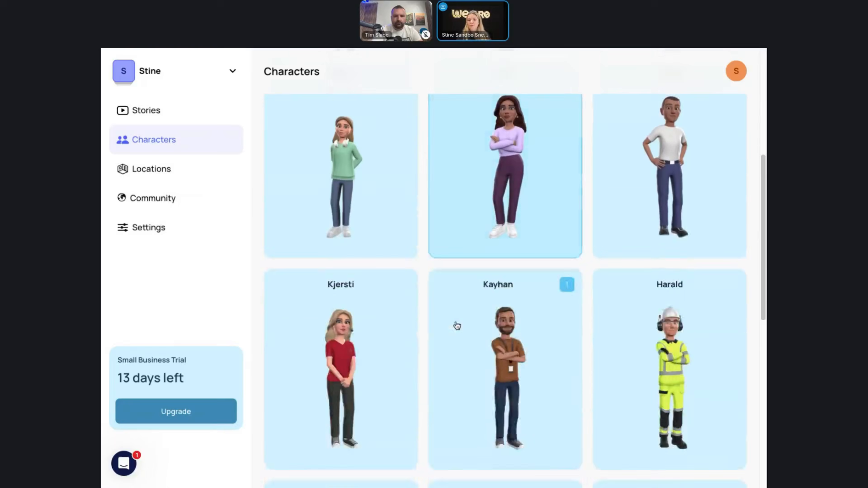
pyautogui.scroll(6, 444, 320)
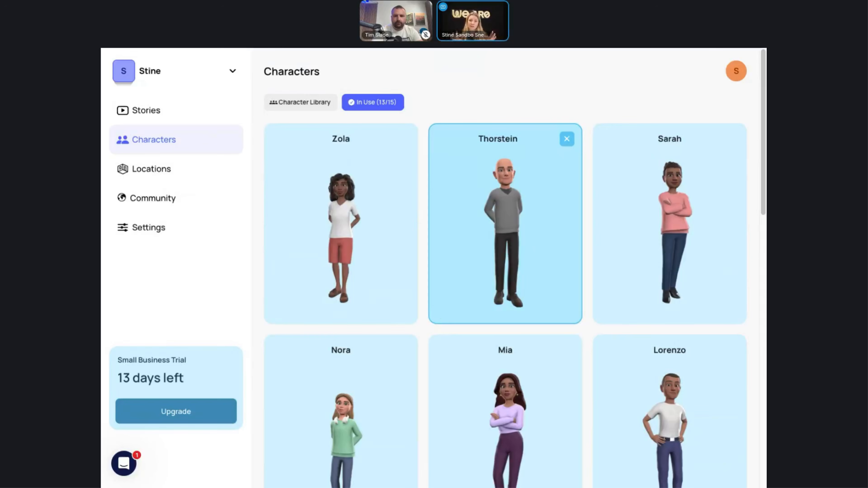
# Step: Browse the Character Library to examine the range of available characters and their outfits
pyautogui.click(303, 104)
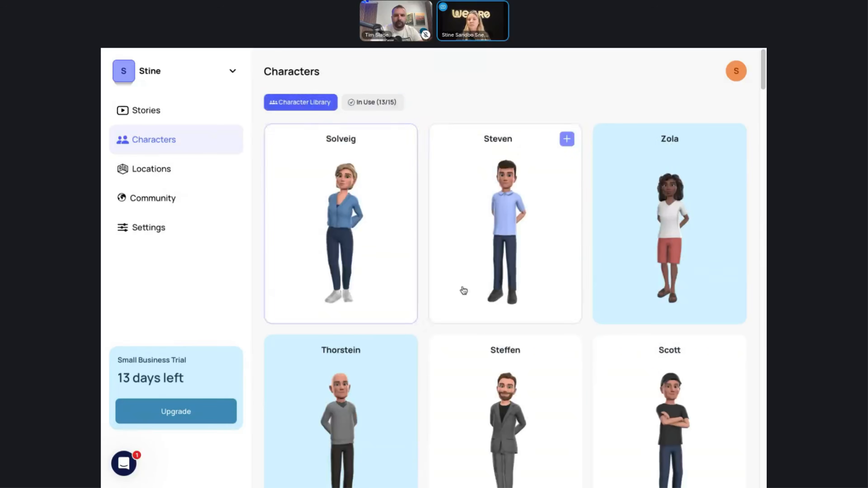
pyautogui.scroll(-5, 549, 337)
pyautogui.scroll(-7, 552, 341)
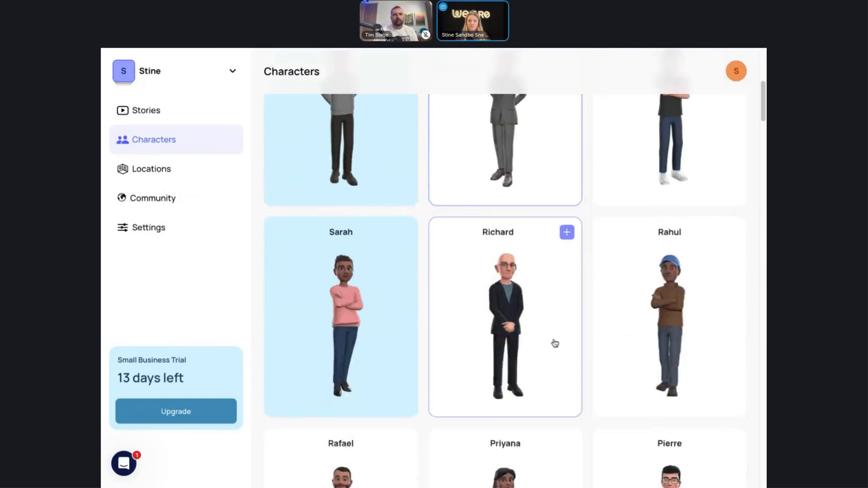
pyautogui.scroll(-5, 553, 368)
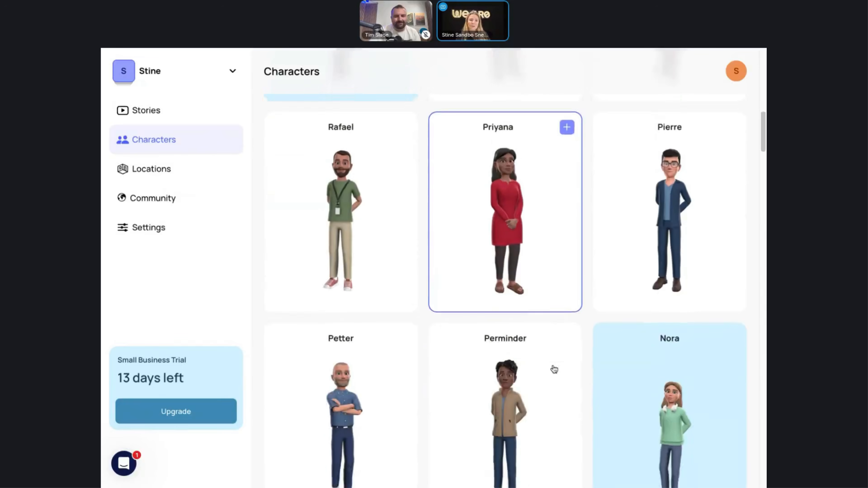
pyautogui.scroll(-5, 536, 371)
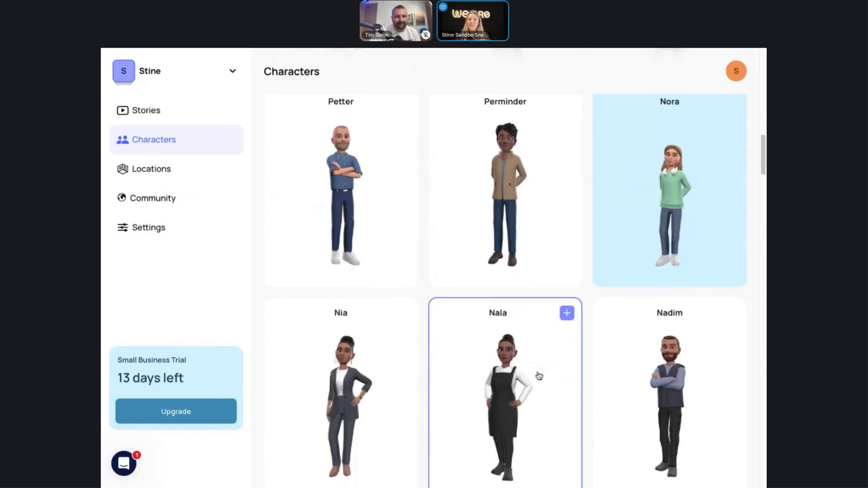
pyautogui.scroll(-2, 535, 391)
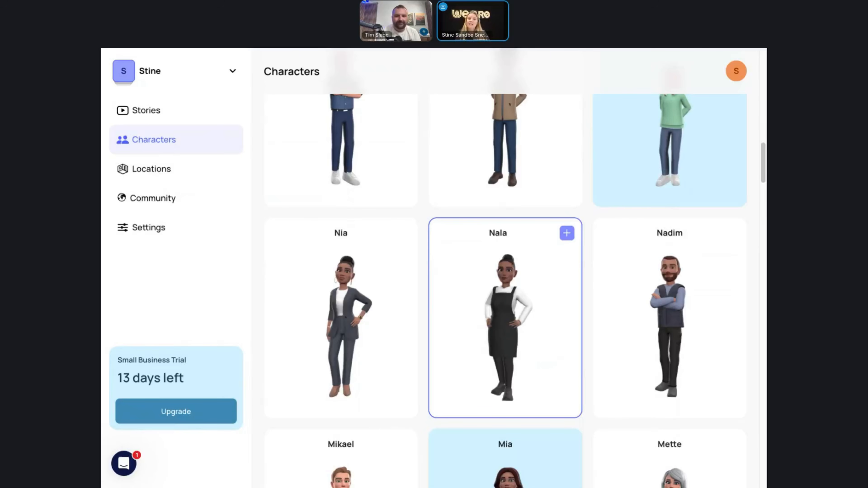
pyautogui.scroll(-2, 524, 403)
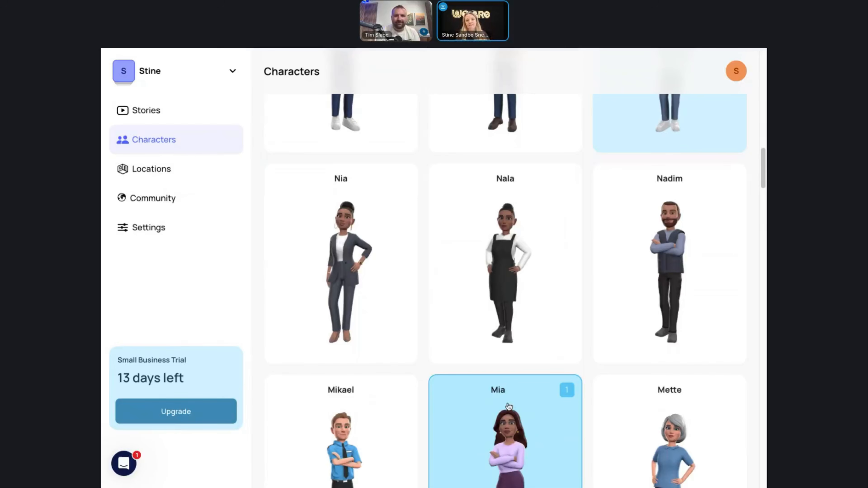
pyautogui.scroll(-10, 507, 400)
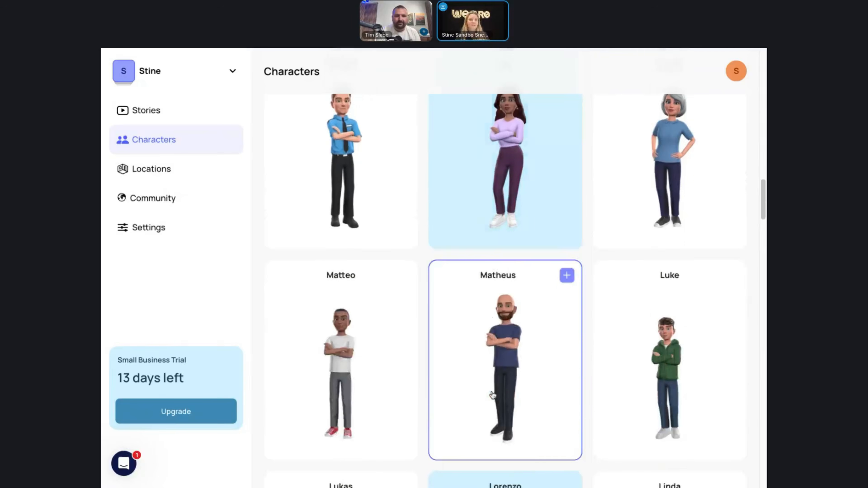
pyautogui.scroll(-2, 492, 396)
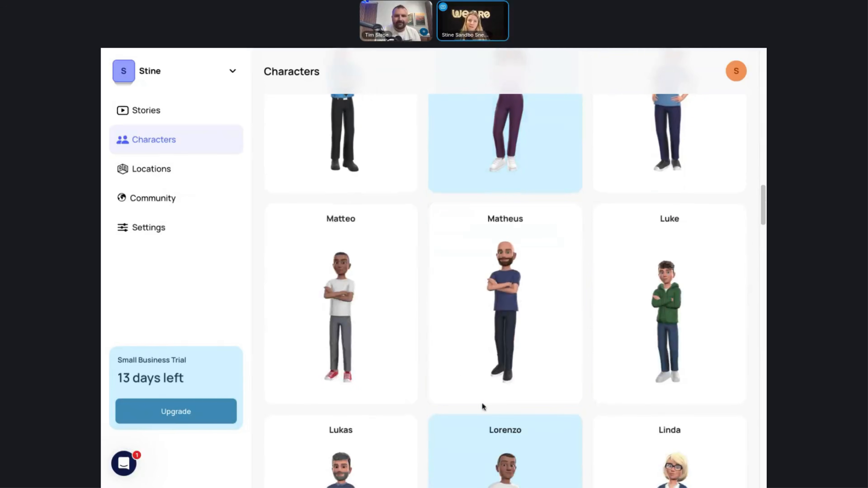
pyautogui.scroll(-4, 471, 393)
pyautogui.scroll(-2, 455, 379)
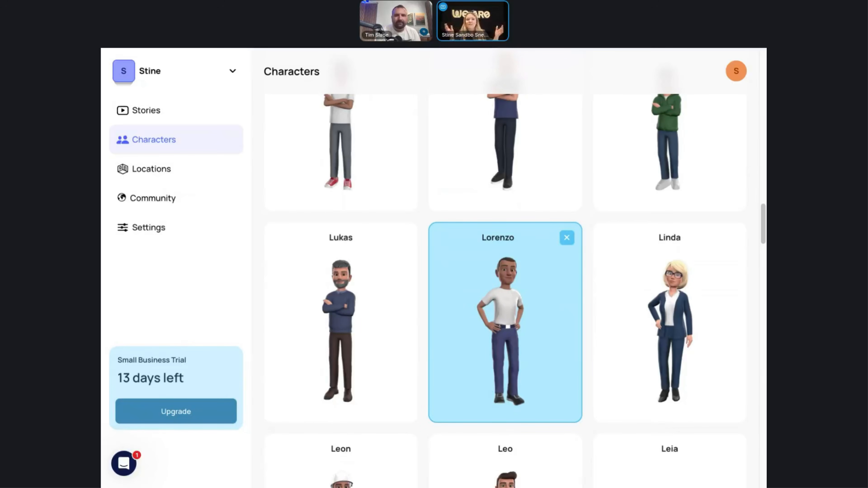
pyautogui.scroll(-3, 429, 370)
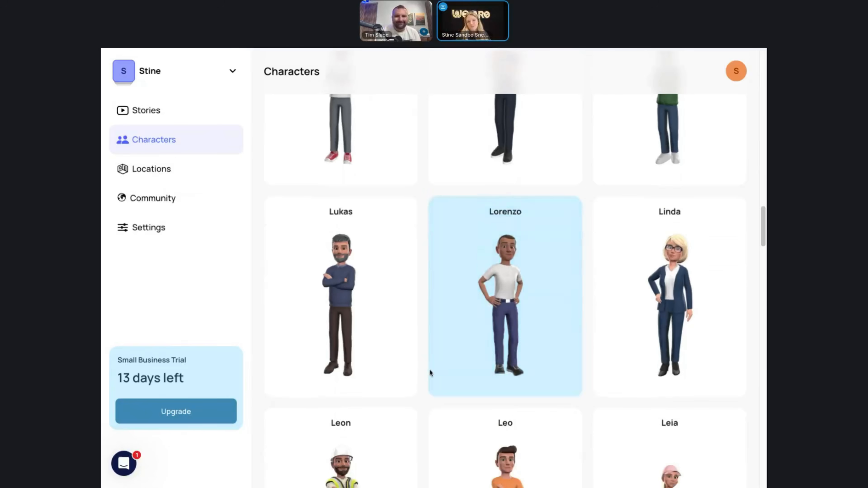
pyautogui.scroll(-9, 399, 361)
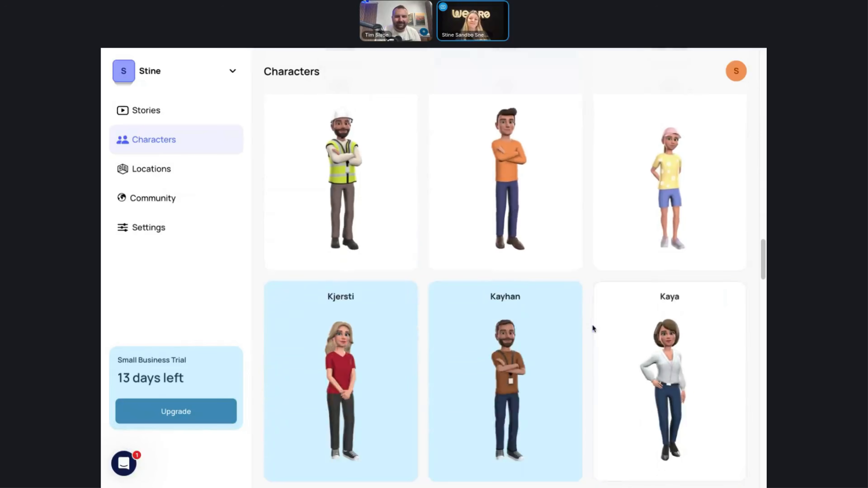
pyautogui.scroll(-4, 591, 327)
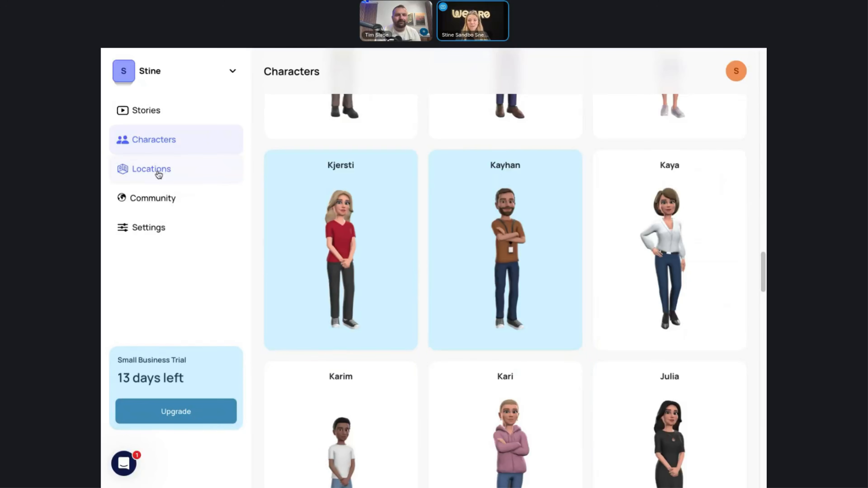
# Step: Open the Locations page, check the background source options for adding a new location, and close the uploader
pyautogui.click(167, 171)
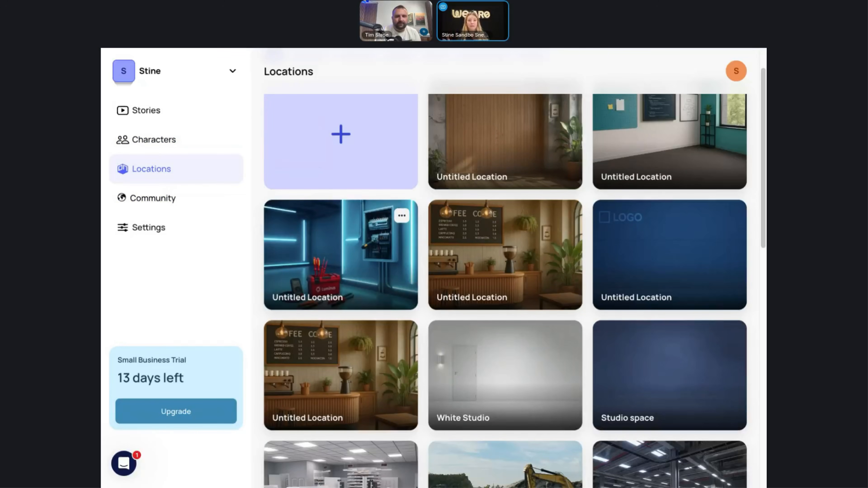
pyautogui.scroll(1, 393, 251)
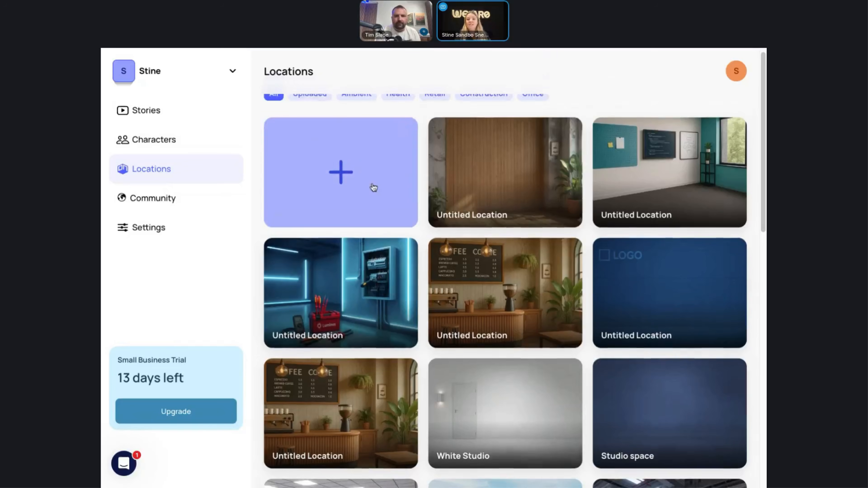
pyautogui.click(339, 206)
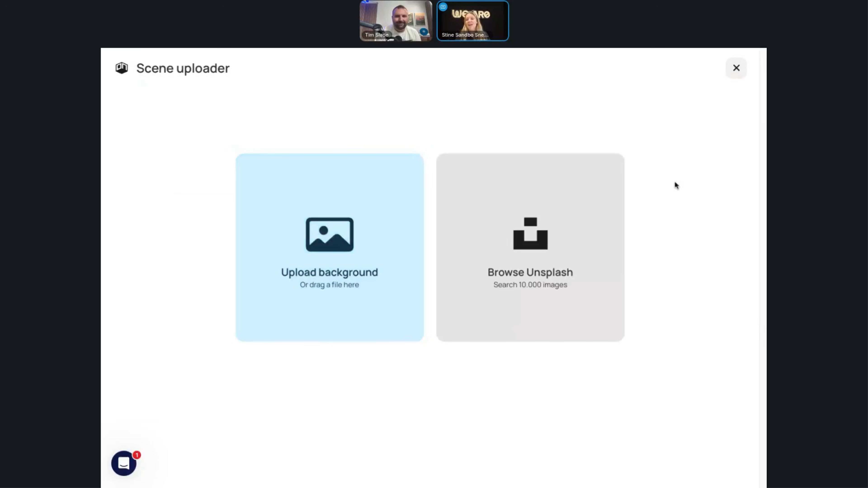
pyautogui.click(737, 68)
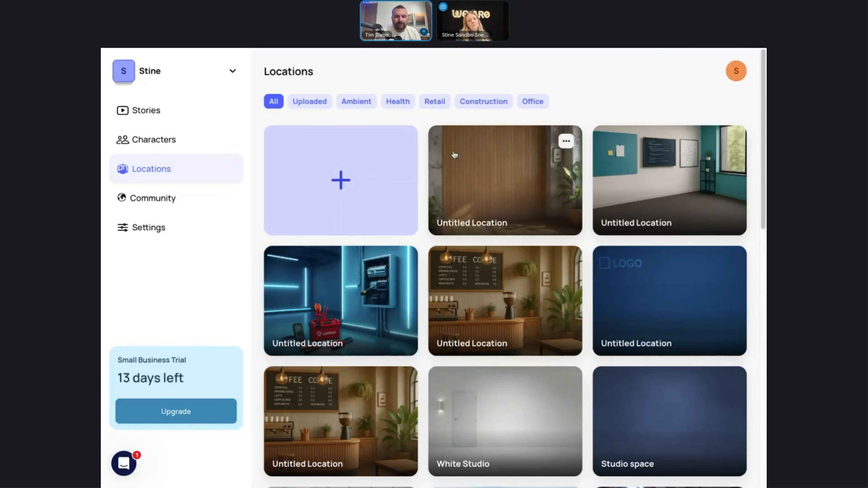
# Step: View the settings of the wood-panelled location with plants and close it
pyautogui.click(389, 271)
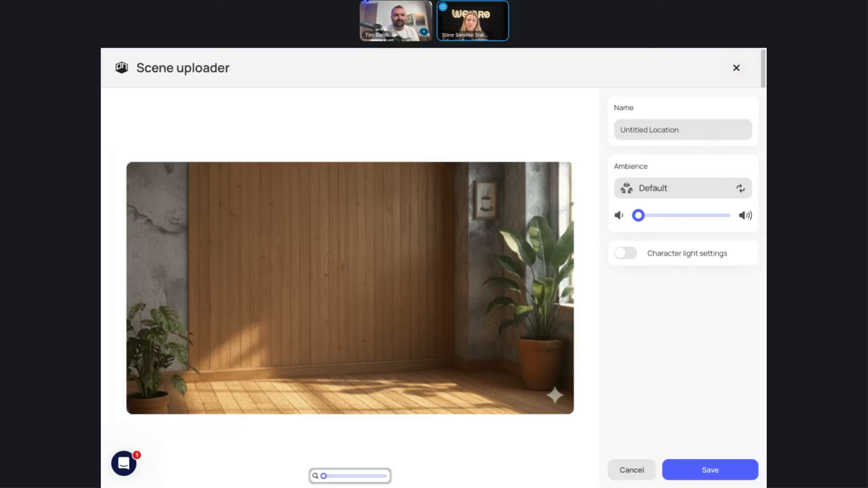
pyautogui.click(738, 70)
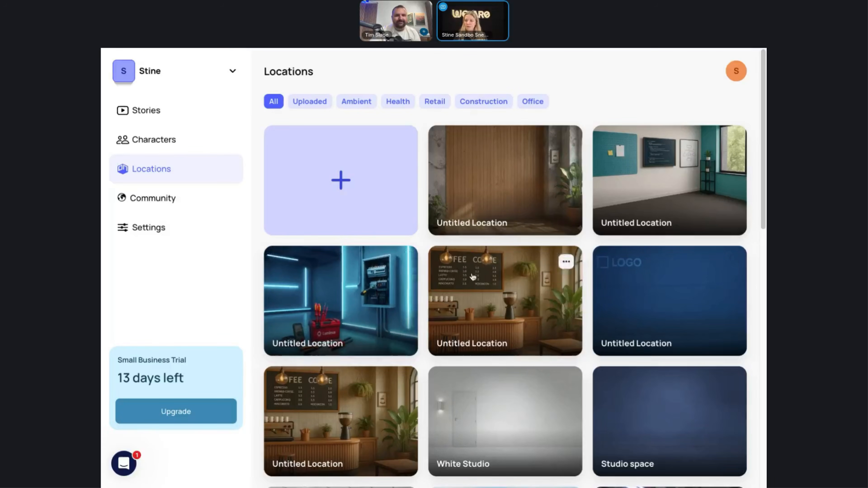
# Step: Try shifting the background image down in the blue location with the electrical cabinet, and close it without saving
pyautogui.click(369, 316)
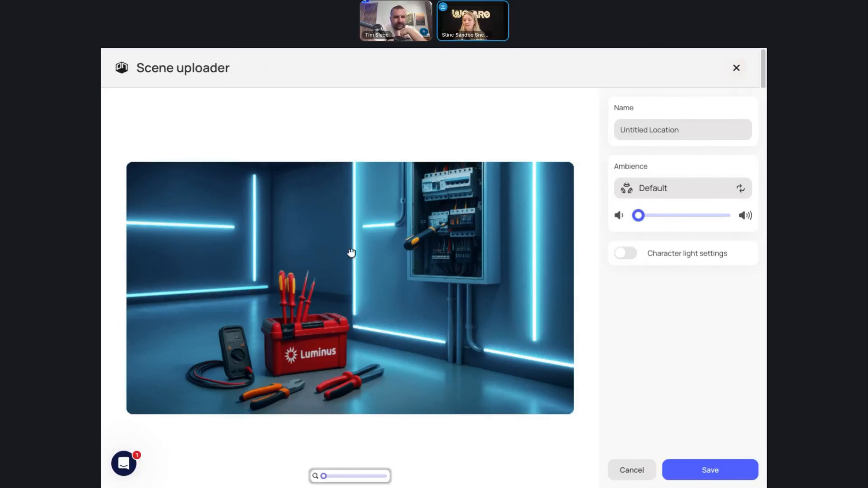
pyautogui.moveTo(352, 253); pyautogui.dragTo(343, 284)
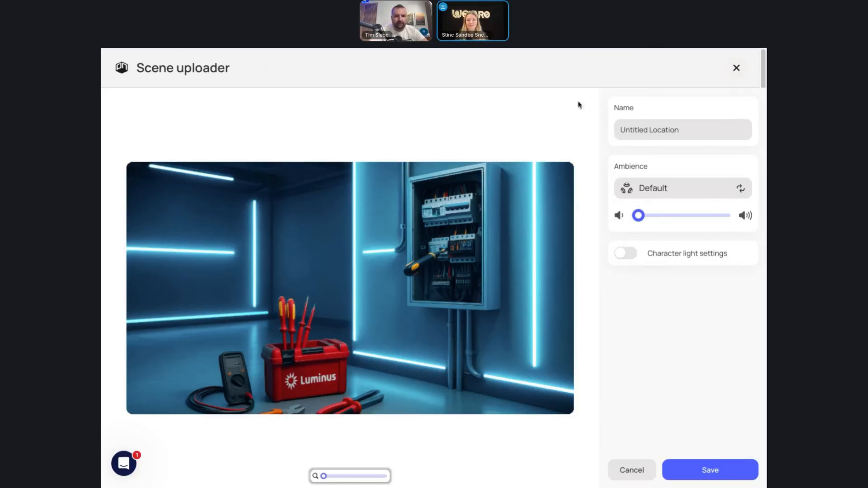
pyautogui.click(736, 68)
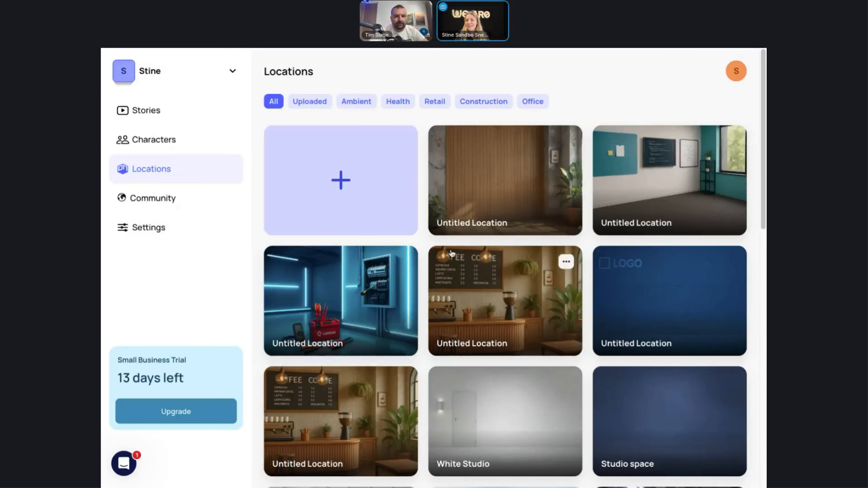
# Step: Open the coffee shop location and preview the Office creative and Warehouse ambience sounds, keeping the Default ambience
pyautogui.click(487, 323)
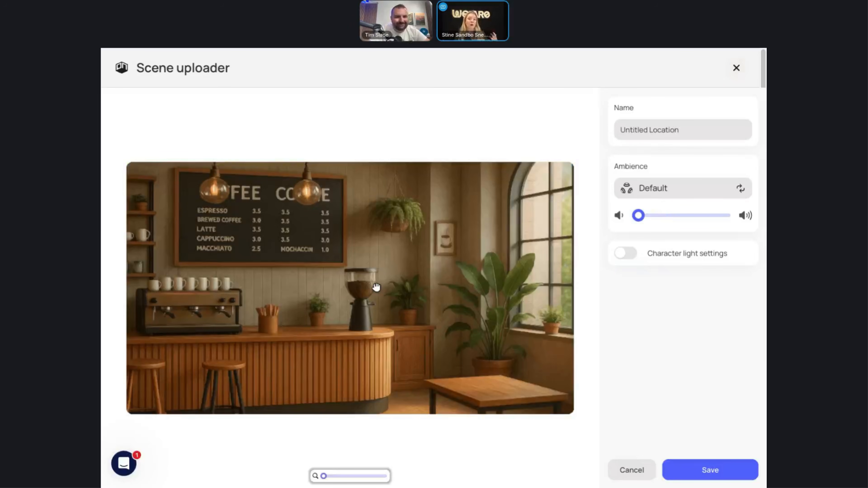
pyautogui.tripleClick(648, 130)
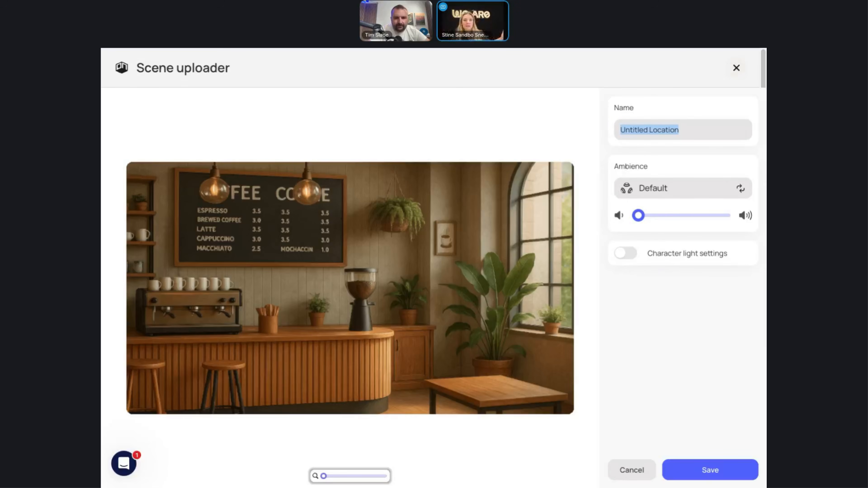
pyautogui.click(679, 197)
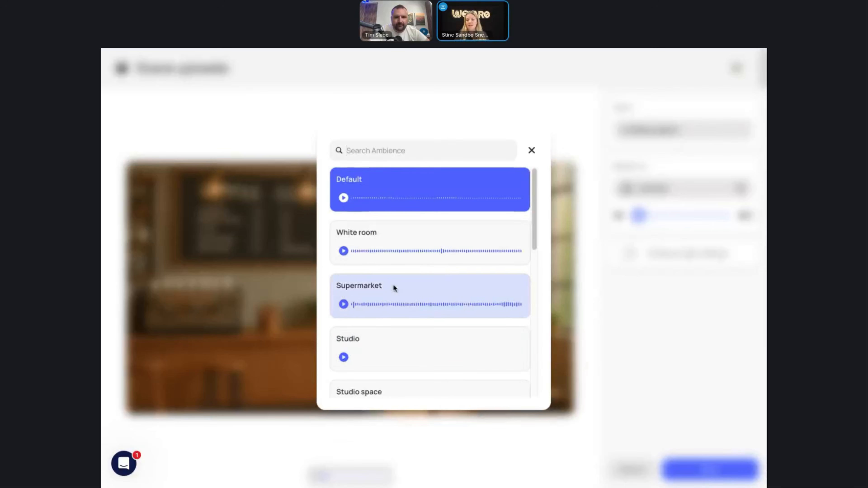
pyautogui.scroll(-12, 355, 325)
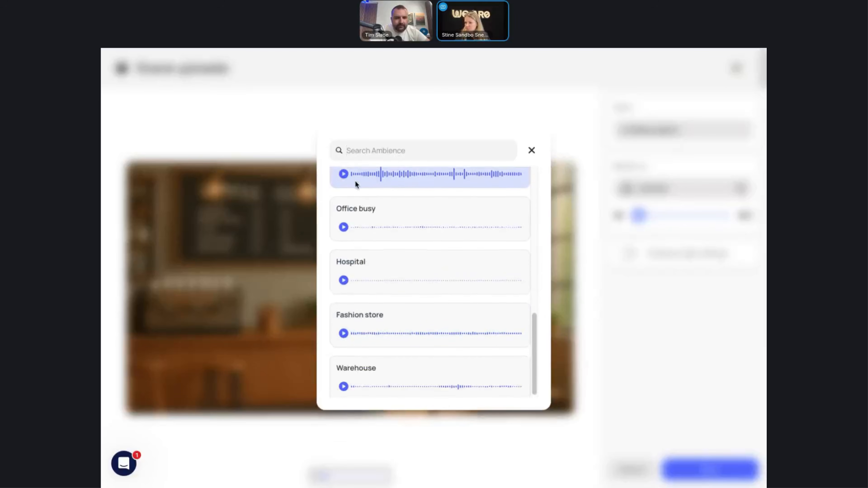
pyautogui.scroll(1, 356, 184)
pyautogui.click(343, 190)
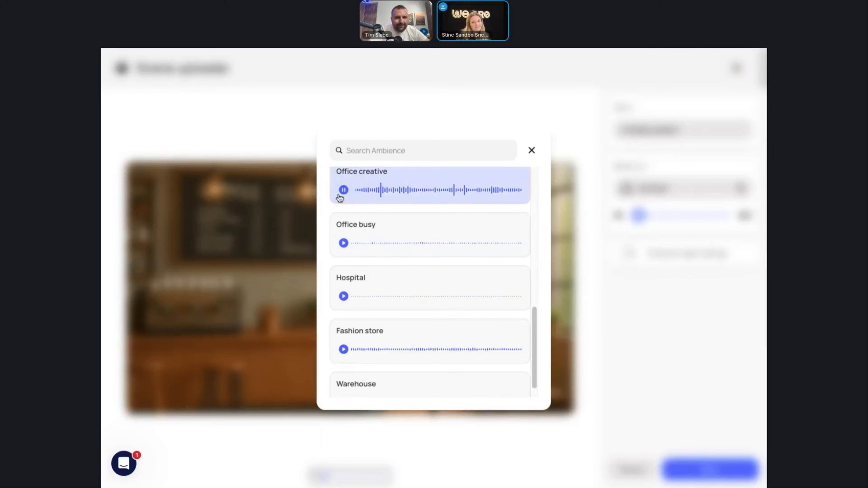
pyautogui.click(345, 192)
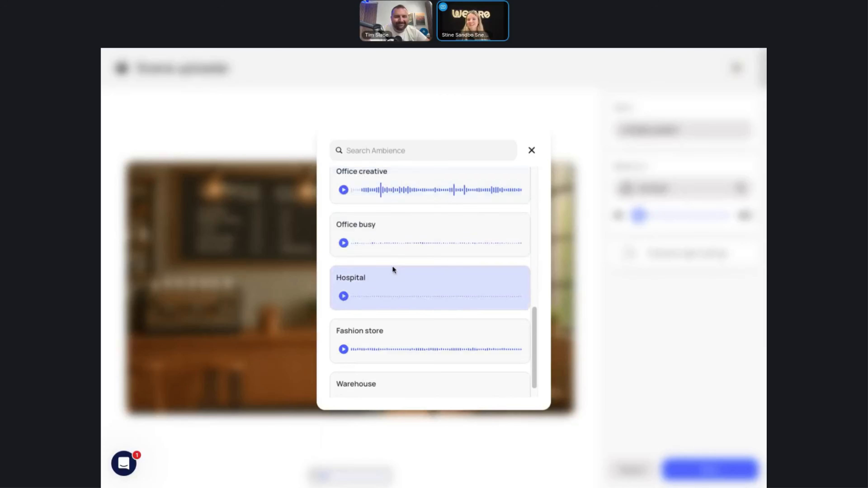
pyautogui.scroll(-1, 392, 268)
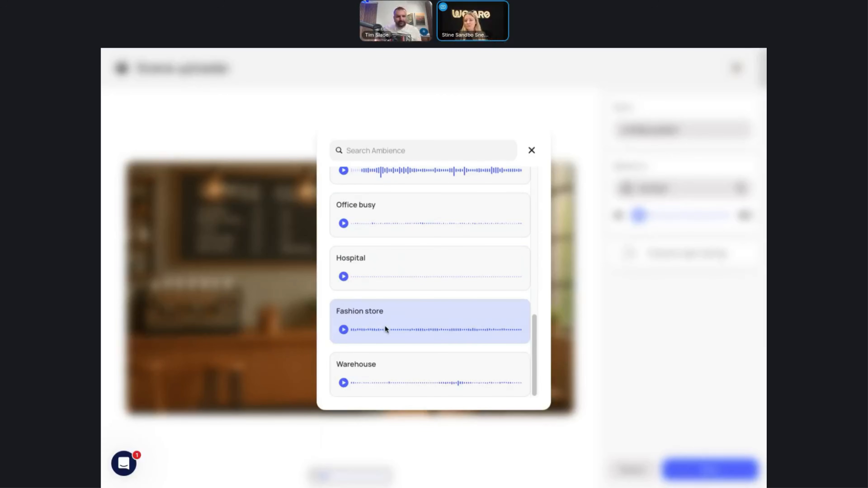
pyautogui.click(345, 383)
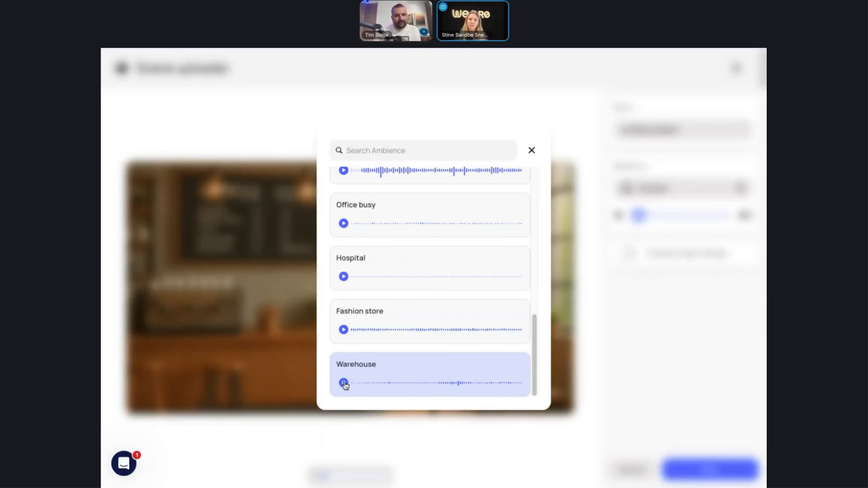
pyautogui.click(345, 384)
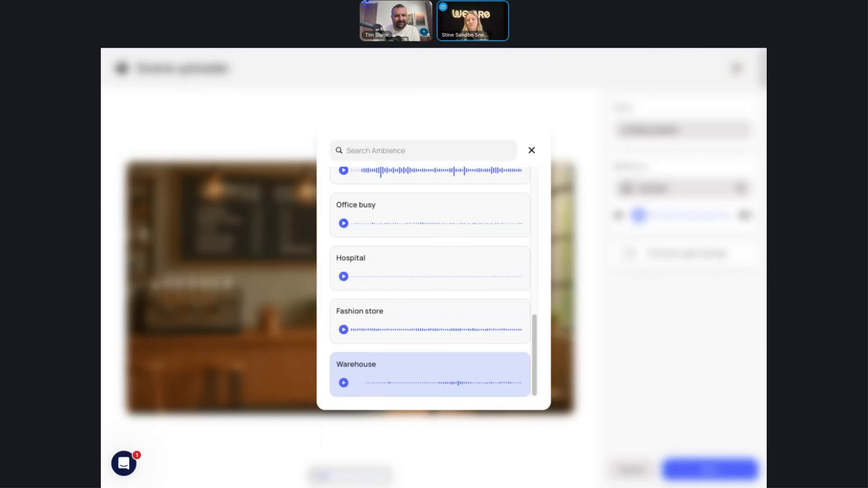
pyautogui.click(532, 151)
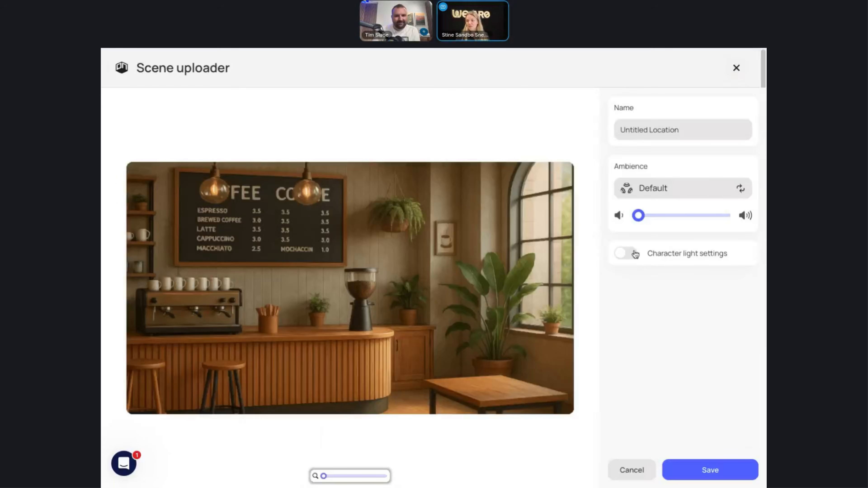
# Step: Enable the character light settings for the coffee shop location
pyautogui.click(625, 254)
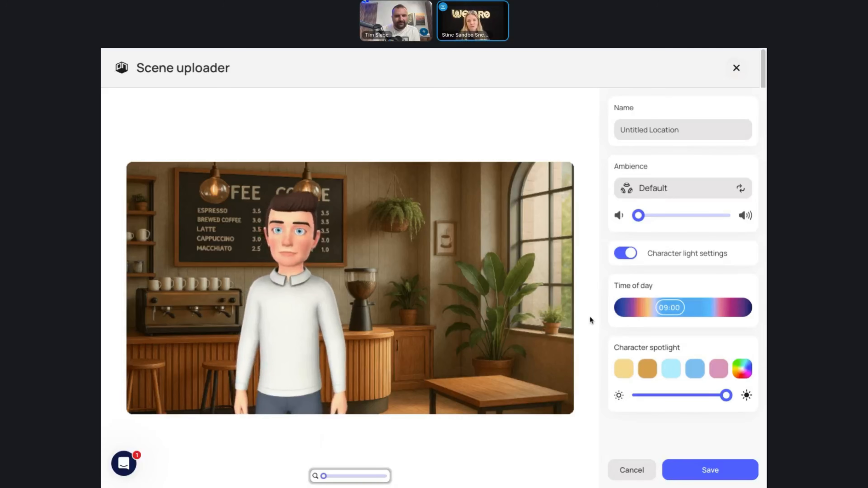
# Step: Try the pale yellow character spotlight, set it to light blue, and save the coffee shop location
pyautogui.moveTo(674, 309)
pyautogui.mouseDown()
pyautogui.moveTo(659, 318)
pyautogui.moveTo(618, 316)
pyautogui.moveTo(742, 312)
pyautogui.moveTo(614, 329)
pyautogui.moveTo(671, 324)
pyautogui.mouseUp()
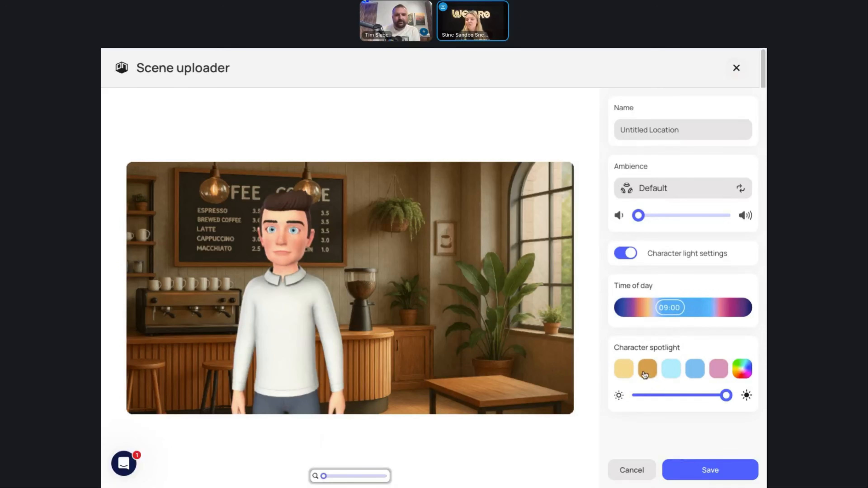
pyautogui.click(624, 368)
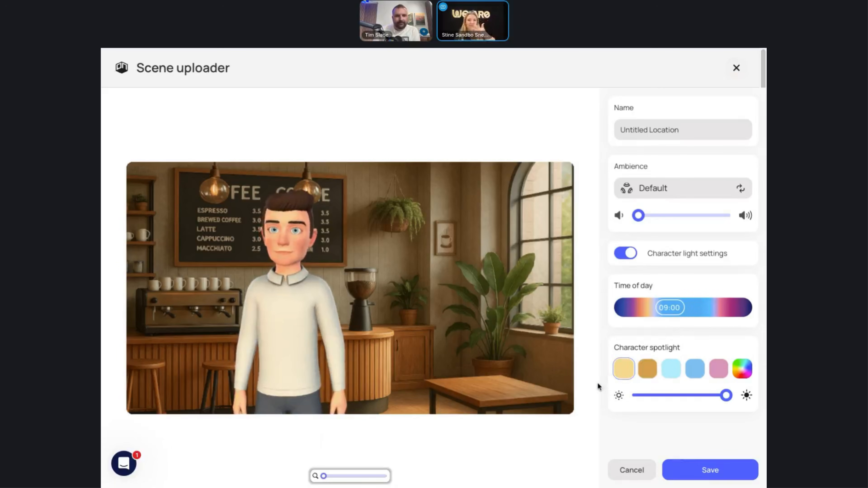
pyautogui.click(671, 370)
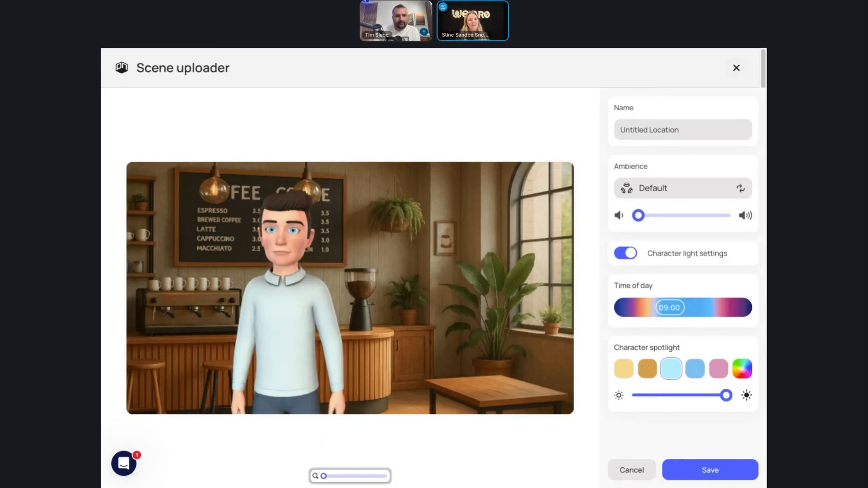
pyautogui.click(716, 471)
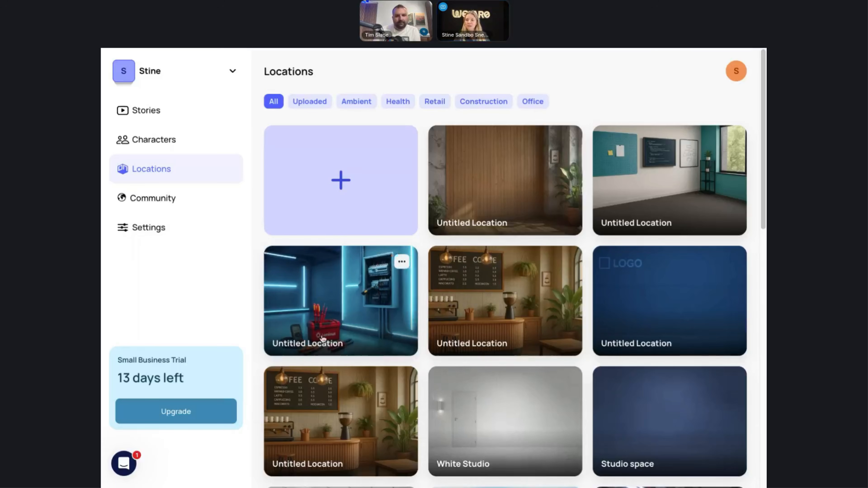
# Step: Go to the stories overview and create a new story from scratch
pyautogui.click(148, 116)
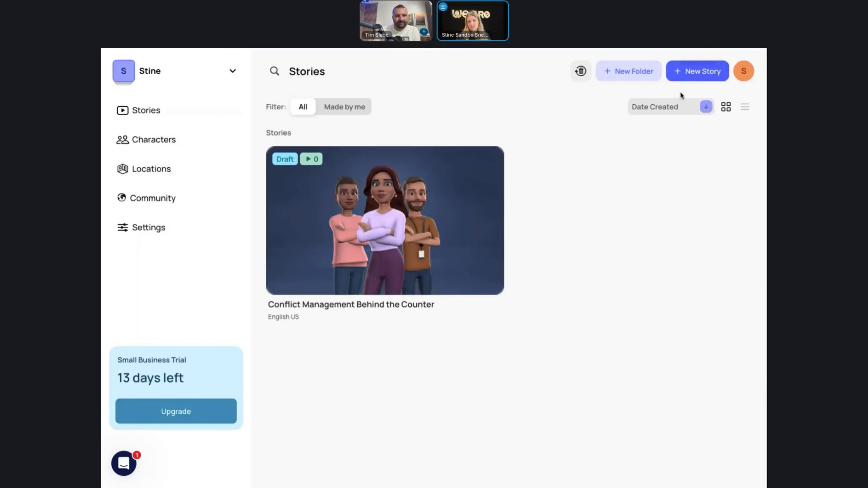
pyautogui.click(678, 78)
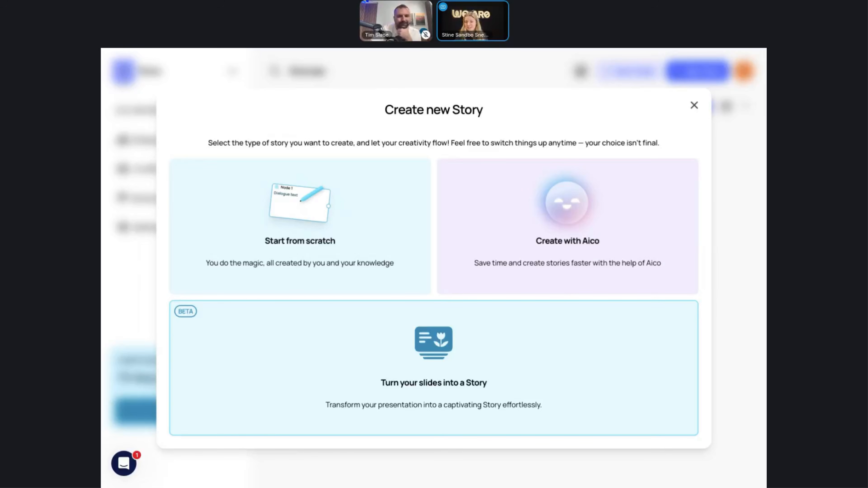
pyautogui.click(305, 182)
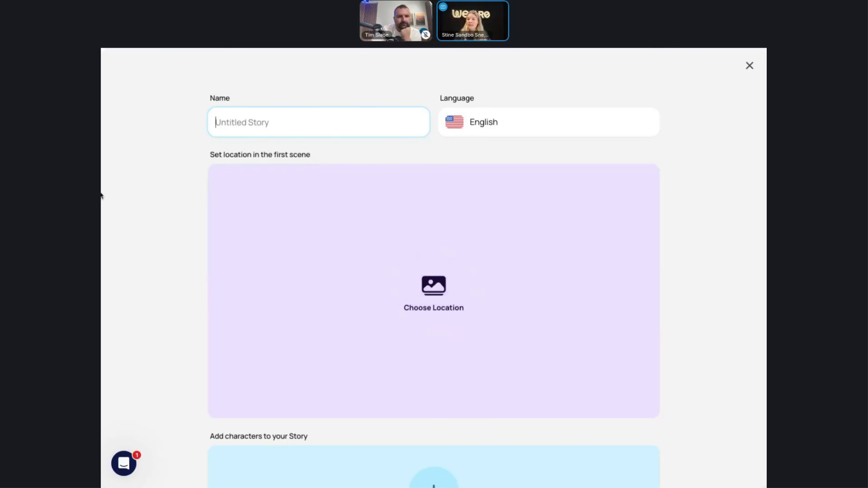
# Step: Name the story "Conflict Management Behind the Counter" and check the available languages, keeping English
pyautogui.click(222, 49)
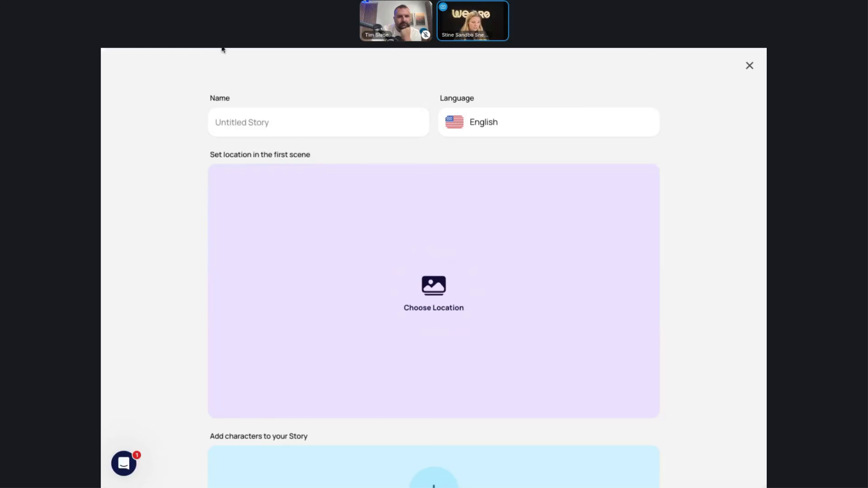
pyautogui.click(295, 113)
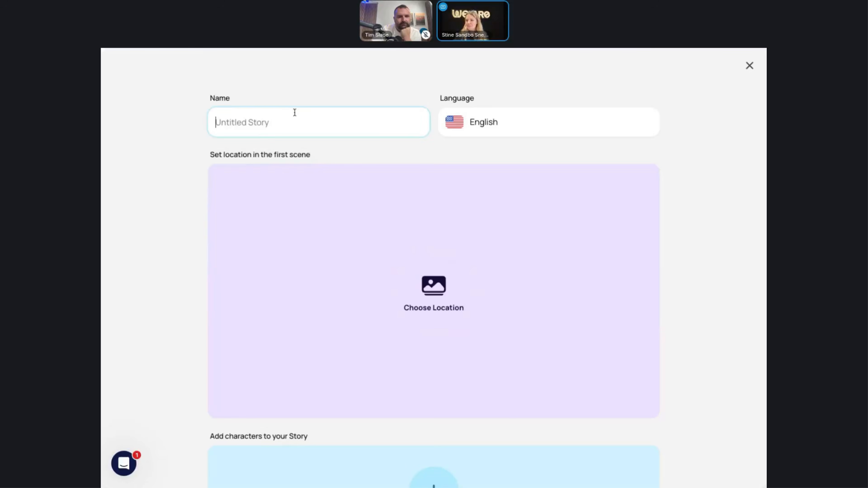
pyautogui.write('Conflict Management Behind the Counter')
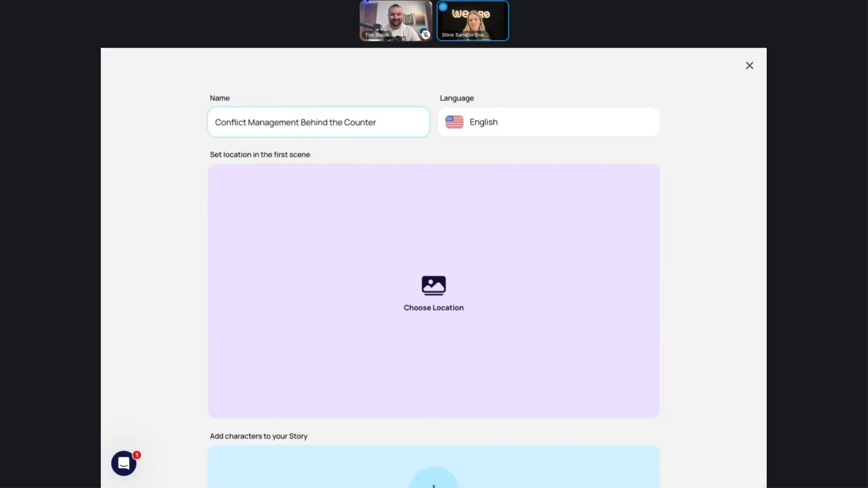
pyautogui.click(487, 124)
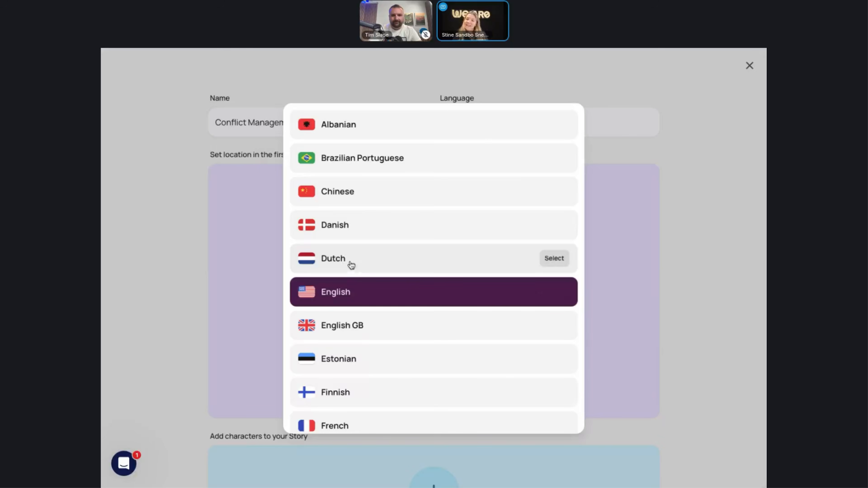
pyautogui.click(683, 219)
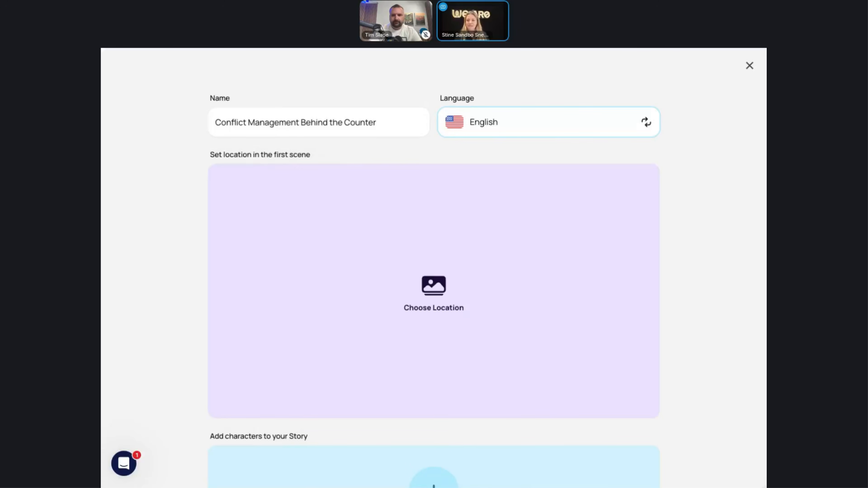
# Step: Set the plain dark blue studio as the location of the story's first scene
pyautogui.click(450, 305)
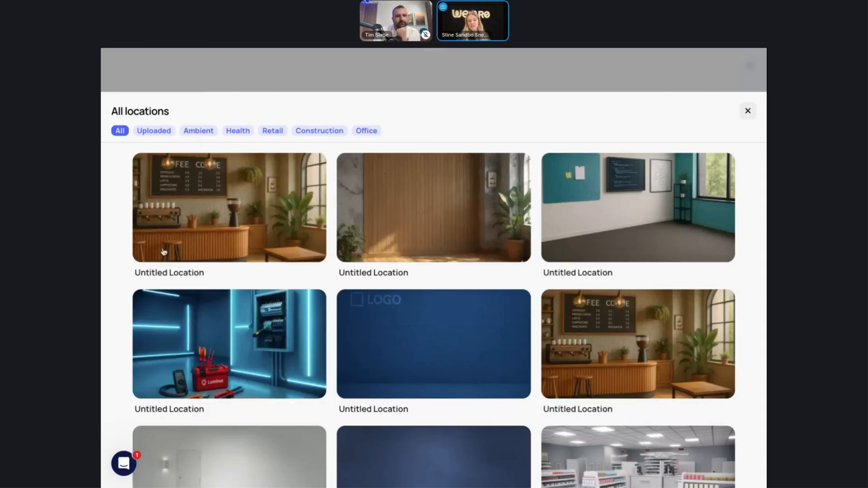
pyautogui.scroll(-1, 245, 274)
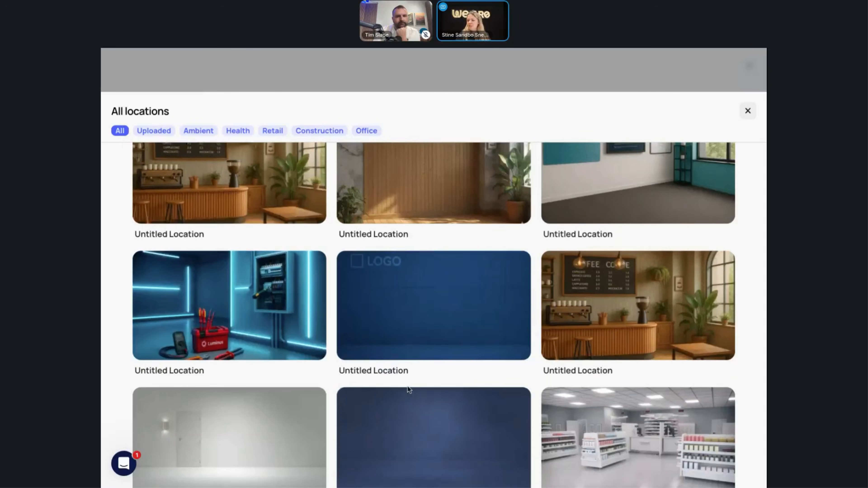
pyautogui.scroll(-2, 300, 364)
pyautogui.click(451, 394)
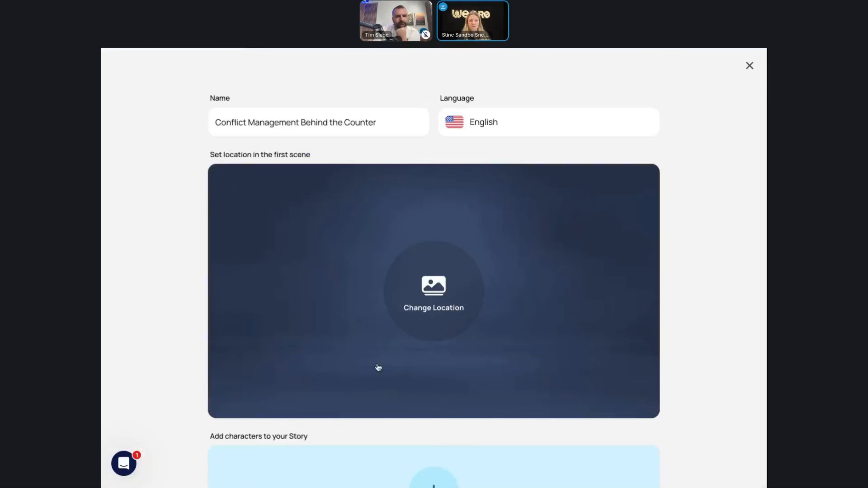
# Step: Choose Mia from the character library as the story's first character, keeping her role name
pyautogui.scroll(-5, 342, 394)
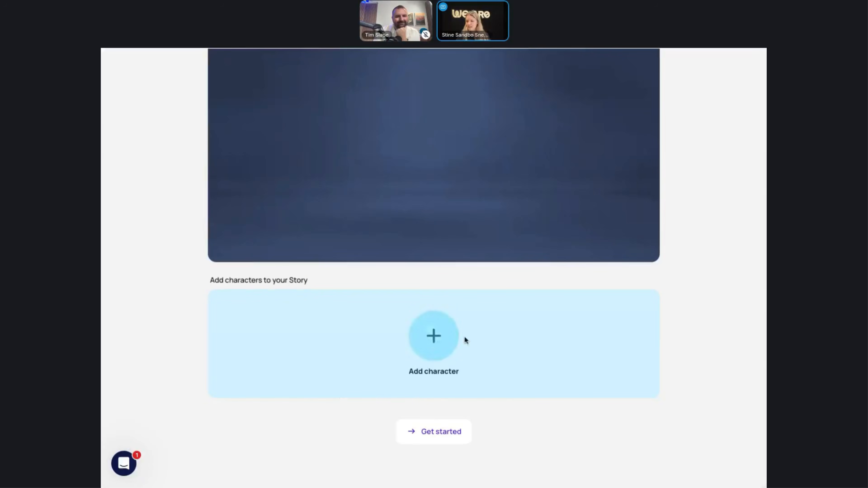
pyautogui.click(433, 347)
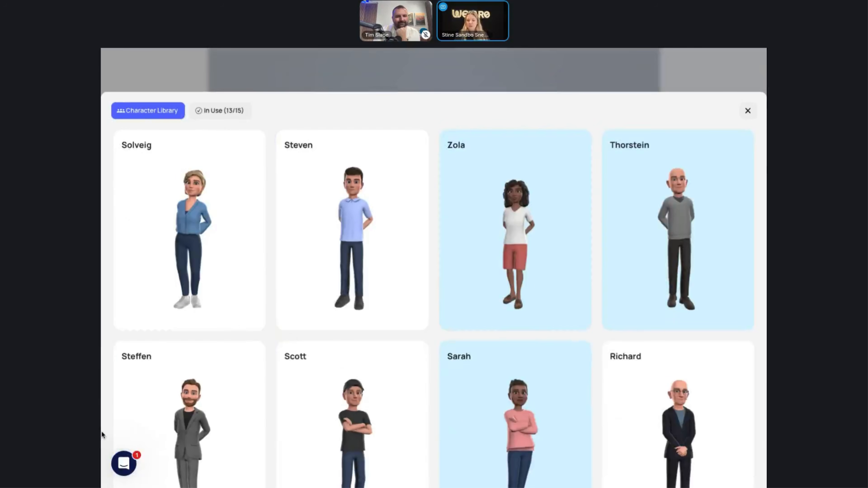
pyautogui.moveTo(101, 431); pyautogui.dragTo(49, 431)
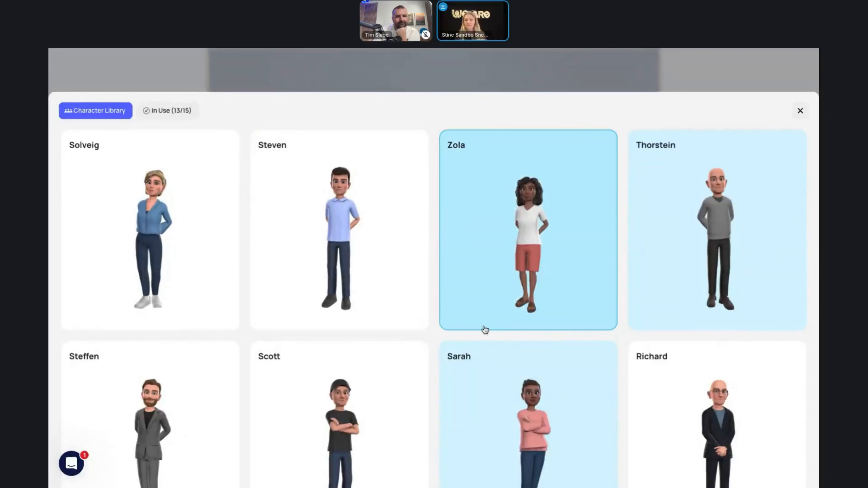
pyautogui.scroll(-10, 489, 330)
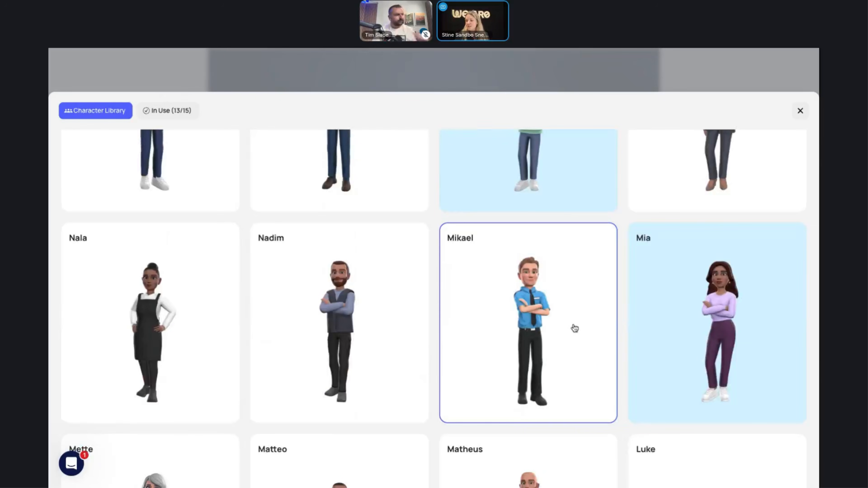
pyautogui.click(711, 316)
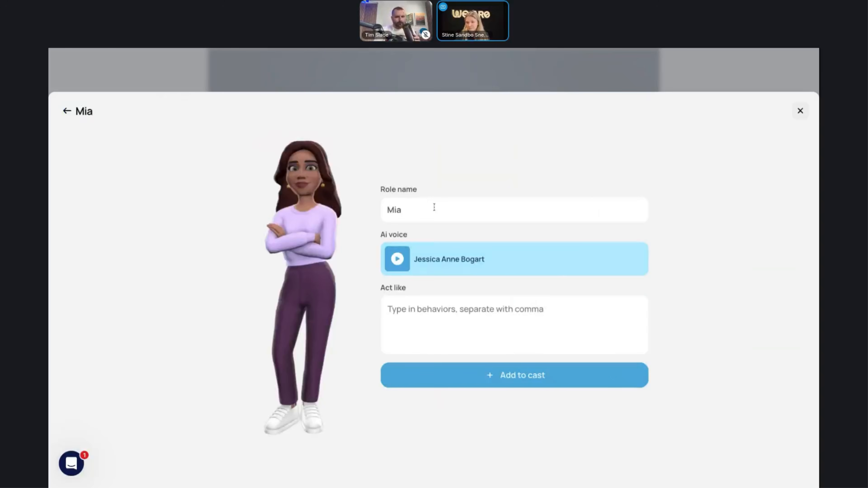
pyautogui.moveTo(427, 208); pyautogui.dragTo(372, 208)
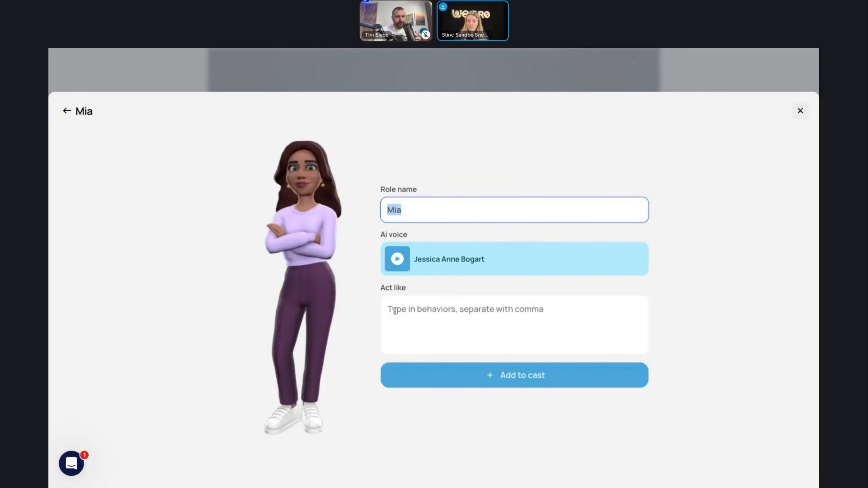
# Step: Preview the Vivie and Dakota voices, set Mia's AI voice to Jessica, and add her to the cast
pyautogui.click(462, 262)
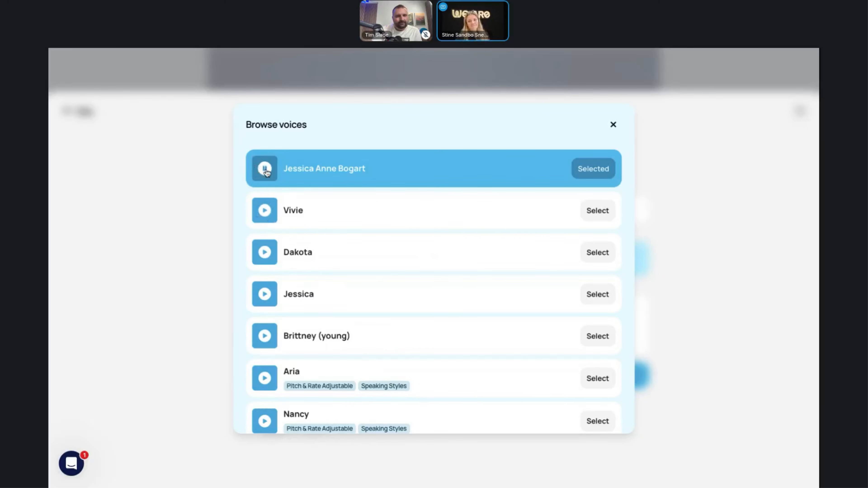
pyautogui.click(265, 211)
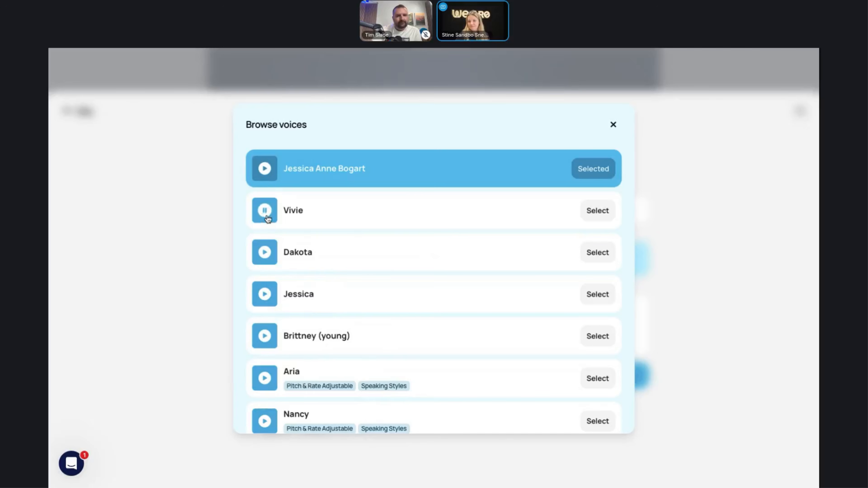
pyautogui.click(265, 257)
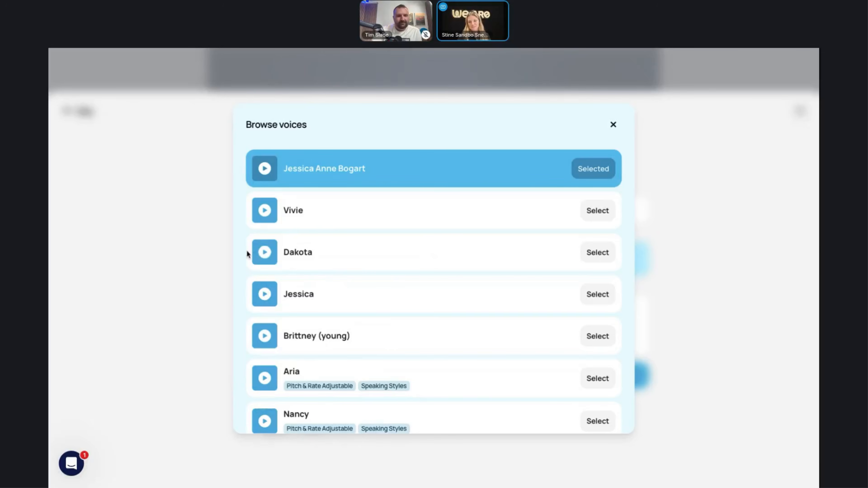
pyautogui.click(597, 294)
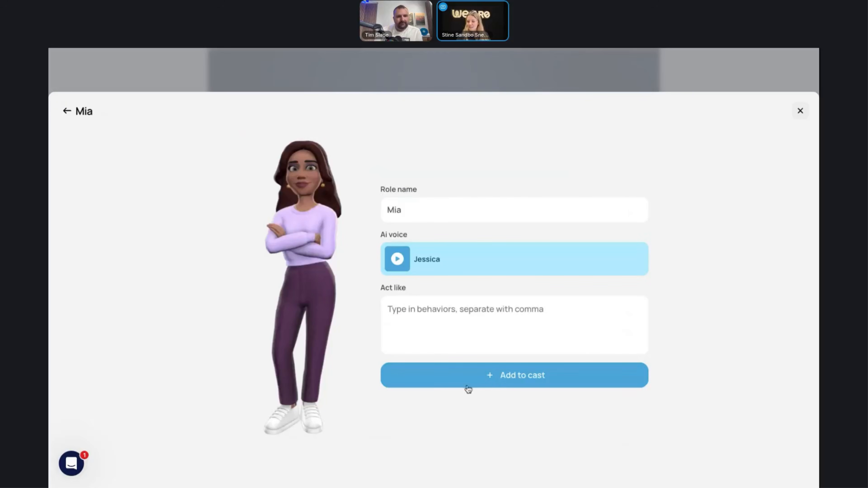
pyautogui.click(533, 385)
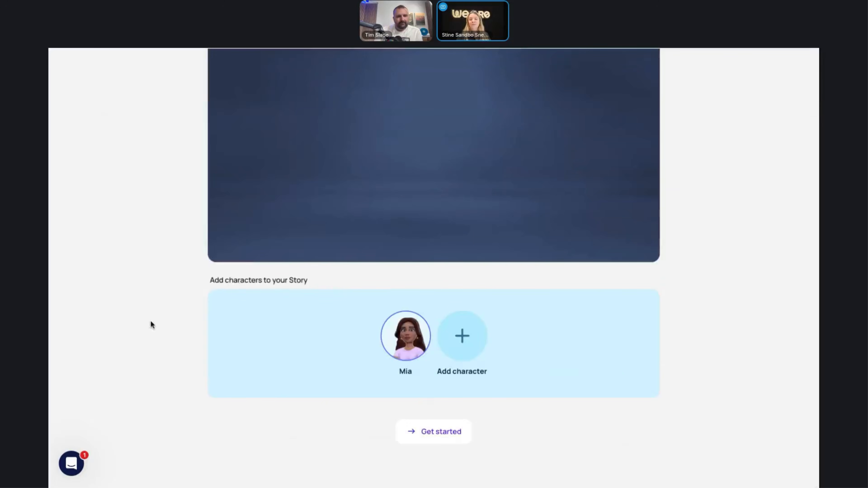
# Step: Add Sarah from the character library to the cast, keeping her default AI voice
pyautogui.click(462, 337)
pyautogui.scroll(-10, 455, 375)
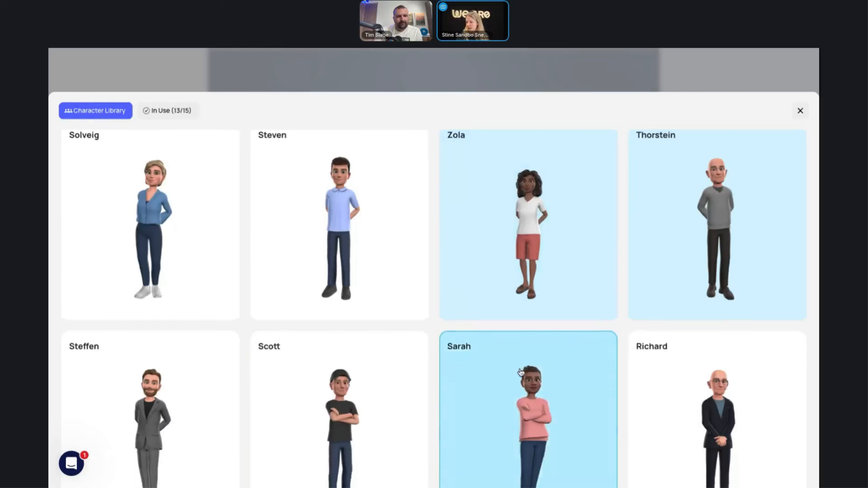
pyautogui.scroll(5, 520, 372)
pyautogui.click(501, 372)
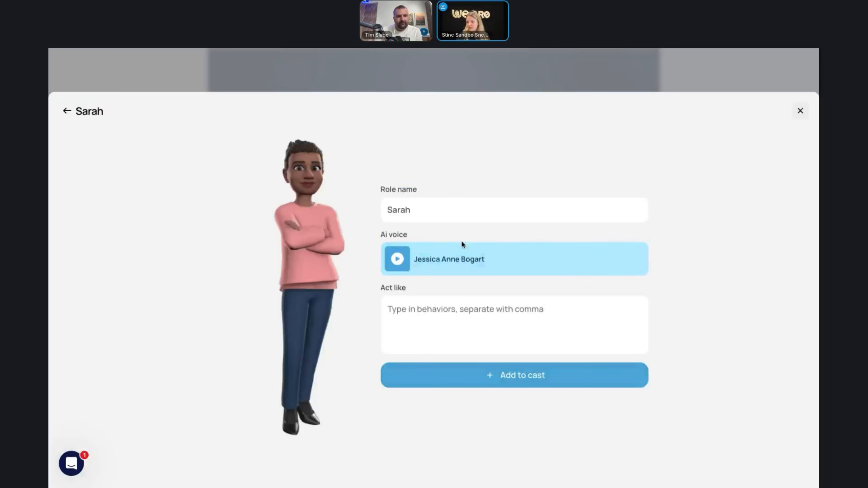
pyautogui.click(483, 272)
pyautogui.click(610, 126)
pyautogui.click(516, 376)
# Step: Add Rafael to the cast with the Chris voice and no behaviors, and open the story in the editor
pyautogui.click(501, 355)
pyautogui.scroll(-8, 445, 355)
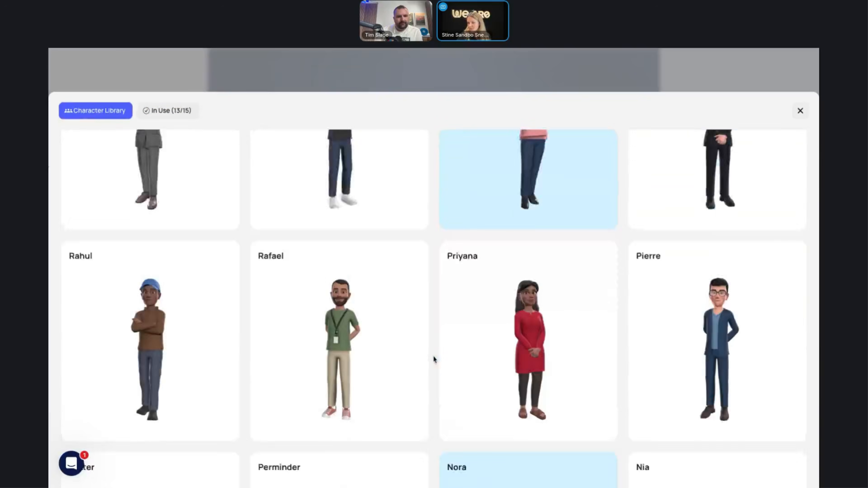
pyautogui.scroll(-5, 433, 357)
pyautogui.scroll(5, 400, 359)
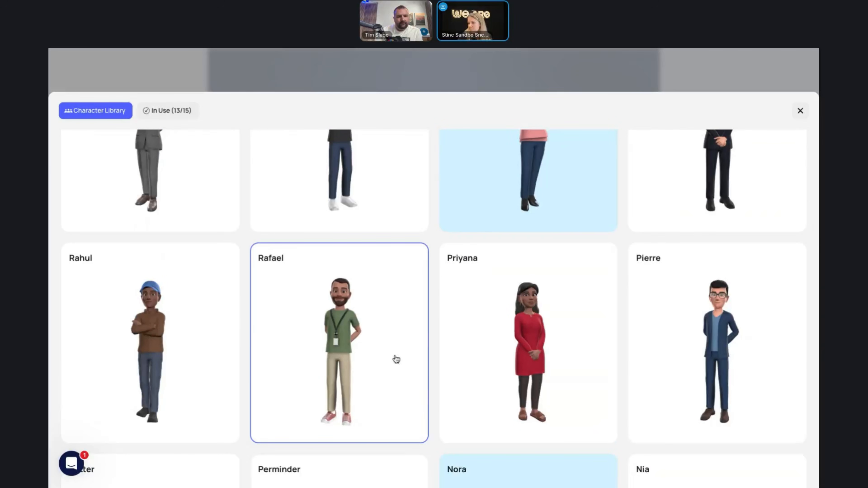
pyautogui.click(342, 360)
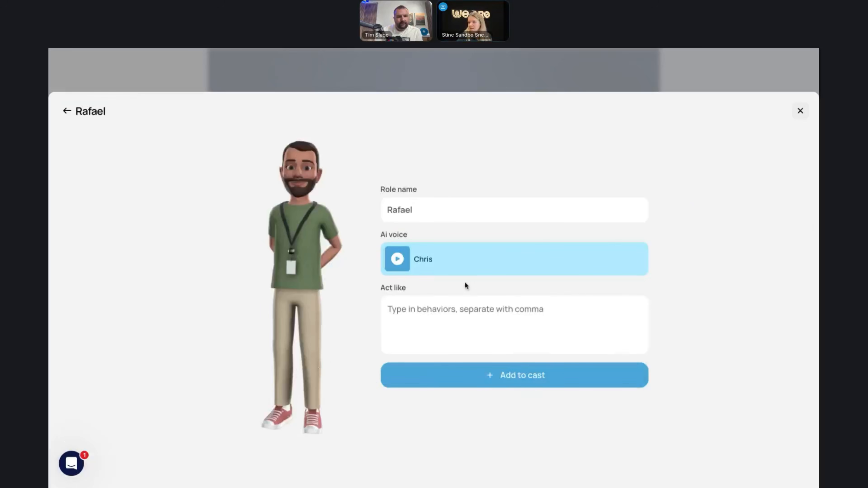
pyautogui.click(445, 267)
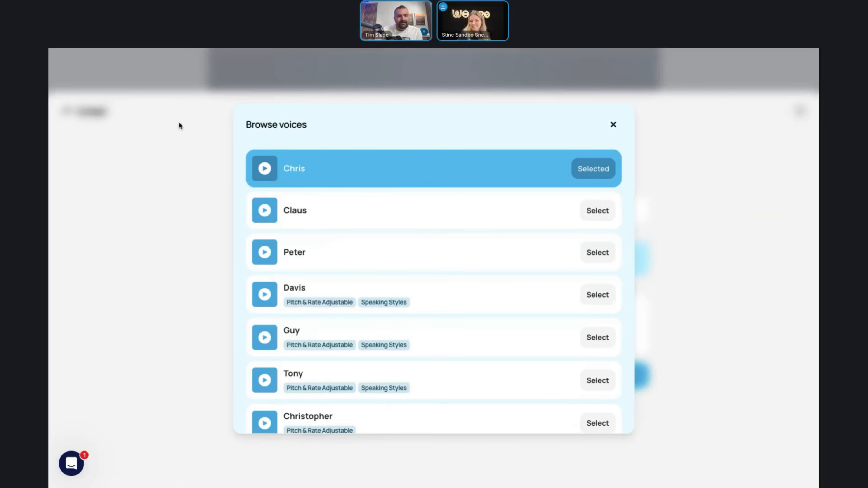
pyautogui.click(613, 124)
pyautogui.click(486, 323)
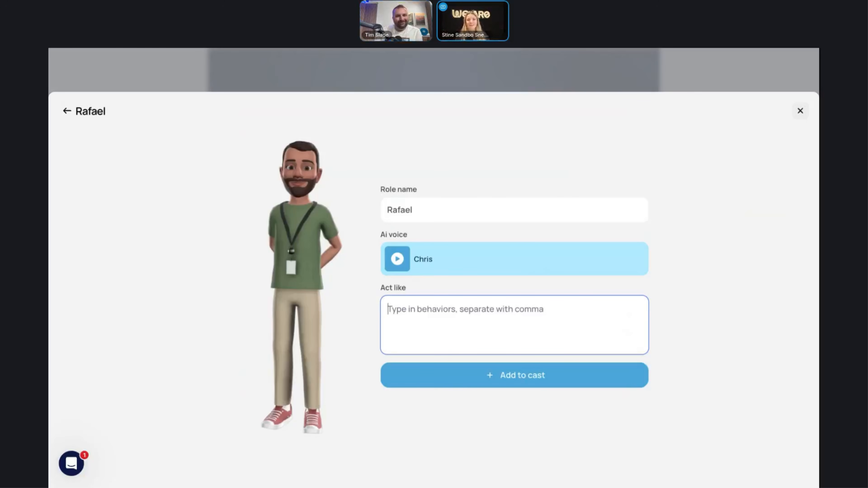
pyautogui.click(526, 381)
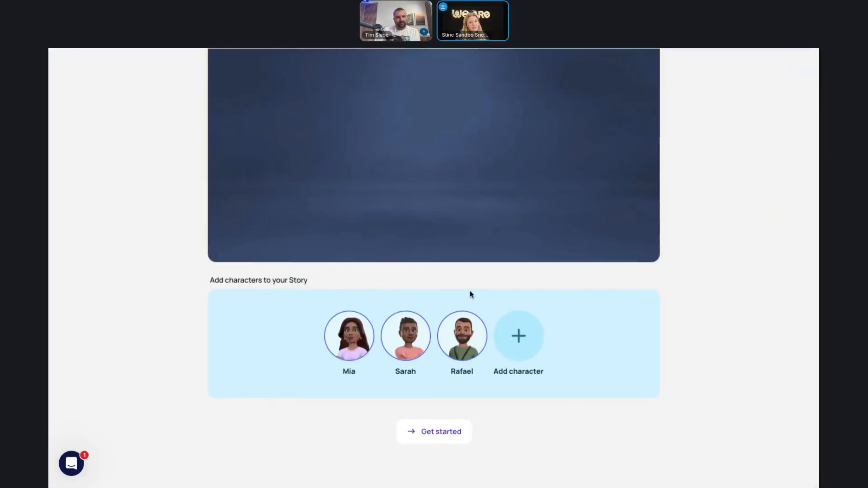
pyautogui.click(440, 434)
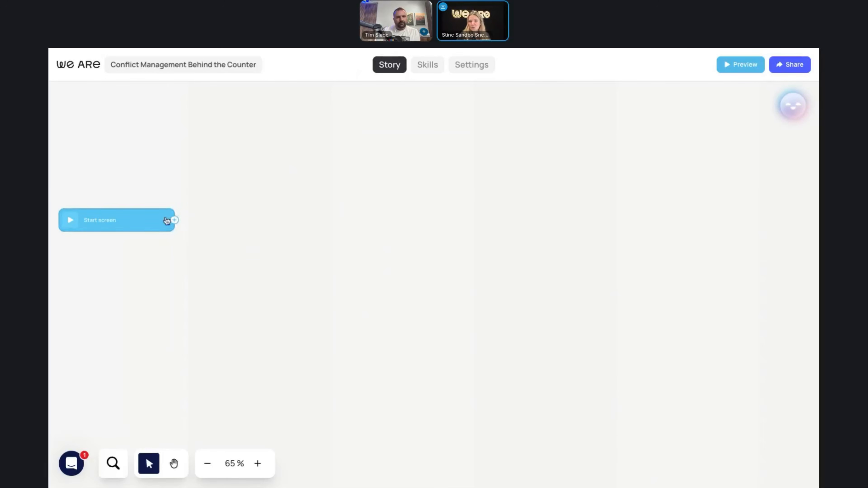
# Step: Add two chained dialogue nodes after the start screen
pyautogui.click(175, 221)
pyautogui.click(253, 190)
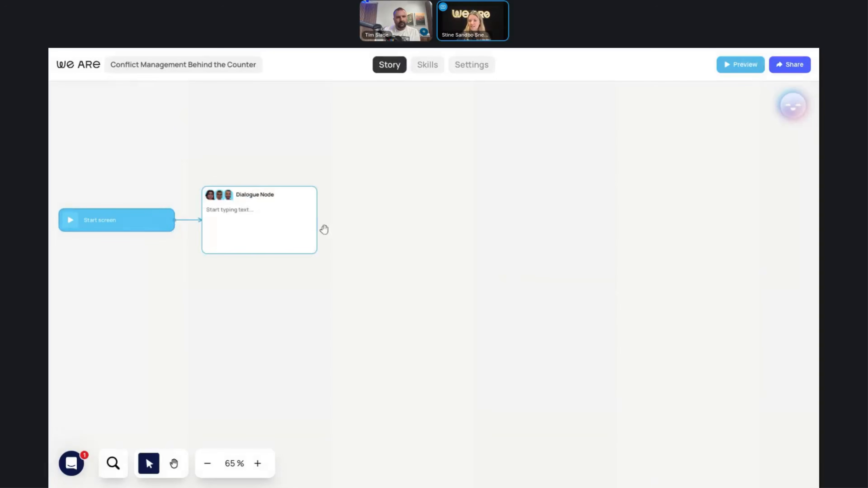
pyautogui.click(320, 220)
pyautogui.click(384, 123)
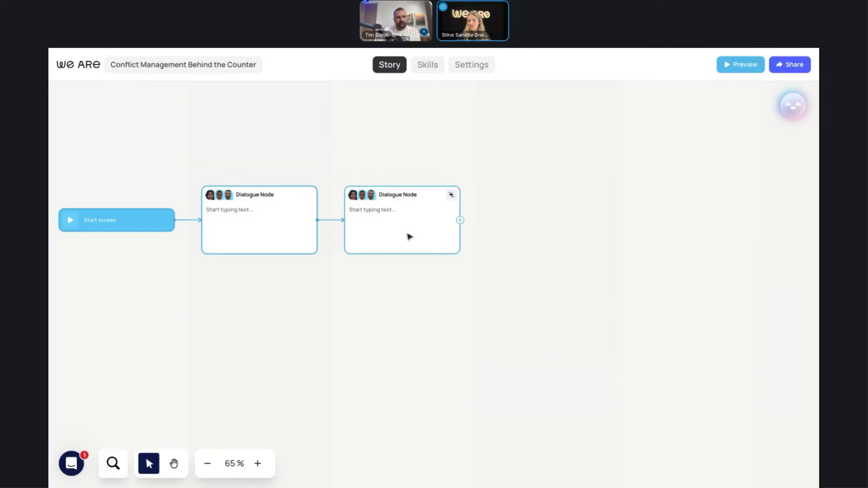
pyautogui.moveTo(409, 237); pyautogui.dragTo(384, 265)
# Step: Branch the second dialogue node into two response nodes, A and B
pyautogui.click(460, 220)
pyautogui.click(523, 147)
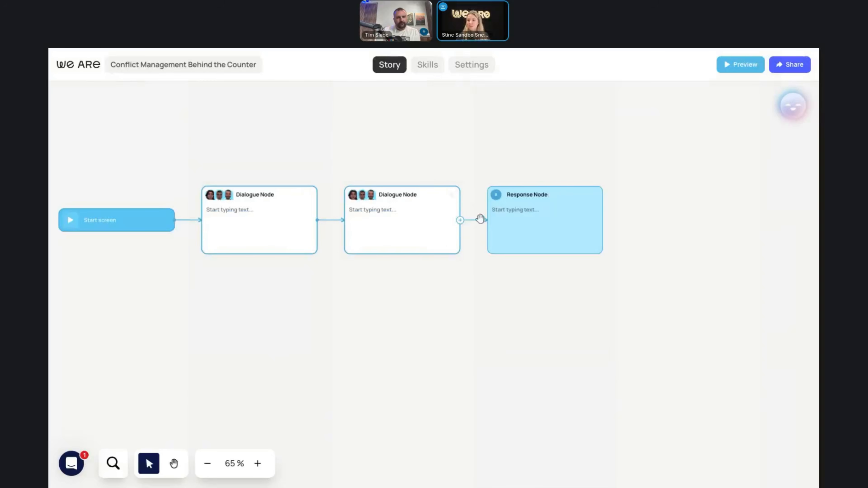
pyautogui.click(460, 220)
pyautogui.click(502, 221)
pyautogui.press('space')
pyautogui.moveTo(656, 316); pyautogui.dragTo(573, 302)
# Step: Add a dialogue node after response A and connect response B to that same node
pyautogui.click(520, 207)
pyautogui.click(566, 141)
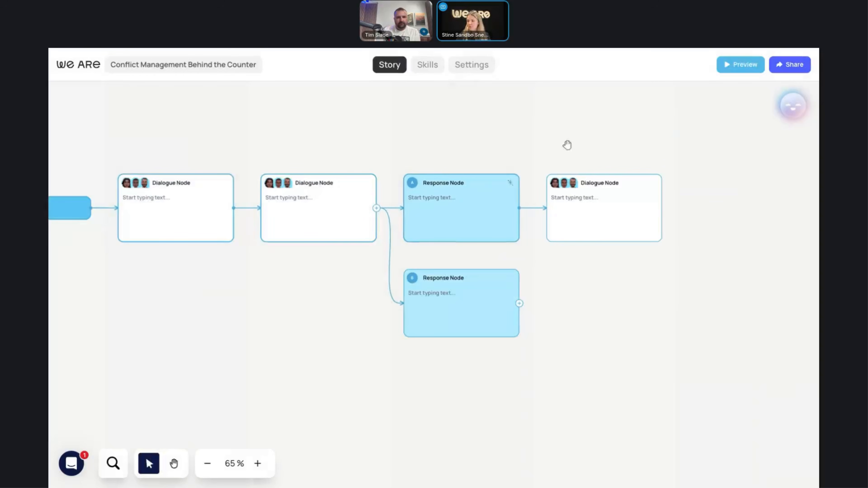
pyautogui.moveTo(519, 303); pyautogui.dragTo(547, 208)
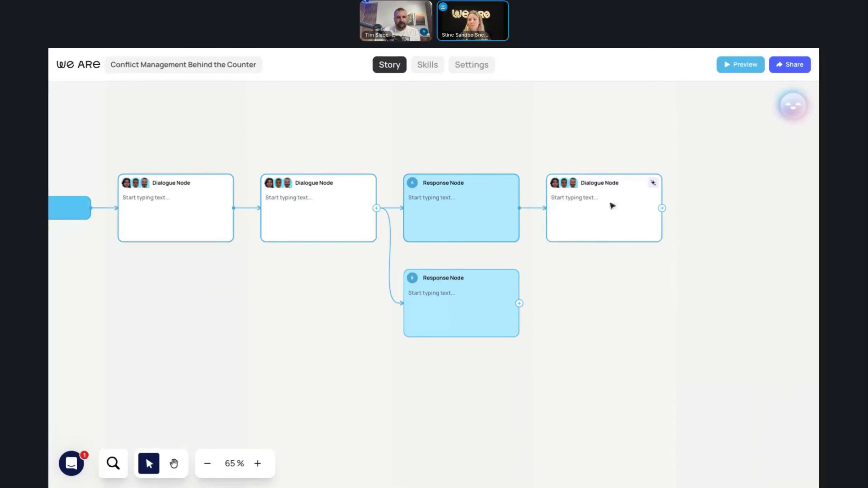
pyautogui.moveTo(519, 303); pyautogui.dragTo(547, 209)
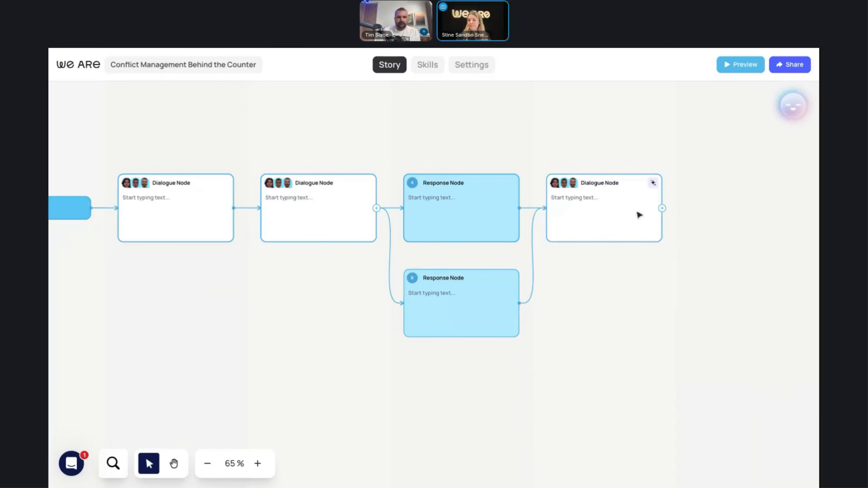
pyautogui.moveTo(662, 208); pyautogui.dragTo(646, 246)
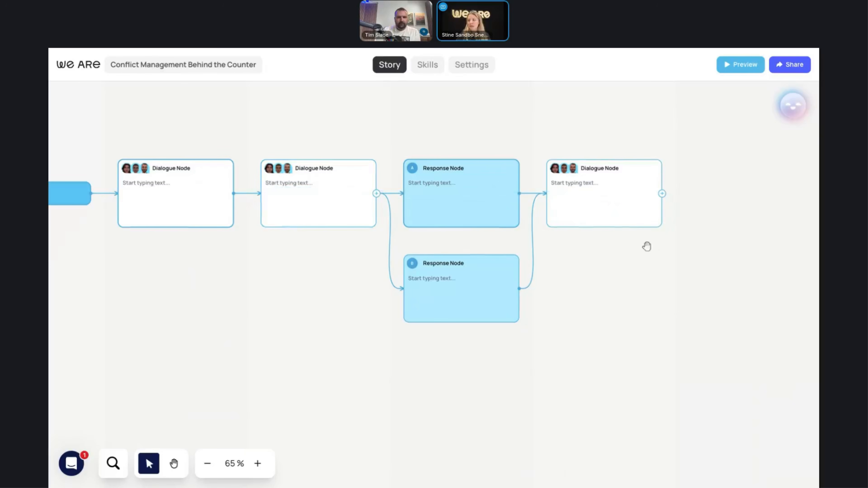
# Step: Remove the link from response B to the shared dialogue node and give response B its own dialogue node
pyautogui.click(534, 259)
pyautogui.click(520, 289)
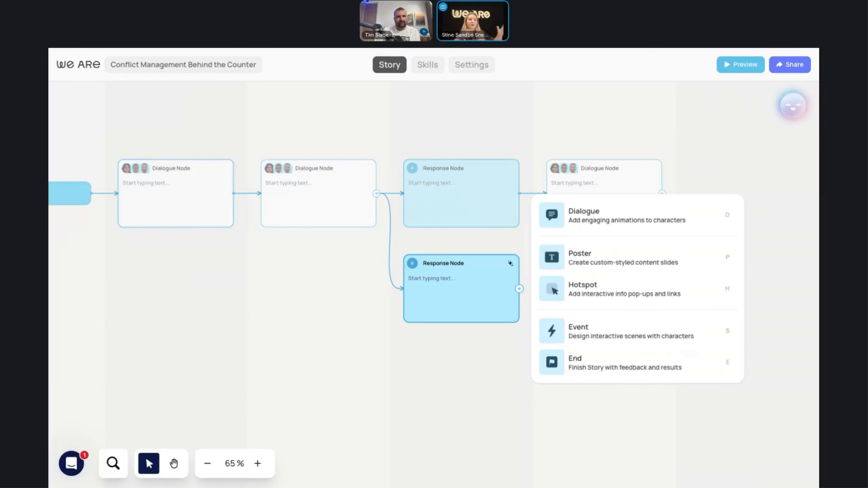
pyautogui.click(549, 216)
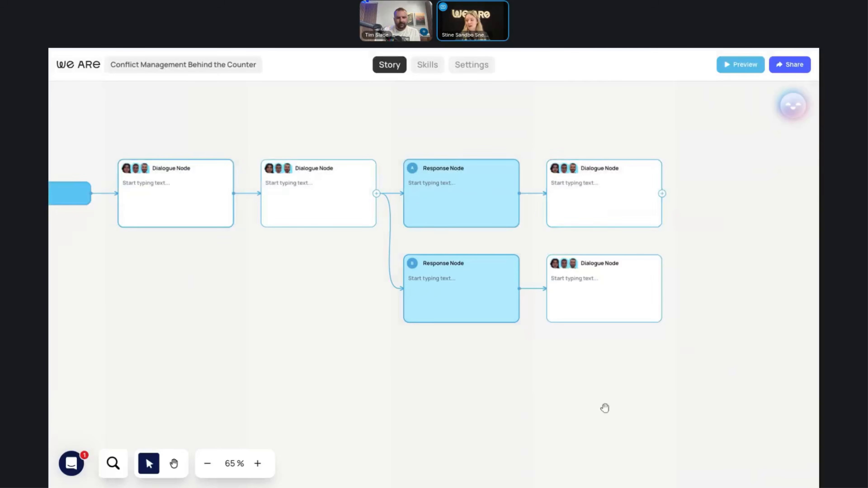
# Step: Branch the dialogue node following response B into three response nodes, A, B and C
pyautogui.click(567, 261)
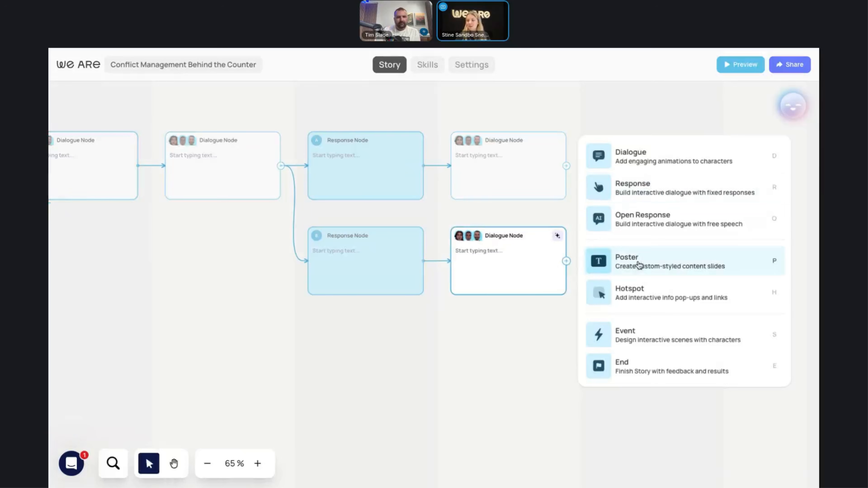
pyautogui.click(643, 189)
pyautogui.click(566, 261)
pyautogui.click(633, 261)
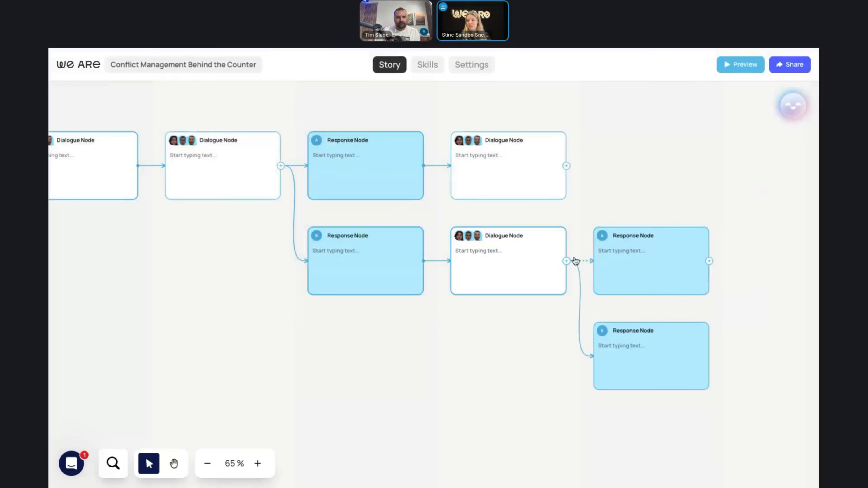
pyautogui.click(567, 262)
pyautogui.click(632, 261)
# Step: Stack the first two dialogue nodes in a column beneath the start screen and move them back into the original row
pyautogui.click(208, 464)
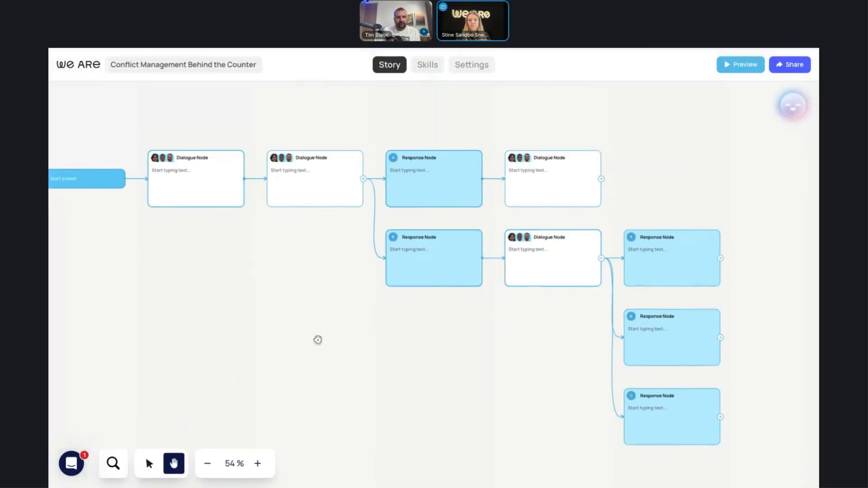
pyautogui.moveTo(266, 154); pyautogui.dragTo(88, 323)
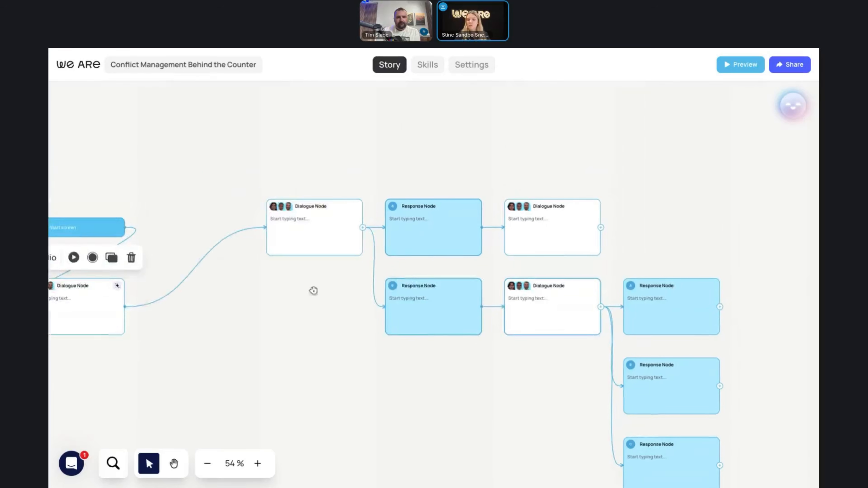
pyautogui.moveTo(341, 207); pyautogui.dragTo(189, 145)
pyautogui.moveTo(225, 322); pyautogui.dragTo(329, 250)
pyautogui.moveTo(306, 91); pyautogui.dragTo(185, 337)
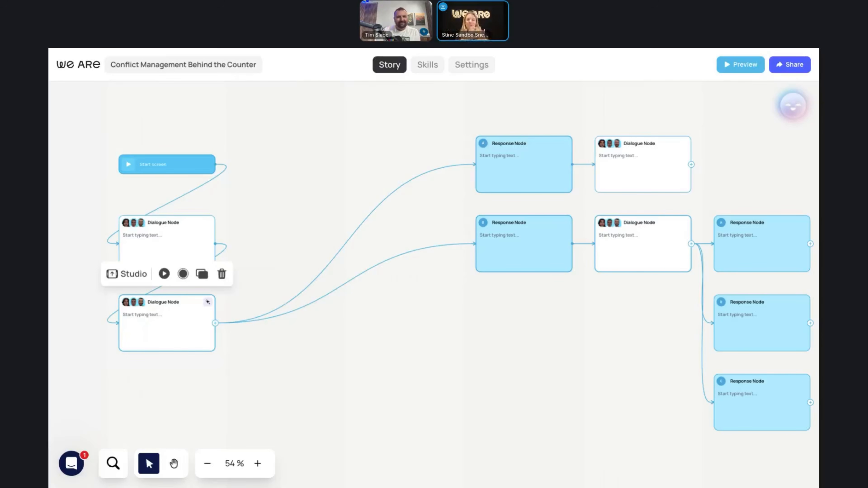
pyautogui.moveTo(191, 332); pyautogui.dragTo(429, 173)
pyautogui.moveTo(202, 255); pyautogui.dragTo(309, 168)
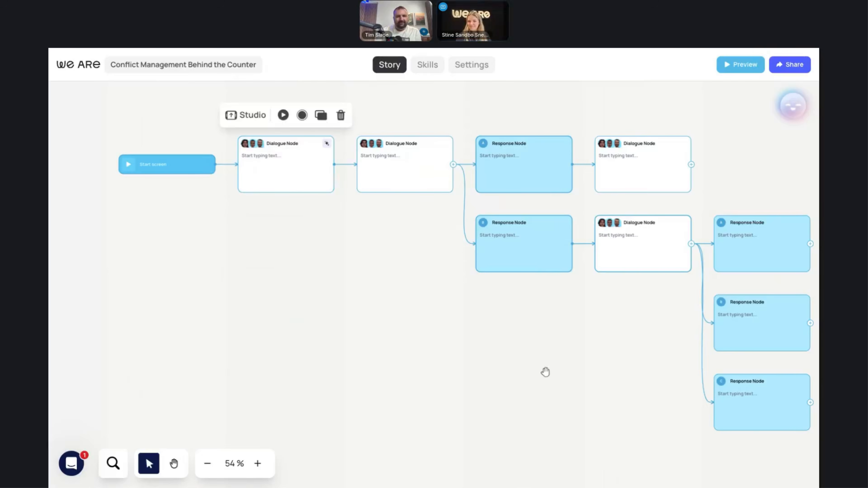
# Step: Open the start screen for editing and remove the character Sarah from the story
pyautogui.moveTo(526, 368); pyautogui.dragTo(350, 337)
pyautogui.moveTo(222, 298); pyautogui.dragTo(403, 362)
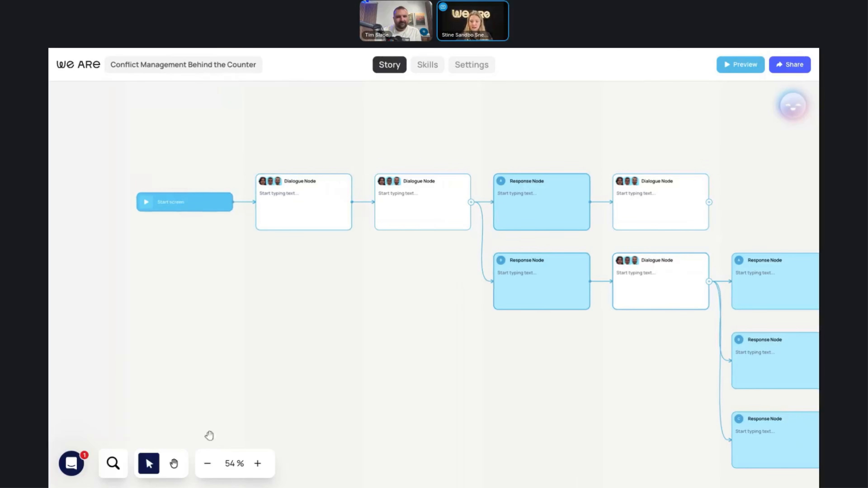
pyautogui.doubleClick(257, 464)
pyautogui.click(258, 464)
pyautogui.moveTo(279, 320); pyautogui.dragTo(354, 377)
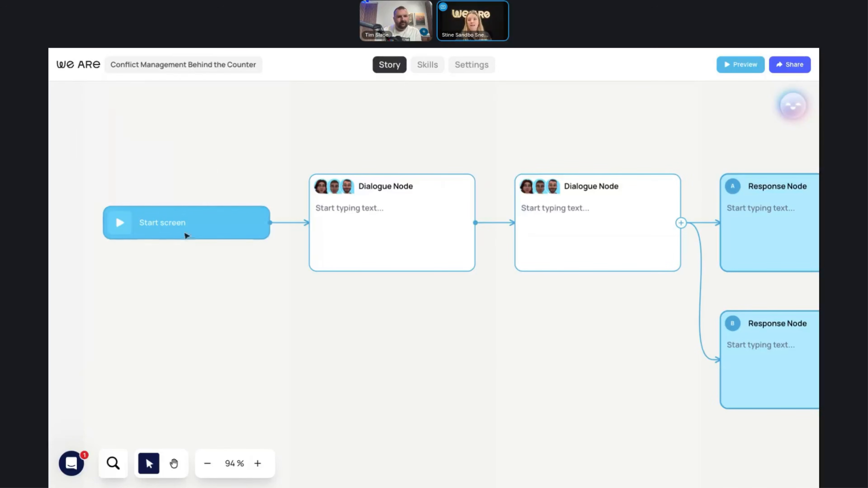
pyautogui.click(174, 209)
pyautogui.click(178, 187)
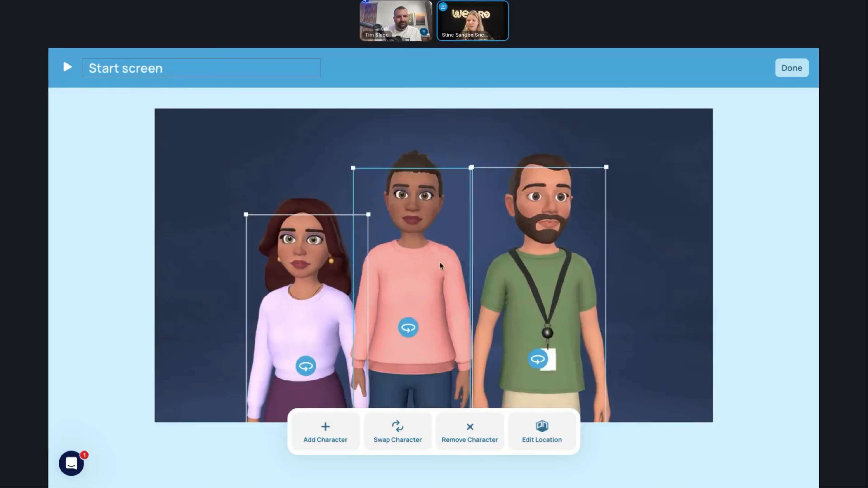
pyautogui.click(462, 438)
pyautogui.click(414, 273)
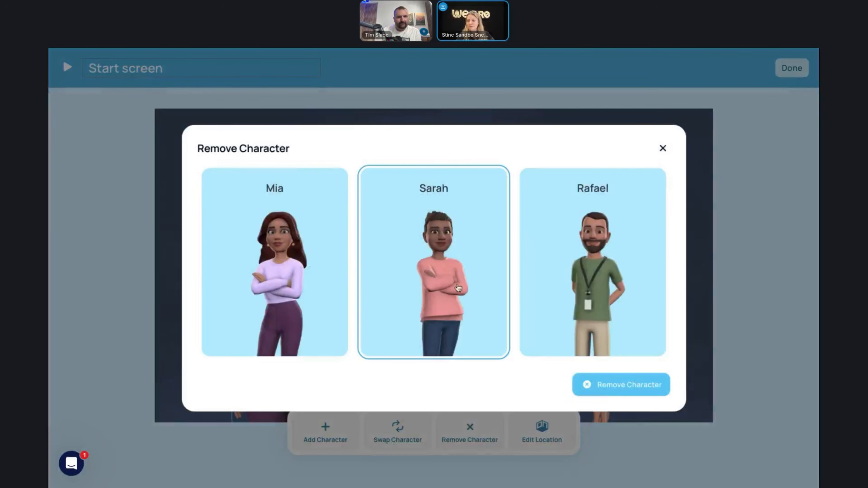
pyautogui.click(618, 393)
pyautogui.click(519, 337)
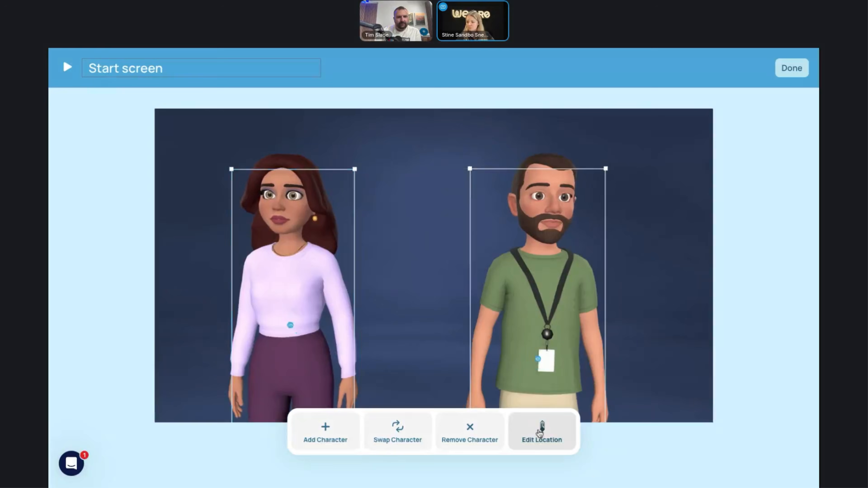
# Step: Remove the character Rafael from the story, leaving only Mia in the cast
pyautogui.click(487, 433)
pyautogui.click(605, 385)
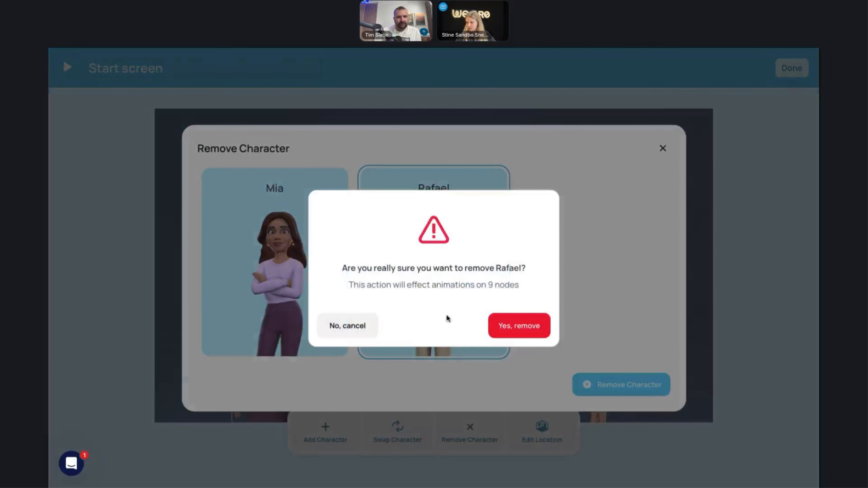
pyautogui.click(517, 332)
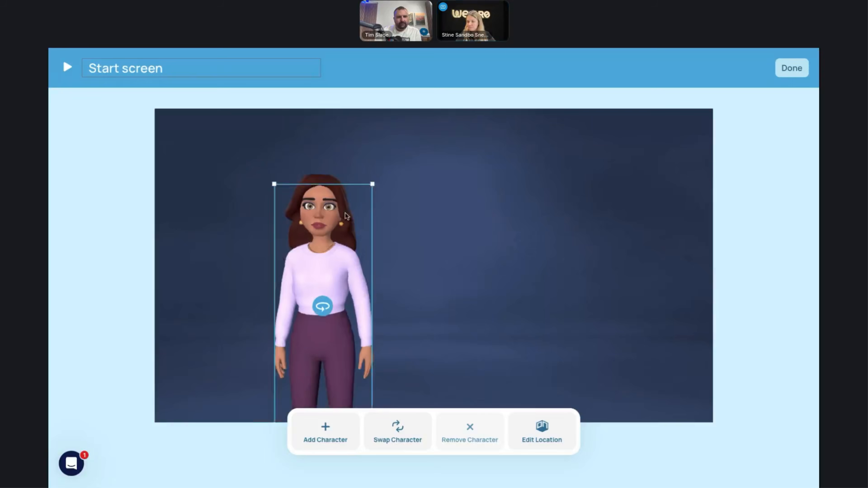
# Step: Reposition and resize Mia so her full figure stands facing forward near the scene's centre, and finish editing the start screen
pyautogui.moveTo(408, 233); pyautogui.dragTo(373, 275)
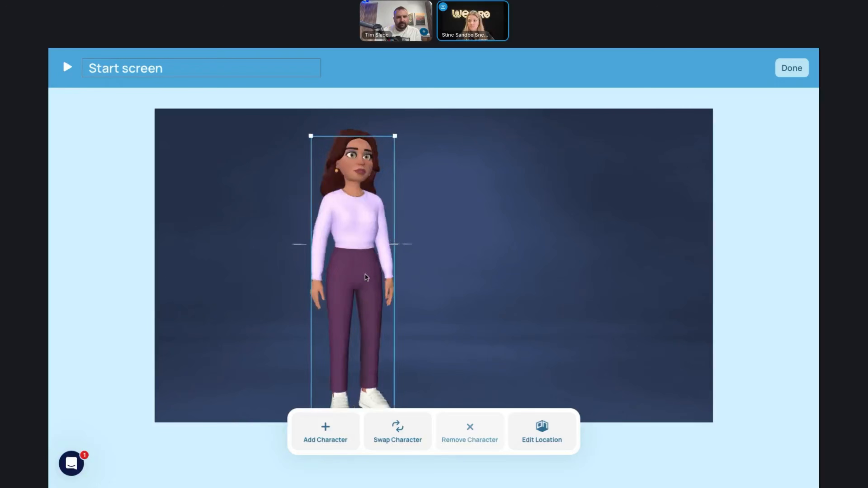
pyautogui.hotkey('ctrl', 'z')
pyautogui.hotkey('ctrl', 'z')
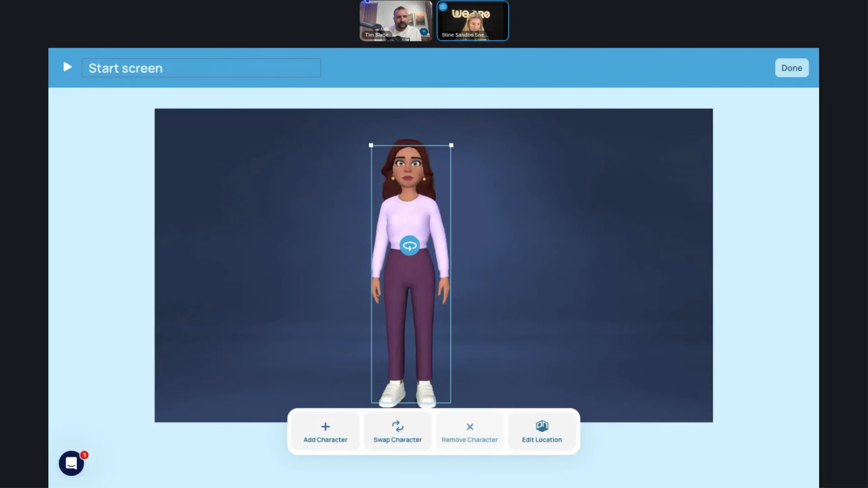
pyautogui.click(791, 67)
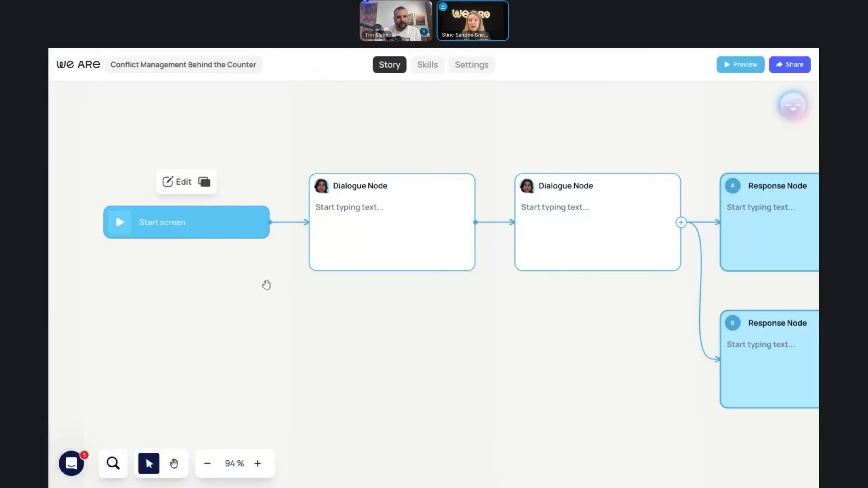
# Step: Paste the course introduction, starting "In this course, you will step into the shoes of a barista", into the first dialogue node
pyautogui.click(377, 208)
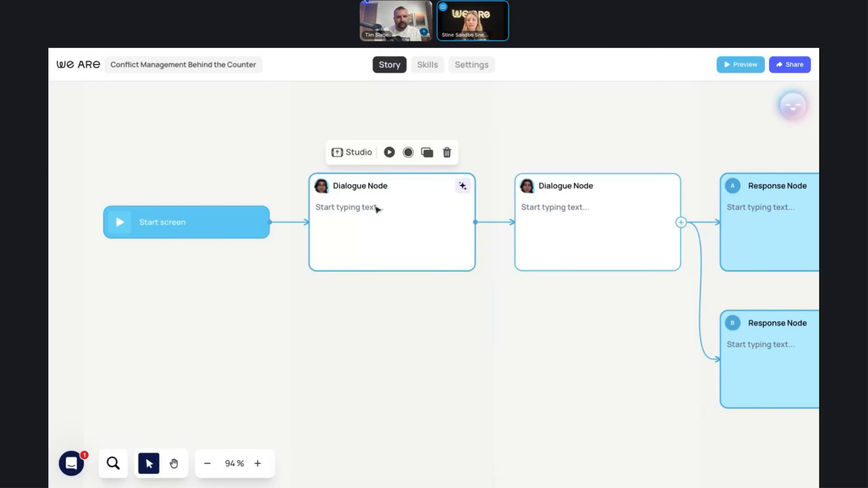
pyautogui.hotkey('ctrl', 'v')
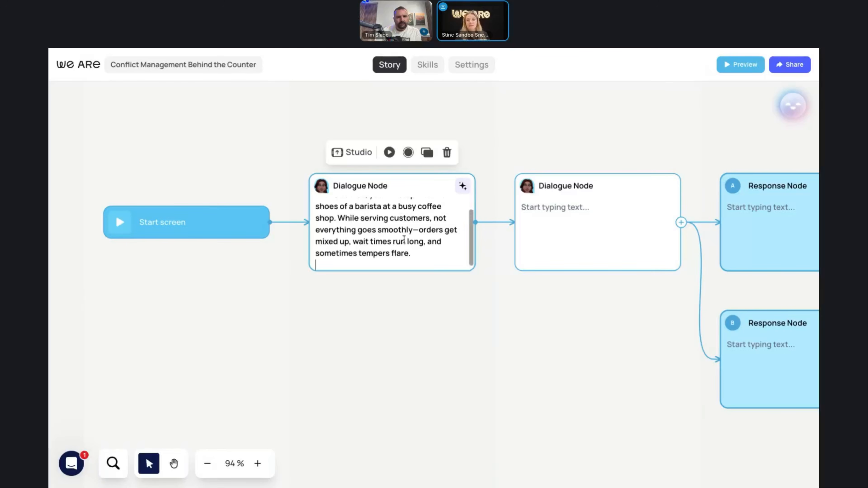
pyautogui.scroll(2, 397, 236)
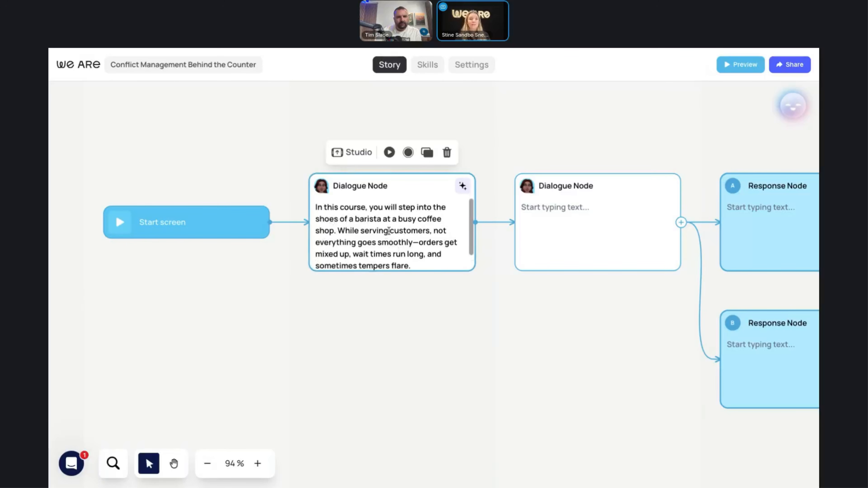
# Step: Look at the AI writing options for the first dialogue node and play a preview of its scene
pyautogui.click(630, 248)
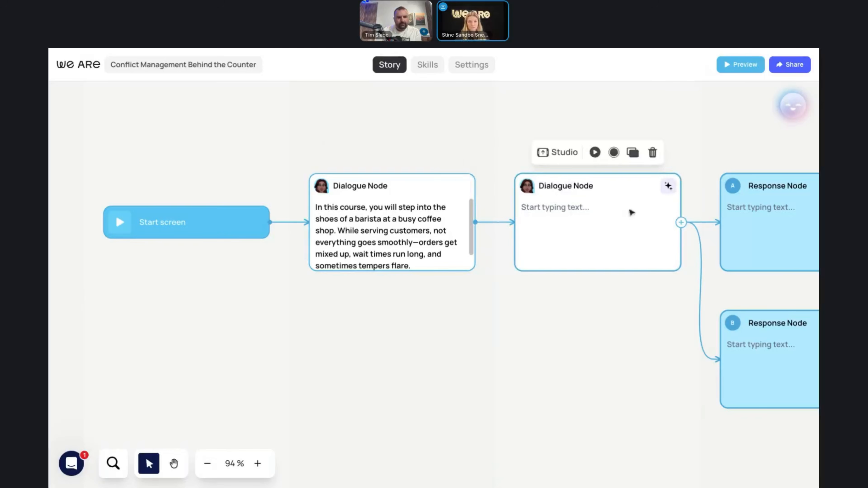
pyautogui.click(463, 186)
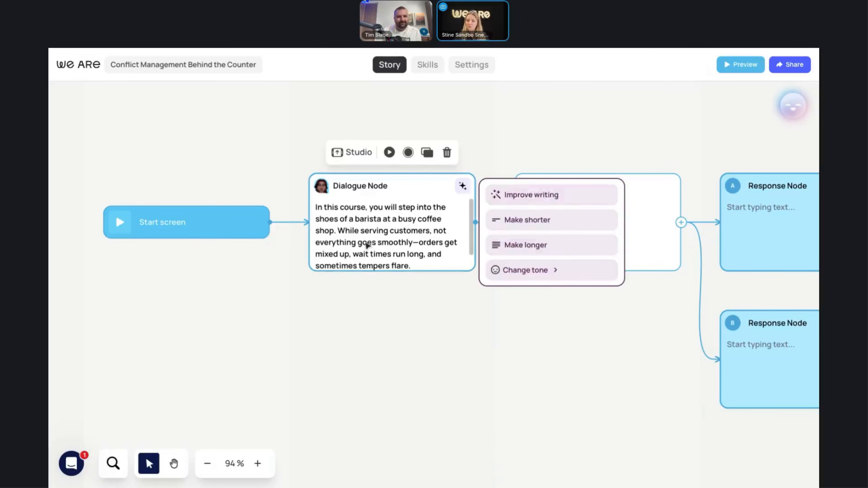
pyautogui.click(389, 153)
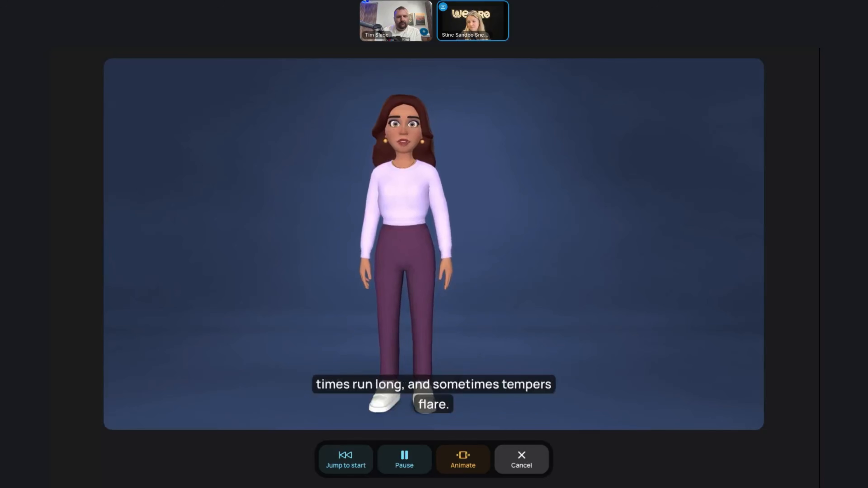
pyautogui.click(522, 459)
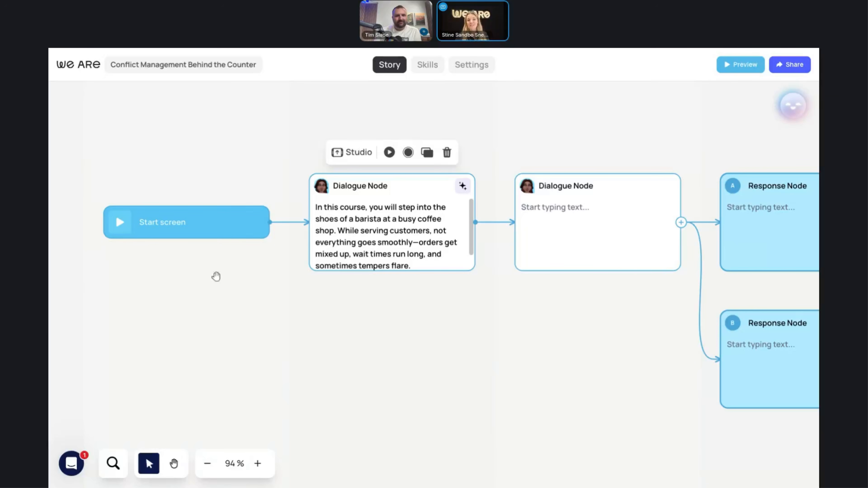
# Step: Change the start screen's location to the Untitled Location showing a wood-panelled room with plants
pyautogui.click(199, 226)
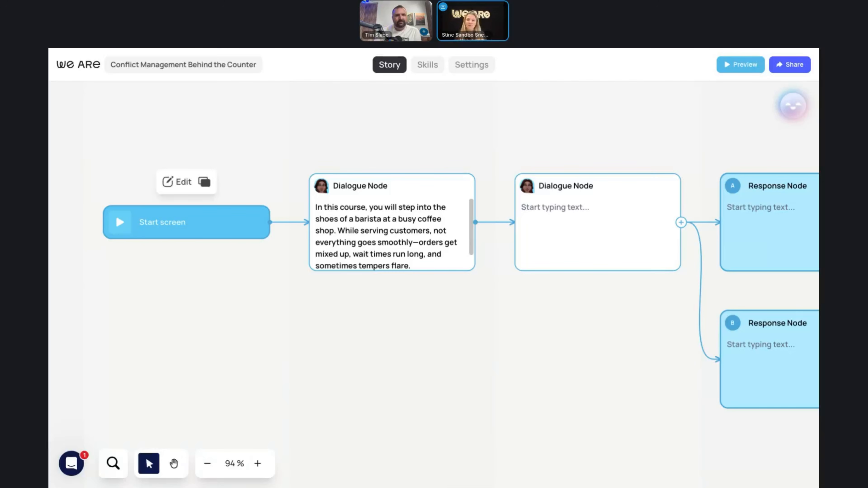
pyautogui.click(171, 181)
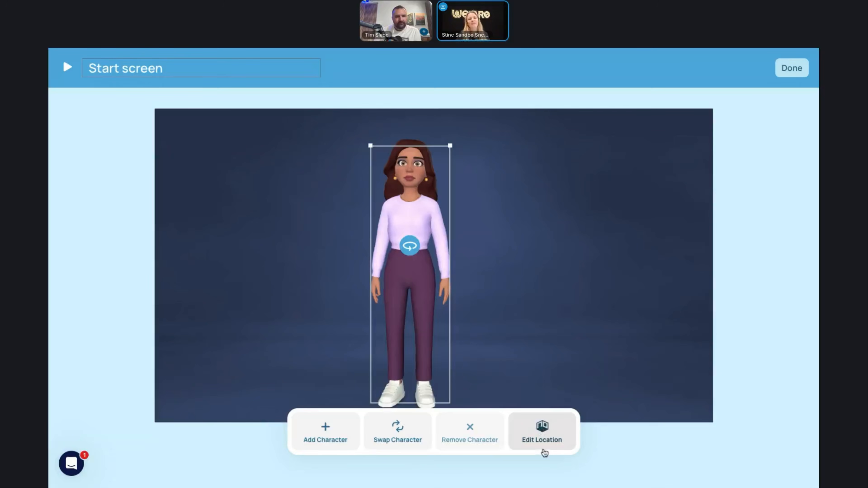
pyautogui.click(545, 443)
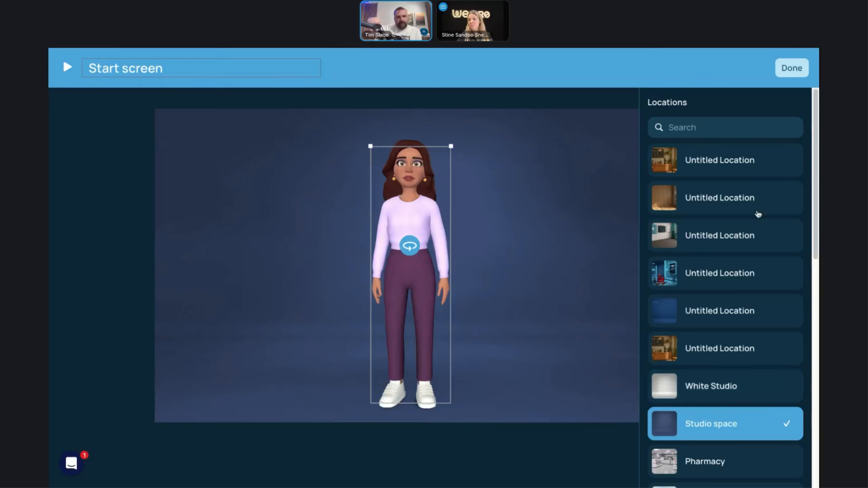
pyautogui.click(728, 197)
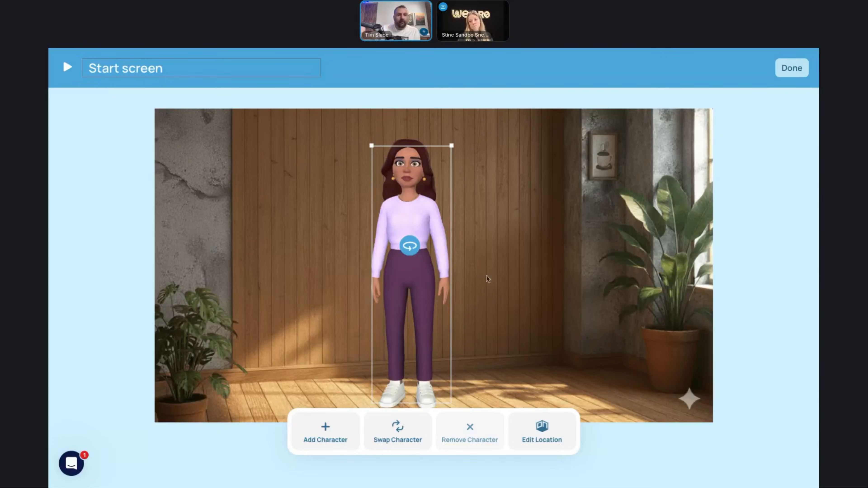
# Step: Turn Mia slightly sideways and make her a little smaller on the start screen, and finish editing it
pyautogui.moveTo(410, 246); pyautogui.dragTo(417, 247)
pyautogui.moveTo(449, 151); pyautogui.dragTo(447, 149)
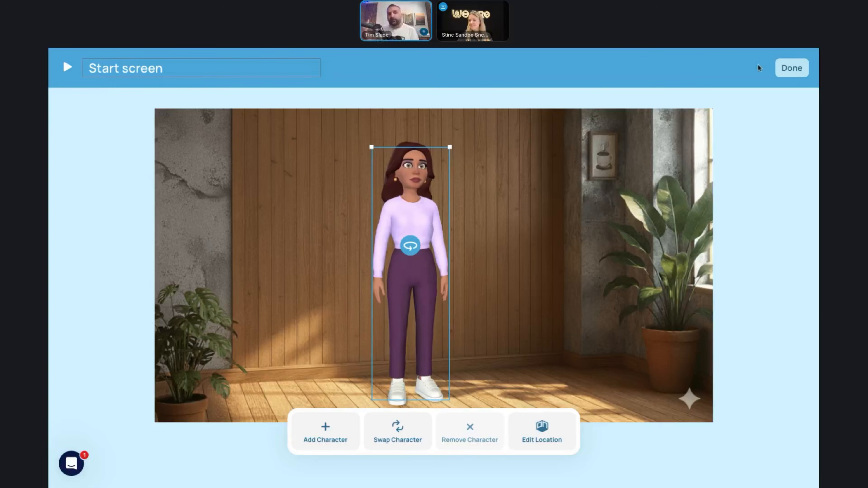
pyautogui.click(792, 68)
# Step: Delete the two response nodes that branch from the second dialogue node
pyautogui.click(208, 464)
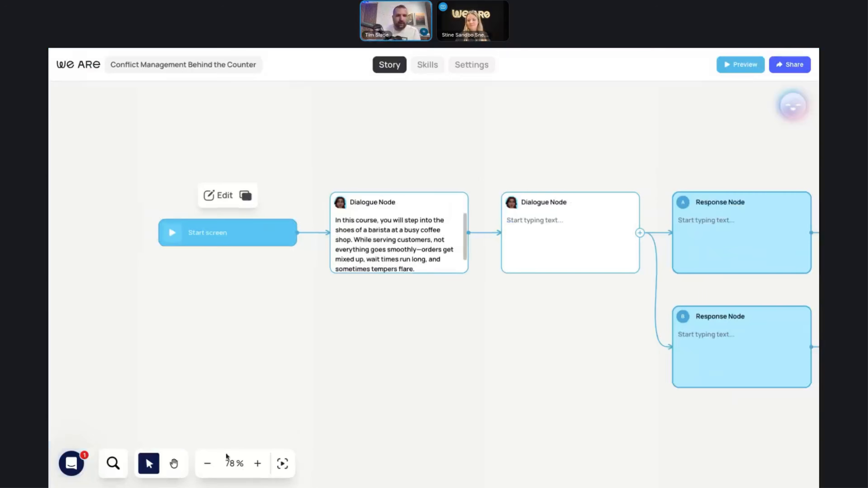
pyautogui.moveTo(467, 368); pyautogui.dragTo(272, 357)
pyautogui.click(562, 210)
pyautogui.click(586, 160)
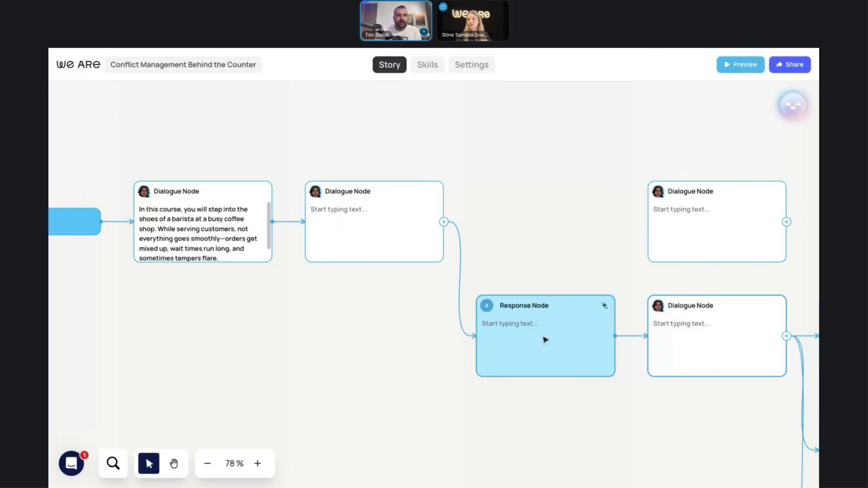
pyautogui.click(587, 275)
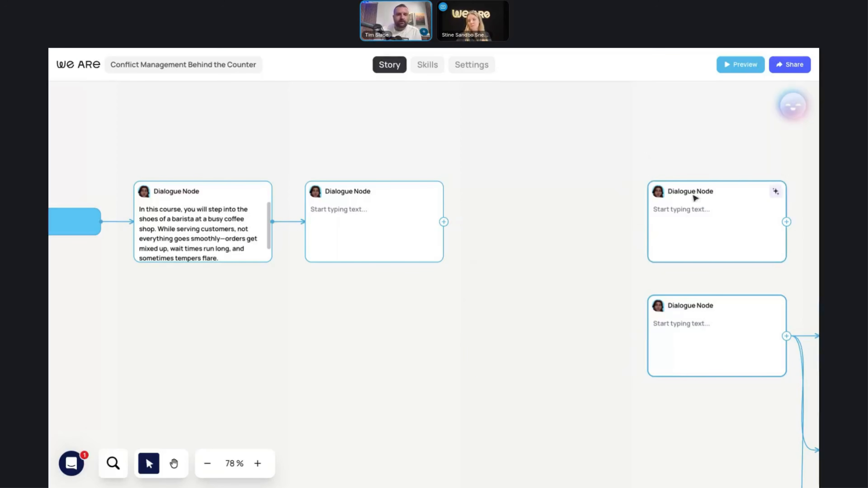
# Step: Delete the two empty dialogue nodes that followed the removed responses
pyautogui.moveTo(696, 194)
pyautogui.click(769, 161)
pyautogui.click(481, 306)
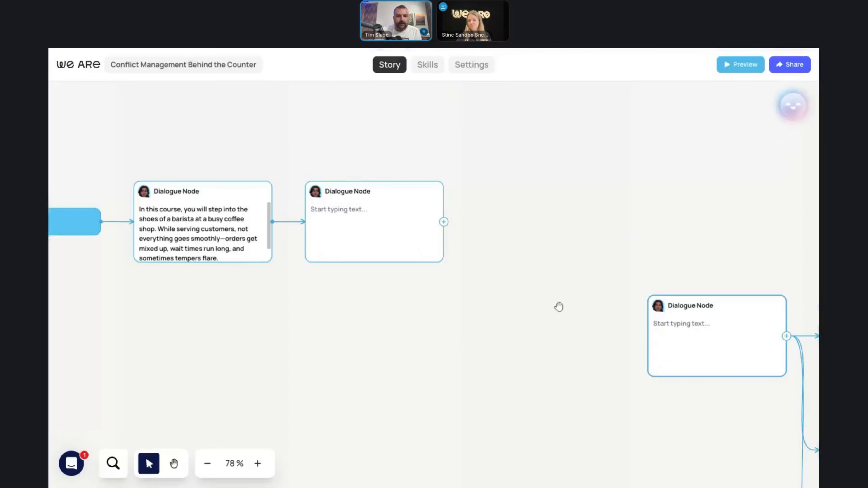
pyautogui.click(771, 274)
pyautogui.click(483, 307)
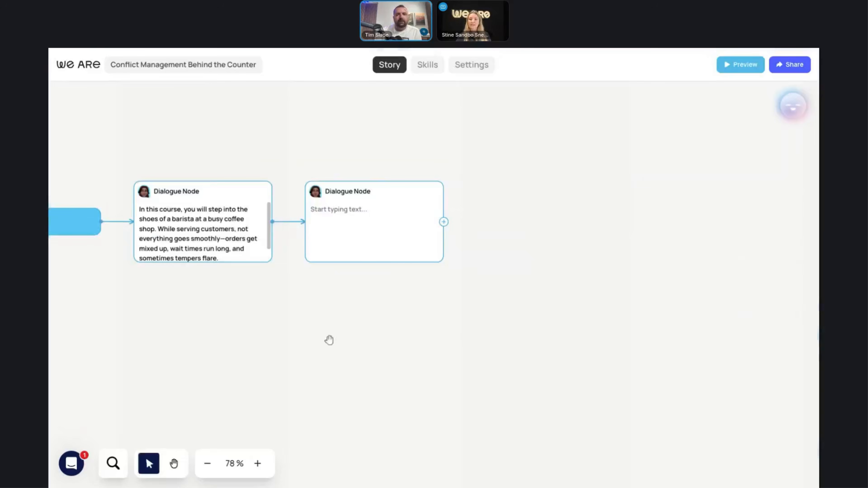
pyautogui.moveTo(280, 358); pyautogui.dragTo(372, 368)
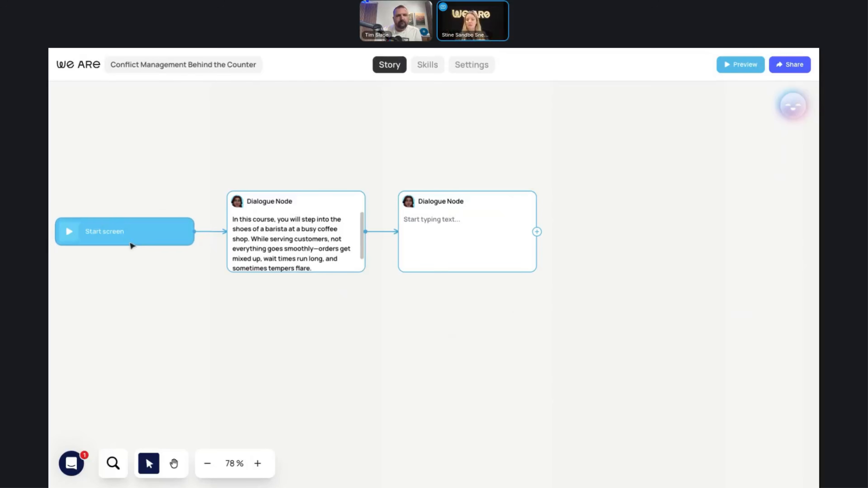
# Step: Add an Event node after the second dialogue node and follow it with a new Dialogue node
pyautogui.click(537, 232)
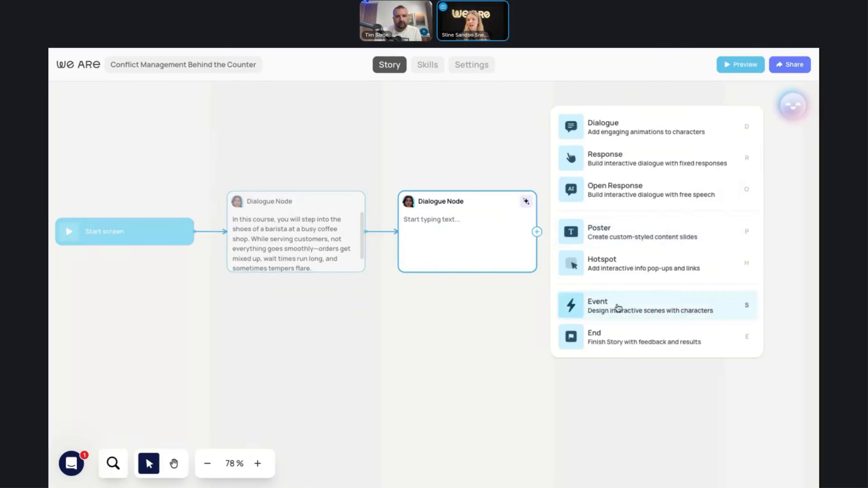
pyautogui.click(615, 308)
pyautogui.click(208, 464)
pyautogui.moveTo(564, 338); pyautogui.dragTo(396, 338)
pyautogui.press('v')
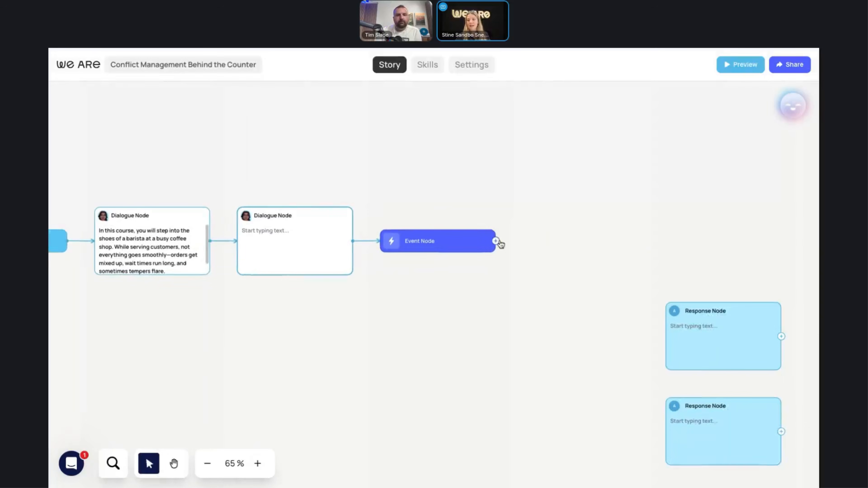
pyautogui.click(495, 241)
pyautogui.click(561, 181)
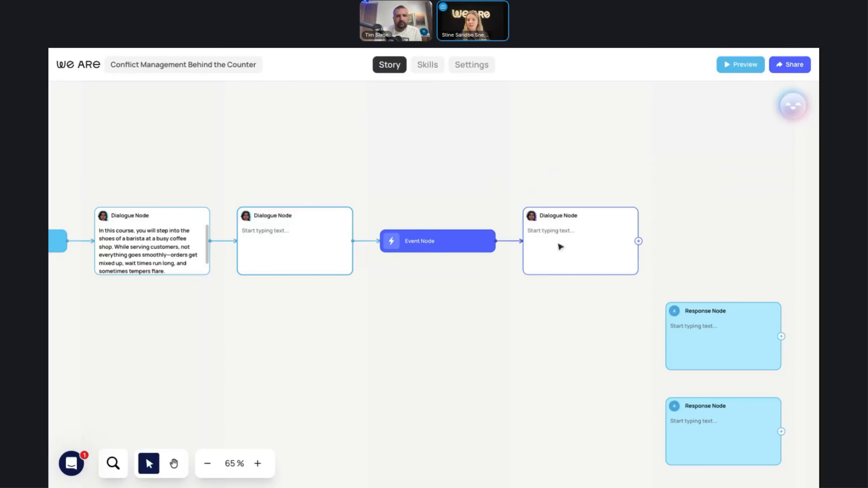
# Step: Set the event node's location to the Untitled Location showing the coffee shop counter and menu board
pyautogui.moveTo(425, 240)
pyautogui.click(423, 207)
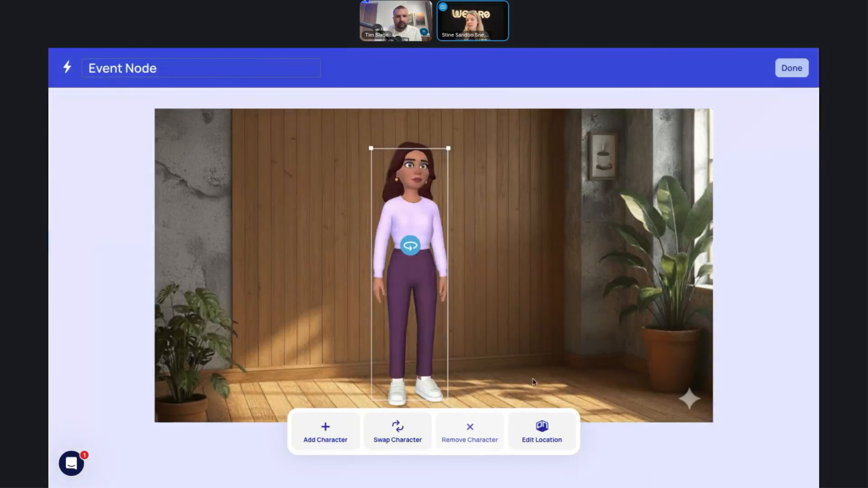
pyautogui.click(542, 432)
pyautogui.click(715, 161)
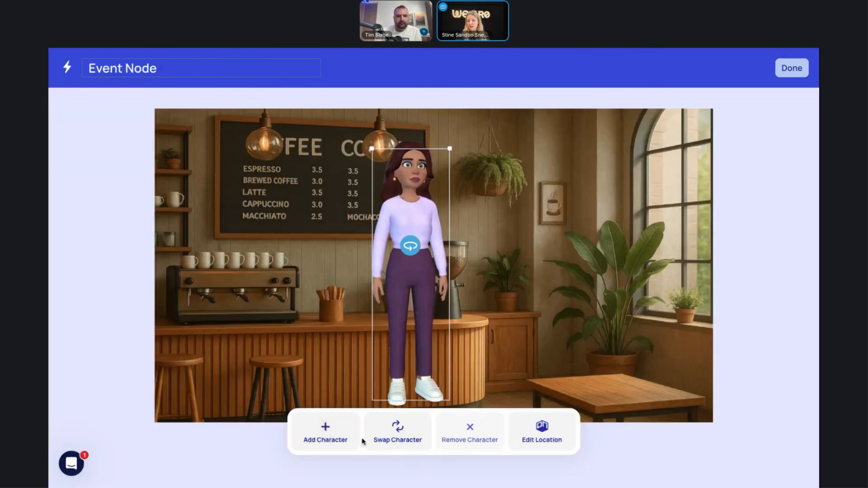
# Step: Swap Mia with Sarah in the event node's scene
pyautogui.click(408, 436)
pyautogui.click(606, 384)
pyautogui.click(281, 304)
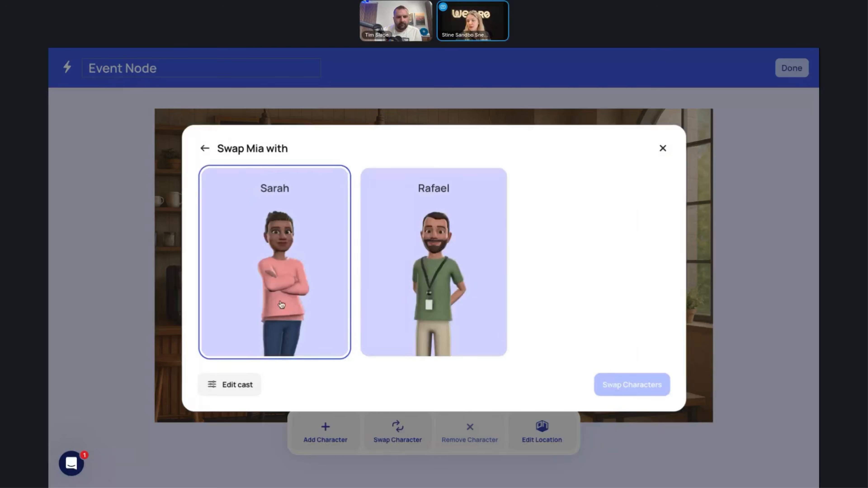
pyautogui.click(621, 385)
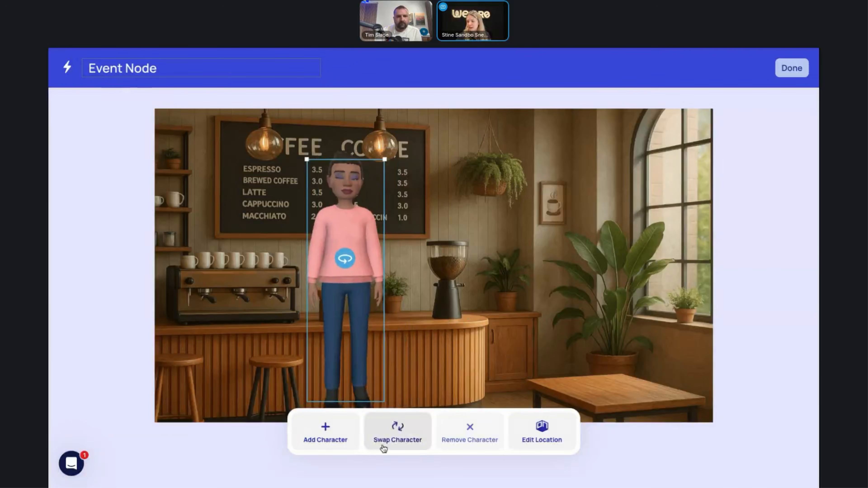
# Step: Add Rafael to the event scene, place him opposite Sarah by the counter with Sarah moved further away, and finish editing
pyautogui.click(335, 443)
pyautogui.click(612, 301)
pyautogui.click(626, 386)
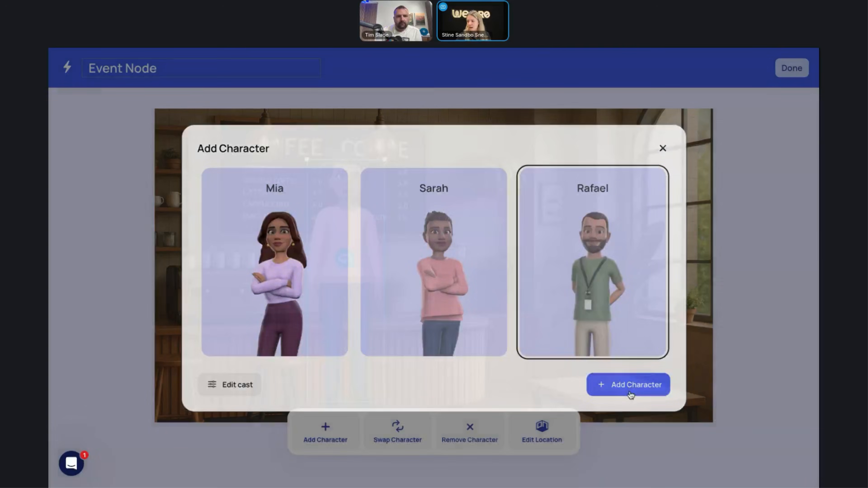
pyautogui.moveTo(360, 340); pyautogui.dragTo(511, 334)
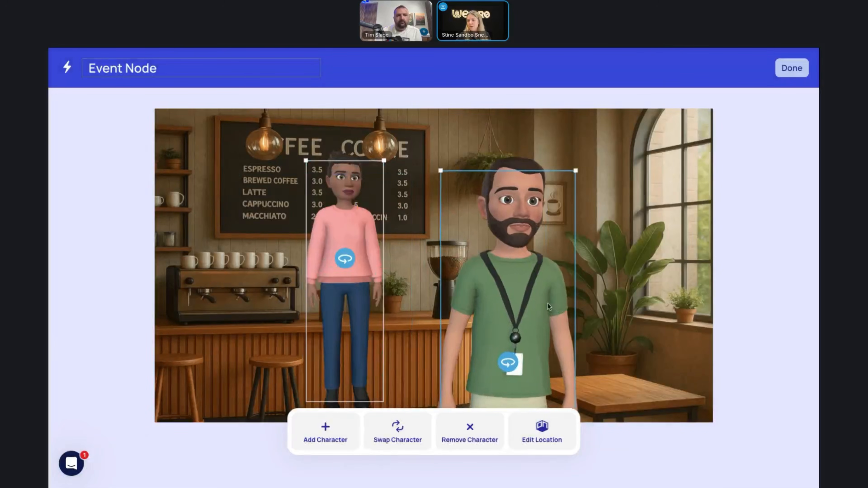
pyautogui.moveTo(346, 239); pyautogui.dragTo(273, 259)
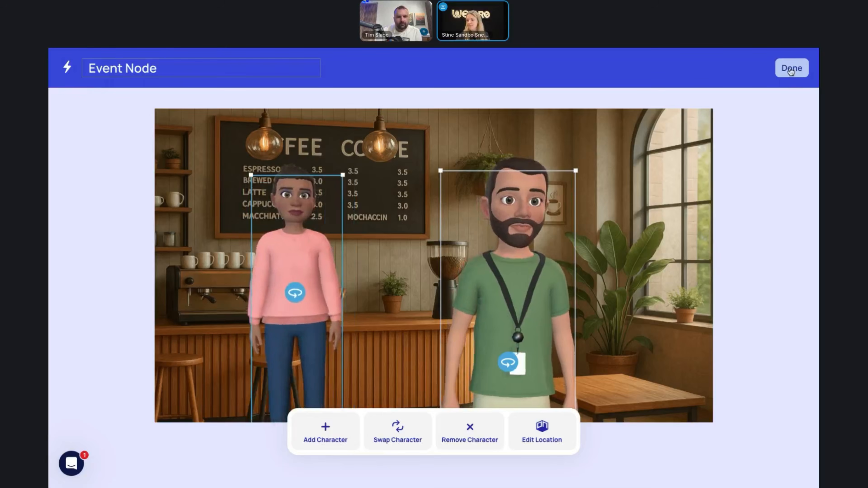
pyautogui.click(792, 68)
pyautogui.click(566, 265)
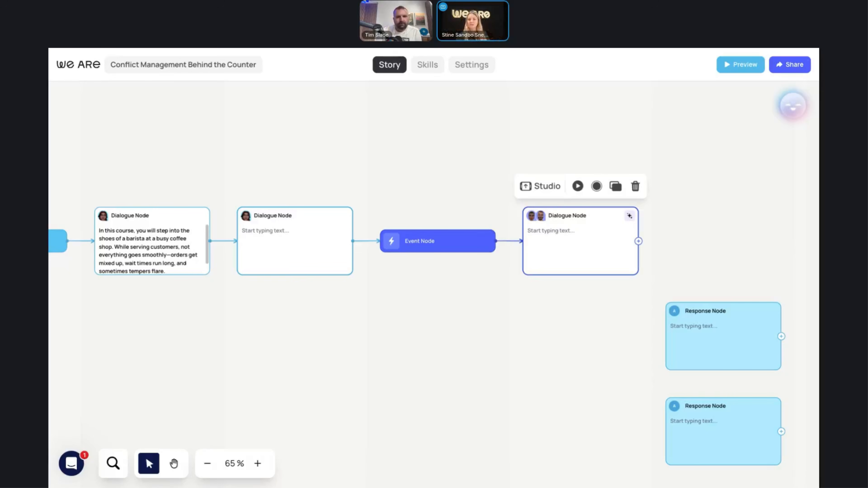
# Step: Add a second Event node after the dialogue node that follows the first event
pyautogui.click(207, 464)
pyautogui.press('h')
pyautogui.moveTo(504, 365); pyautogui.dragTo(467, 362)
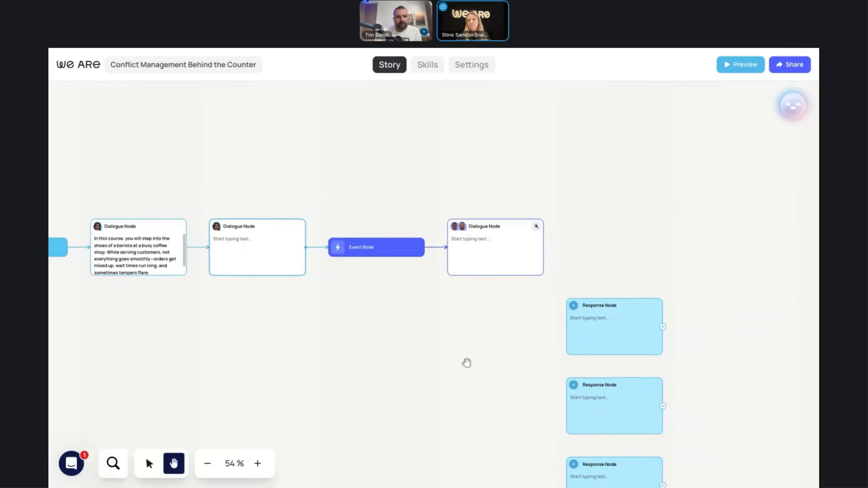
pyautogui.press('v')
pyautogui.click(548, 251)
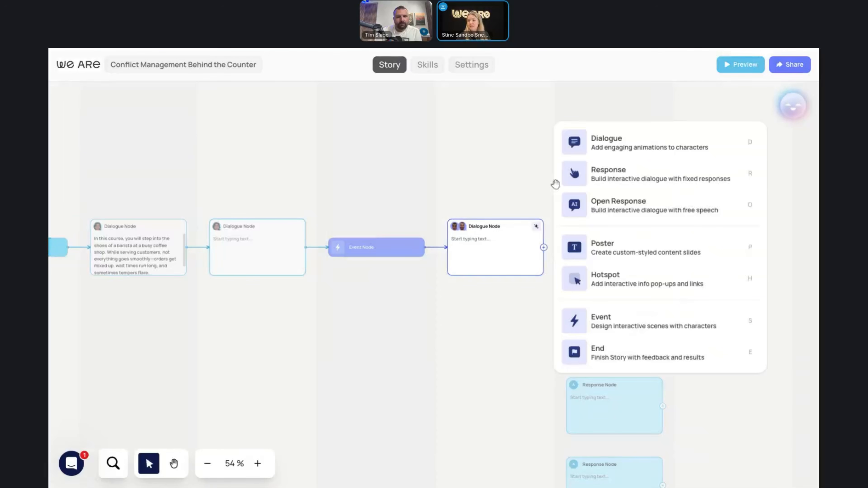
pyautogui.click(620, 329)
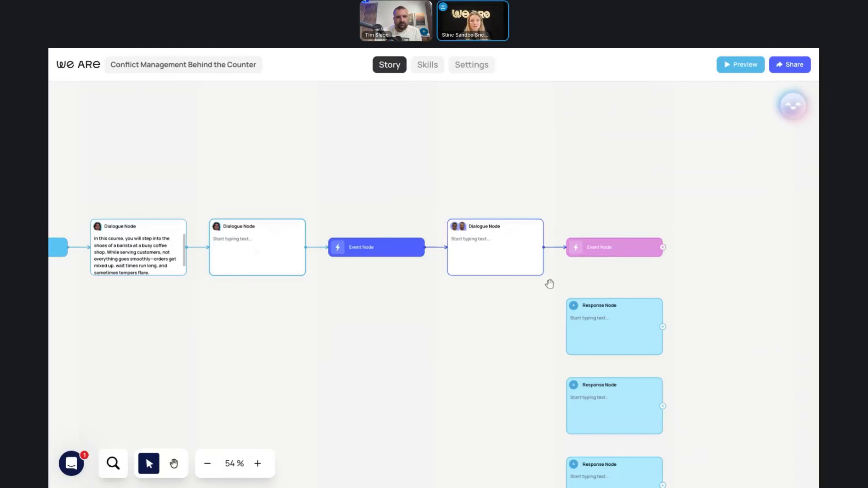
# Step: Add two consecutive Dialogue nodes after the second event node
pyautogui.click(663, 247)
pyautogui.click(534, 190)
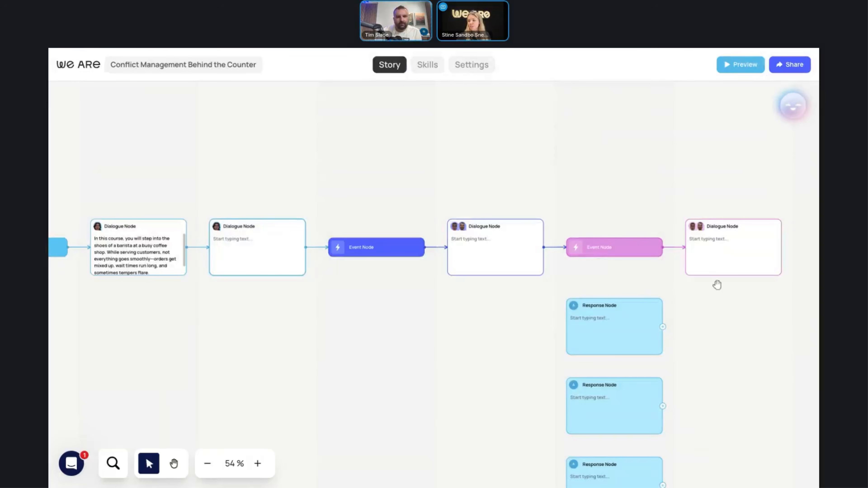
pyautogui.click(506, 266)
pyautogui.click(564, 157)
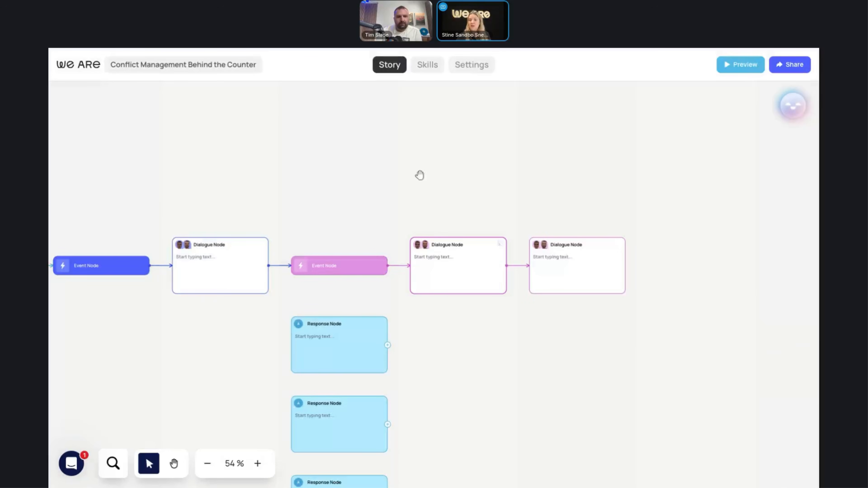
pyautogui.moveTo(368, 259)
pyautogui.mouseDown()
pyautogui.moveTo(378, 251)
pyautogui.moveTo(346, 228)
pyautogui.moveTo(395, 243)
pyautogui.moveTo(376, 261)
pyautogui.mouseUp()
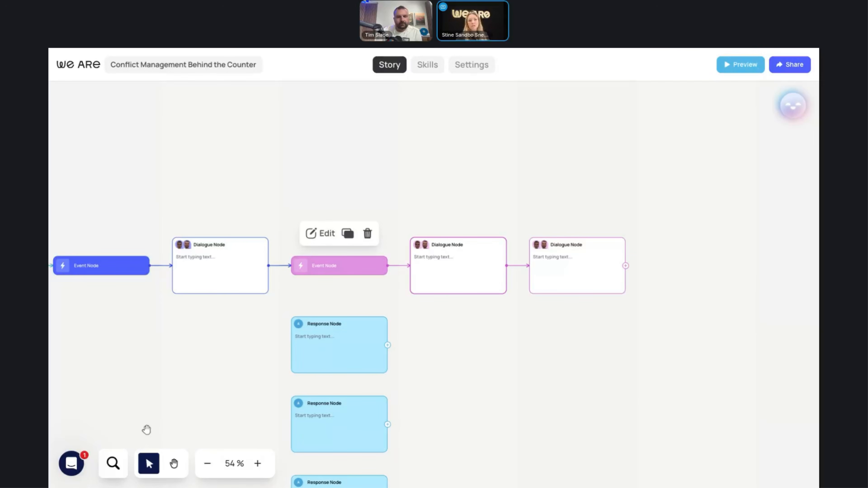
pyautogui.moveTo(131, 372); pyautogui.dragTo(314, 329)
pyautogui.scroll(-2, 211, 425)
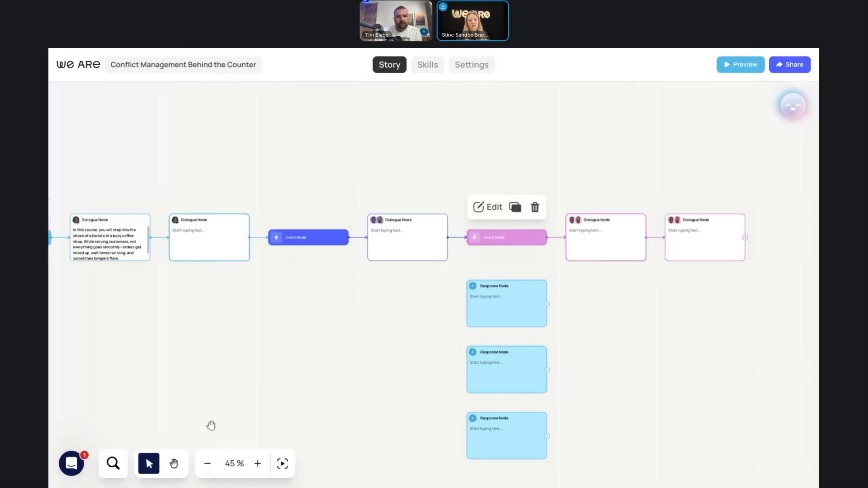
pyautogui.moveTo(211, 425); pyautogui.dragTo(366, 410)
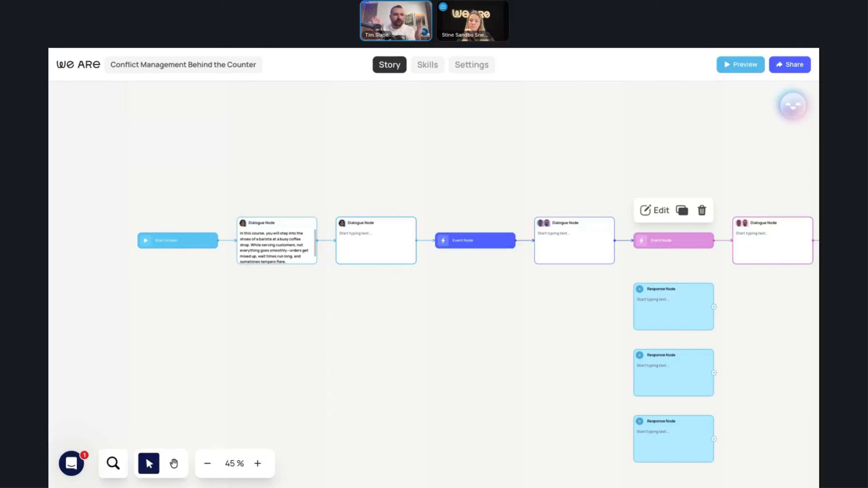
# Step: In the first event node's scene, turn Rafael and Sarah to face each other and enlarge Rafael in the foreground
pyautogui.click(258, 464)
pyautogui.moveTo(481, 355); pyautogui.dragTo(351, 380)
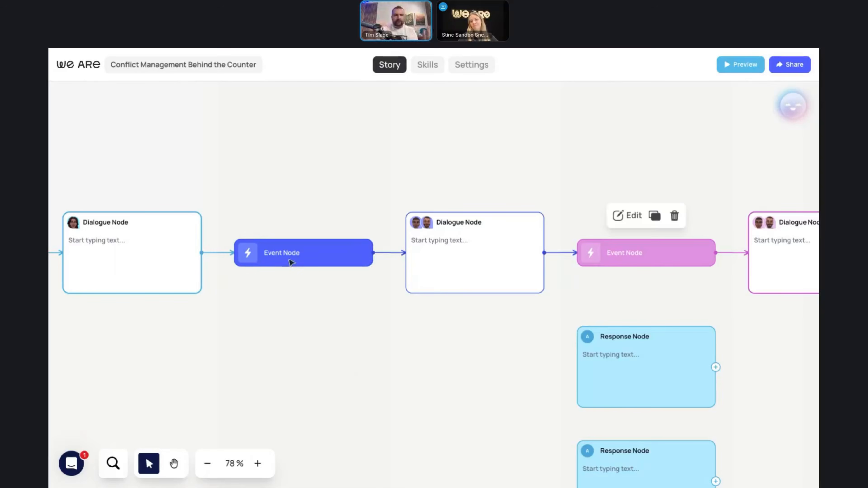
pyautogui.click(289, 216)
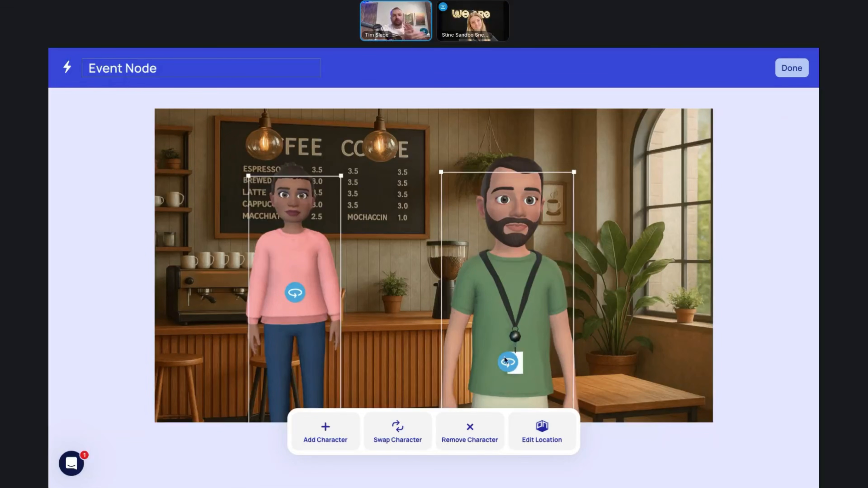
pyautogui.moveTo(508, 362); pyautogui.dragTo(477, 367)
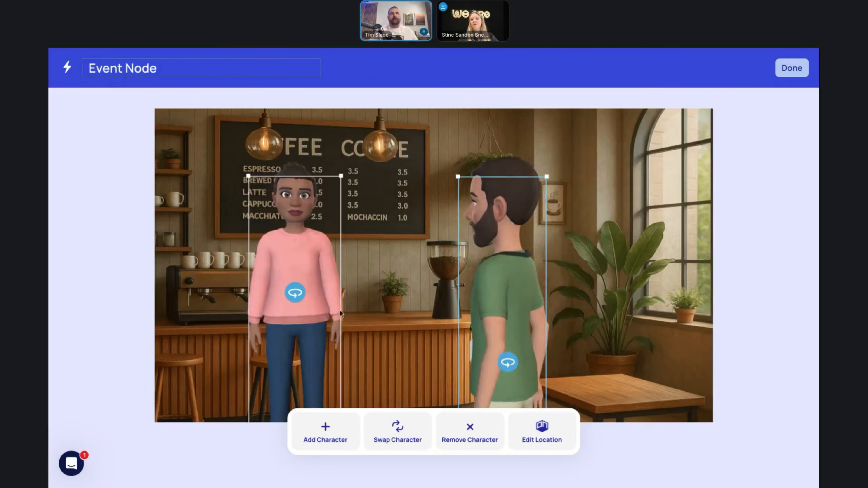
pyautogui.moveTo(295, 292); pyautogui.dragTo(301, 263)
pyautogui.moveTo(554, 177); pyautogui.dragTo(612, 158)
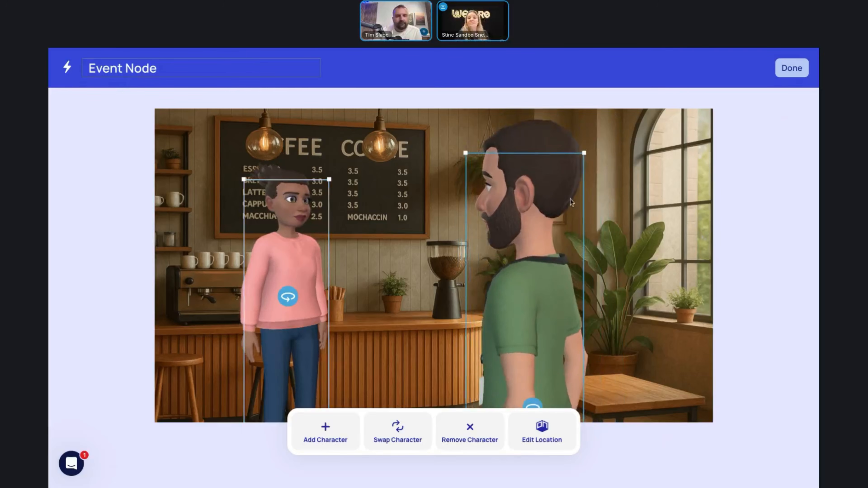
pyautogui.moveTo(558, 267); pyautogui.dragTo(554, 276)
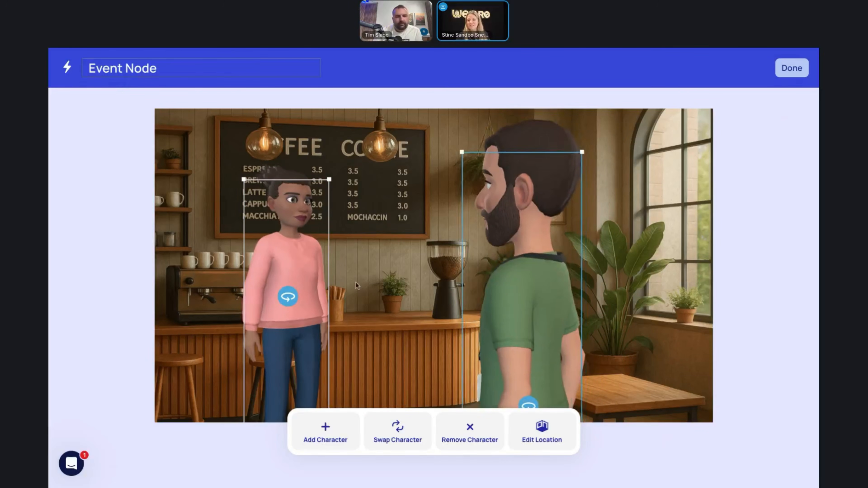
# Step: Move Sarah nearer the middle of the counter, turn Rafael toward her and shrink him to about her height
pyautogui.moveTo(311, 266); pyautogui.dragTo(338, 261)
pyautogui.moveTo(530, 405)
pyautogui.mouseDown()
pyautogui.moveTo(547, 398)
pyautogui.moveTo(540, 401)
pyautogui.mouseUp()
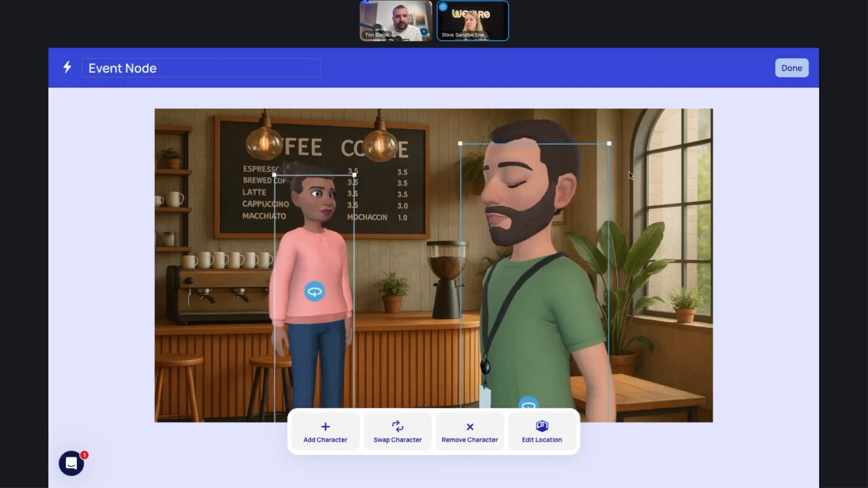
pyautogui.moveTo(610, 144); pyautogui.dragTo(514, 192)
pyautogui.moveTo(451, 254); pyautogui.dragTo(456, 234)
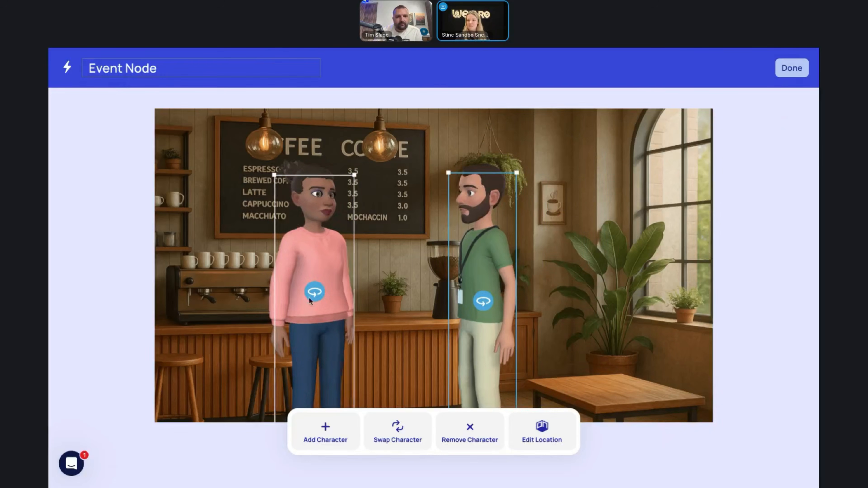
# Step: Turn Rafael's back partly to the viewer, enlarge him in the foreground, angle Sarah toward him, and finish editing the event scene
pyautogui.moveTo(315, 292)
pyautogui.mouseDown()
pyautogui.moveTo(321, 294)
pyautogui.moveTo(313, 278)
pyautogui.mouseUp()
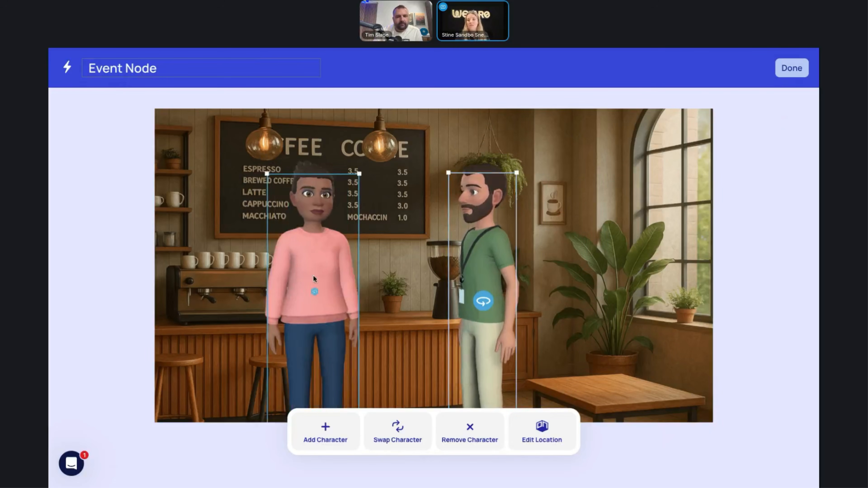
pyautogui.moveTo(484, 301); pyautogui.dragTo(486, 255)
pyautogui.moveTo(516, 175); pyautogui.dragTo(604, 161)
pyautogui.moveTo(317, 297); pyautogui.dragTo(322, 294)
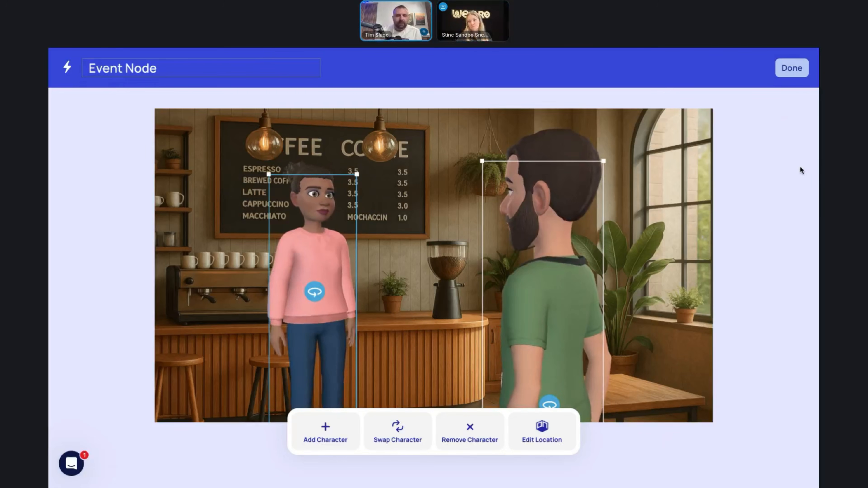
pyautogui.click(792, 68)
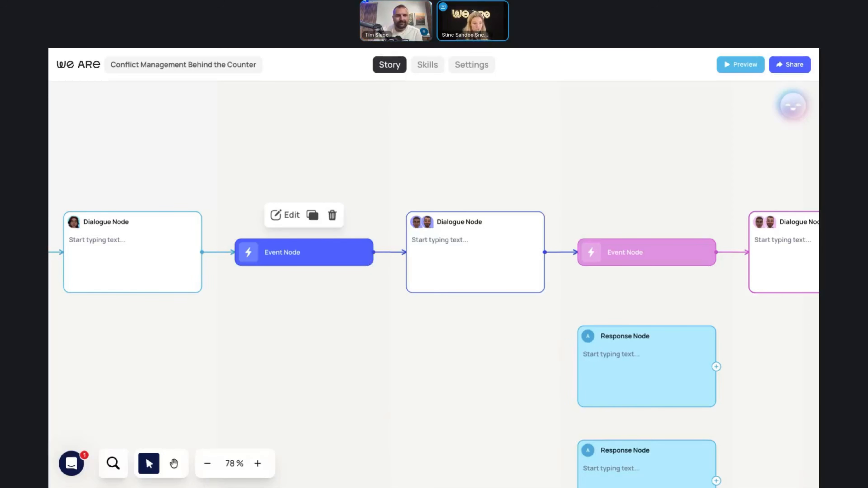
# Step: Add a third Dialogue node at the end of the chain following the second event node
pyautogui.moveTo(475, 320); pyautogui.dragTo(290, 312)
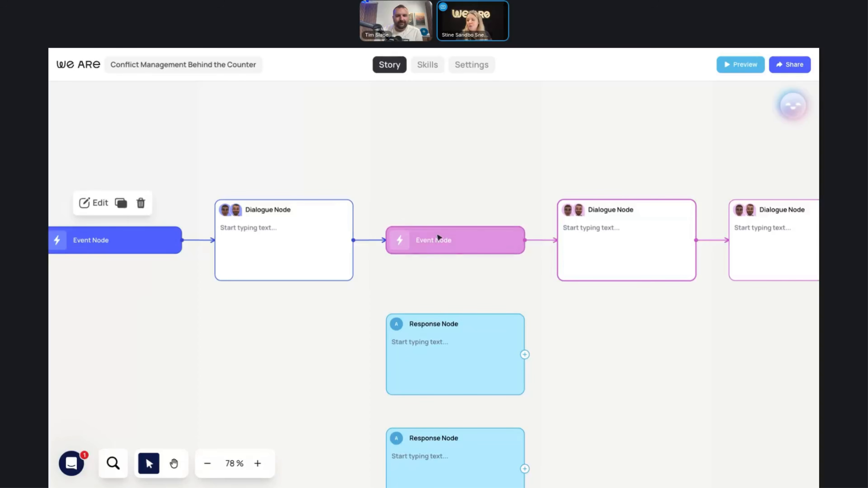
pyautogui.moveTo(624, 313); pyautogui.dragTo(438, 292)
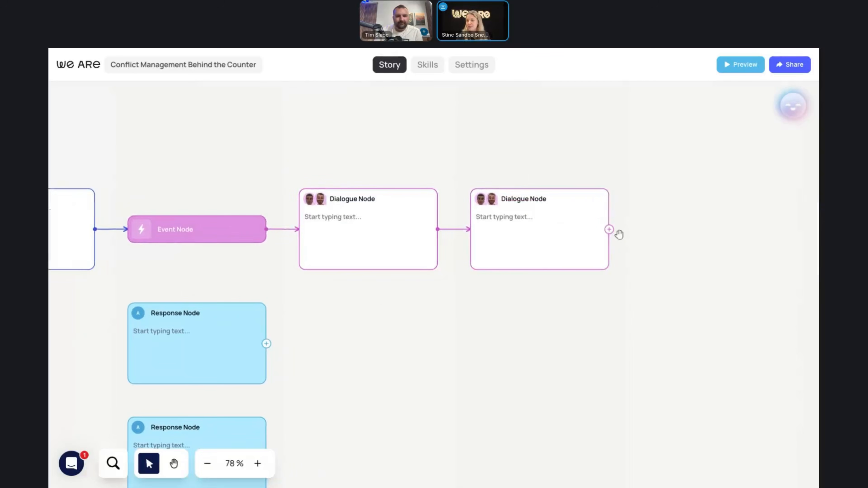
pyautogui.click(609, 229)
pyautogui.click(424, 123)
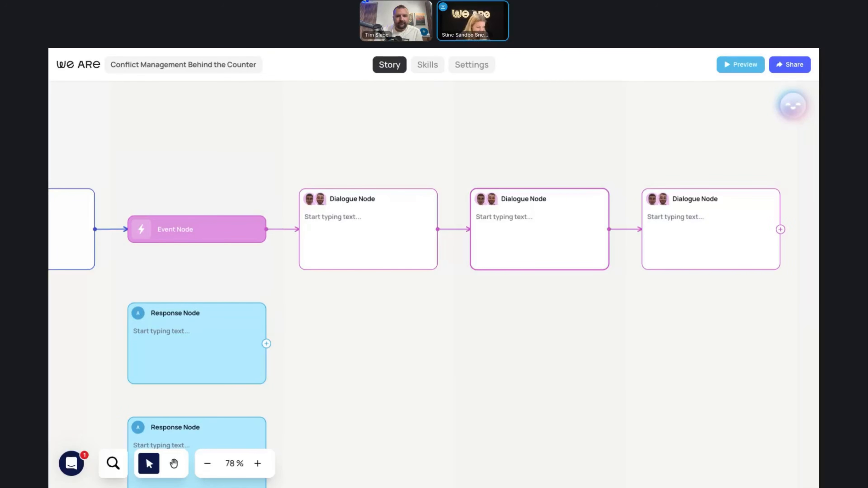
# Step: Enter the soy latte complaint in the second event's first dialogue and "I'm sorry to hear that. Let's make this right for you." in the following one
pyautogui.click(384, 232)
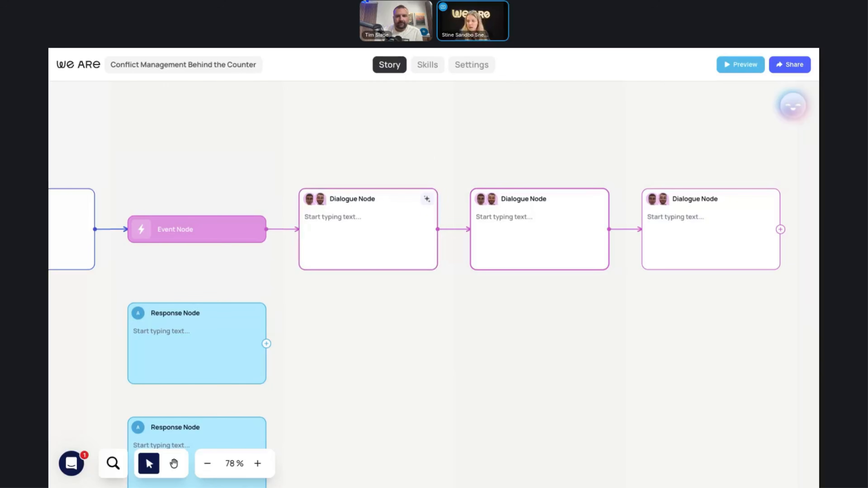
pyautogui.write("This isn't what I ordered. I asked for a soy latte, not regular milk. Now I'm late for work!")
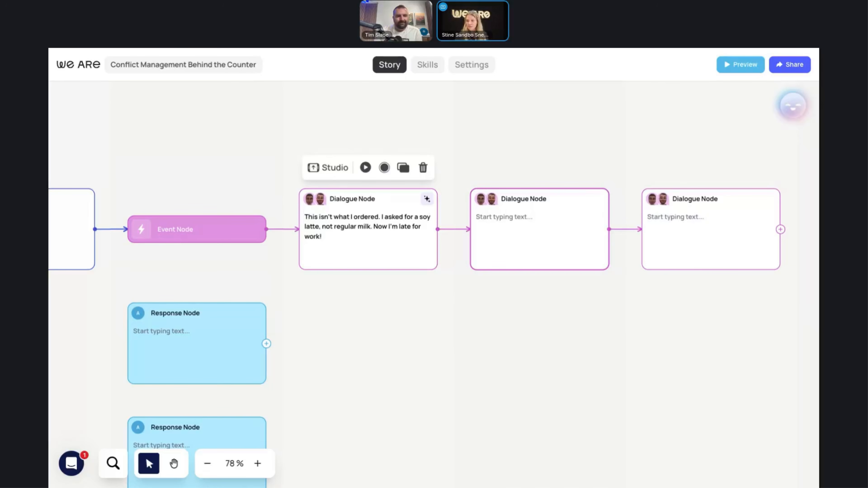
pyautogui.click(546, 222)
pyautogui.write("I'm sorry to hear that. Let's make this right for you.")
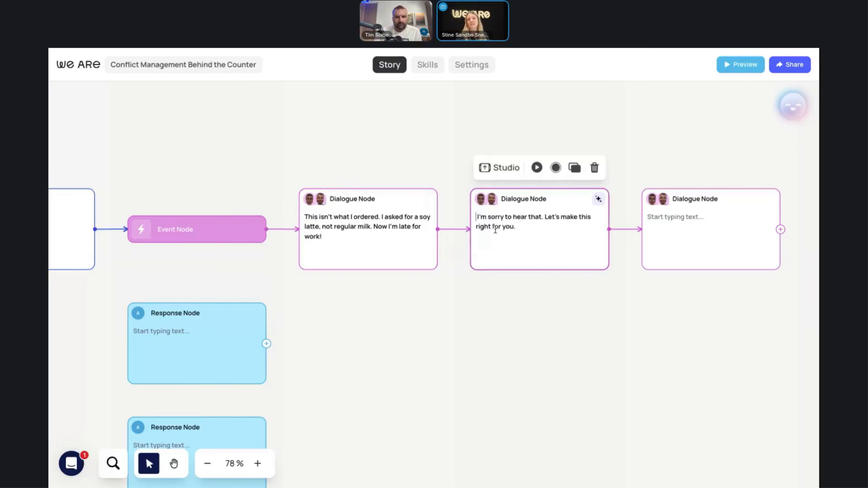
# Step: Open the soy latte complaint dialogue in the studio, try Rafael as its speaker, set the speaker to Sarah, and finish editing
pyautogui.click(329, 228)
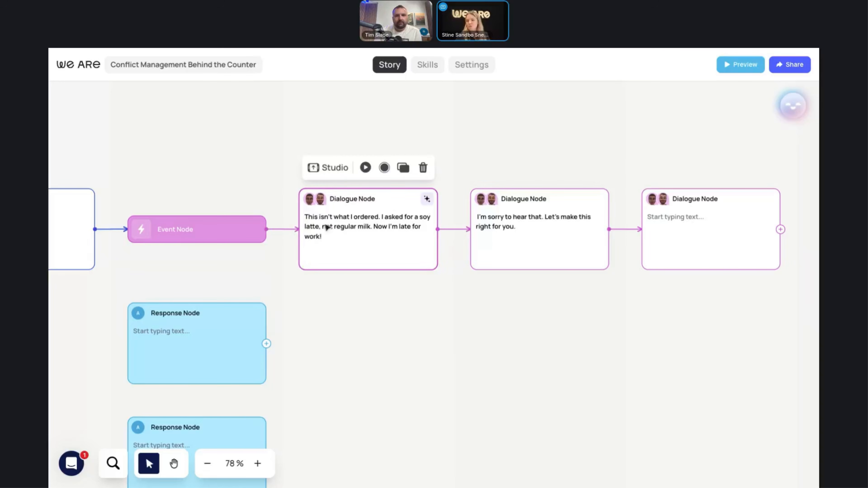
pyautogui.click(323, 175)
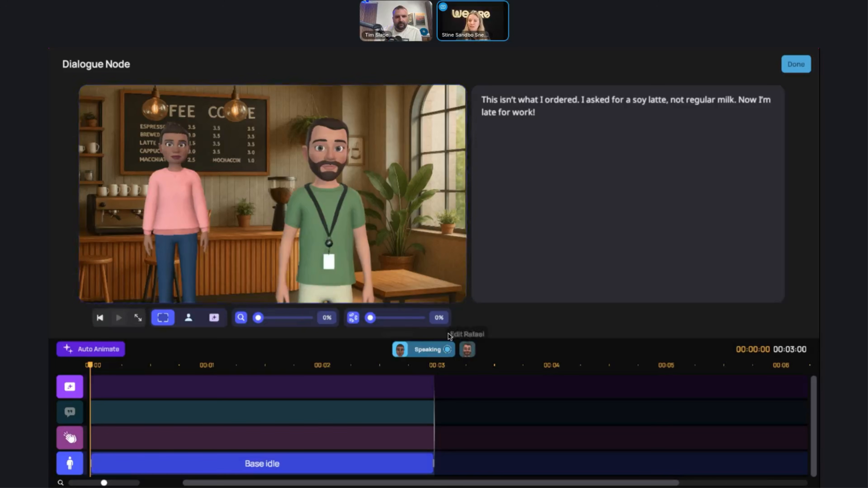
pyautogui.click(468, 354)
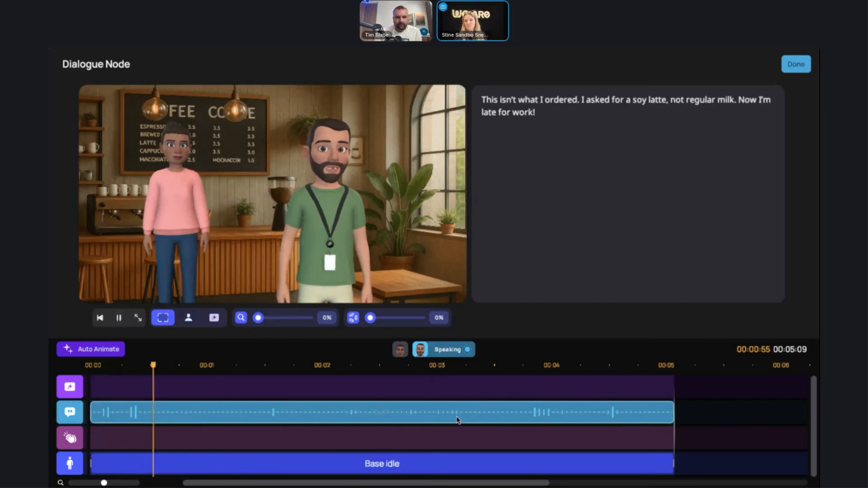
pyautogui.click(407, 357)
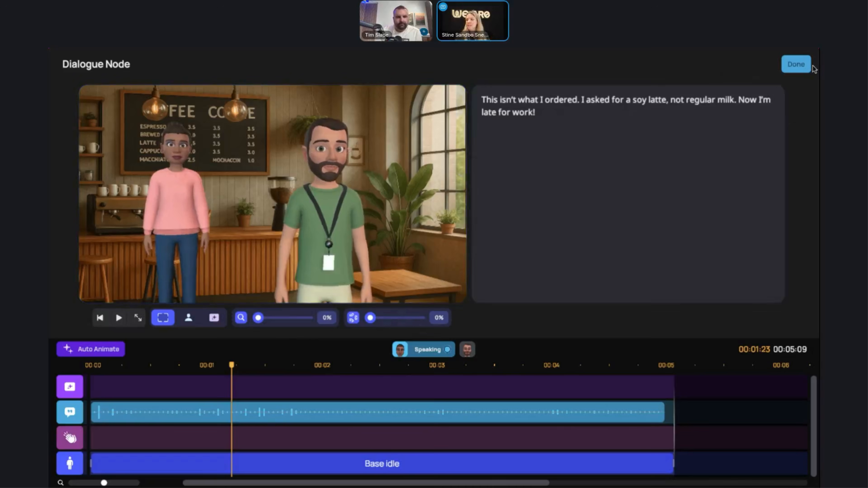
pyautogui.click(796, 64)
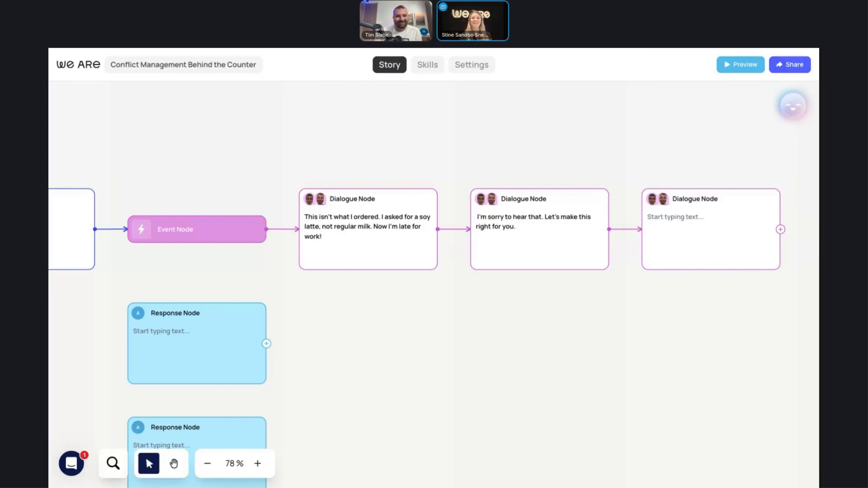
# Step: Open Mia's introductory dialogue after the start screen in the studio, review its script, and play the start of its speech
pyautogui.hscroll(-20, 580, 144)
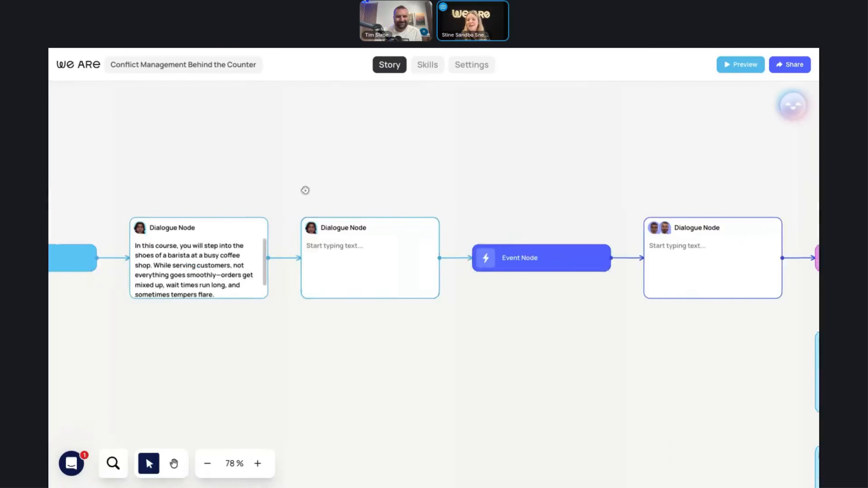
pyautogui.hscroll(-5, 305, 190)
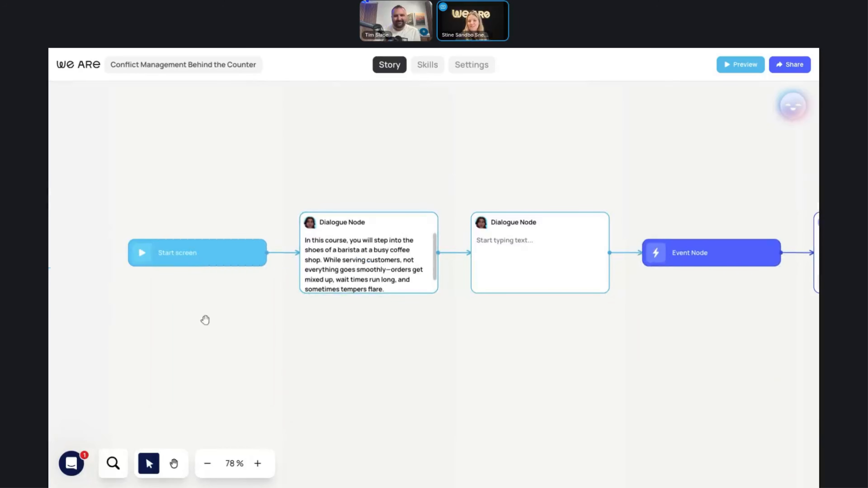
pyautogui.click(334, 261)
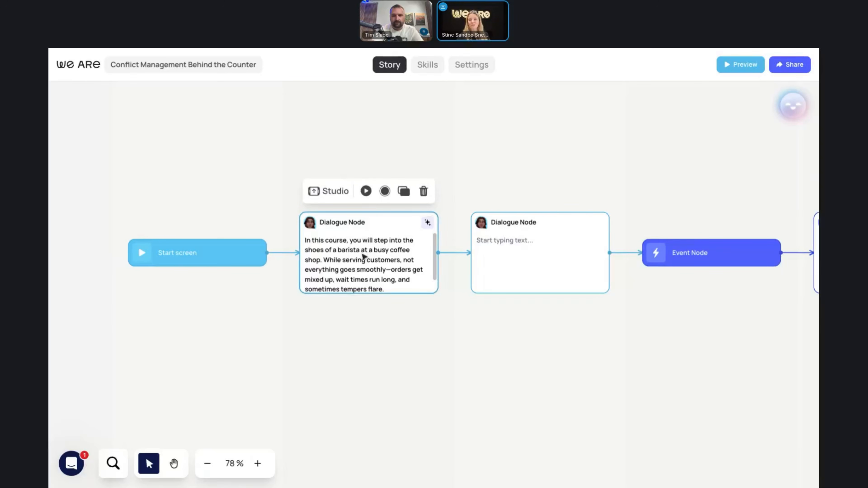
pyautogui.click(329, 191)
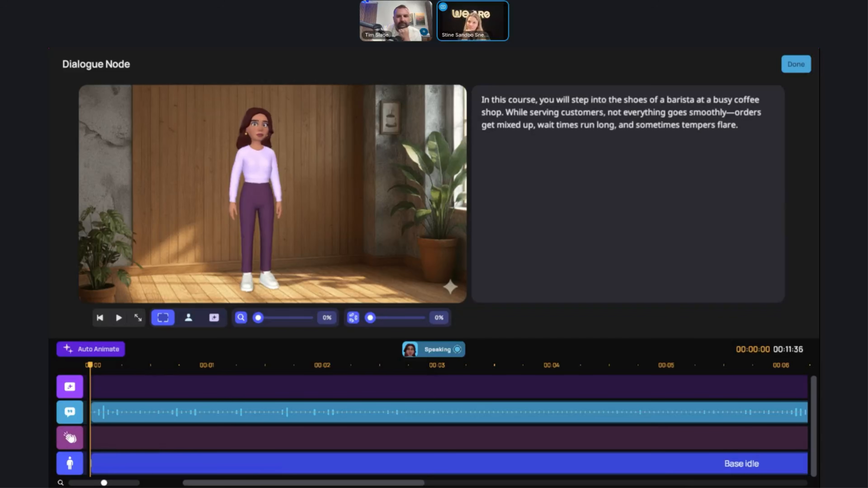
pyautogui.tripleClick(605, 124)
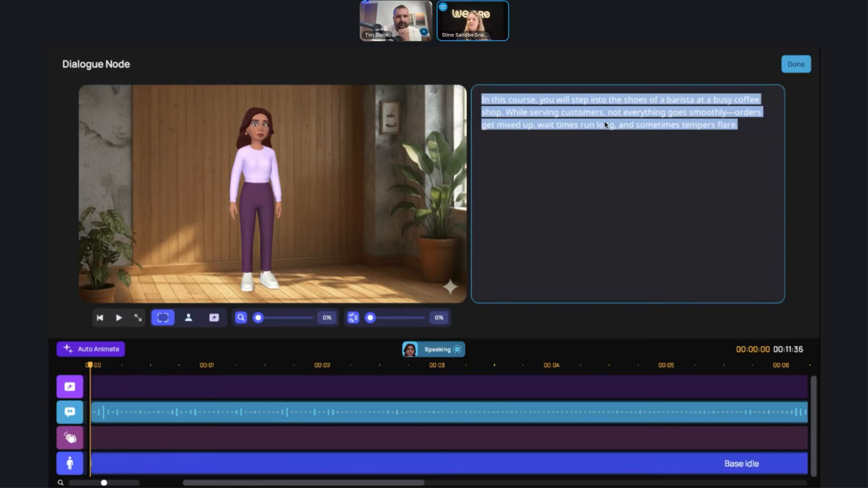
pyautogui.click(560, 186)
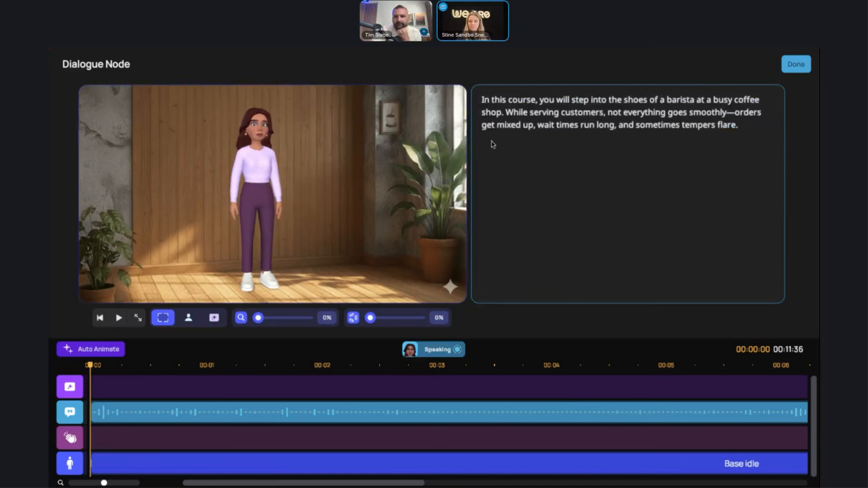
pyautogui.click(498, 113)
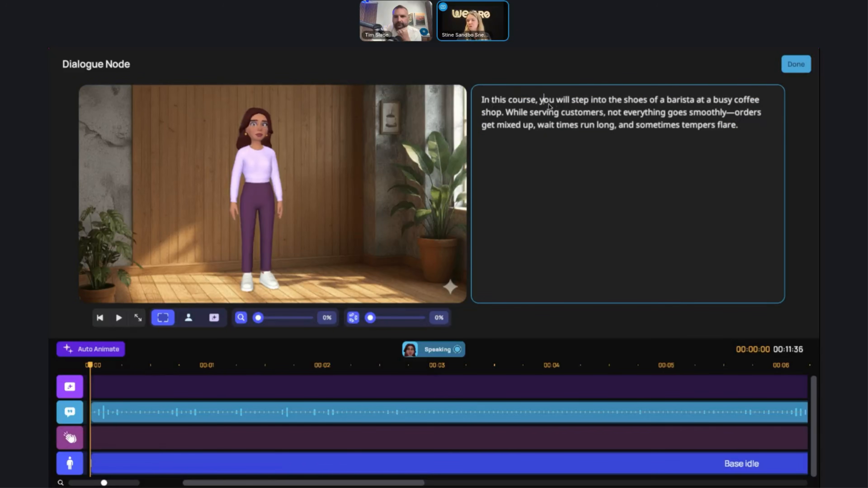
pyautogui.moveTo(544, 100); pyautogui.dragTo(469, 99)
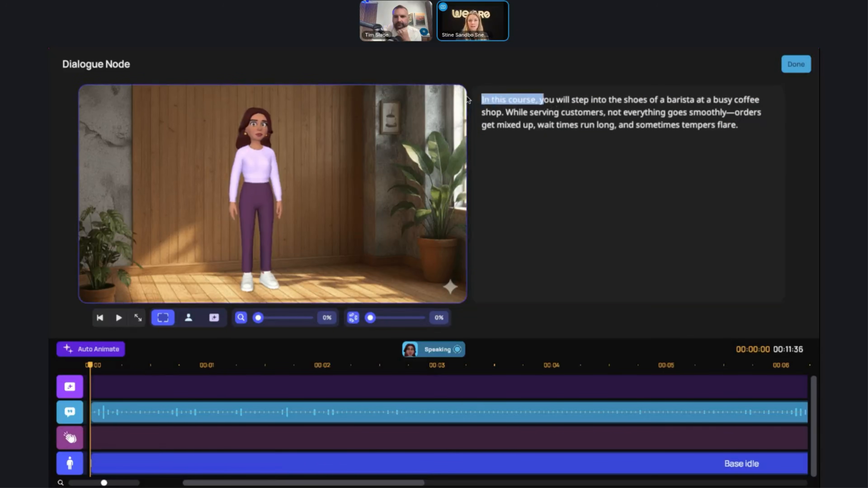
pyautogui.click(119, 318)
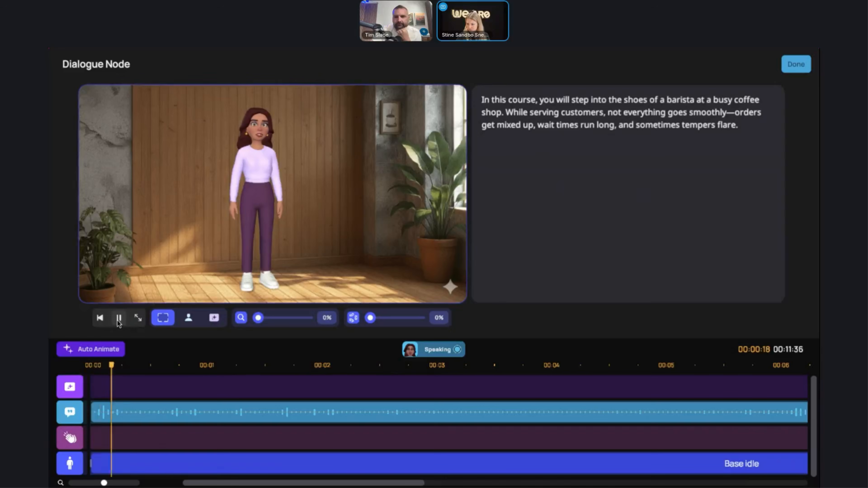
pyautogui.click(119, 320)
# Step: Replace "In this course," with "Today" at the start of Mia's script, regenerate the speech and play its opening
pyautogui.doubleClick(592, 190)
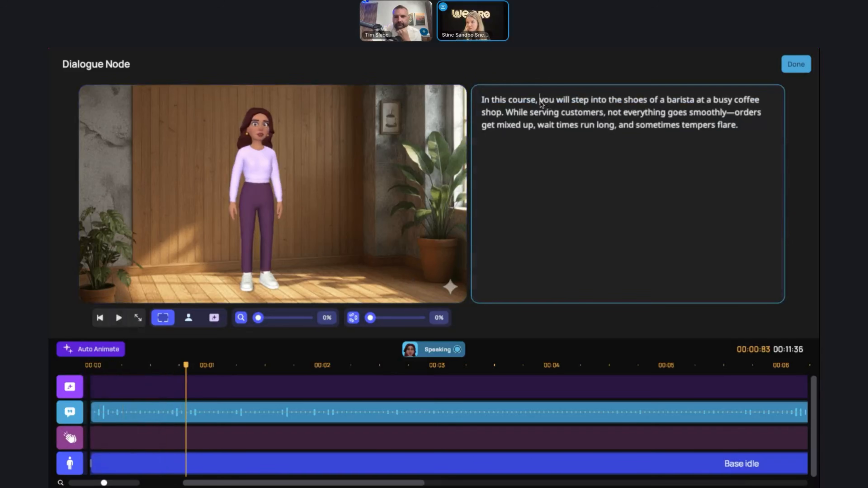
pyautogui.moveTo(540, 100); pyautogui.dragTo(475, 100)
pyautogui.write('T')
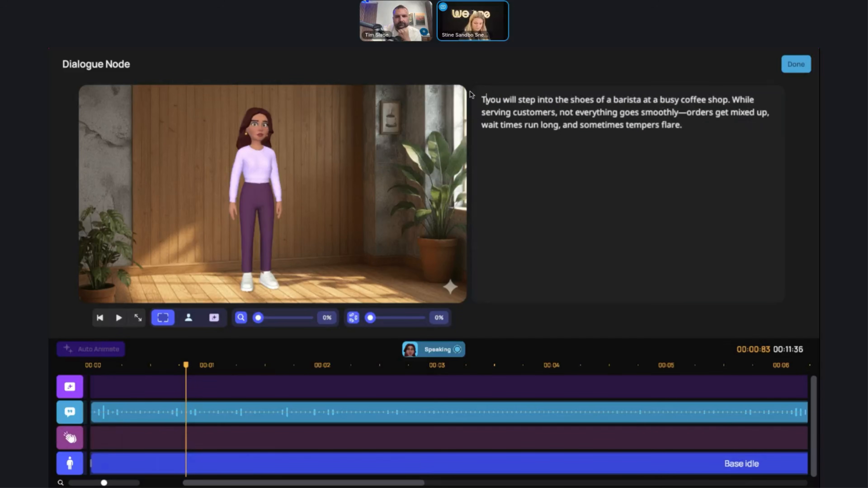
pyautogui.write('oday')
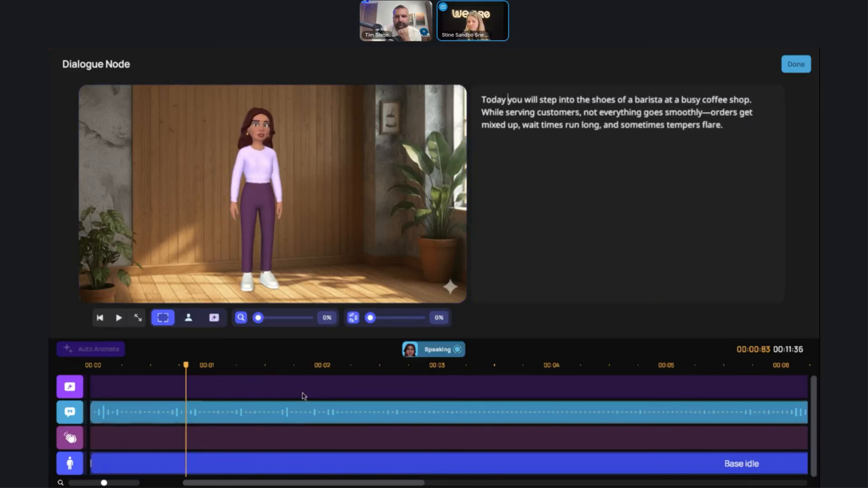
pyautogui.click(224, 421)
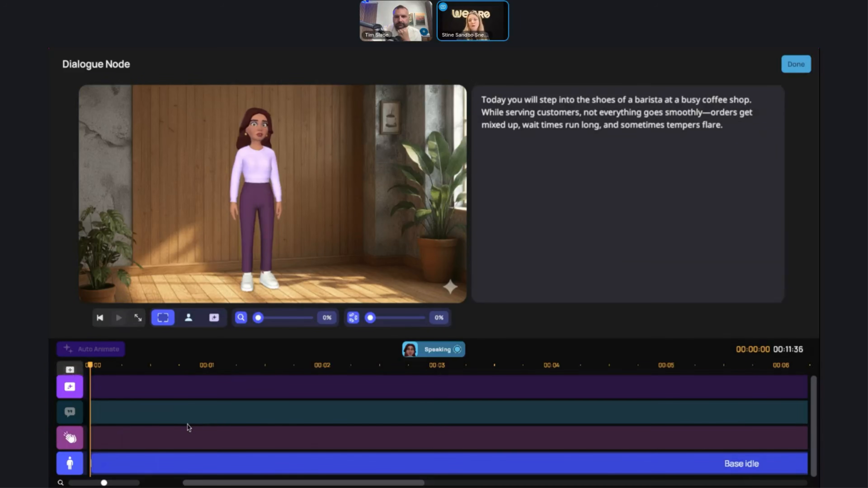
pyautogui.click(118, 318)
pyautogui.click(118, 319)
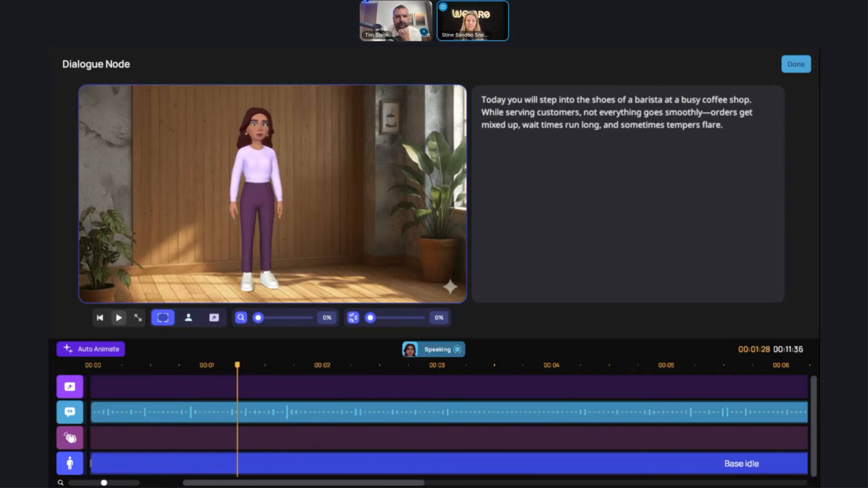
# Step: Open the body language choices for Mia's Base idle clip and preview Angry, Arms on hips and Cocky
pyautogui.moveTo(104, 483); pyautogui.dragTo(73, 483)
pyautogui.moveTo(141, 413)
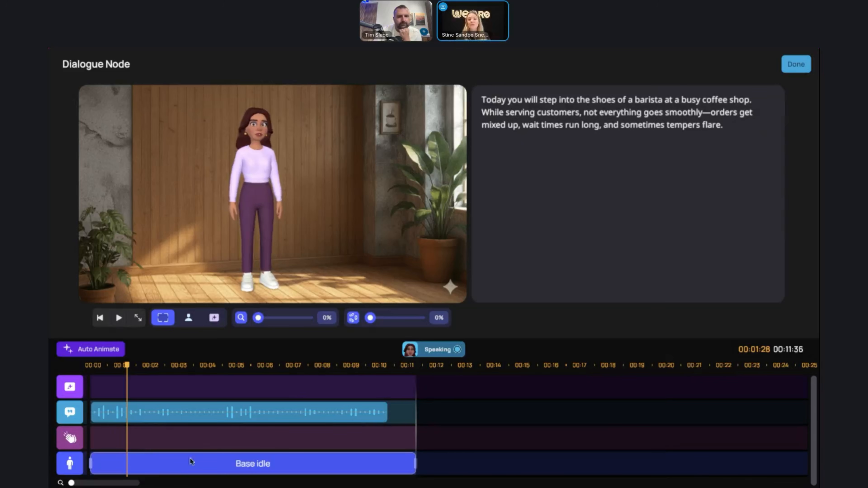
pyautogui.click(258, 462)
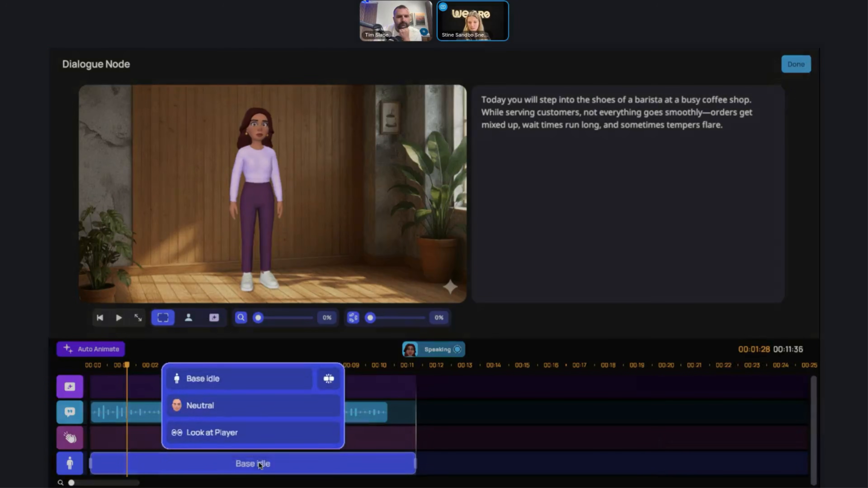
pyautogui.click(205, 380)
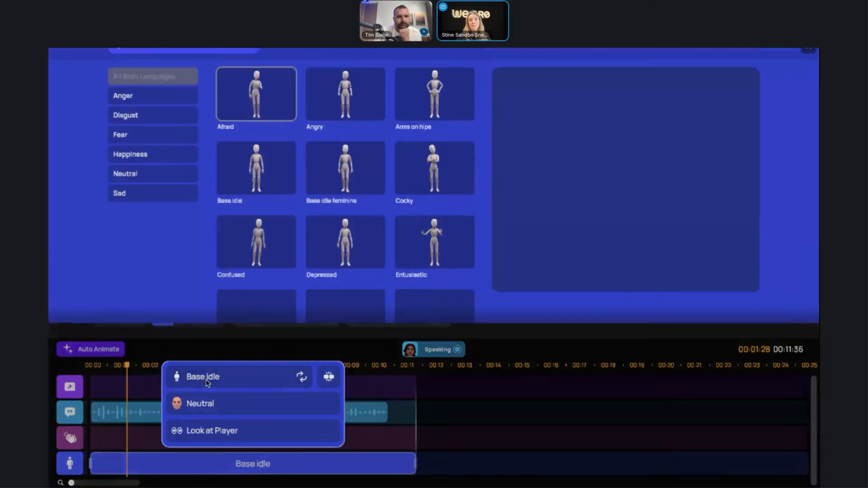
pyautogui.click(363, 123)
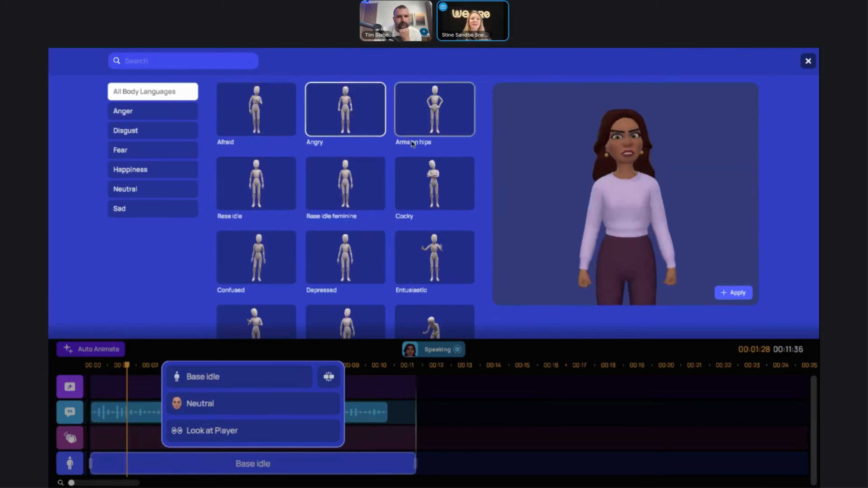
pyautogui.click(441, 118)
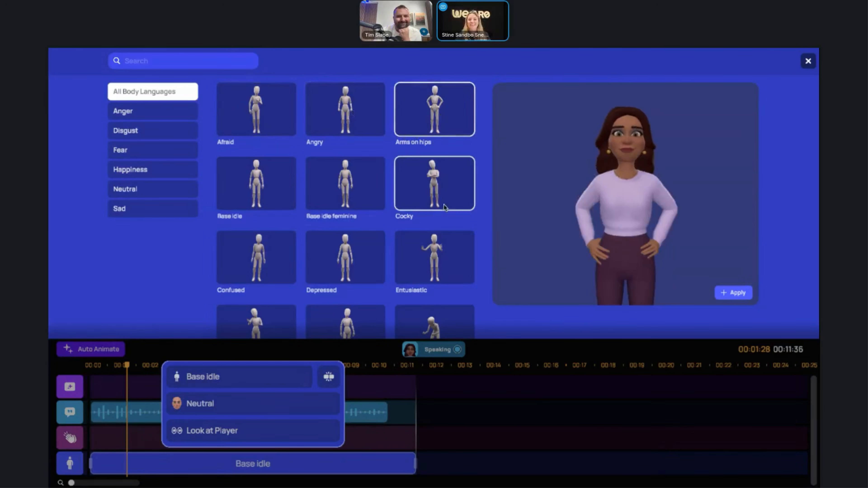
pyautogui.click(443, 194)
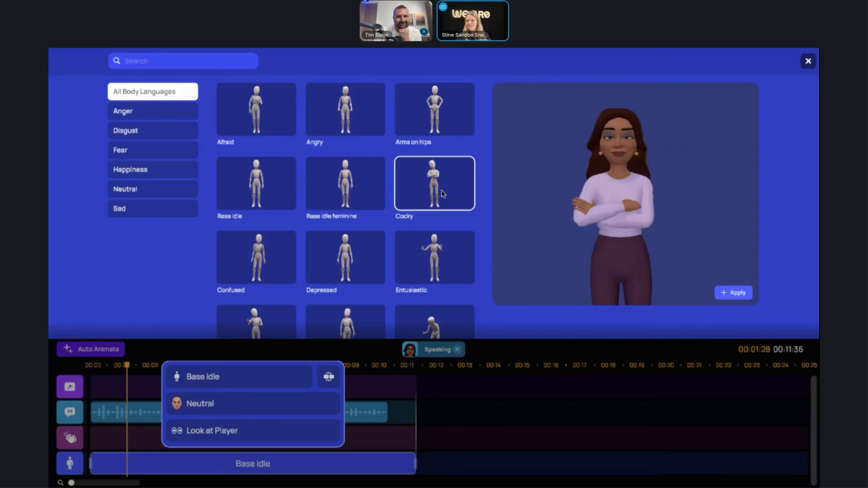
# Step: Preview the Entusiastic, Furious and Intoxicated body languages on Mia
pyautogui.click(440, 258)
pyautogui.scroll(-2, 441, 273)
pyautogui.click(443, 289)
pyautogui.scroll(-2, 441, 284)
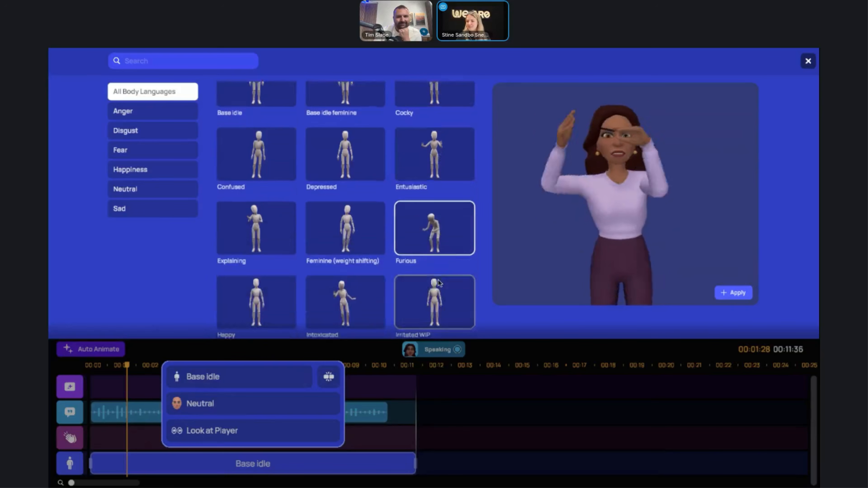
pyautogui.scroll(-1, 440, 283)
pyautogui.click(346, 291)
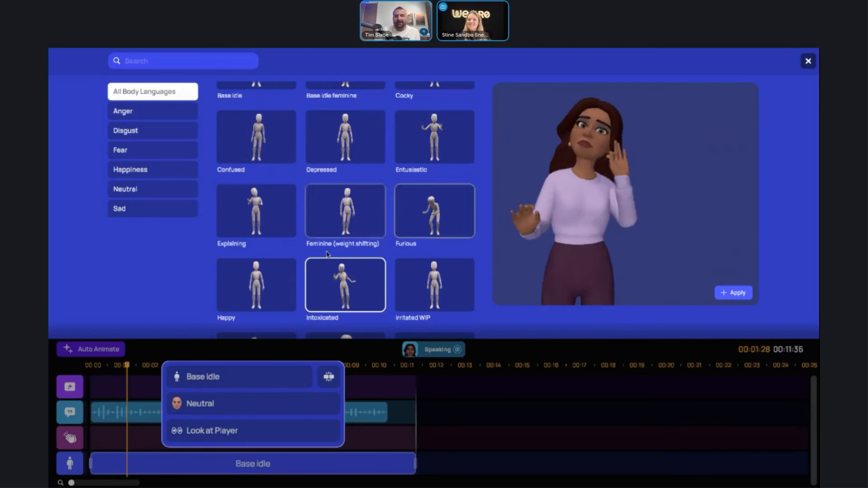
# Step: Preview the Listening body language and browse the laptop, lying and sitting poses
pyautogui.scroll(-3, 334, 273)
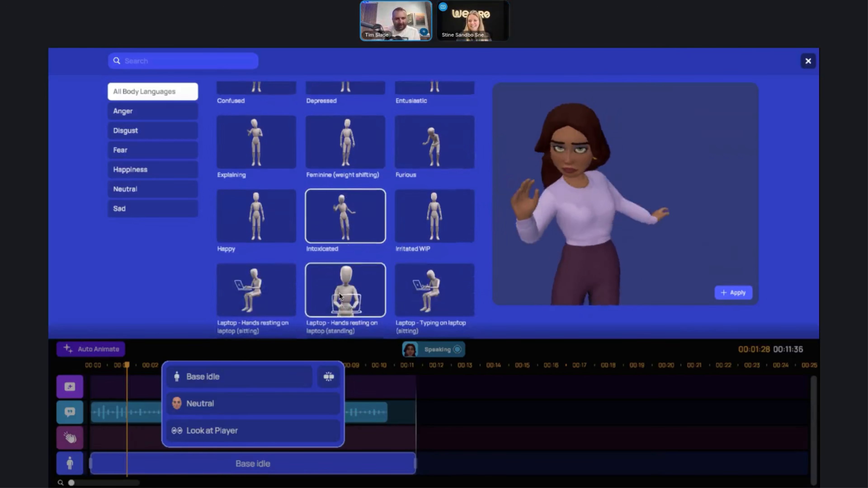
pyautogui.scroll(-3, 376, 296)
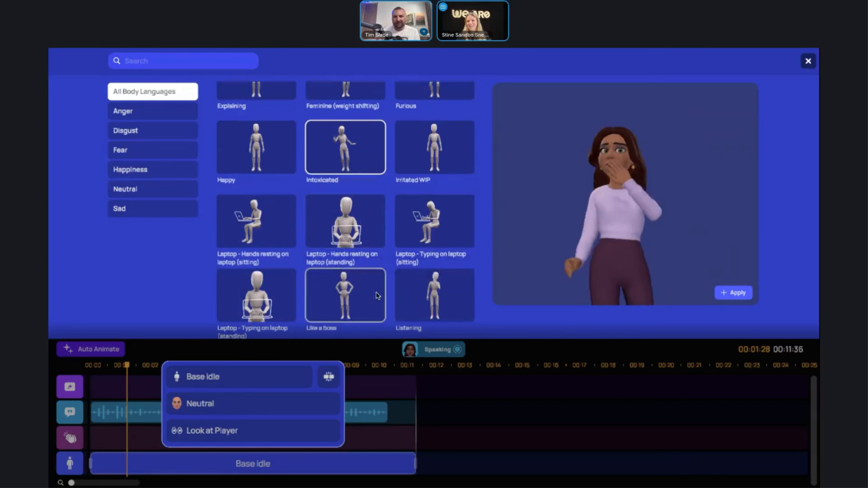
pyautogui.click(424, 310)
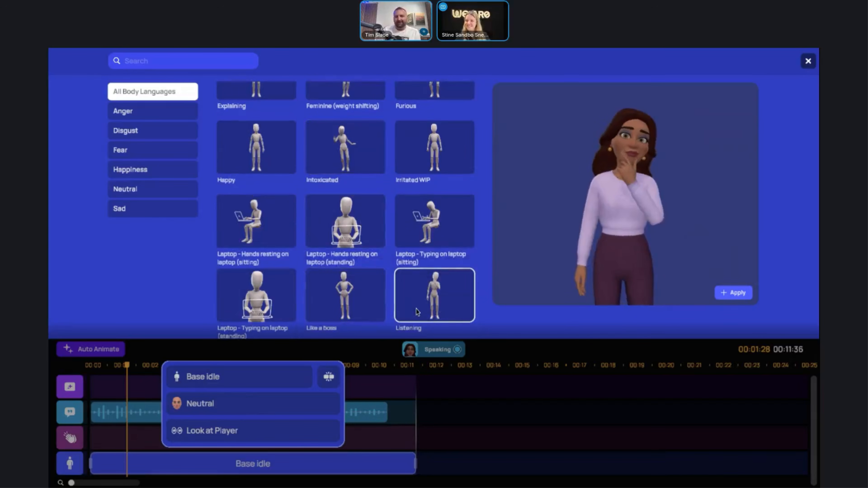
pyautogui.scroll(2, 361, 246)
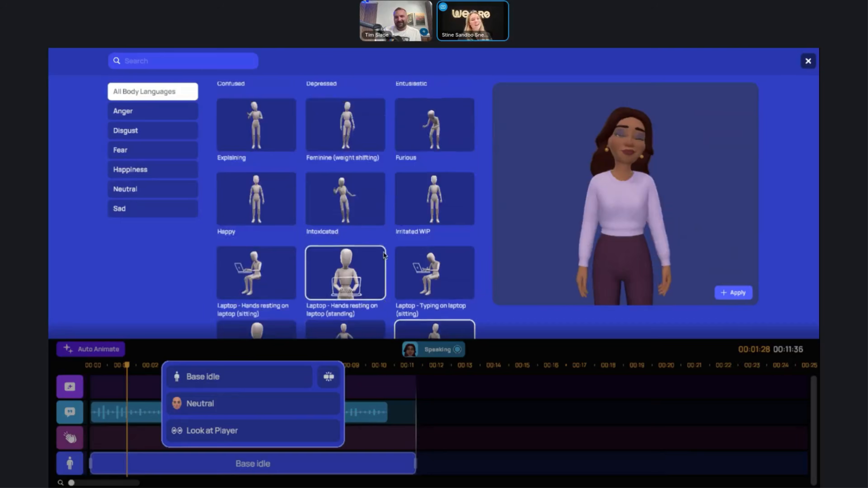
pyautogui.scroll(-5, 383, 253)
pyautogui.scroll(-3, 418, 269)
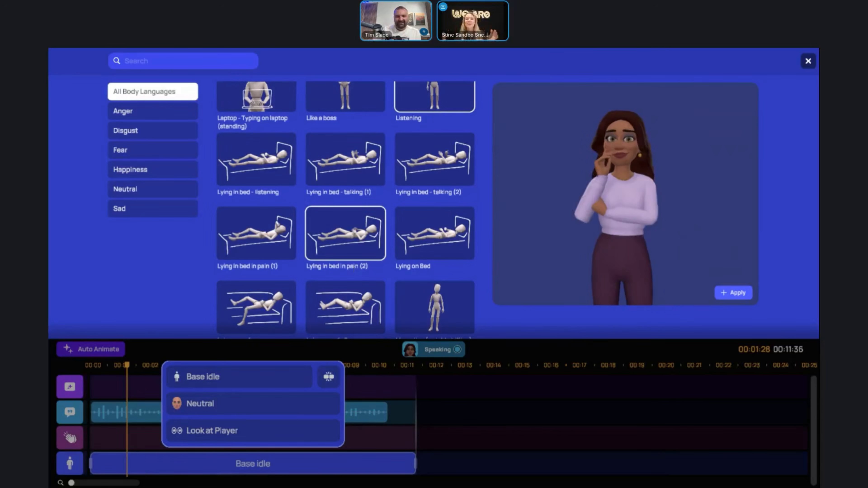
pyautogui.scroll(-2, 420, 253)
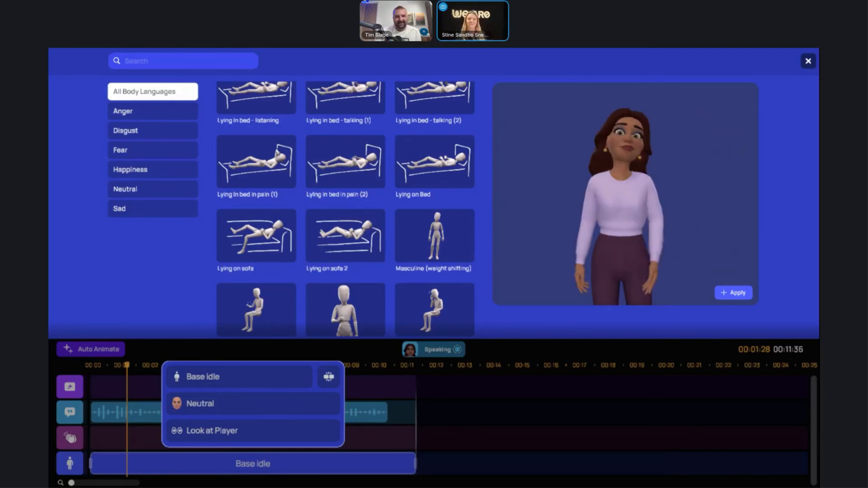
# Step: Search the body languages for "fem" and apply Feminine (weight shifting) to Mia's clip
pyautogui.write('fem')
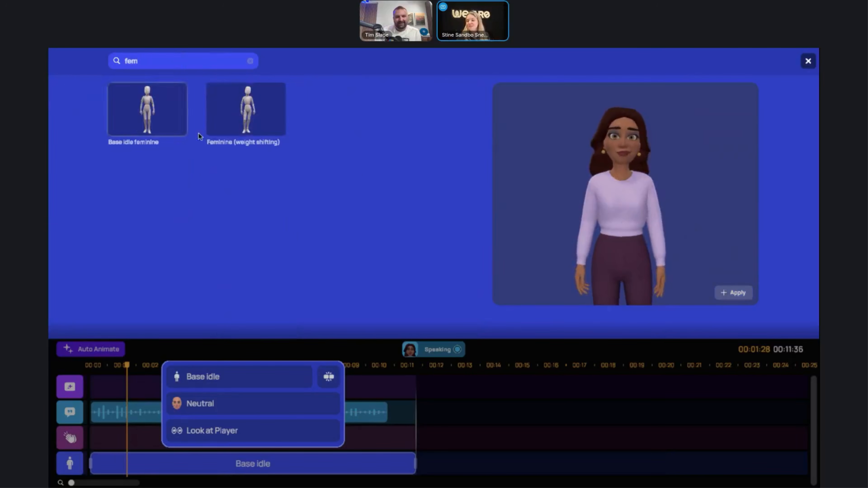
pyautogui.click(247, 118)
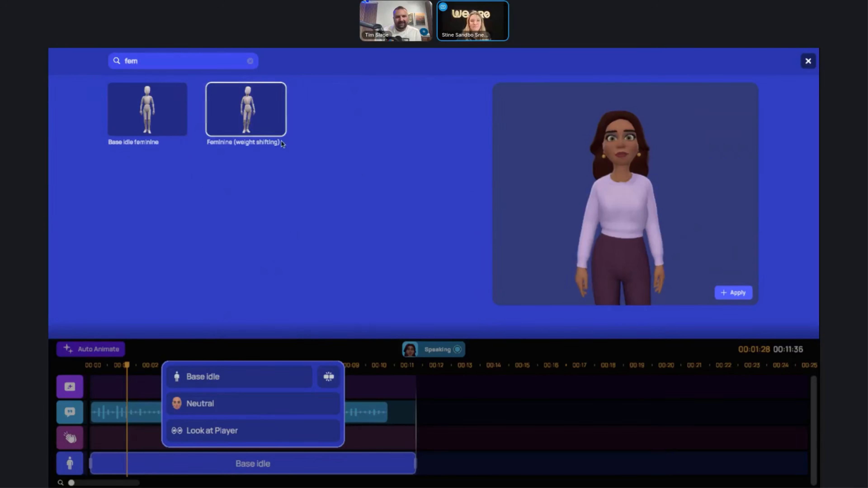
pyautogui.click(734, 293)
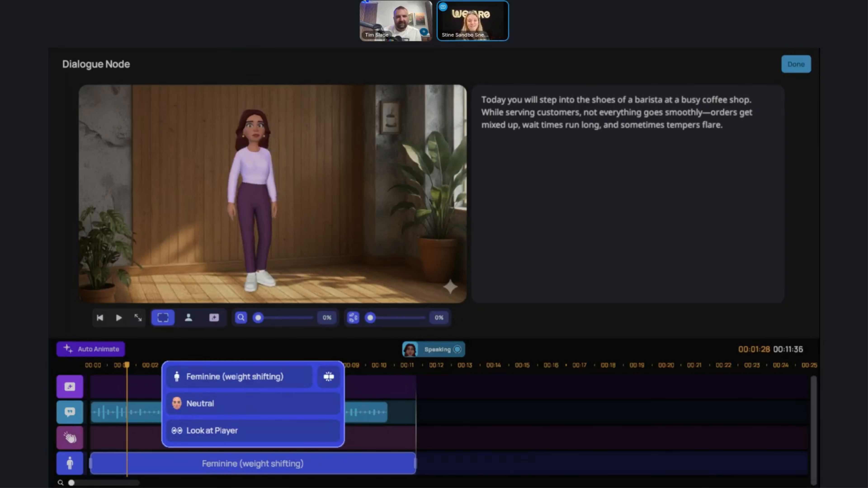
# Step: Open the emotion choices for Mia's clip and preview Excited, Pressed lips, Scared, Skeptical and Sidesmile
pyautogui.click(223, 405)
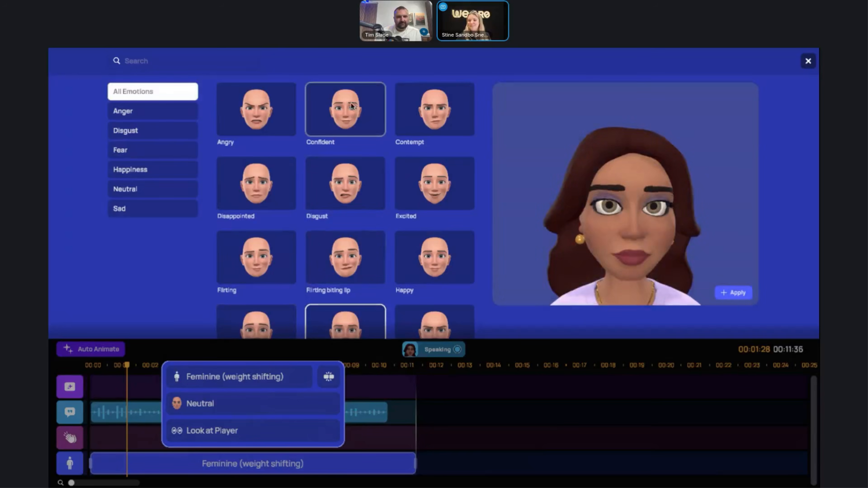
pyautogui.click(446, 200)
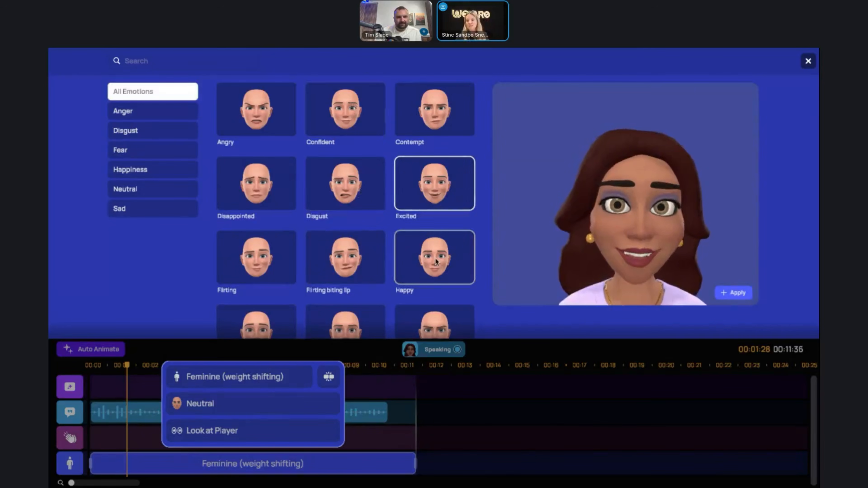
pyautogui.scroll(-3, 393, 308)
pyautogui.click(345, 253)
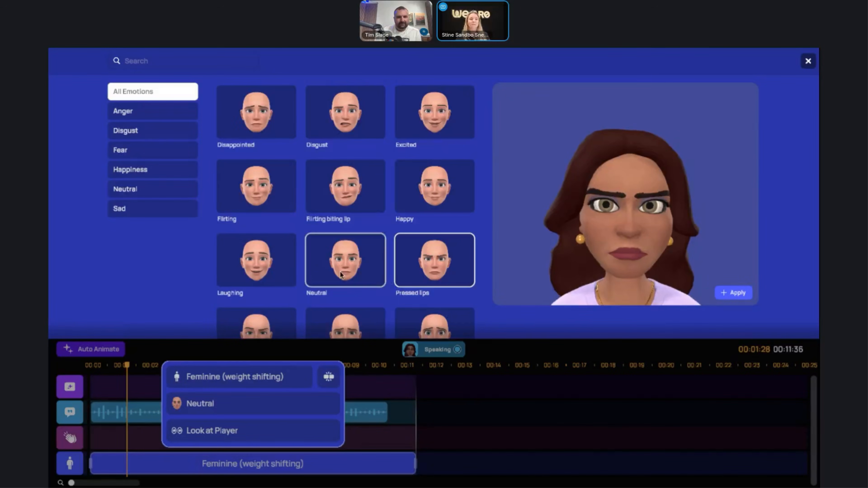
pyautogui.scroll(-2, 329, 299)
pyautogui.click(427, 233)
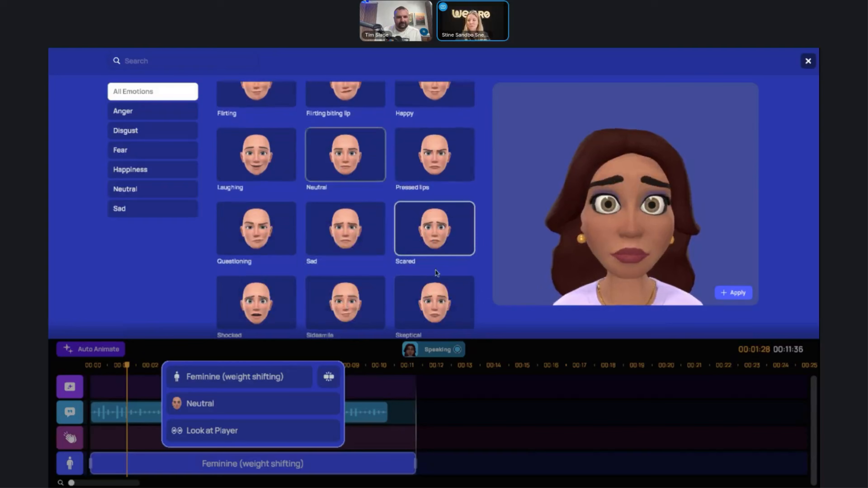
pyautogui.click(426, 302)
pyautogui.click(369, 300)
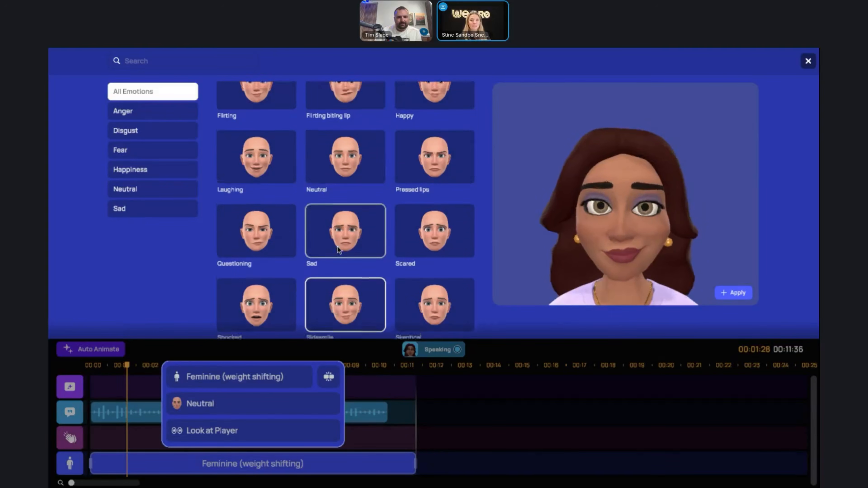
# Step: Apply the Confident emotion to Mia's Feminine (weight shifting) clip
pyautogui.scroll(4, 333, 250)
pyautogui.scroll(2, 331, 254)
pyautogui.click(340, 113)
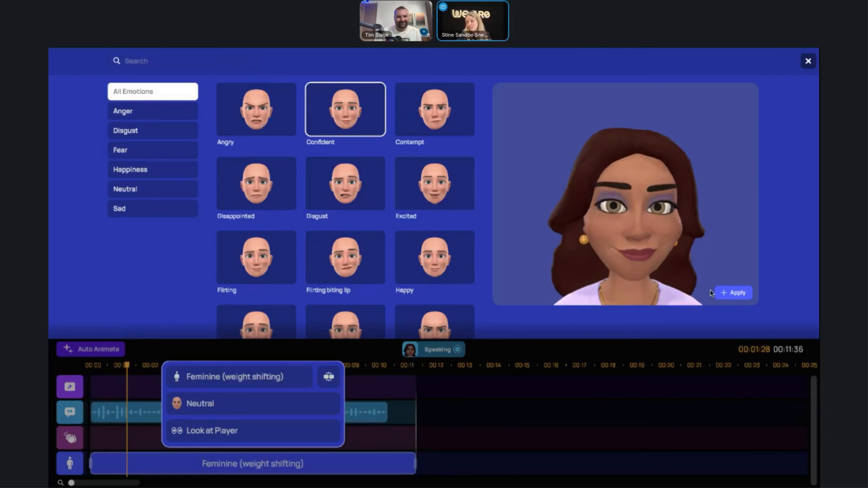
pyautogui.click(732, 296)
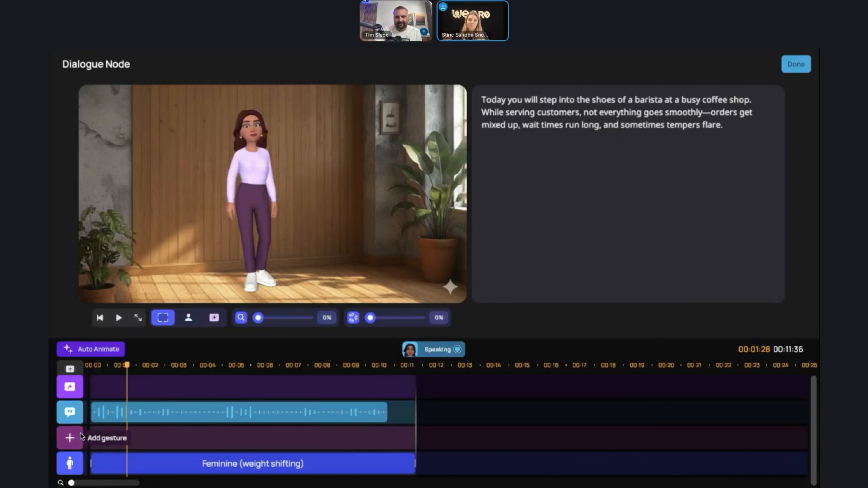
# Step: Start adding a gesture for Mia and preview Annoying fly, Ask a question 3 (thoughtful) and Ask a question 6 (think)
pyautogui.click(69, 439)
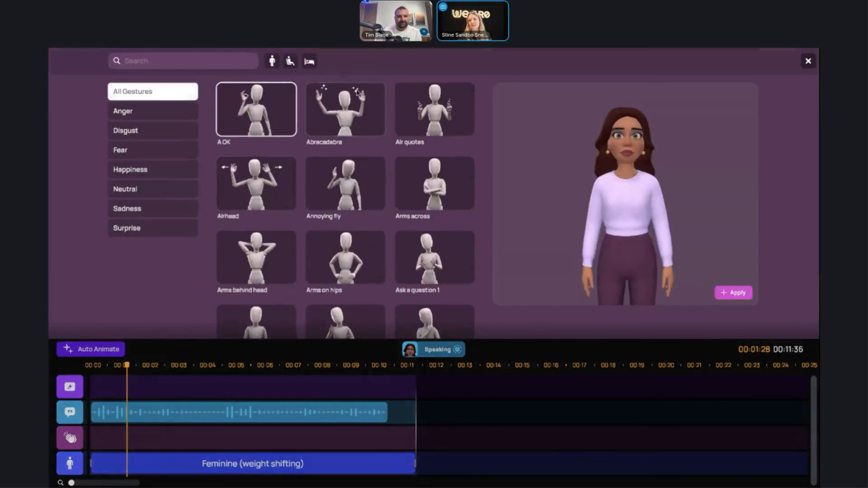
pyautogui.click(344, 184)
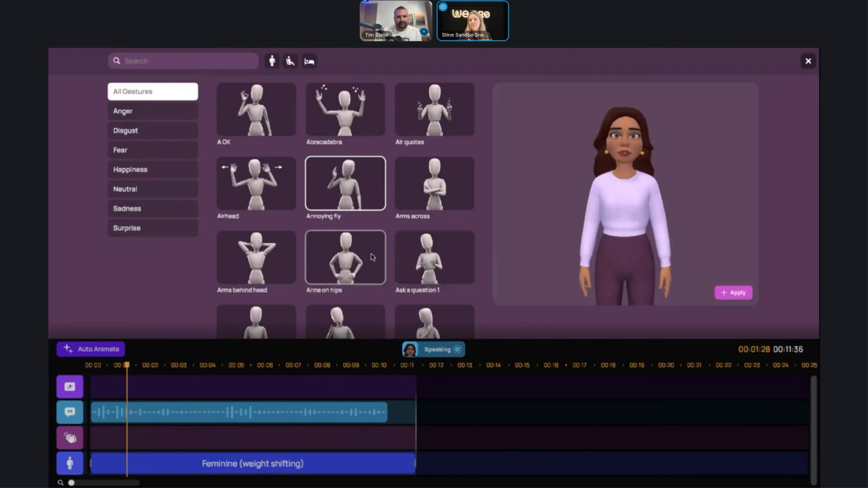
pyautogui.scroll(-2, 452, 273)
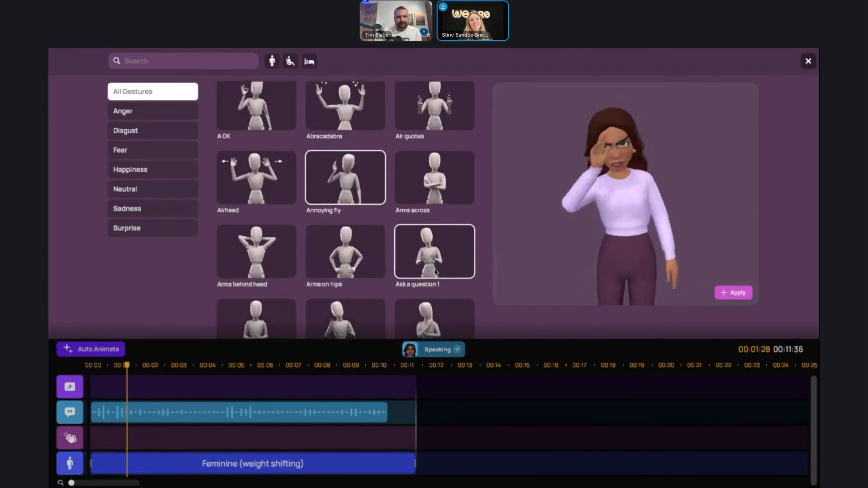
pyautogui.click(443, 258)
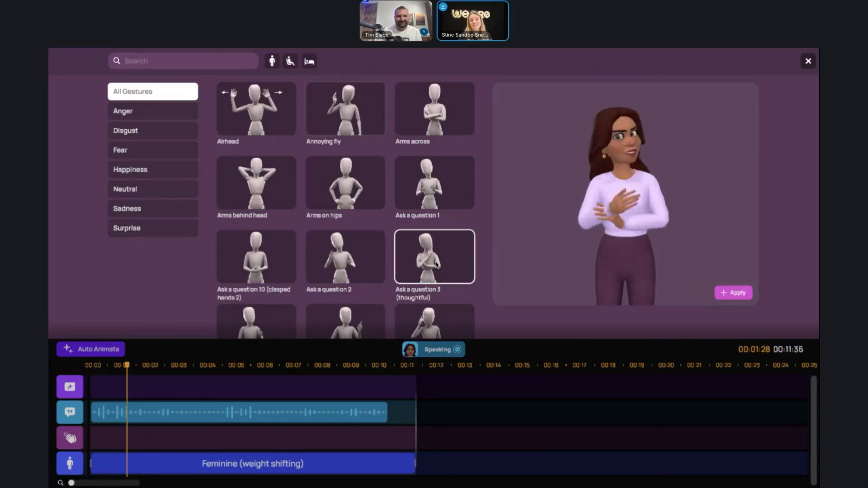
pyautogui.scroll(-2, 408, 283)
pyautogui.click(407, 283)
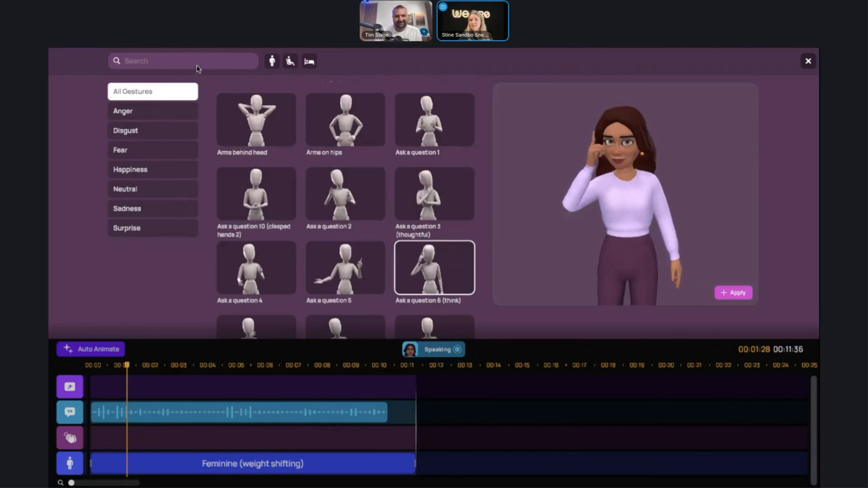
# Step: Search the gestures for "que" and preview Ask a question 1 and Ask a question 10 (clasped hands 2)
pyautogui.click(188, 61)
pyautogui.write('que')
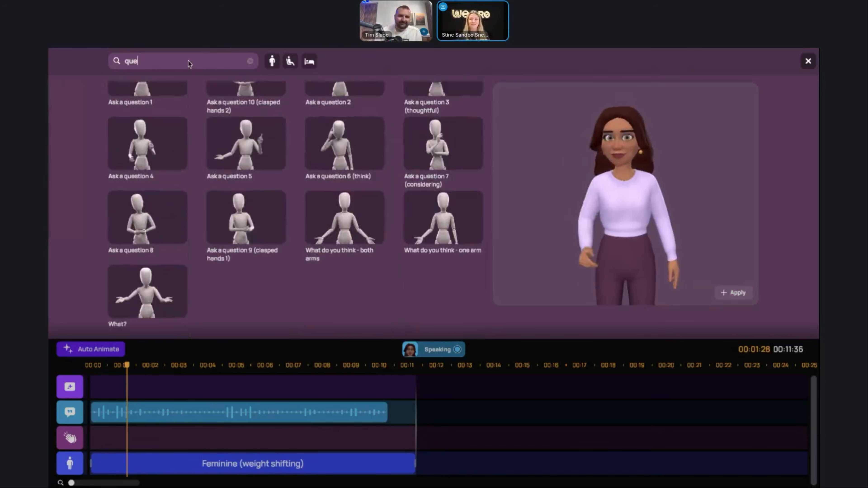
pyautogui.scroll(2, 217, 190)
pyautogui.click(148, 124)
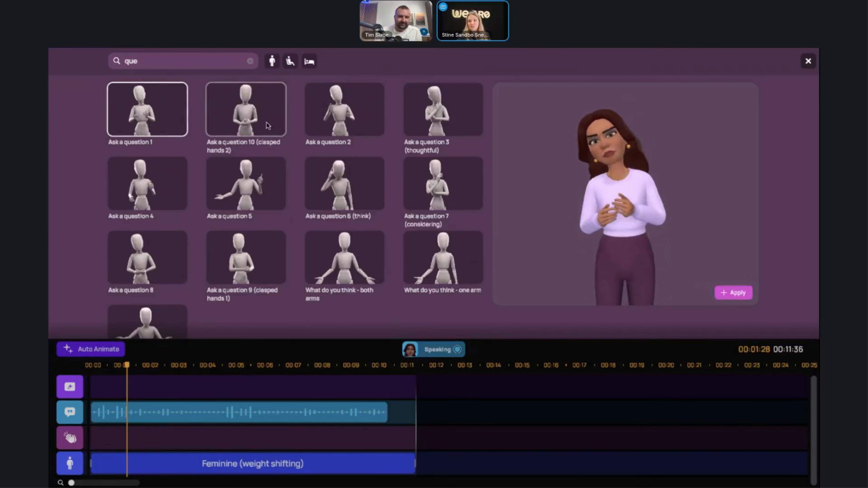
pyautogui.click(249, 119)
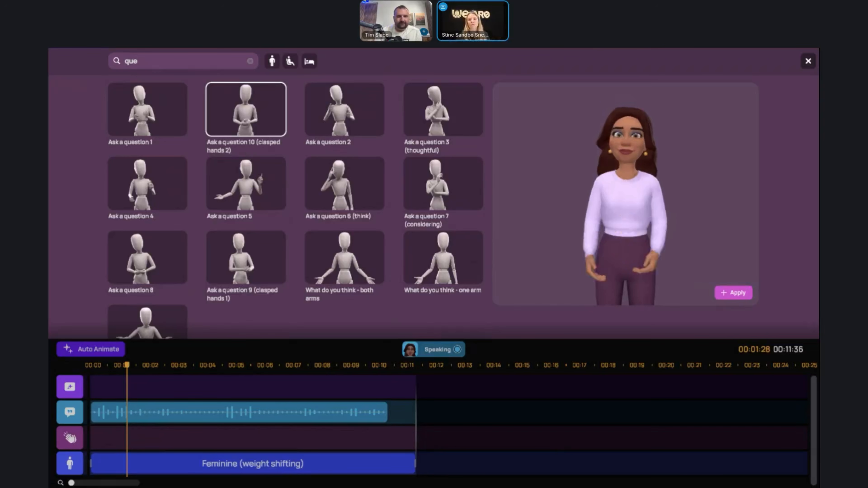
# Step: Search the gestures for "posi" instead and preview Response positive 1
pyautogui.press('BackSpace')
pyautogui.press('BackSpace')
pyautogui.press('BackSpace')
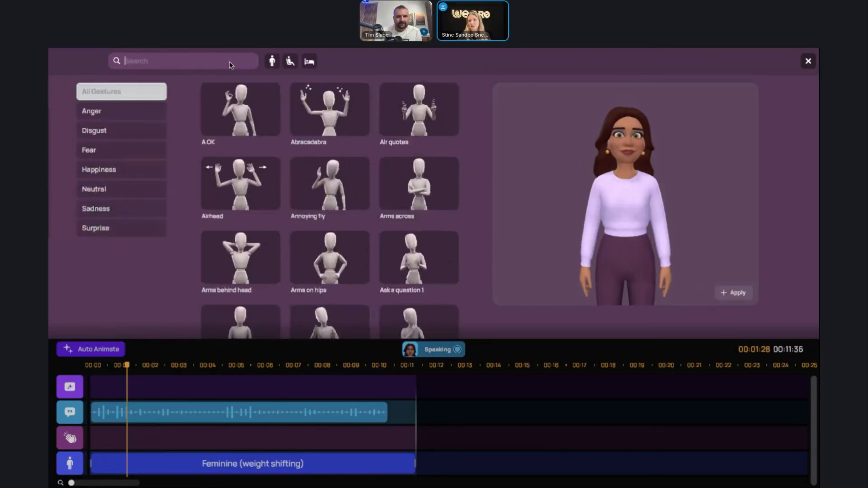
pyautogui.write('posi')
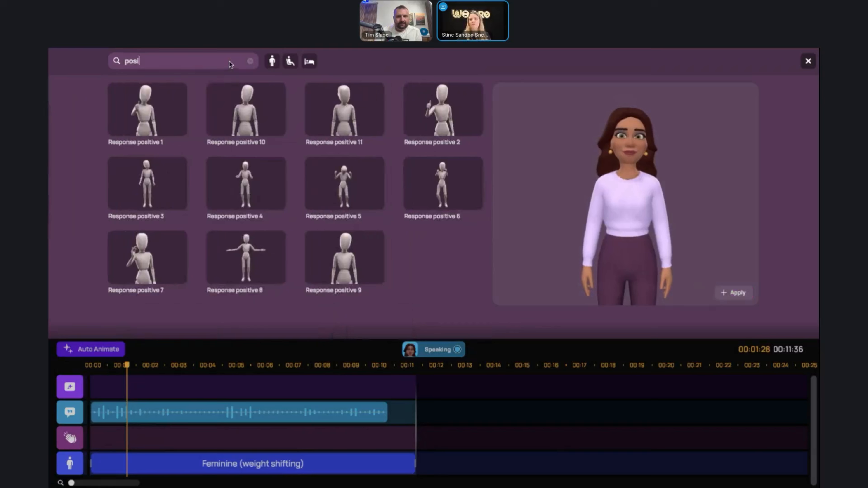
pyautogui.click(176, 116)
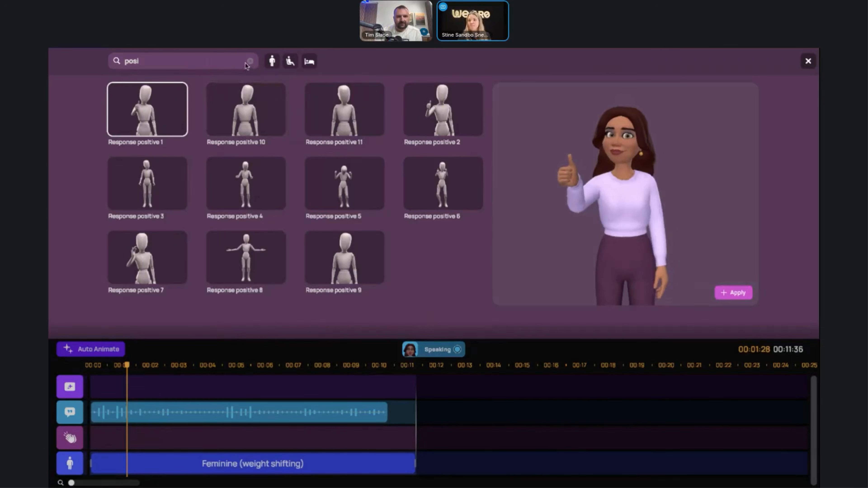
# Step: Replace the gesture search with "neg" and preview the Response negative 10 gesture
pyautogui.click(223, 62)
pyautogui.press('BackSpace')
pyautogui.press('BackSpace')
pyautogui.press('BackSpace')
pyautogui.press('BackSpace')
pyautogui.write('neg')
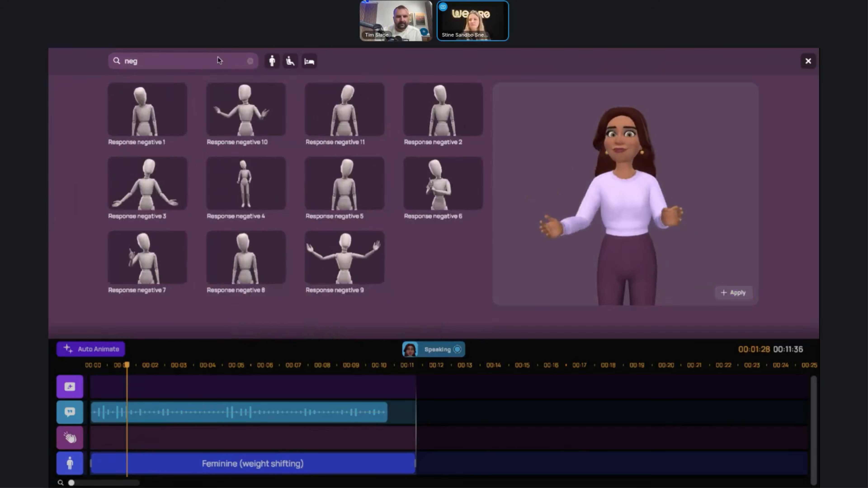
pyautogui.click(234, 101)
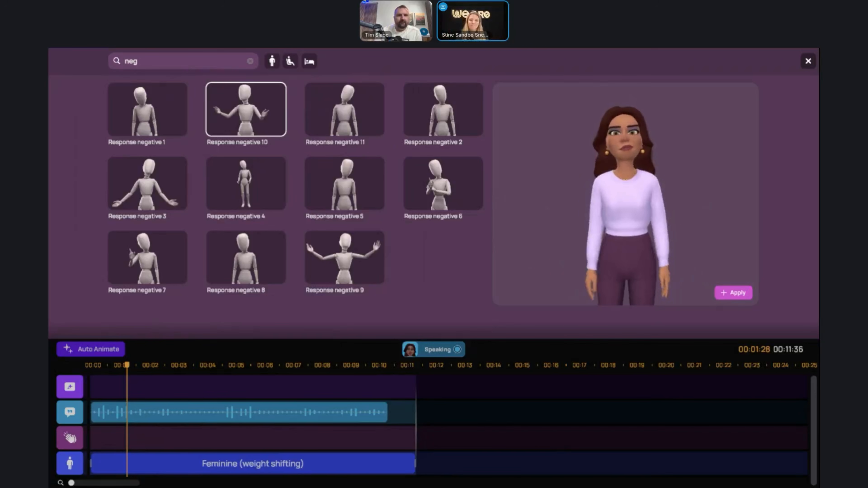
# Step: Search the gestures for "que" and apply Ask a question 10 (clasped hands 2) to the dialogue
pyautogui.click(249, 61)
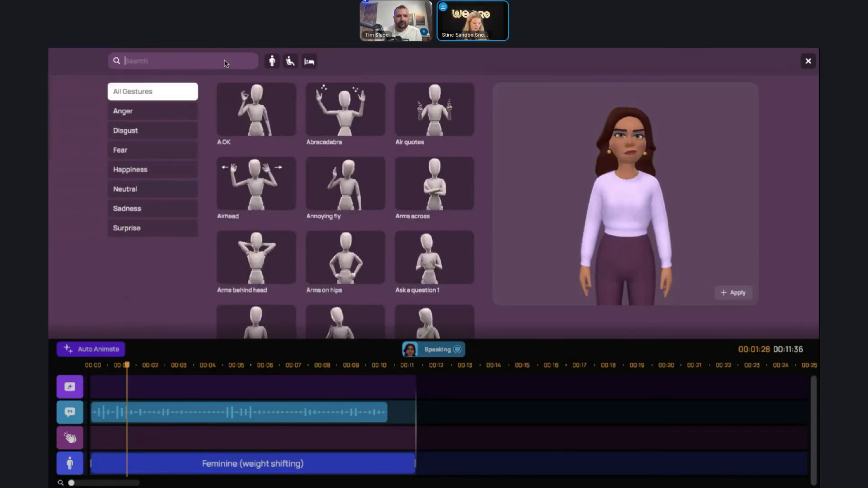
pyautogui.click(225, 60)
pyautogui.write('que')
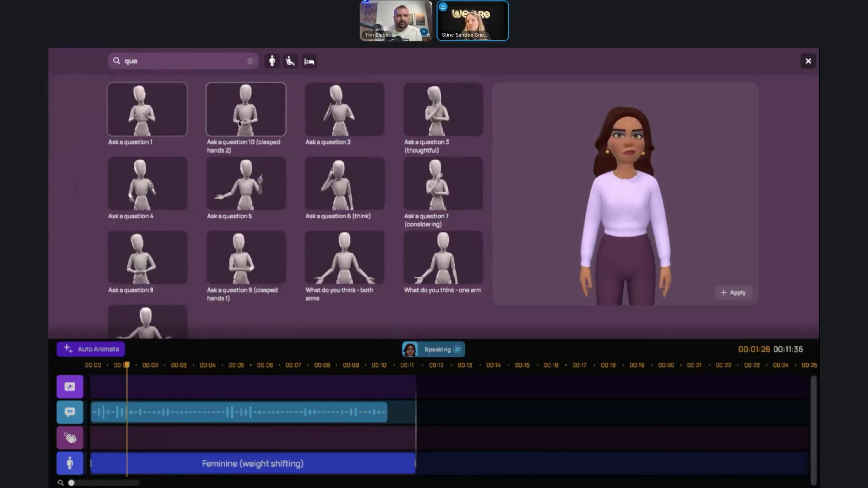
pyautogui.click(248, 117)
pyautogui.doubleClick(248, 116)
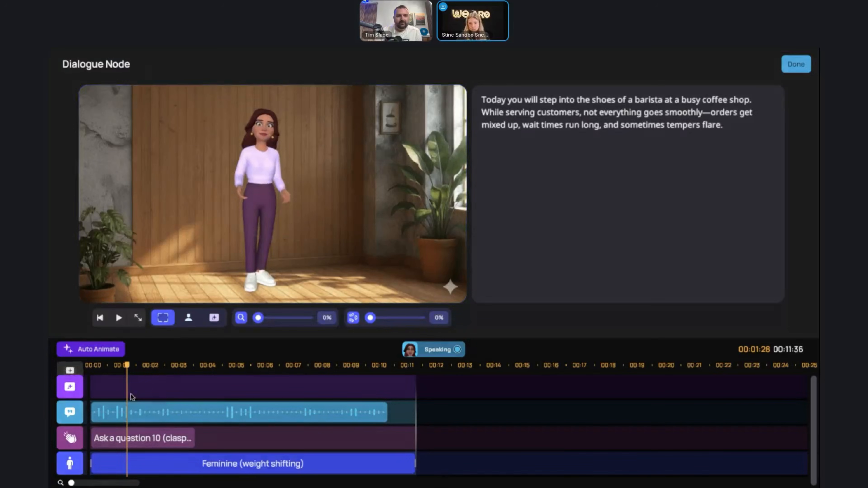
# Step: Play the dialogue with its new gesture from the start, and check the options for recording or uploading dialogue audio
pyautogui.click(85, 370)
pyautogui.moveTo(86, 370); pyautogui.dragTo(92, 393)
pyautogui.click(121, 319)
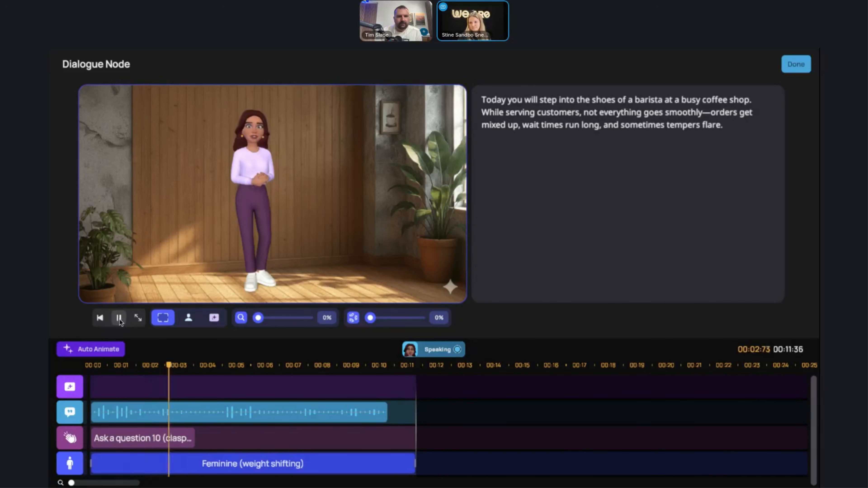
pyautogui.click(119, 319)
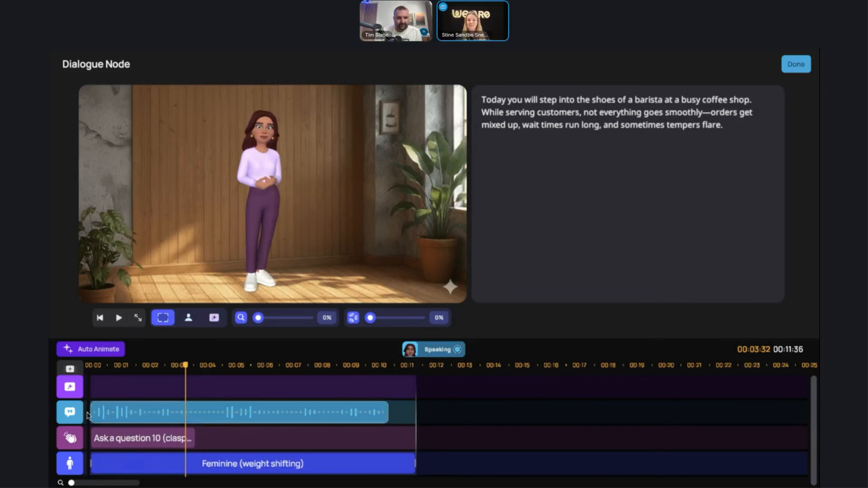
pyautogui.click(71, 412)
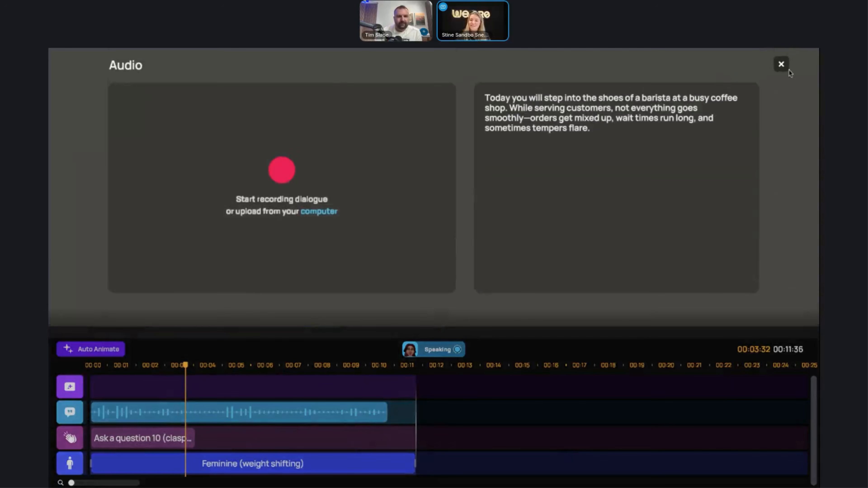
pyautogui.click(782, 65)
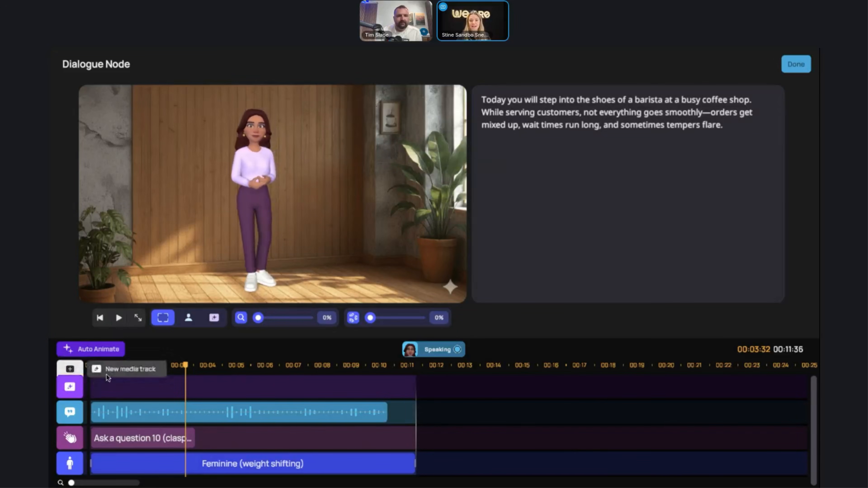
# Step: Add two new media tracks to the dialogue timeline and try to upload a media file
pyautogui.click(70, 370)
pyautogui.click(69, 370)
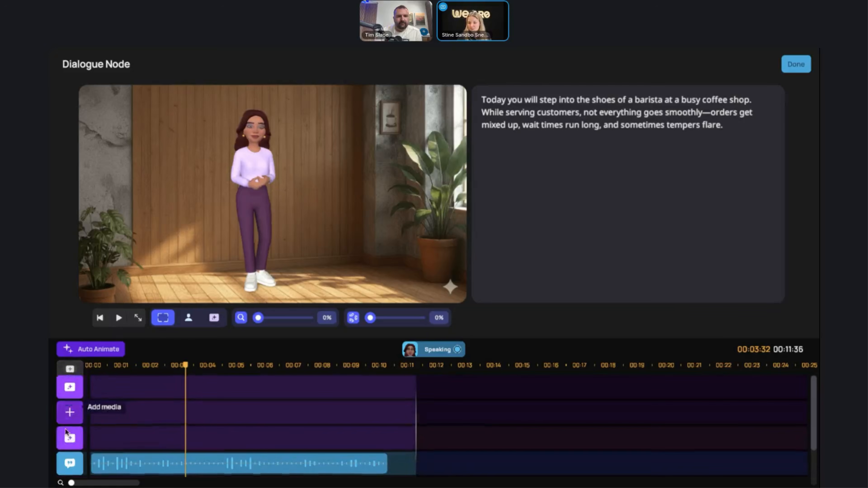
pyautogui.click(102, 413)
pyautogui.click(173, 124)
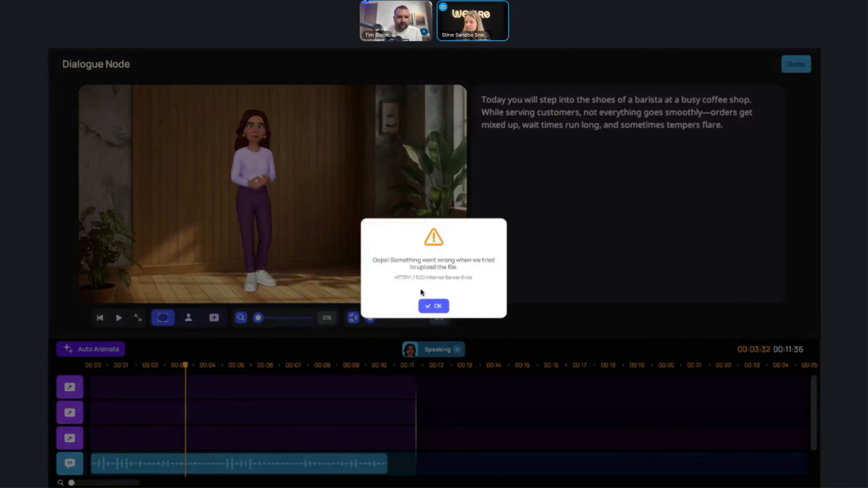
pyautogui.click(440, 307)
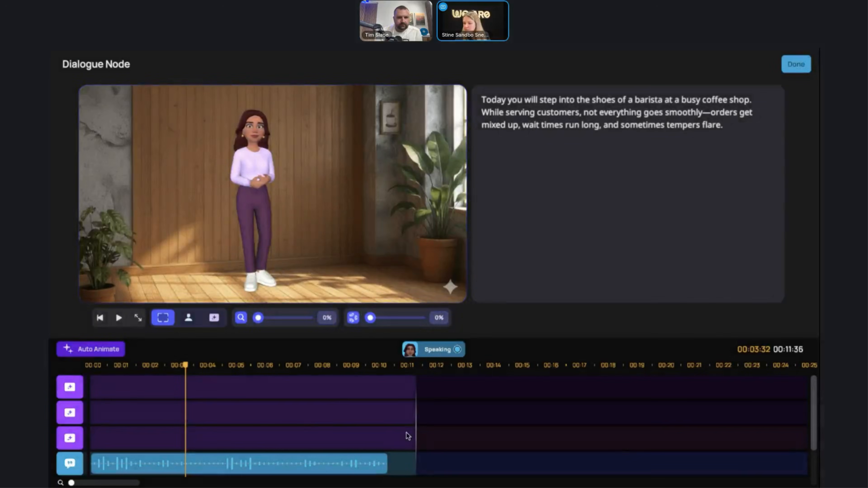
# Step: Close and reopen the first dialogue node, and apply the coffee bean image to its media track
pyautogui.click(793, 65)
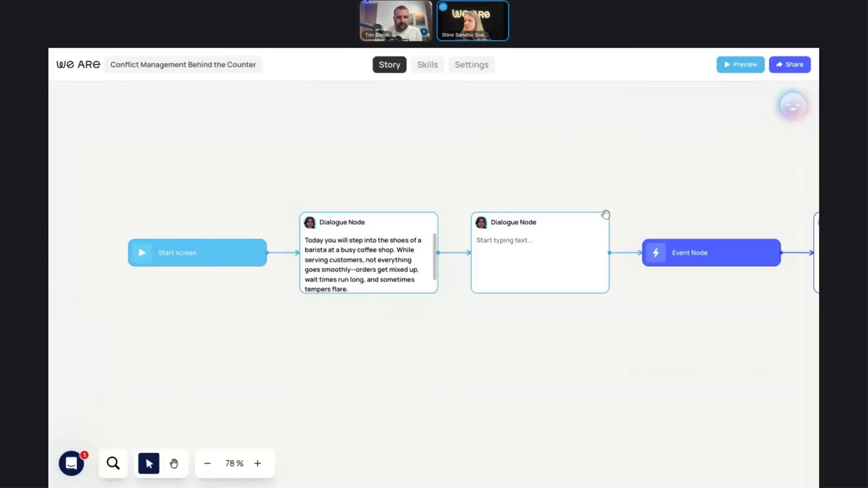
pyautogui.click(338, 190)
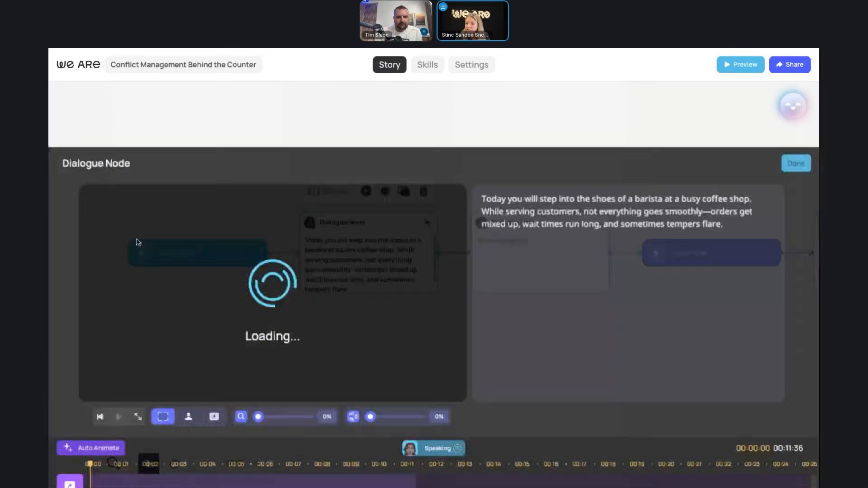
pyautogui.click(174, 287)
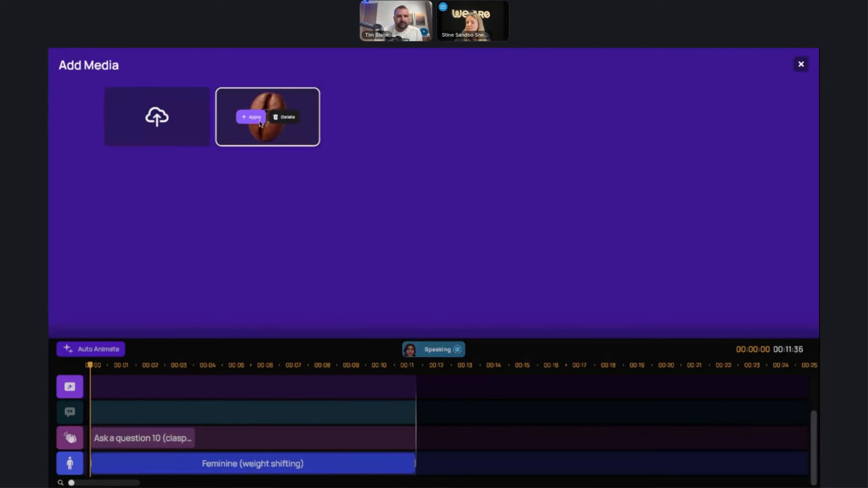
pyautogui.click(249, 116)
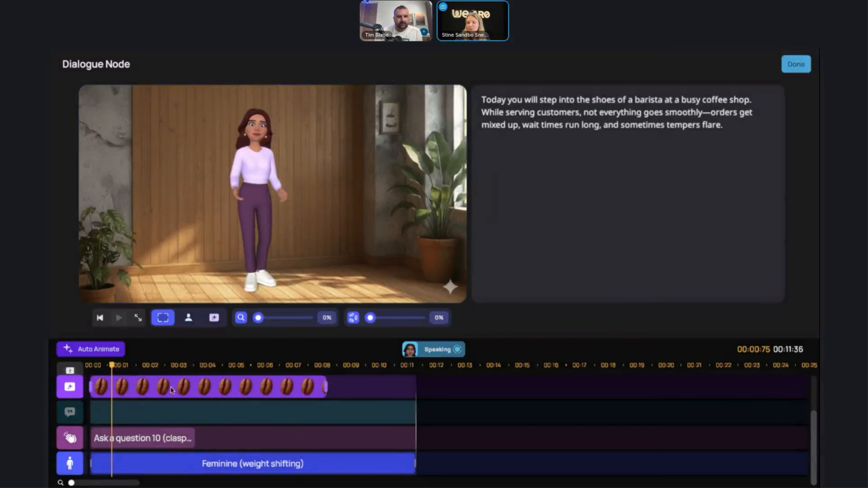
# Step: Place the coffee bean image beside the woman at X 73% and Y 58%, scaled to 37%, and check it at about 3 seconds
pyautogui.click(306, 379)
pyautogui.moveTo(305, 366); pyautogui.dragTo(208, 367)
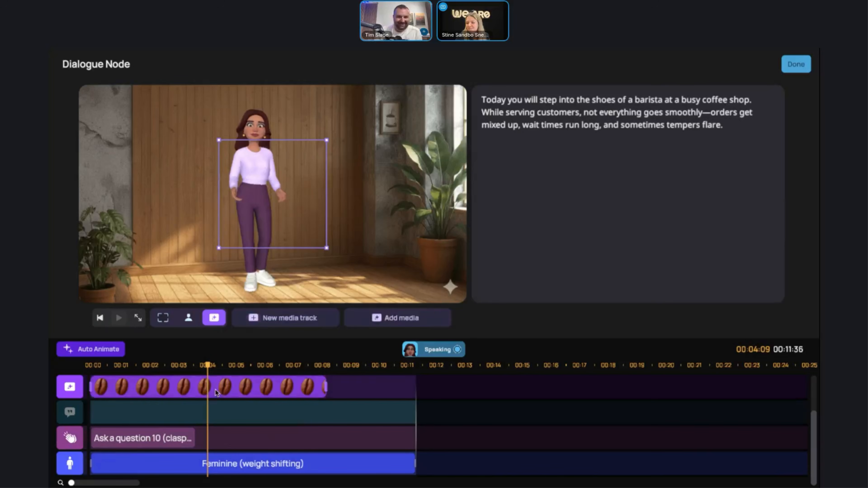
pyautogui.click(151, 387)
pyautogui.click(150, 387)
pyautogui.click(303, 219)
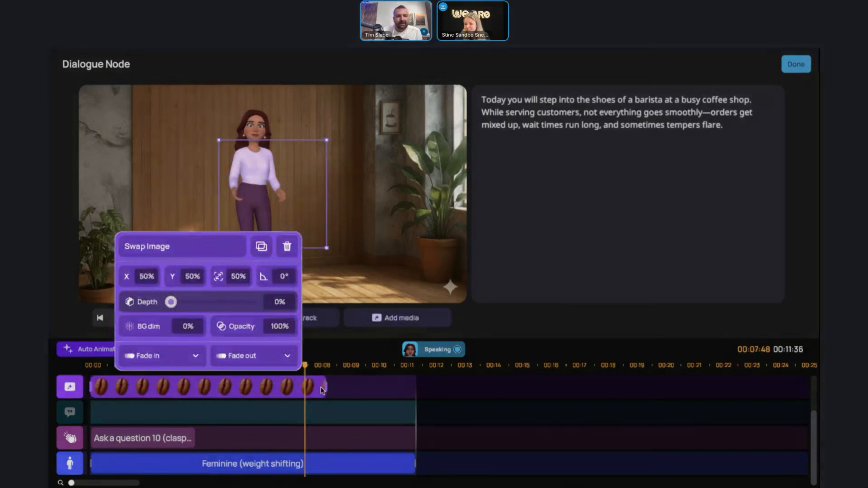
pyautogui.moveTo(302, 219); pyautogui.dragTo(382, 201)
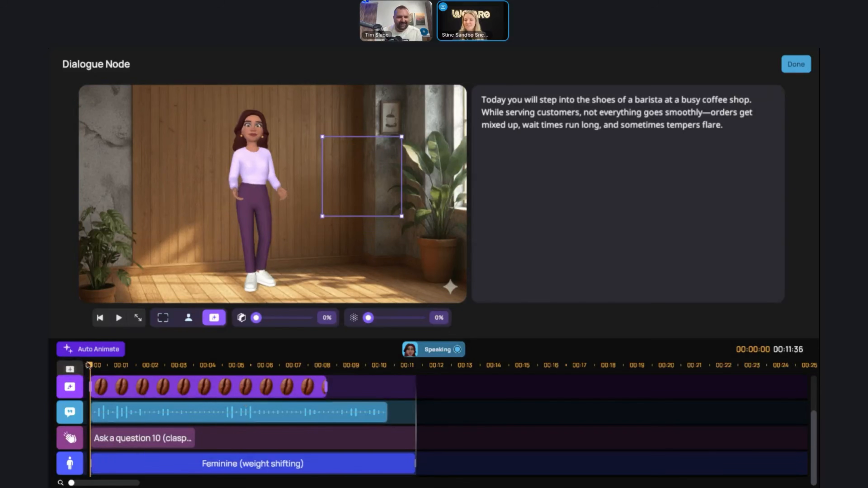
pyautogui.moveTo(91, 365); pyautogui.dragTo(184, 365)
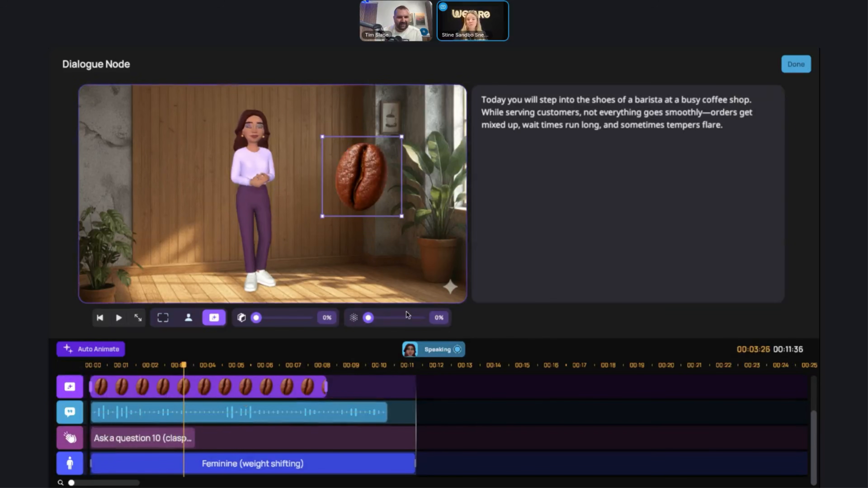
# Step: Shift the coffee bean clip to start at about 1 second, and look through its entrance effects and background dim setting
pyautogui.moveTo(230, 387); pyautogui.dragTo(269, 389)
pyautogui.click(269, 389)
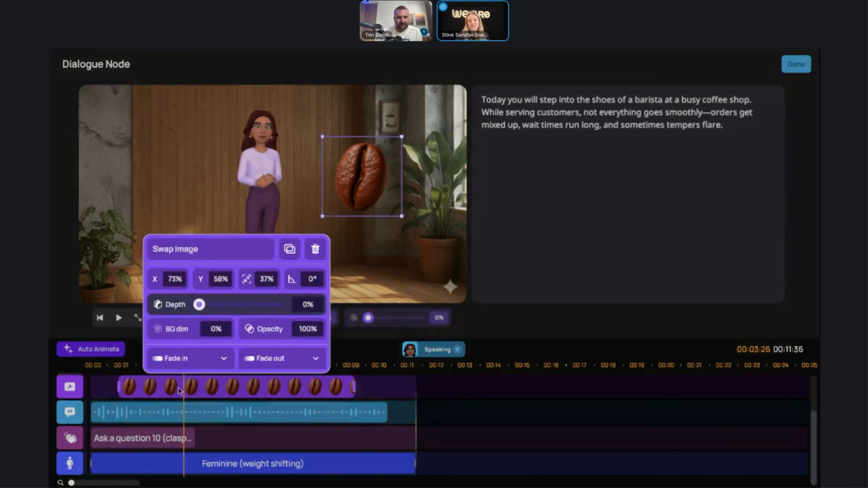
pyautogui.click(180, 357)
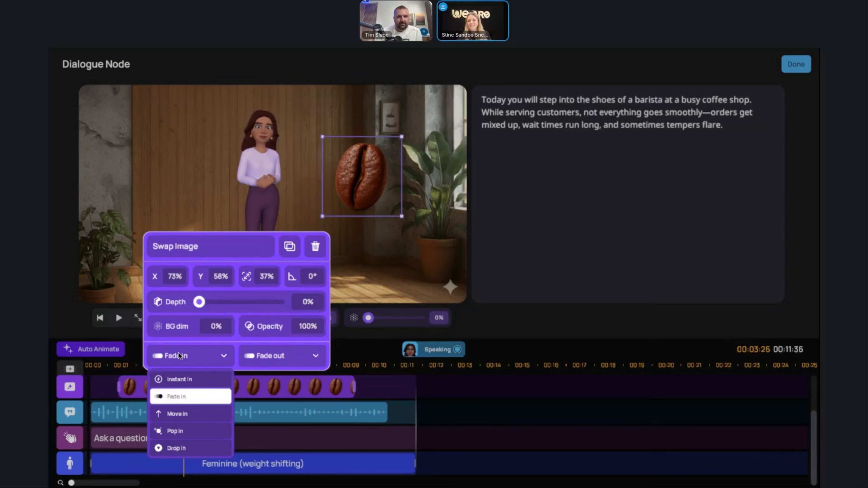
pyautogui.click(211, 328)
pyautogui.moveTo(214, 325); pyautogui.dragTo(199, 318)
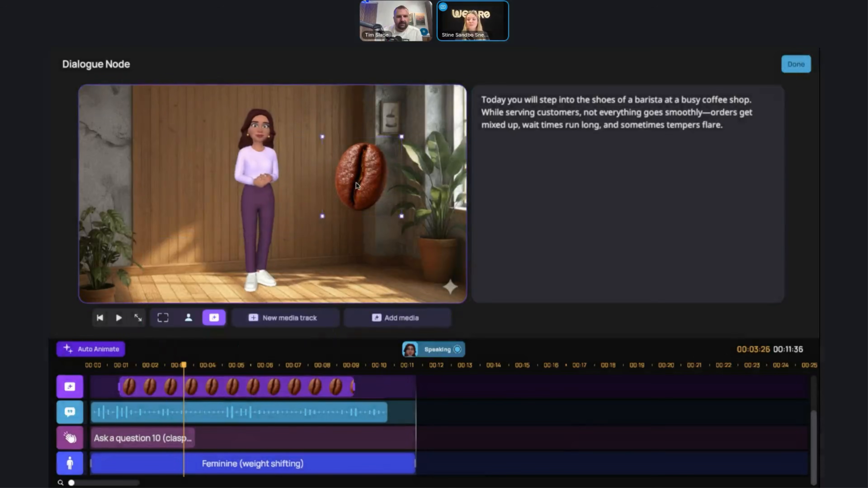
# Step: Nudge the coffee bean image slightly down and towards the woman, and finish editing the dialogue node
pyautogui.moveTo(369, 182)
pyautogui.mouseDown()
pyautogui.moveTo(280, 182)
pyautogui.moveTo(365, 186)
pyautogui.mouseUp()
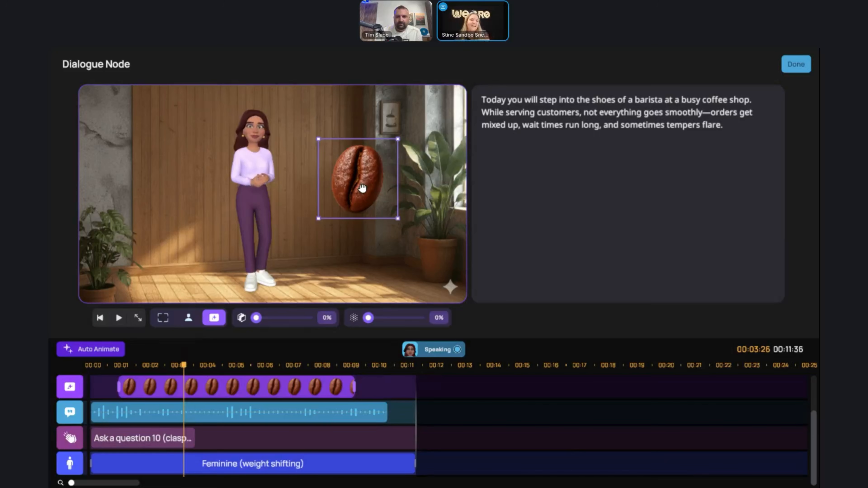
pyautogui.click(541, 228)
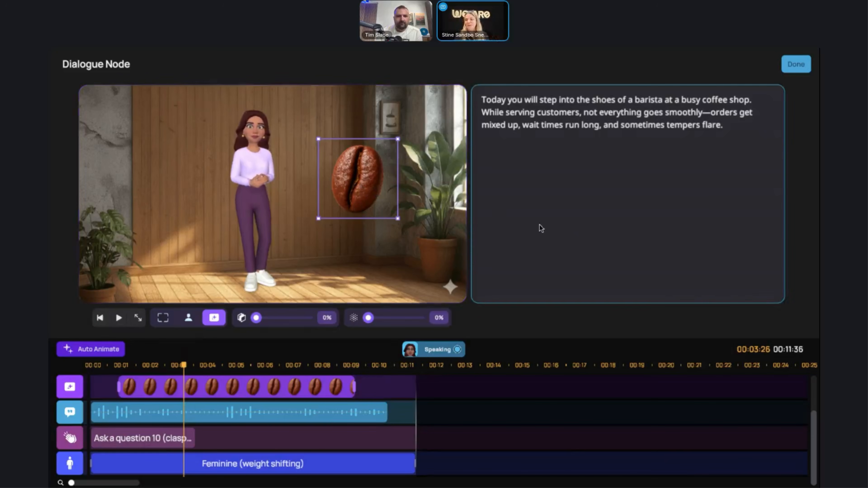
pyautogui.click(796, 64)
# Step: Inspect the scene of the blue event node and the empty two-character dialogue node that follows it
pyautogui.moveTo(653, 331); pyautogui.dragTo(279, 285)
pyautogui.click(261, 197)
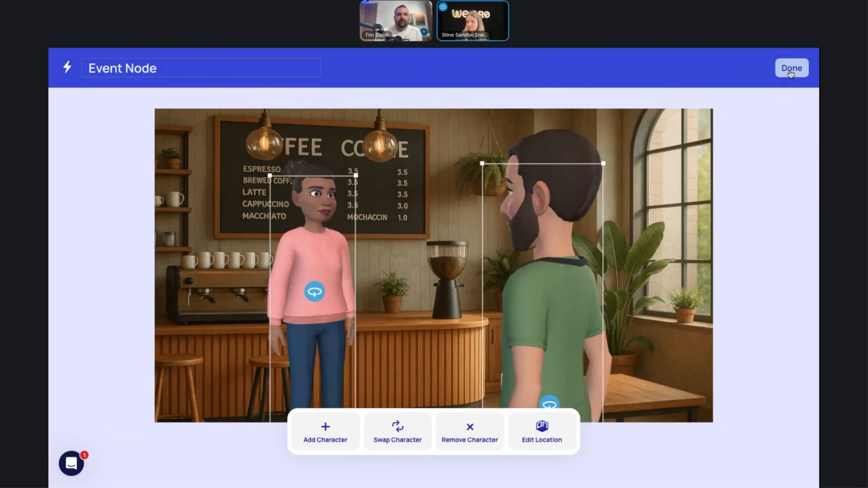
pyautogui.click(791, 68)
pyautogui.moveTo(445, 229)
pyautogui.click(410, 168)
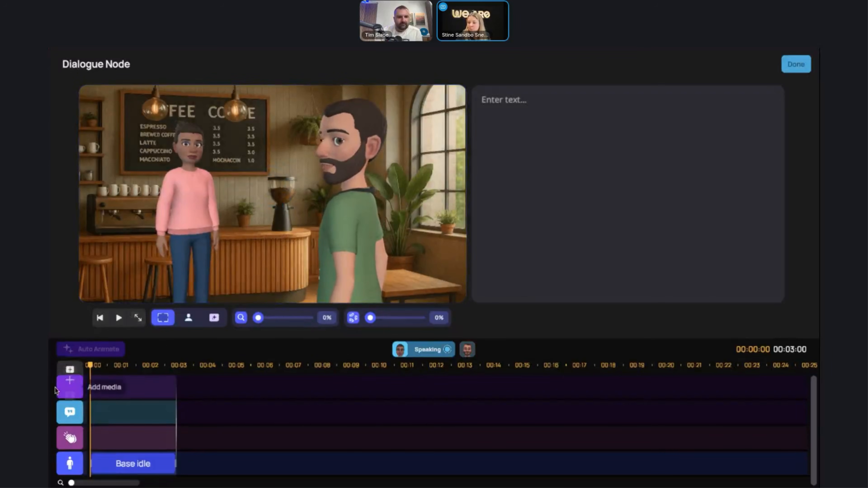
pyautogui.click(715, 129)
pyautogui.click(797, 64)
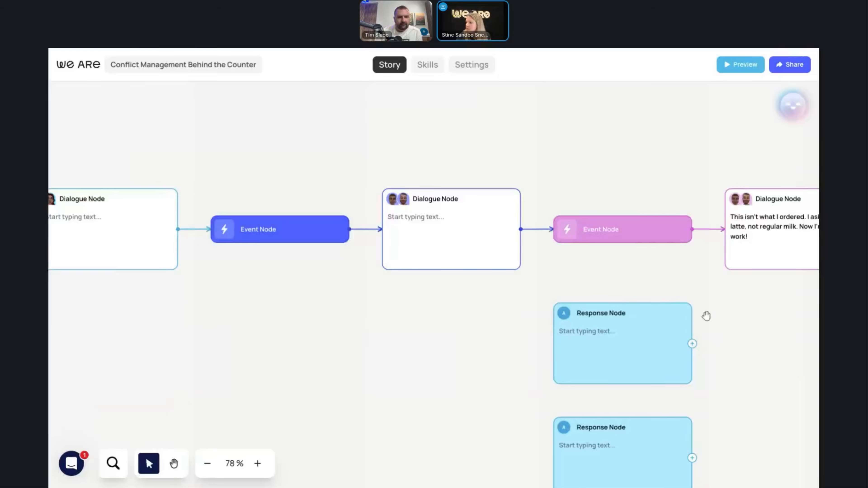
# Step: Inspect the coffee shop scene of the pink event node and return to the story map
pyautogui.moveTo(704, 314); pyautogui.dragTo(379, 315)
pyautogui.moveTo(310, 259)
pyautogui.click(270, 215)
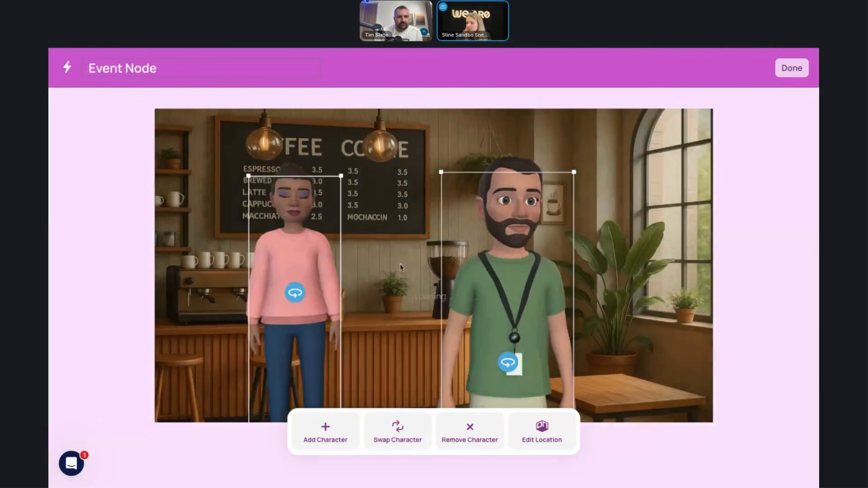
pyautogui.click(796, 66)
pyautogui.click(274, 215)
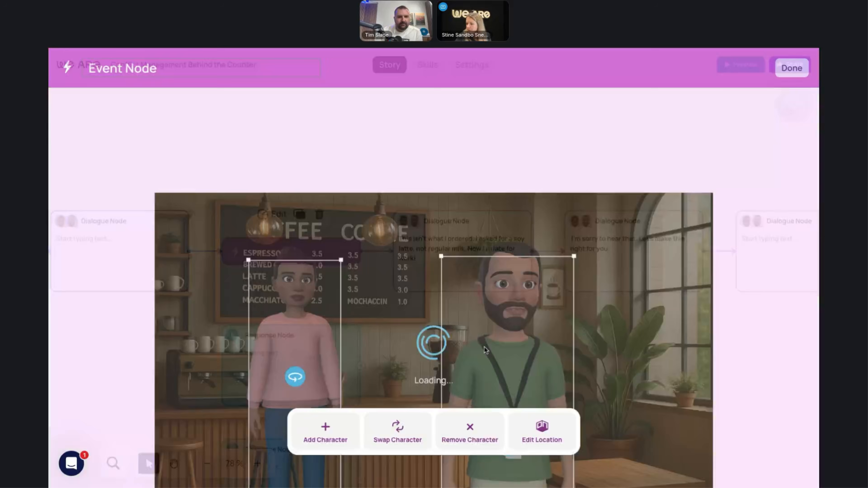
pyautogui.click(800, 69)
# Step: Open the soy latte complaint dialogue node and start Auto Animate for it
pyautogui.click(412, 192)
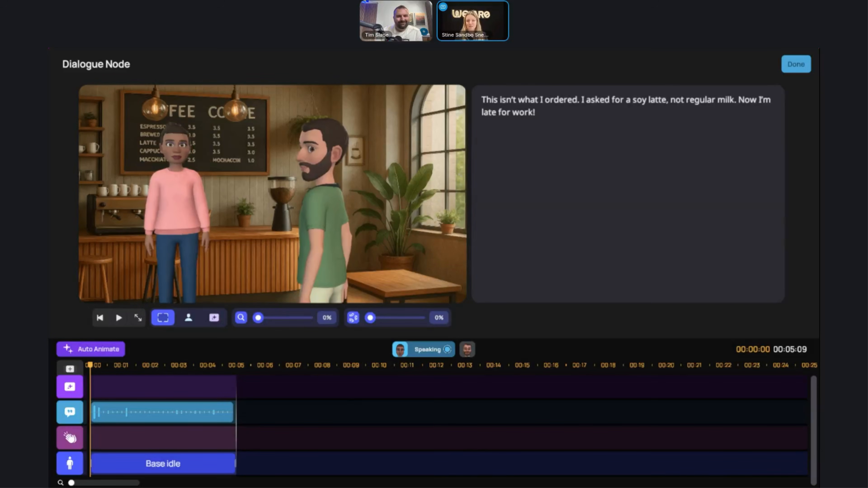
pyautogui.click(92, 351)
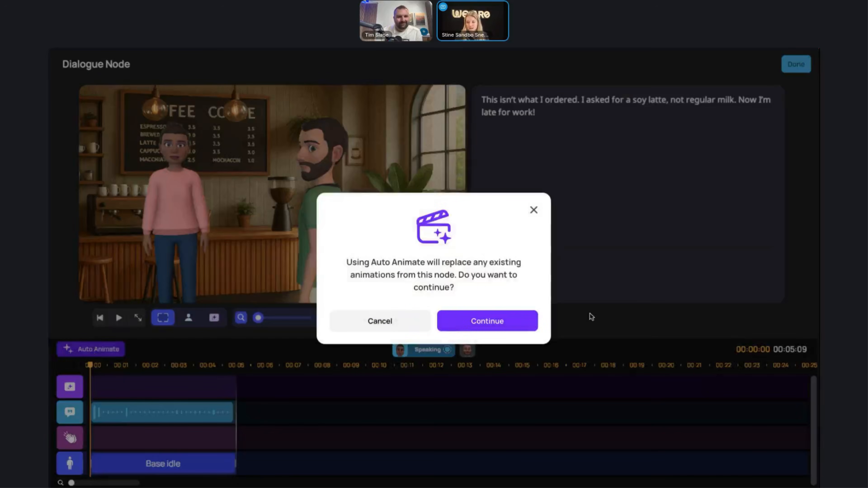
# Step: Apply Auto Animate to the dialogue node, replacing its existing animations, and highlight the whole dialogue line
pyautogui.click(511, 325)
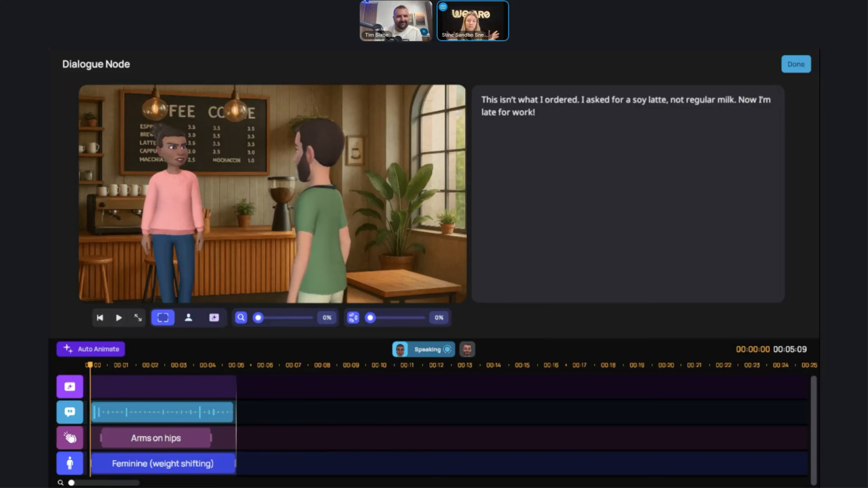
pyautogui.click(553, 111)
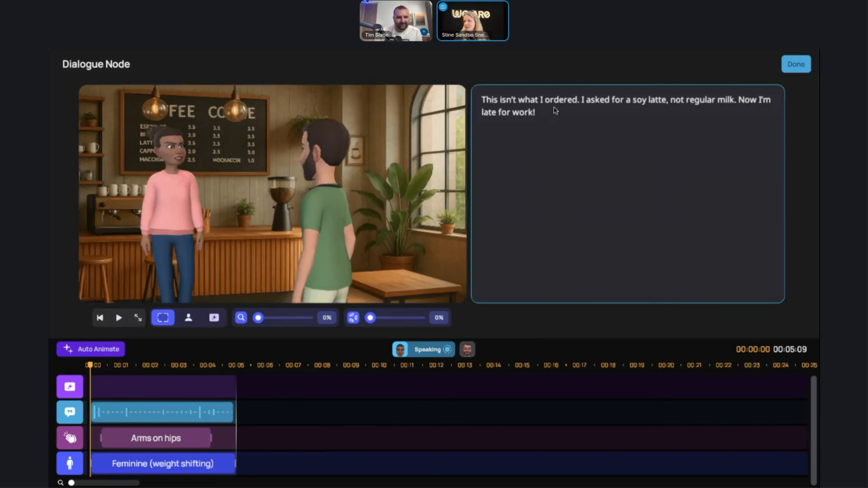
pyautogui.hotkey('ctrl', 'a')
pyautogui.click(420, 132)
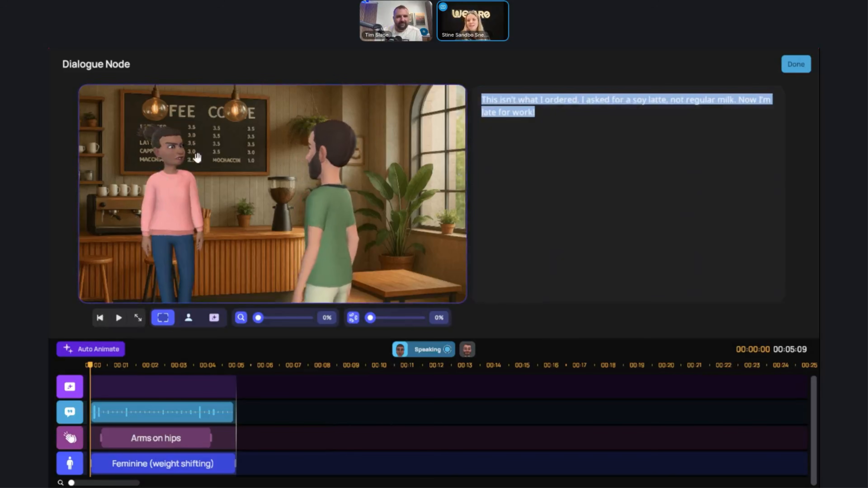
# Step: Make the bearded man the speaker of this dialogue node and return to the woman's animation tracks
pyautogui.click(421, 405)
pyautogui.click(467, 349)
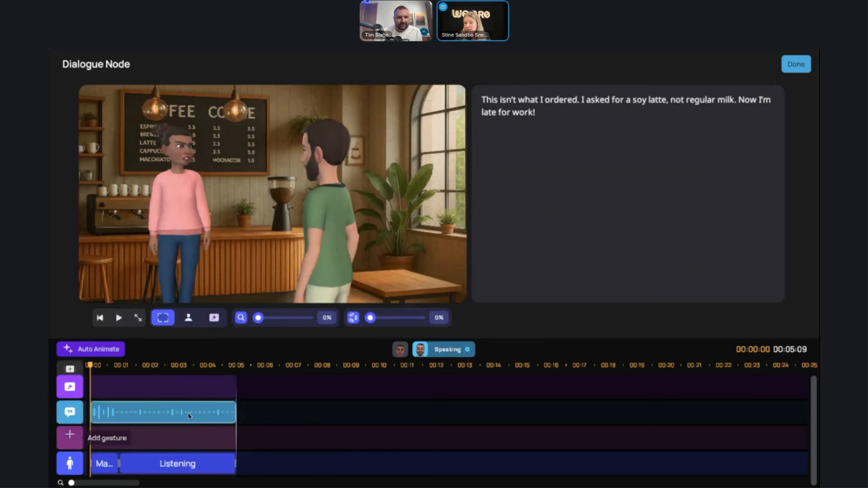
pyautogui.click(467, 350)
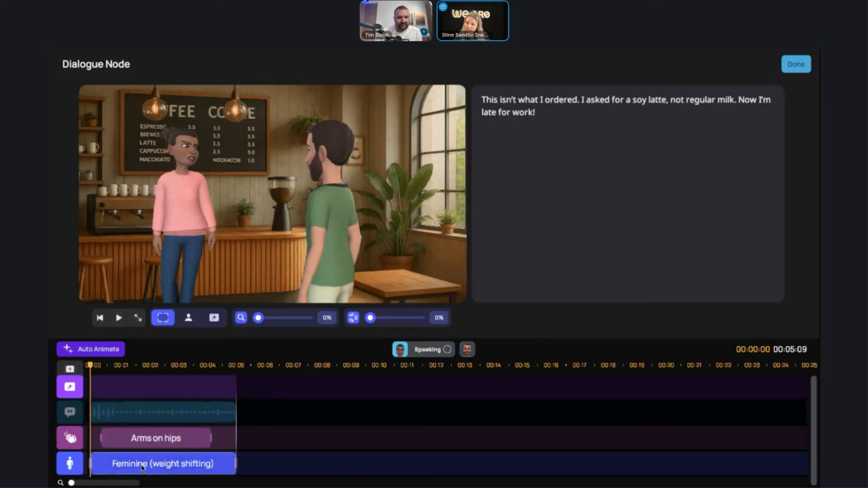
# Step: Set the emotion of the woman's Feminine (weight shifting) body animation to Confident
pyautogui.click(144, 463)
pyautogui.click(139, 406)
pyautogui.click(356, 100)
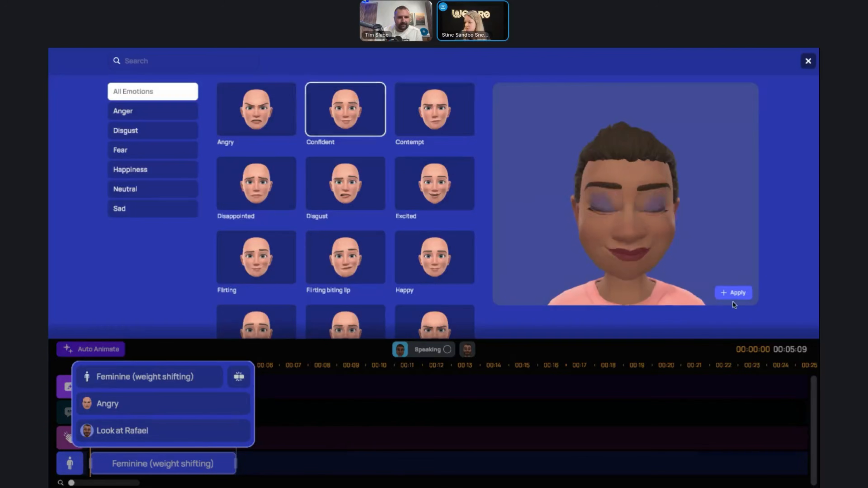
pyautogui.click(732, 295)
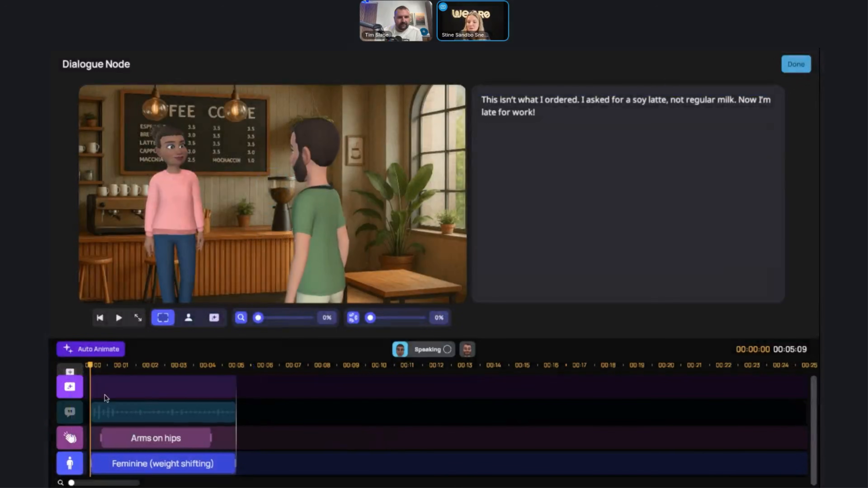
# Step: Upload the wooden counter image, add it to the media track and extend its clip past the end of the dialogue
pyautogui.click(70, 387)
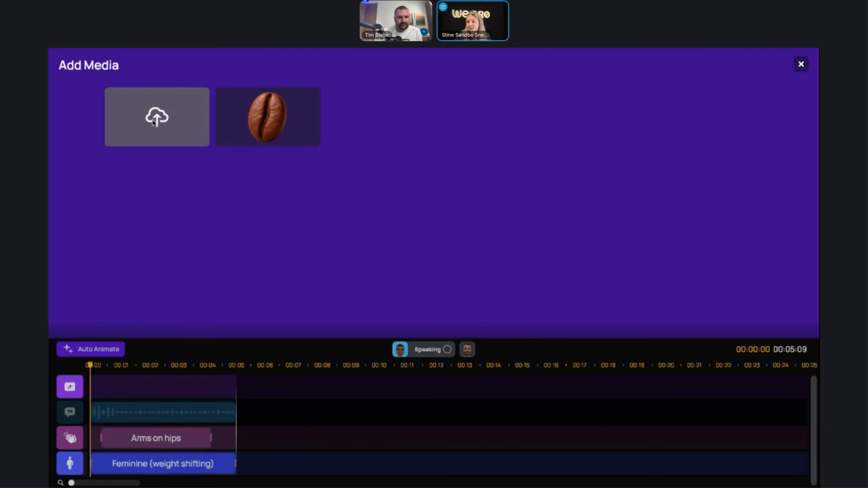
pyautogui.click(153, 120)
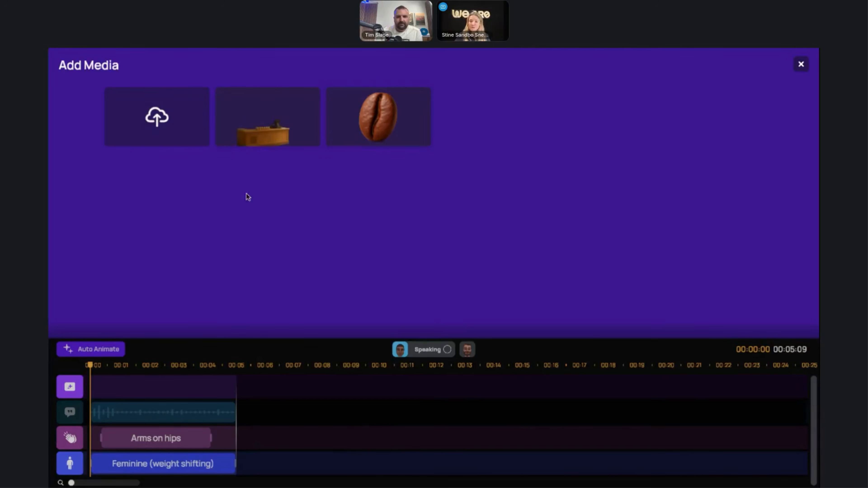
pyautogui.click(249, 118)
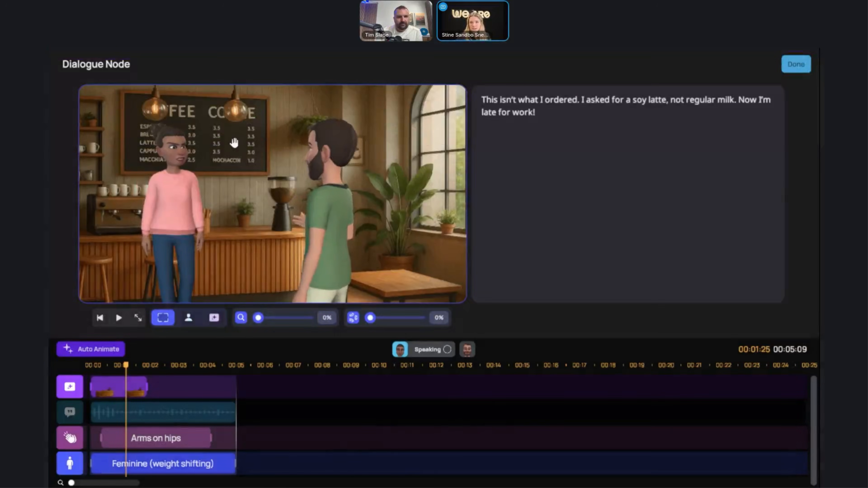
pyautogui.click(266, 398)
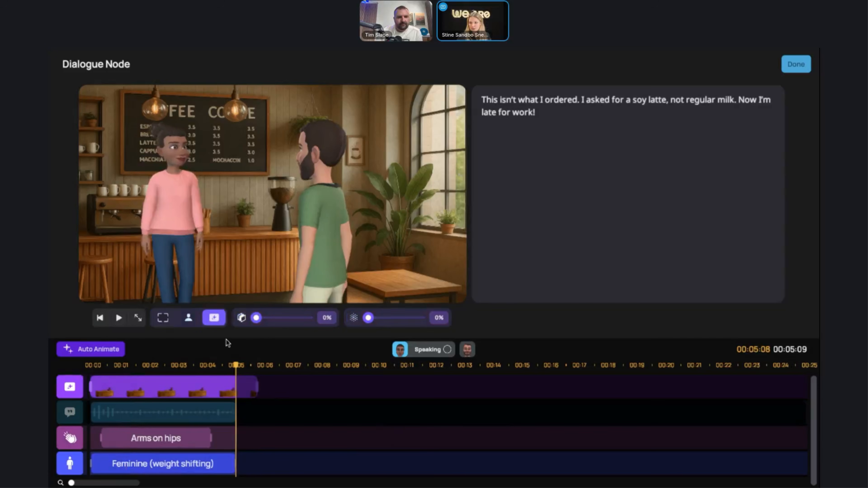
# Step: Resize the counter image to 125% and position it in the scene at X 36%, Y 45%
pyautogui.moveTo(258, 195); pyautogui.dragTo(203, 205)
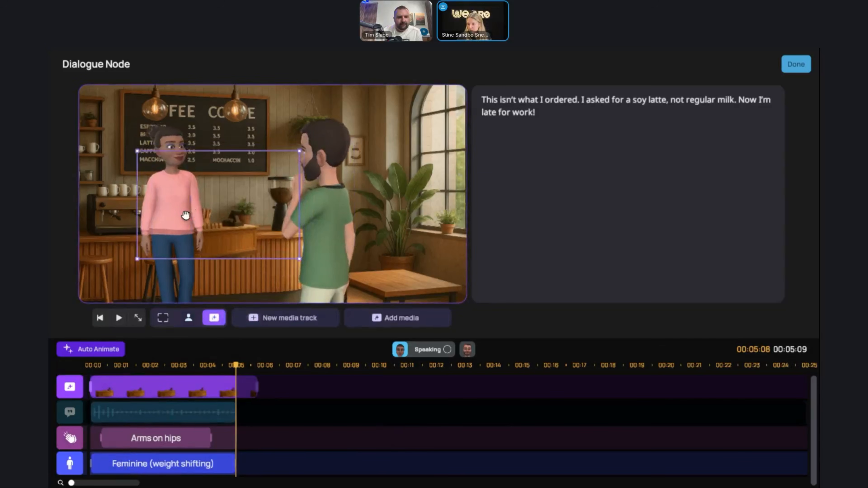
pyautogui.moveTo(301, 151); pyautogui.dragTo(228, 199)
pyautogui.click(191, 398)
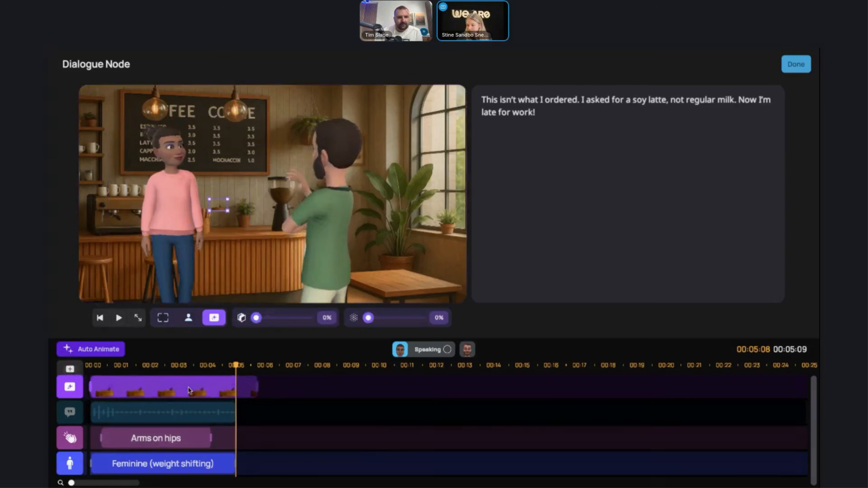
pyautogui.moveTo(204, 277); pyautogui.dragTo(417, 272)
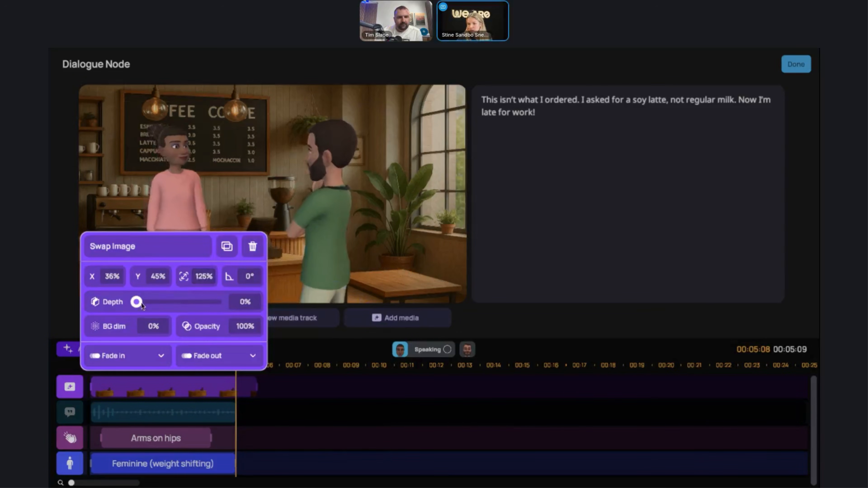
# Step: Set the counter image's depth to 89% and shift the image to X 33%, Y 54%
pyautogui.moveTo(136, 302); pyautogui.dragTo(199, 300)
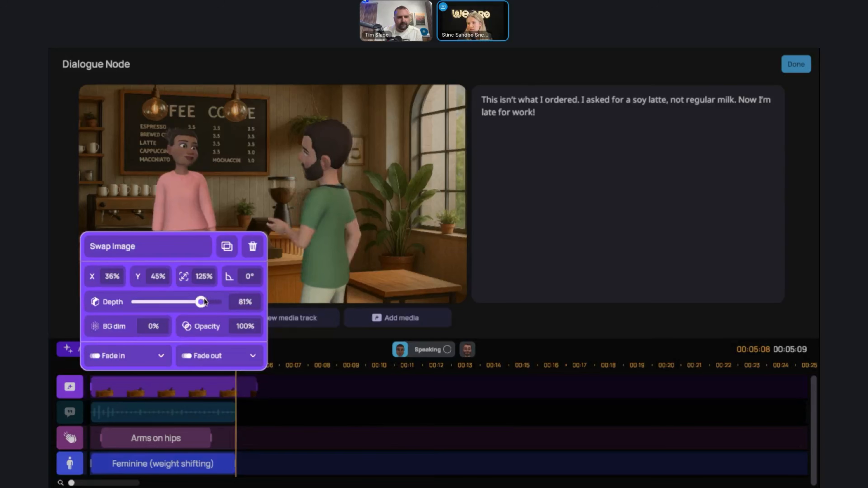
pyautogui.click(348, 446)
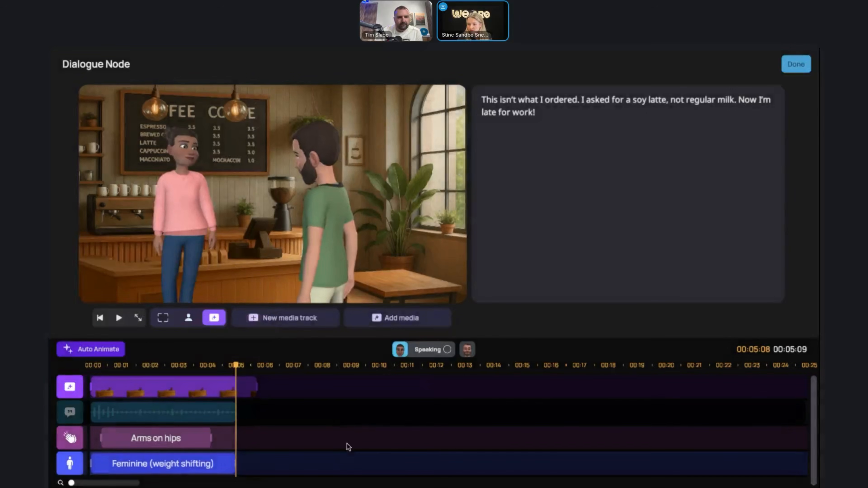
pyautogui.click(151, 382)
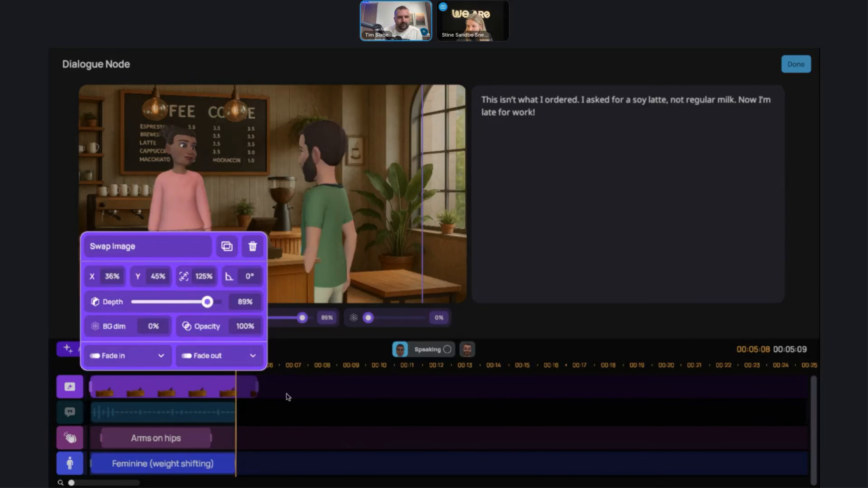
pyautogui.click(289, 396)
pyautogui.click(213, 268)
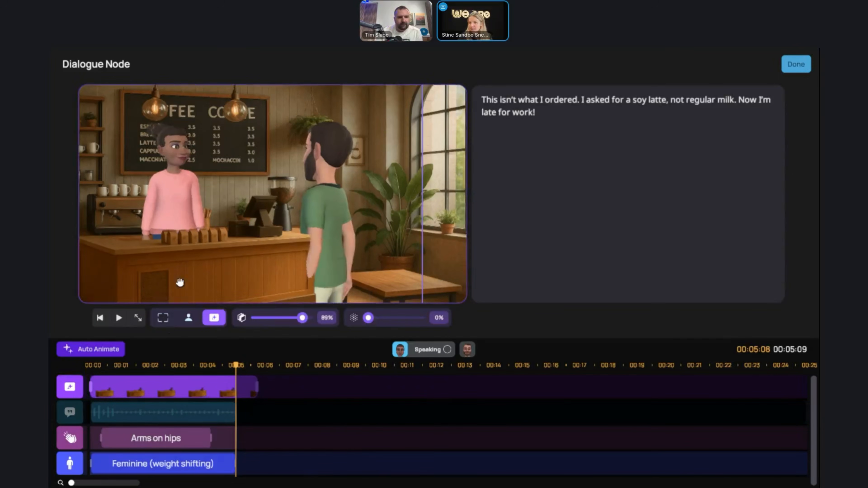
pyautogui.moveTo(181, 265)
pyautogui.mouseDown()
pyautogui.moveTo(192, 275)
pyautogui.moveTo(156, 275)
pyautogui.moveTo(168, 273)
pyautogui.mouseUp()
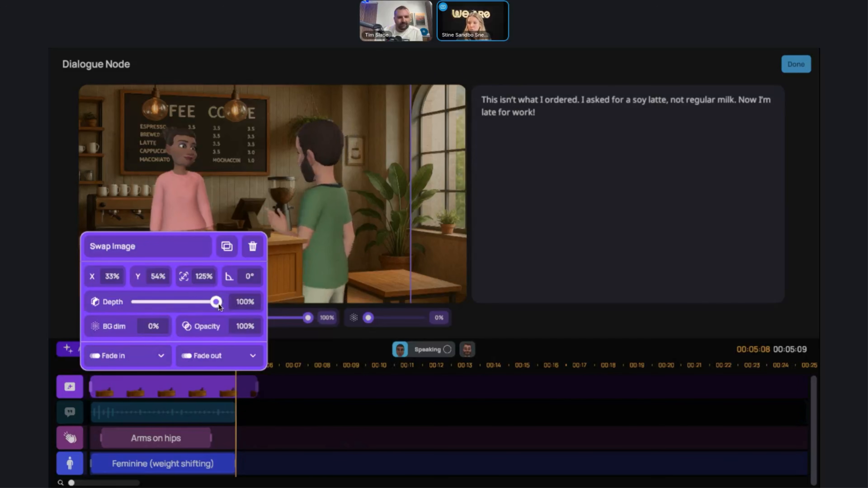
# Step: Try the counter image at 78% depth, then set its depth to 92% and reposition it to X 30%, Y 52%
pyautogui.moveTo(219, 306); pyautogui.dragTo(207, 309)
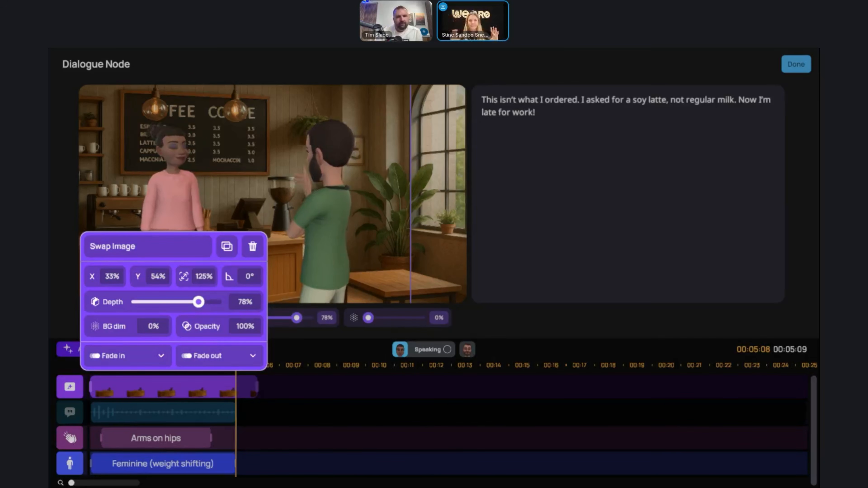
pyautogui.click(353, 424)
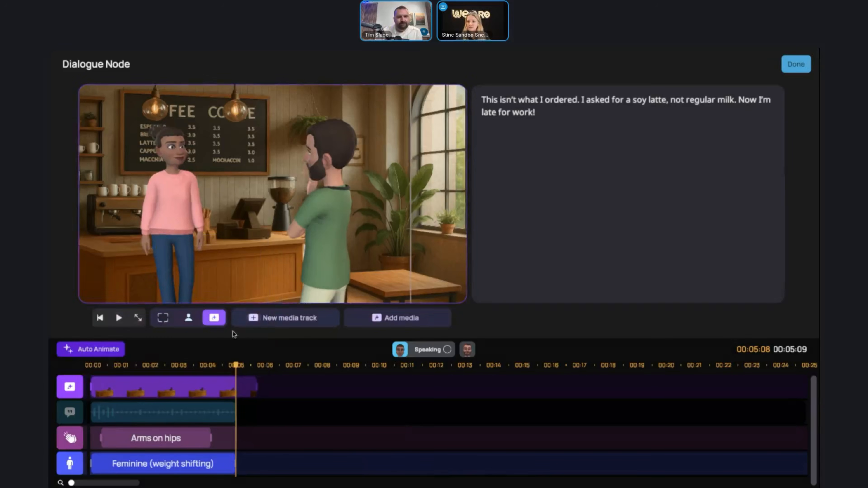
pyautogui.click(196, 382)
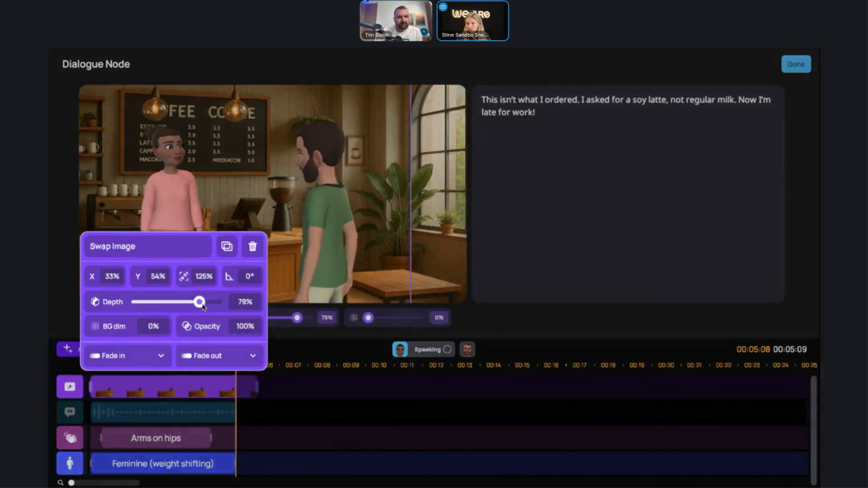
pyautogui.moveTo(199, 302); pyautogui.dragTo(212, 305)
pyautogui.click(337, 463)
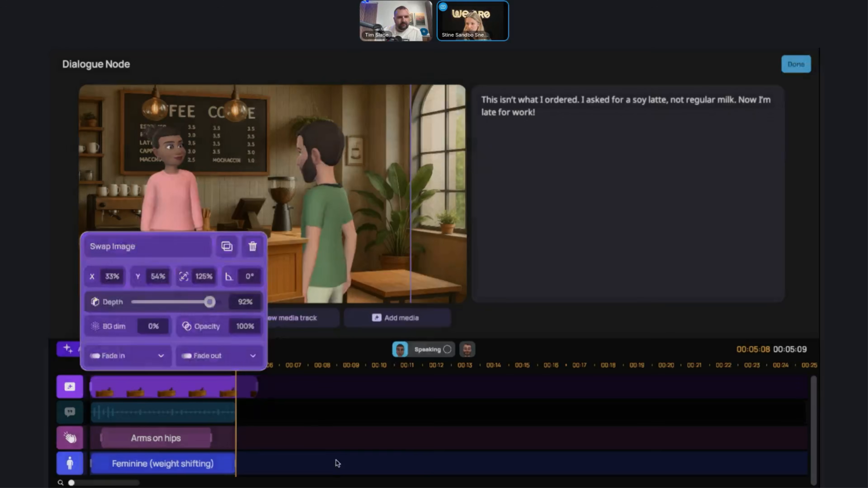
pyautogui.click(244, 295)
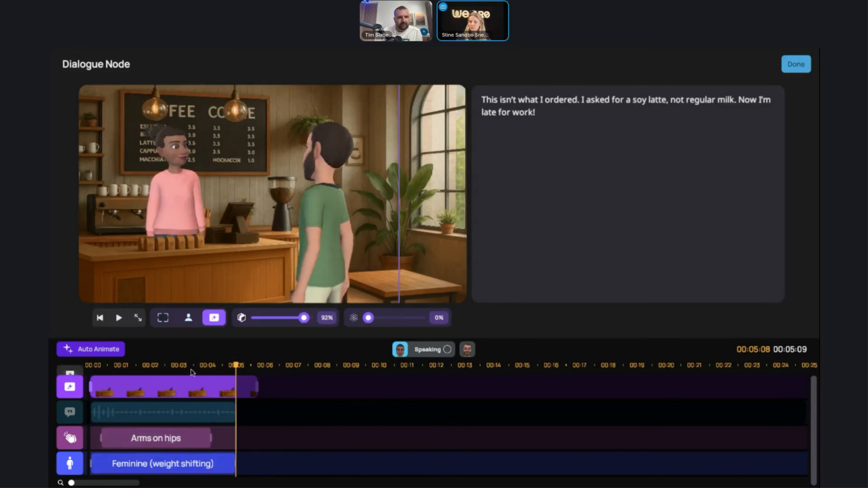
# Step: Return to the start of the timeline, set the counter image's entrance to Instant in and change its exit transition
pyautogui.moveTo(239, 368); pyautogui.dragTo(111, 390)
pyautogui.click(127, 356)
pyautogui.click(127, 379)
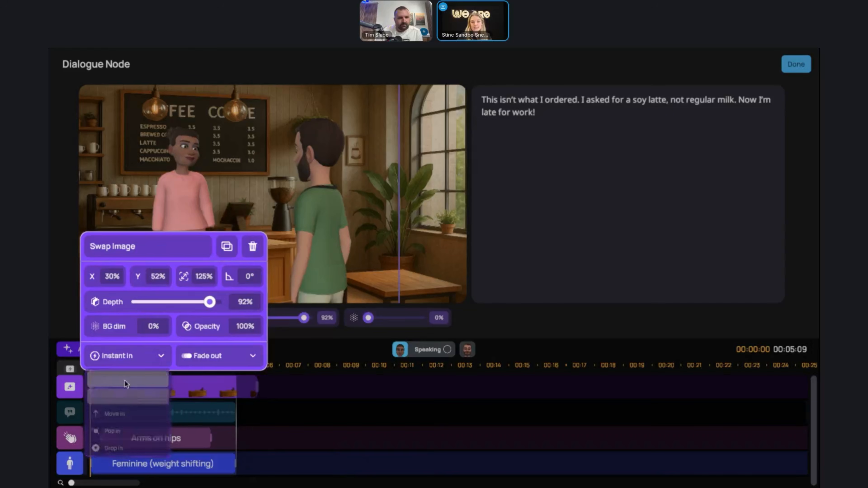
pyautogui.click(214, 355)
pyautogui.click(229, 379)
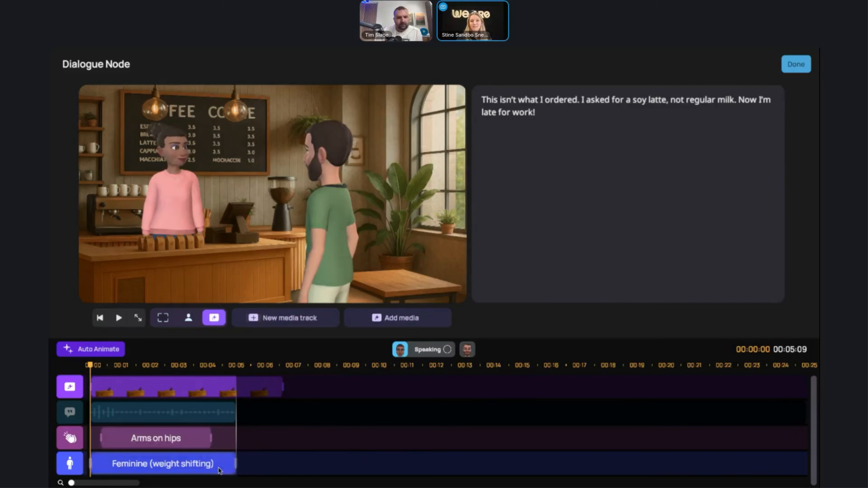
# Step: Play back the scene and set the emotion of the woman's Arms on hips gesture to Happy
pyautogui.click(119, 318)
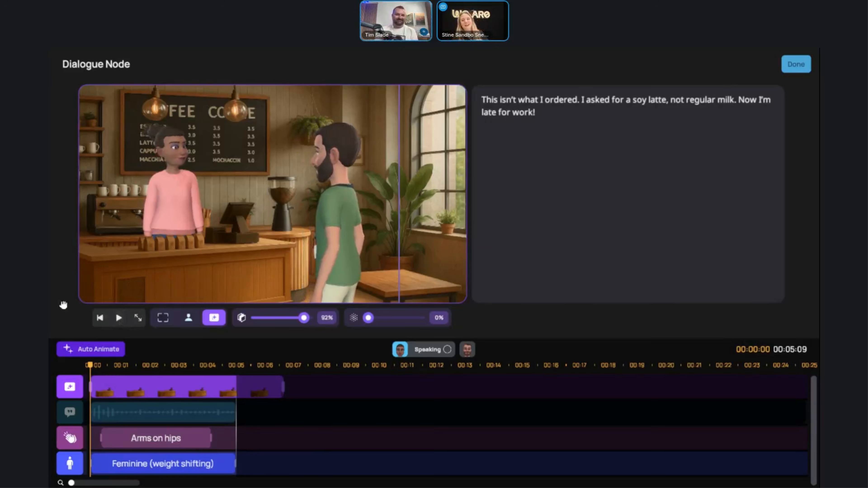
pyautogui.click(158, 441)
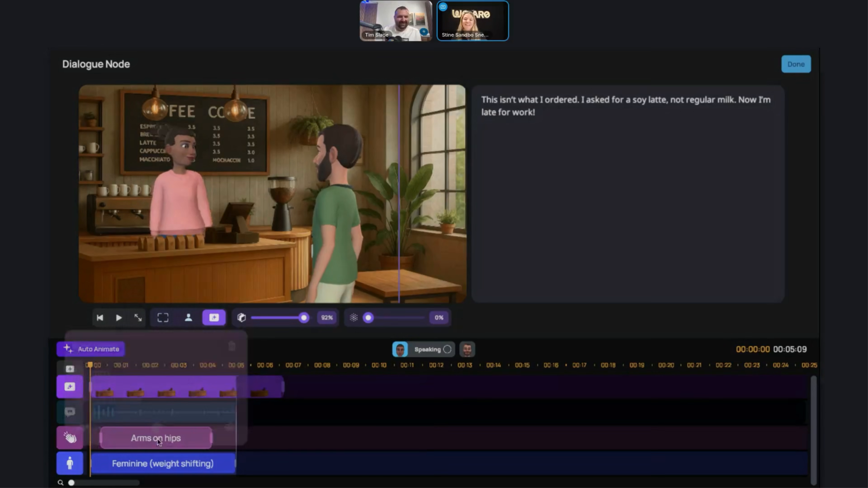
pyautogui.click(101, 356)
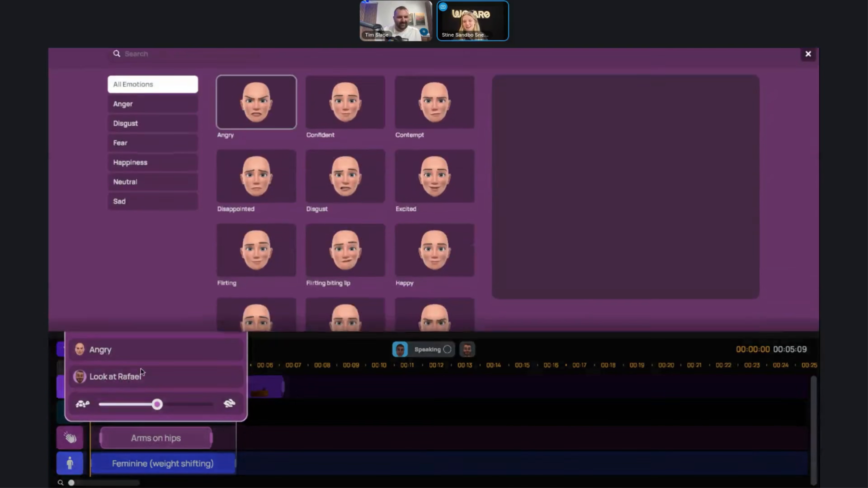
pyautogui.click(434, 257)
pyautogui.click(733, 293)
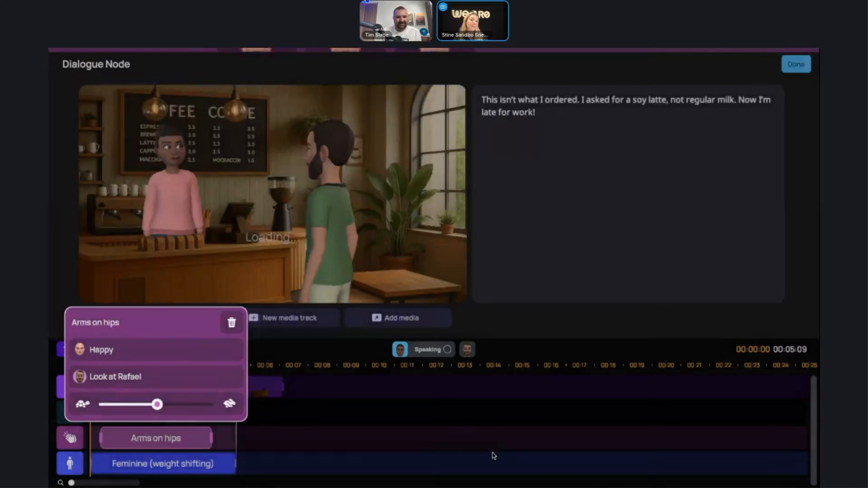
pyautogui.click(426, 460)
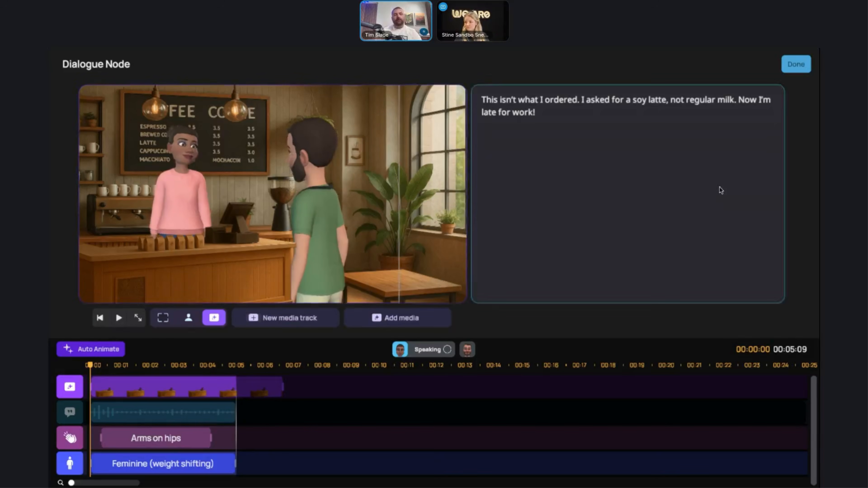
# Step: Finish editing the node and write "I don't have time to wait around for mistakes like this." in the last, empty dialogue node
pyautogui.click(796, 64)
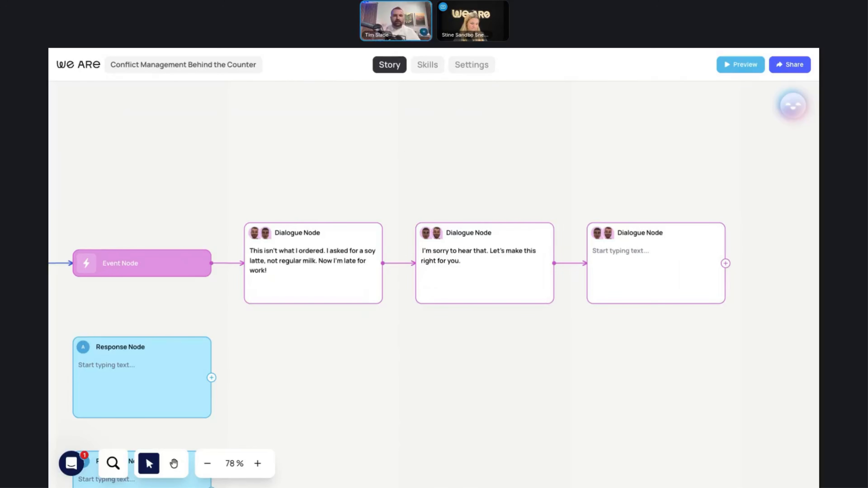
pyautogui.click(626, 270)
pyautogui.write("I don't have time to wait around for mistakes like this.")
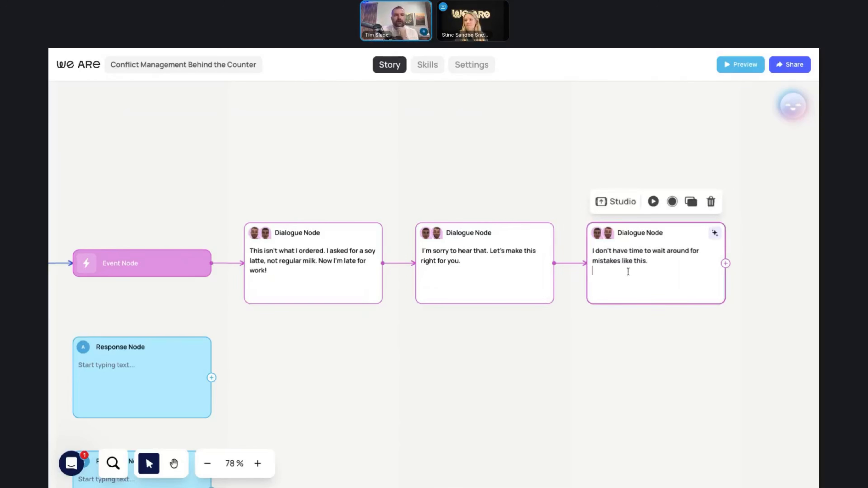
# Step: Zoom the story canvas out to 31% and look over the whole node flow
pyautogui.click(208, 464)
pyautogui.click(207, 464)
pyautogui.moveTo(219, 145); pyautogui.dragTo(430, 133)
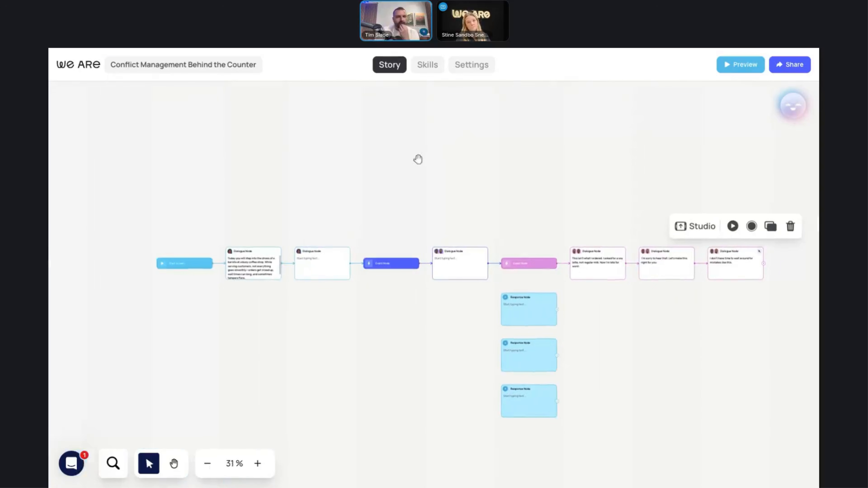
pyautogui.moveTo(365, 203); pyautogui.dragTo(327, 207)
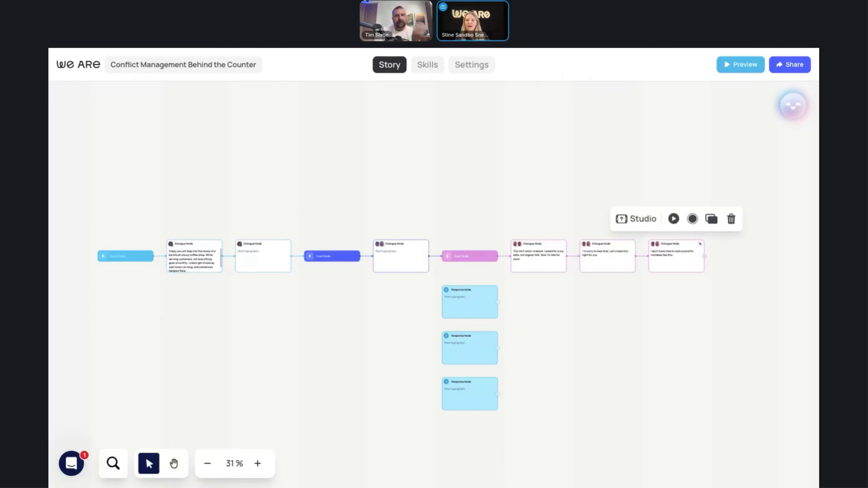
# Step: Leave the current story and switch to the We Are Demo workspace
pyautogui.click(78, 64)
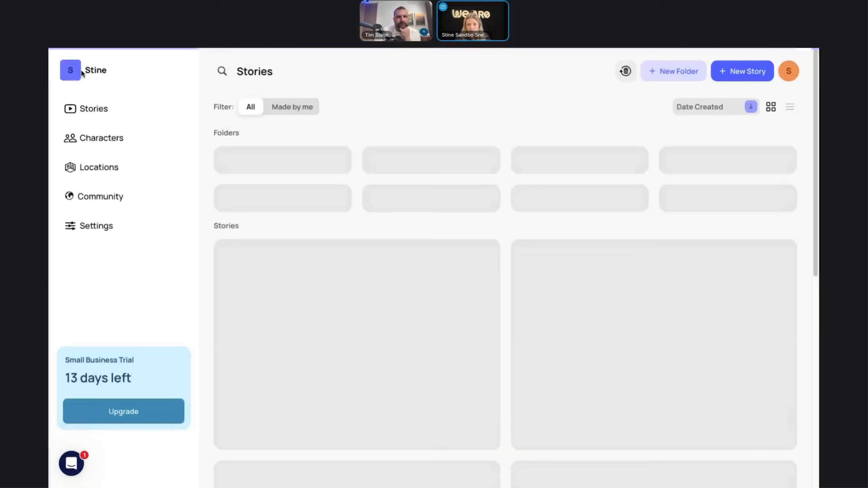
pyautogui.click(180, 71)
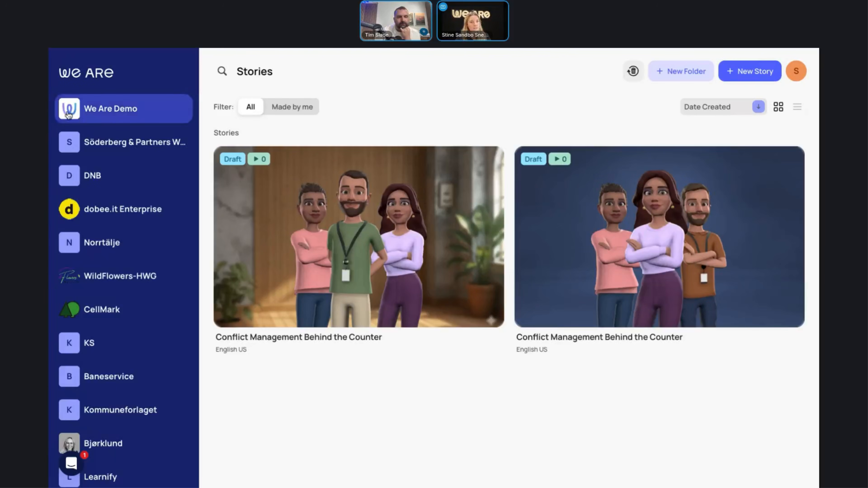
pyautogui.click(83, 115)
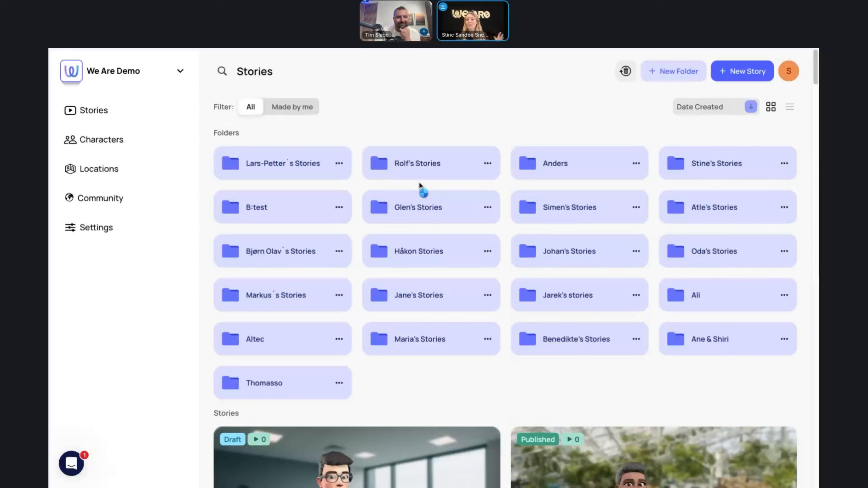
# Step: Open the TRR demo story from the webinar guest's folder, nested inside the presenter's own stories folder
pyautogui.click(733, 174)
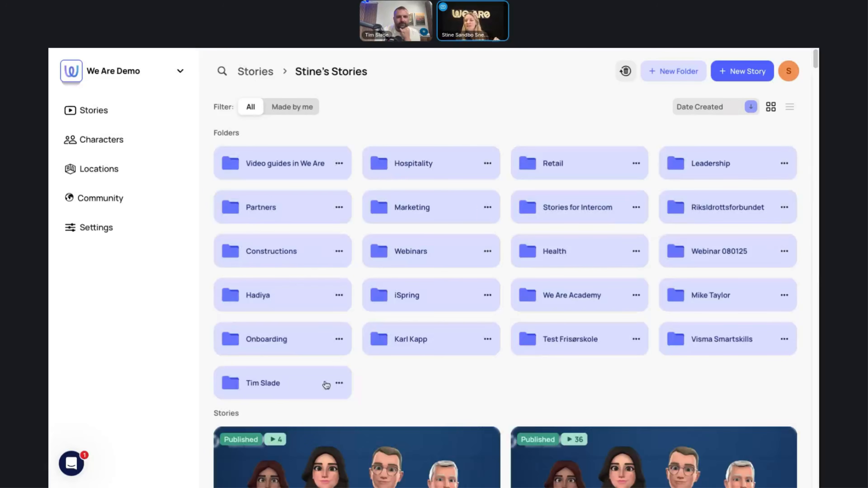
pyautogui.click(297, 388)
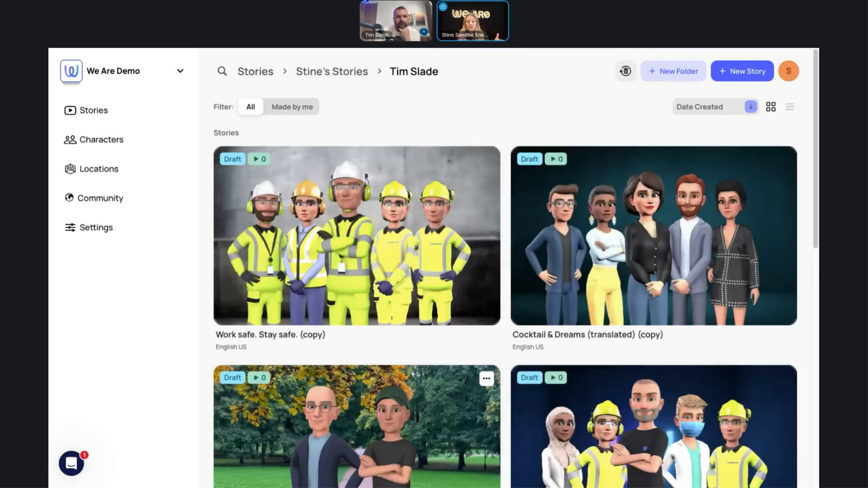
pyautogui.scroll(-10, 589, 353)
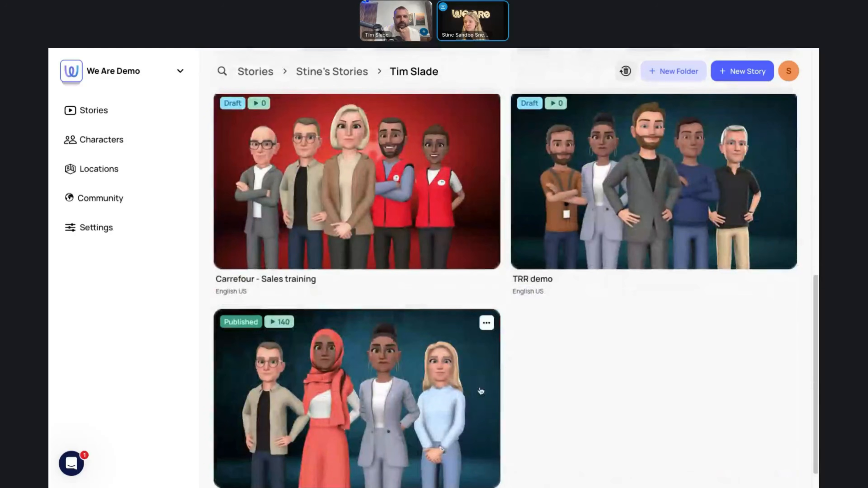
pyautogui.click(602, 239)
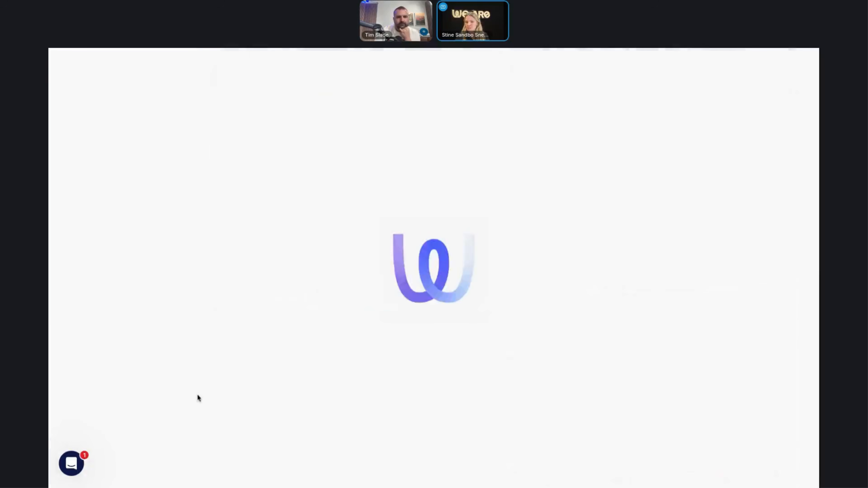
# Step: Zoom the TRR demo canvas out to 20% and examine its branching flow from the start screen to the final response nodes
pyautogui.click(205, 465)
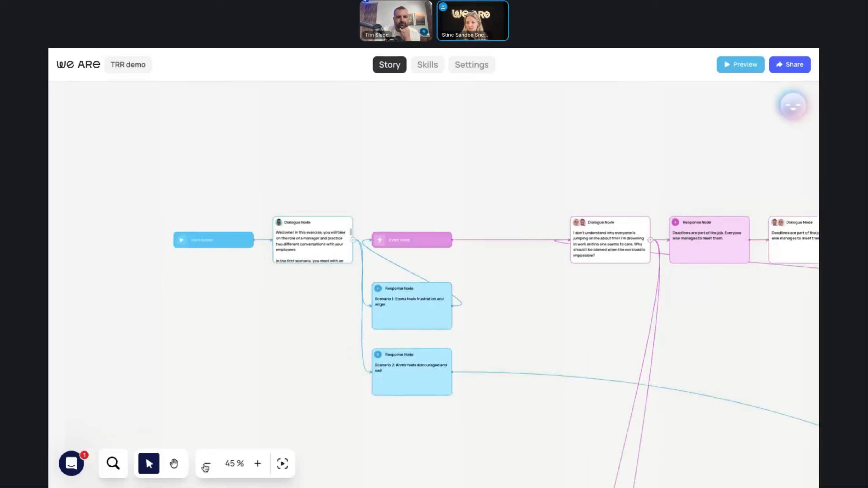
pyautogui.click(205, 465)
pyautogui.click(205, 466)
pyautogui.click(205, 465)
pyautogui.hscroll(5, 393, 421)
pyautogui.scroll(-3, 394, 421)
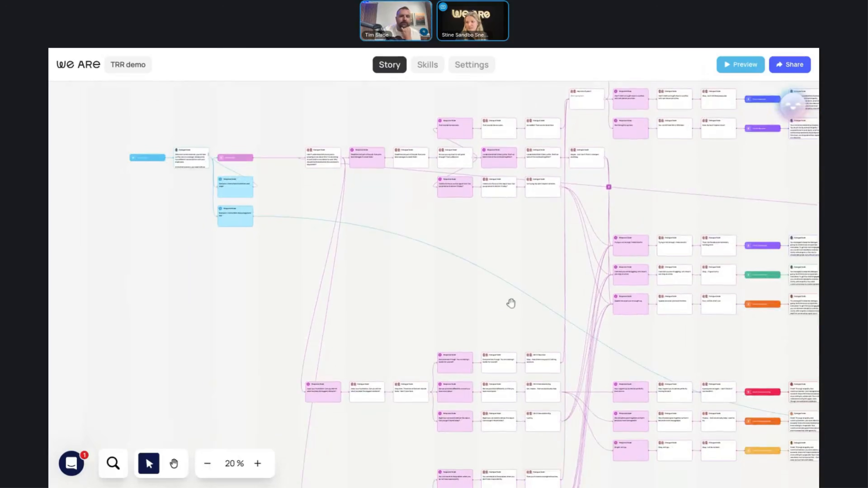
pyautogui.hscroll(10, 382, 253)
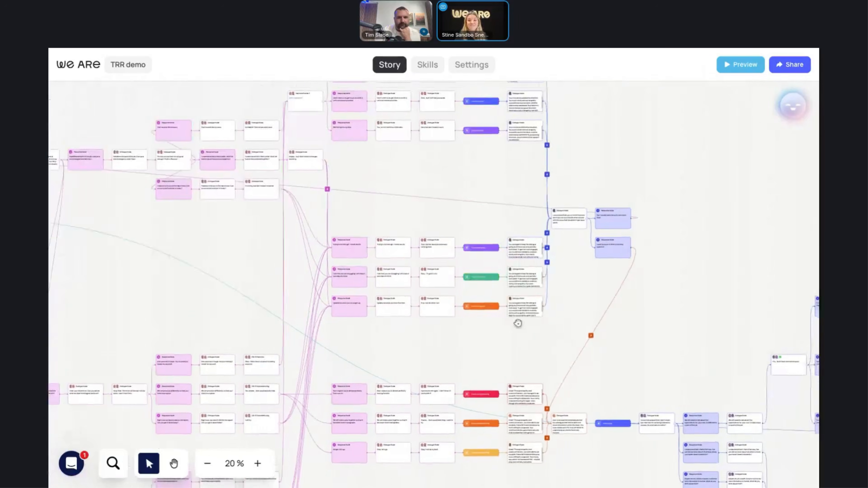
pyautogui.hscroll(8, 537, 278)
pyautogui.scroll(-4, 537, 277)
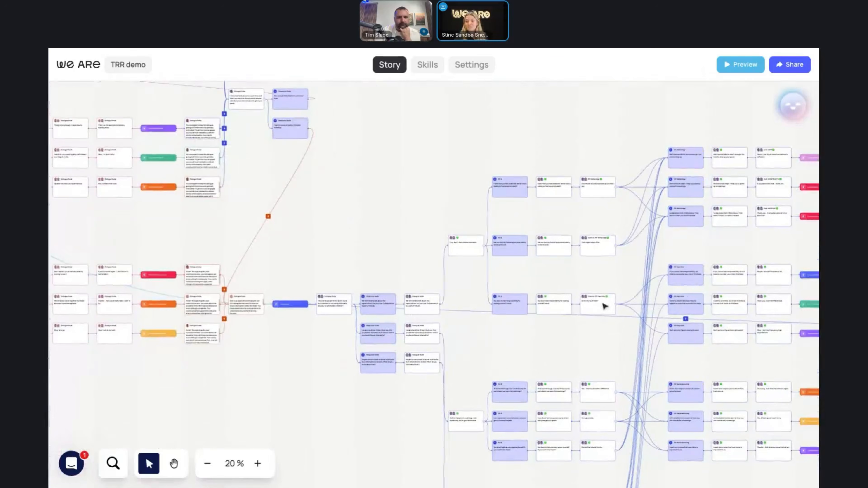
pyautogui.hscroll(4, 567, 332)
pyautogui.scroll(-2, 567, 331)
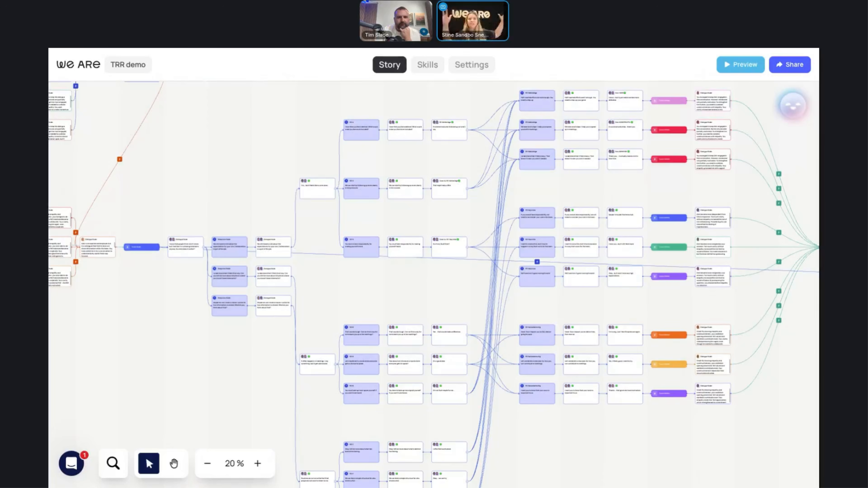
pyautogui.hscroll(7, 653, 338)
pyautogui.scroll(-1, 628, 303)
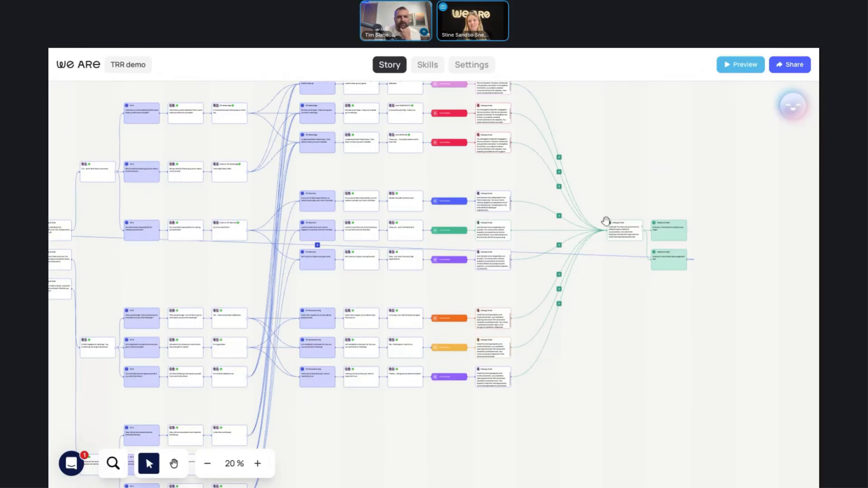
# Step: Preview the TRR demo from its first dialogue node, choose Scenario 1 about frustration and anger, and close the preview at the manager's reply options
pyautogui.hscroll(-7, 579, 423)
pyautogui.hscroll(-9, 428, 320)
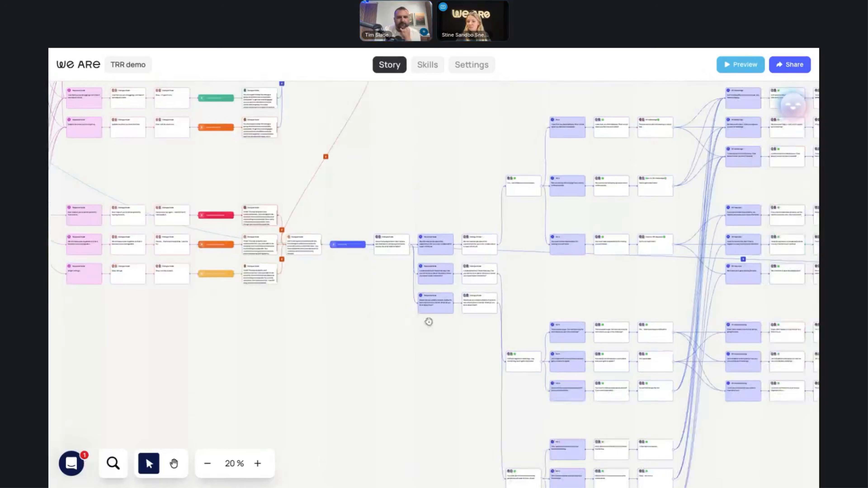
pyautogui.hscroll(-20, 169, 351)
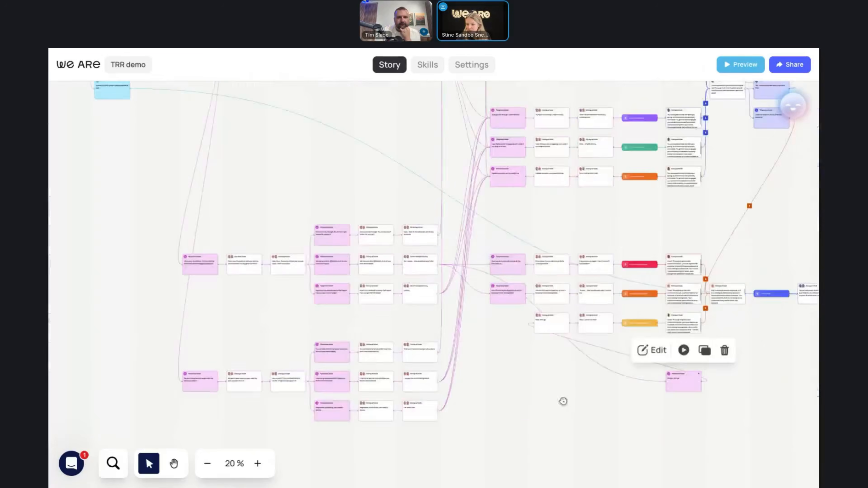
pyautogui.scroll(1, 177, 284)
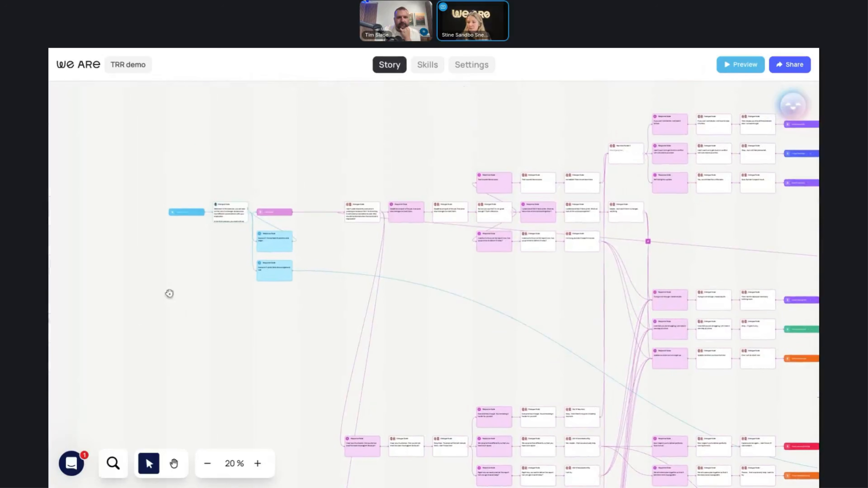
pyautogui.click(224, 214)
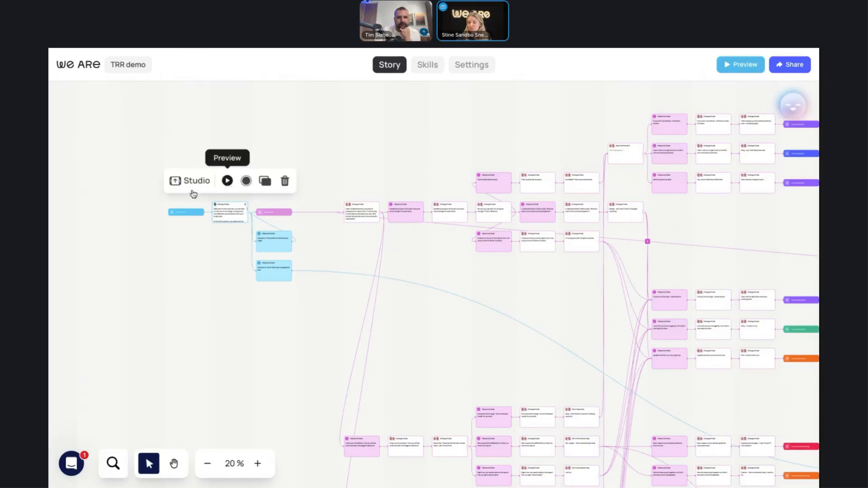
pyautogui.click(227, 181)
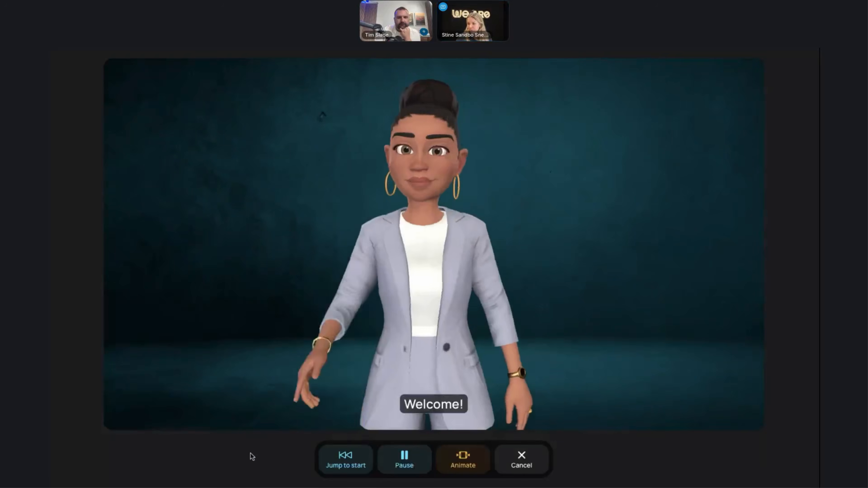
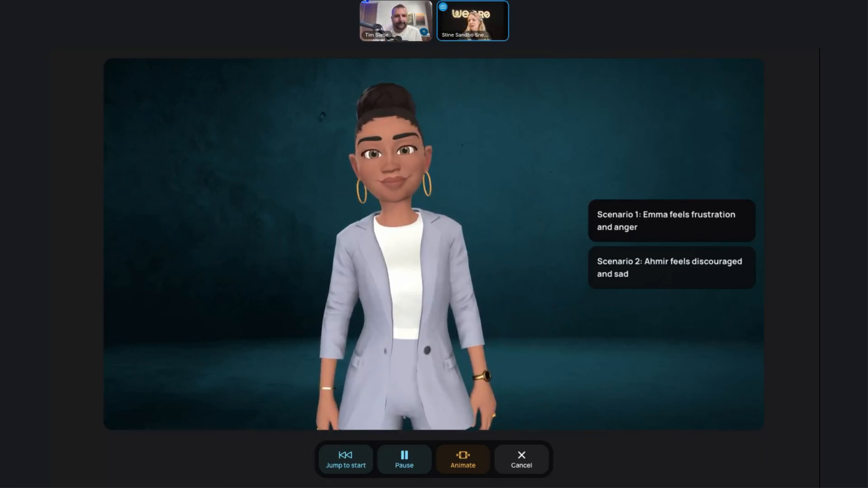
pyautogui.click(653, 226)
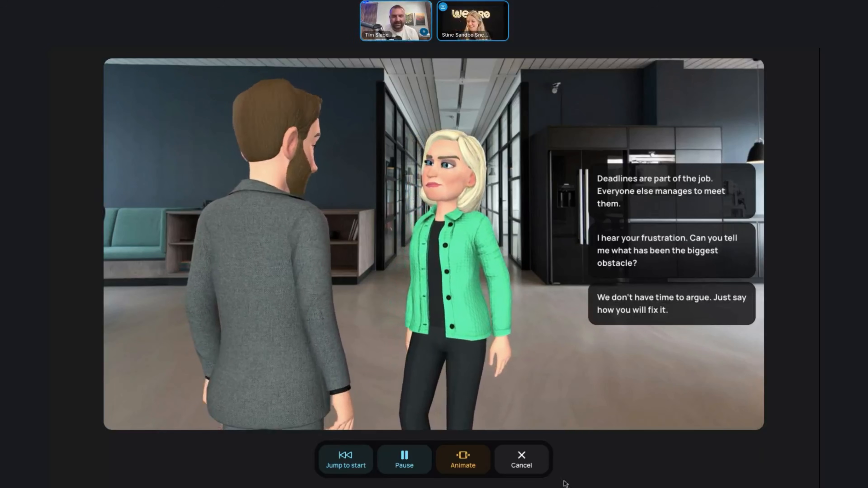
pyautogui.click(527, 464)
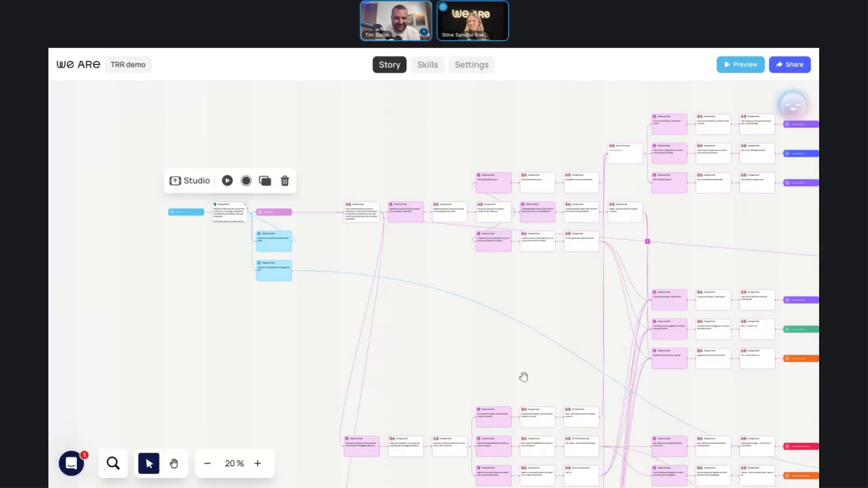
# Step: Examine how the first scenario's response branches rejoin and lead into the second scenario on the TRR demo canvas
pyautogui.moveTo(524, 378); pyautogui.dragTo(434, 355)
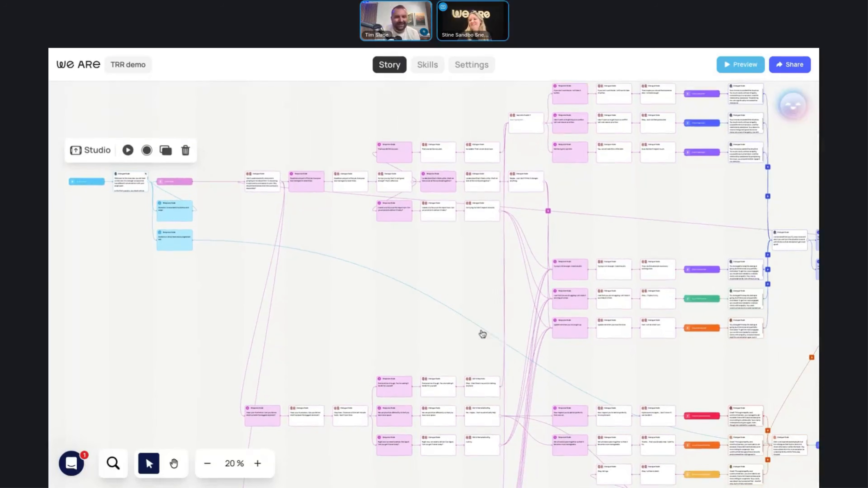
pyautogui.scroll(-6, 499, 342)
pyautogui.hscroll(1, 547, 363)
pyautogui.scroll(3, 560, 373)
pyautogui.hscroll(3, 561, 373)
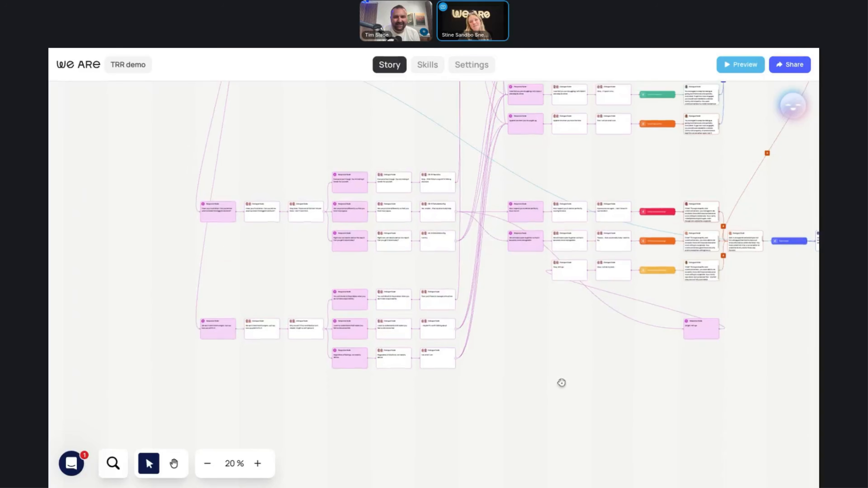
pyautogui.scroll(5, 501, 261)
pyautogui.hscroll(3, 502, 262)
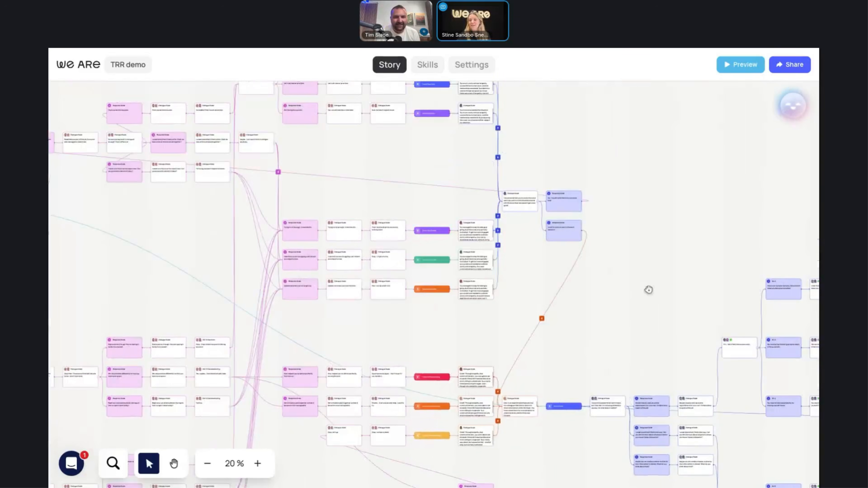
pyautogui.scroll(-6, 675, 278)
pyautogui.hscroll(4, 675, 277)
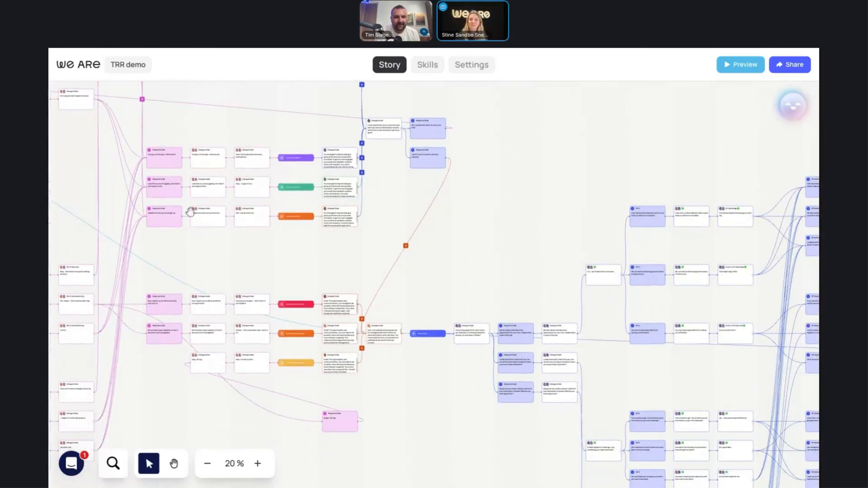
# Step: Return to the story folder and open the story "The dialogue about Adler (copy)"
pyautogui.click(78, 64)
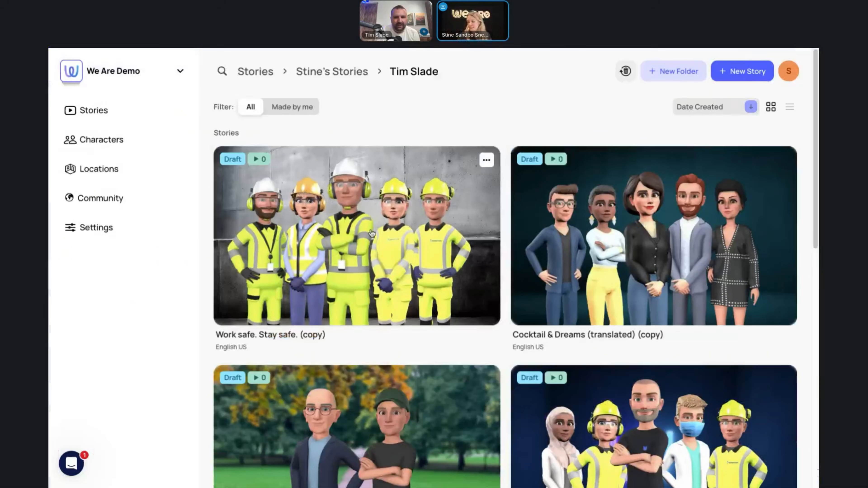
pyautogui.scroll(-3, 420, 323)
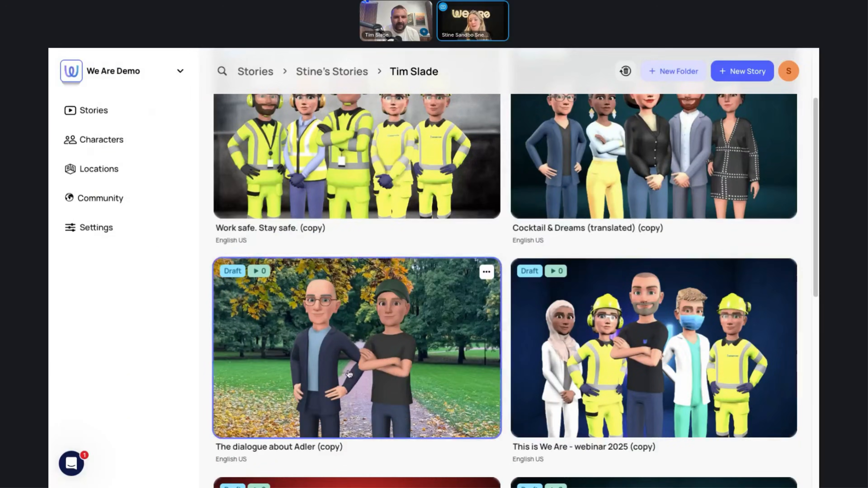
pyautogui.click(340, 372)
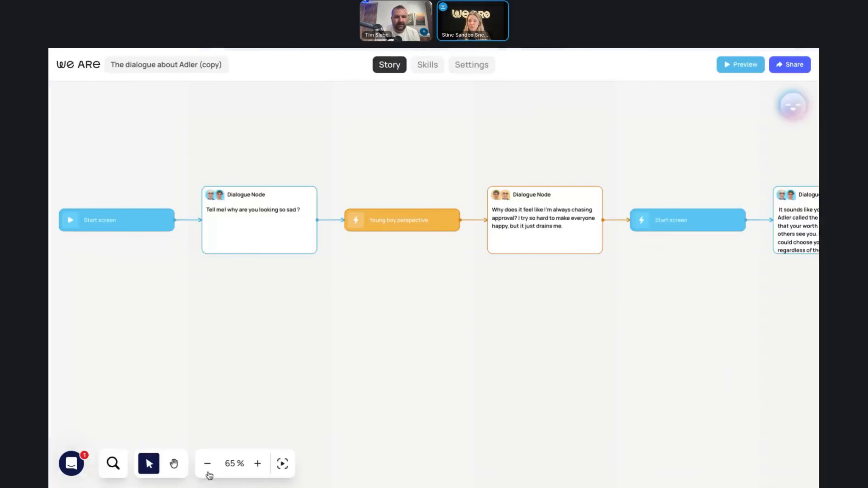
# Step: Zoom the Adler story canvas out to 31% and look along its linear chain of alternating dialogue and perspective nodes to the end
pyautogui.click(208, 468)
pyautogui.click(207, 469)
pyautogui.hscroll(5, 465, 345)
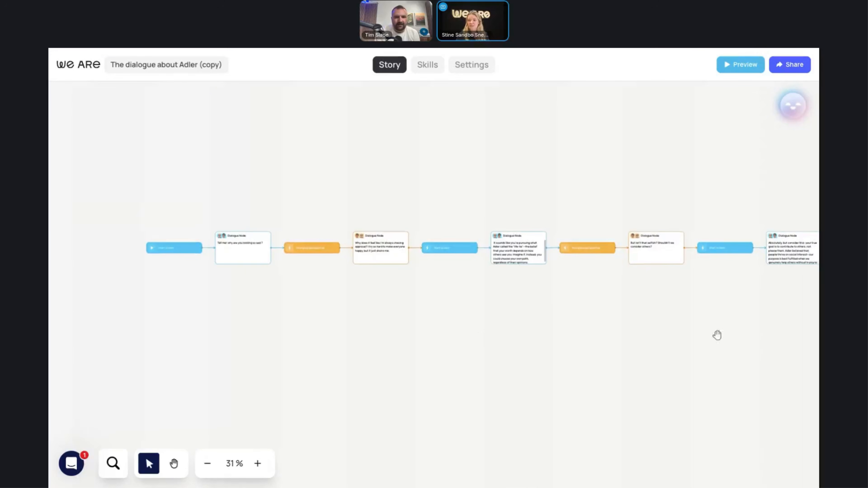
pyautogui.moveTo(717, 336); pyautogui.dragTo(467, 347)
pyautogui.moveTo(776, 361); pyautogui.dragTo(561, 361)
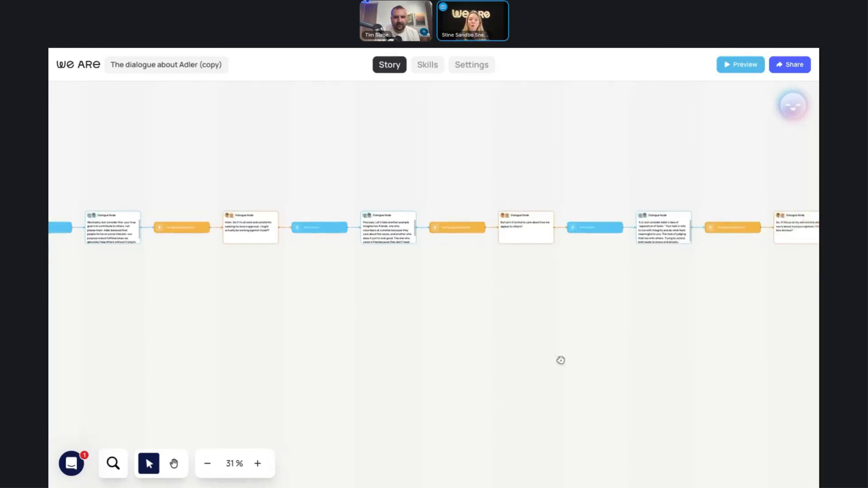
pyautogui.hscroll(15, 561, 360)
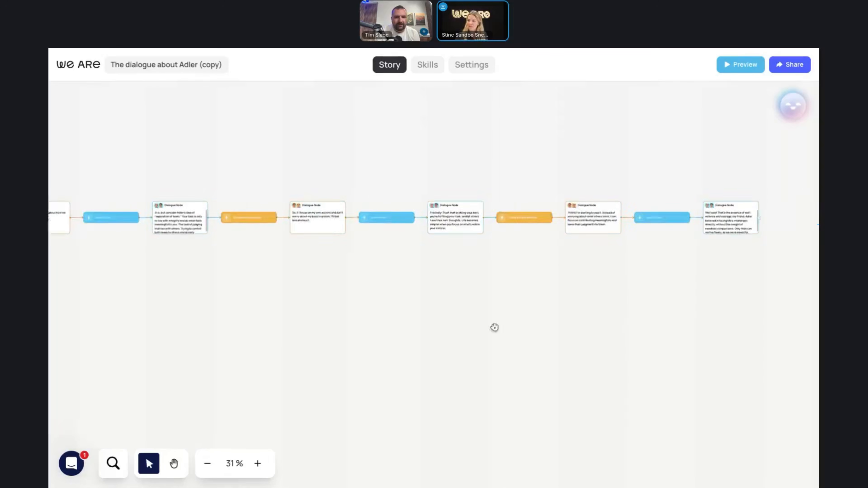
pyautogui.moveTo(494, 328); pyautogui.dragTo(418, 327)
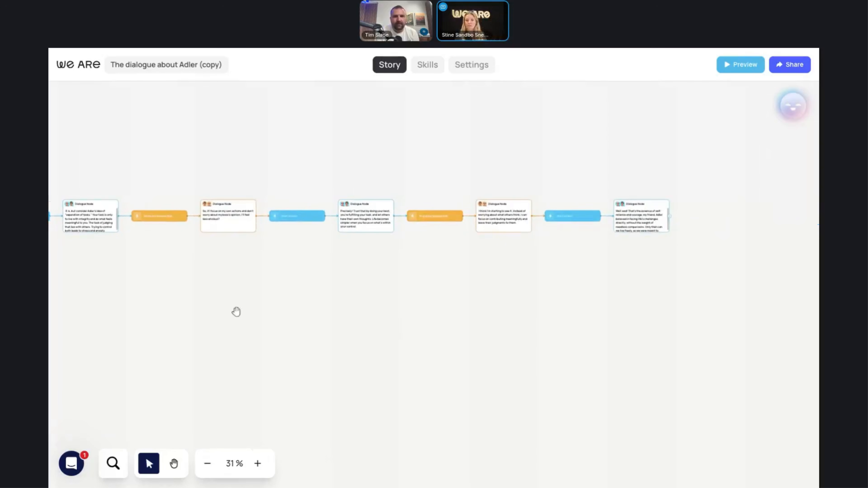
# Step: Preview the Adler story from its first dialogue node, "Tell me! why are you looking so sad?"
pyautogui.hscroll(-20, 236, 312)
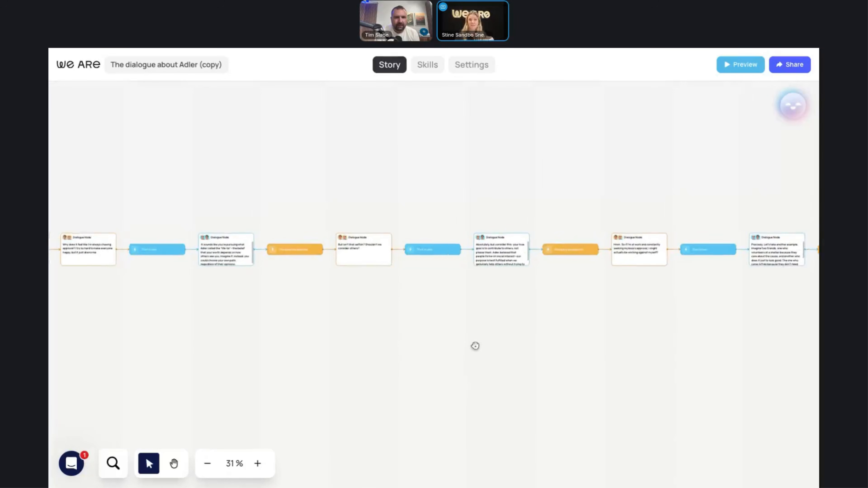
pyautogui.hscroll(-15, 475, 345)
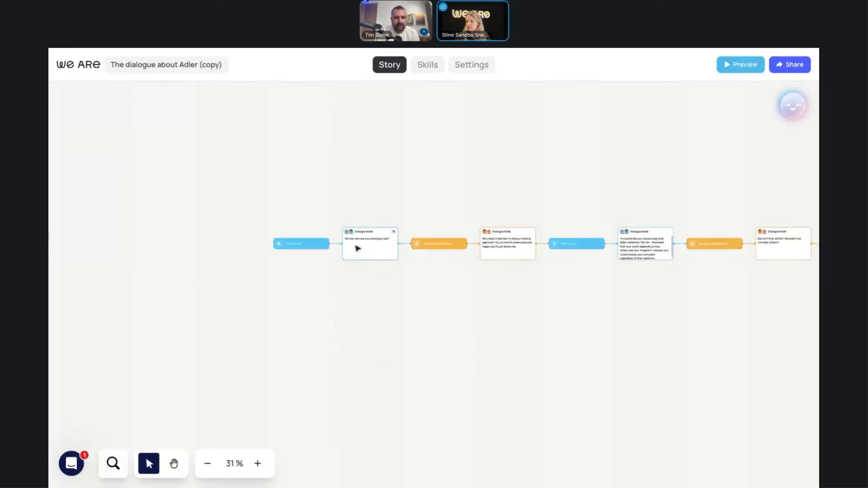
pyautogui.click(368, 206)
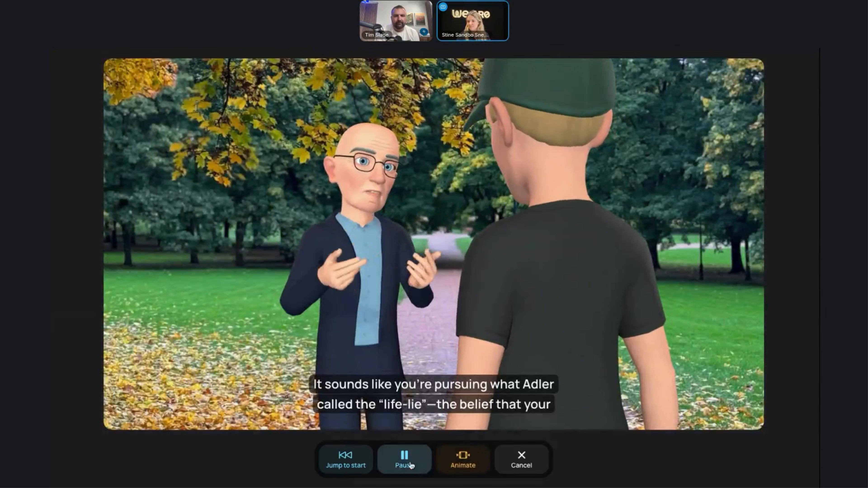
# Step: Stop the Adler preview and look at the character staging in the start screen node and the following perspective node
pyautogui.click(413, 465)
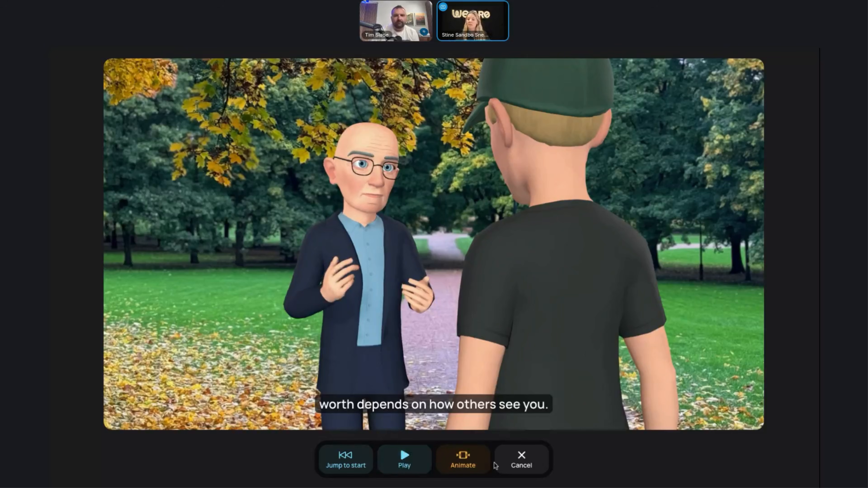
pyautogui.click(528, 472)
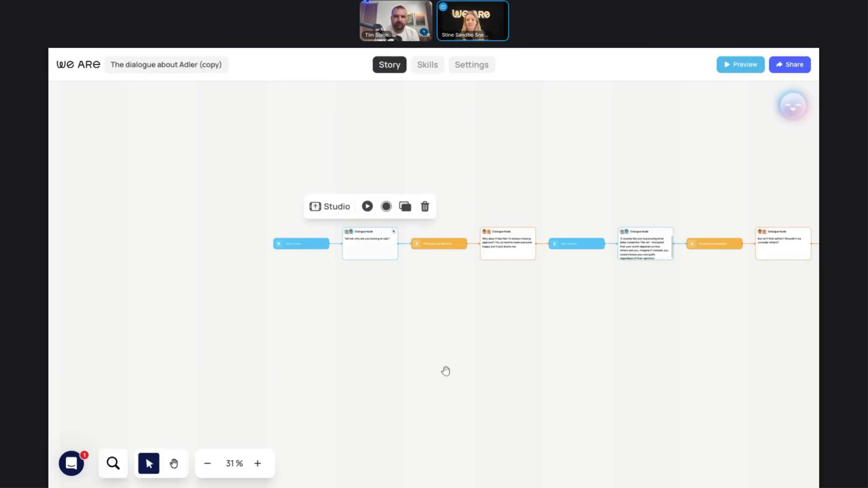
pyautogui.click(294, 217)
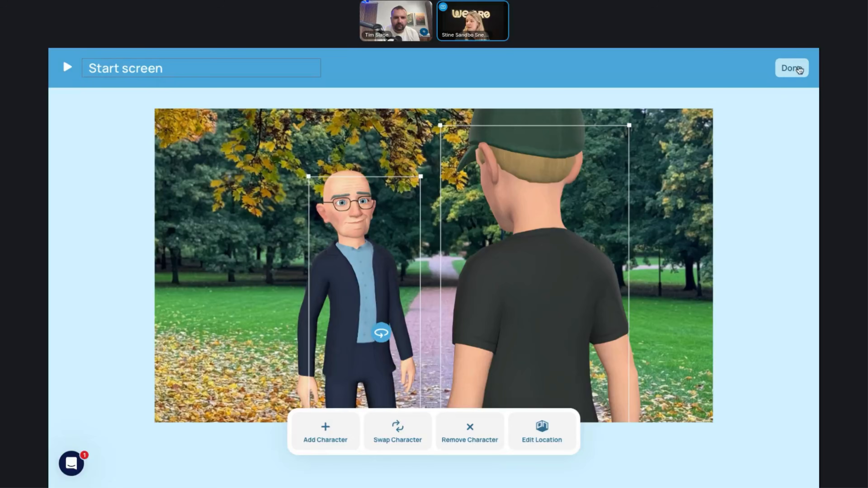
pyautogui.click(792, 69)
pyautogui.click(444, 245)
pyautogui.click(424, 215)
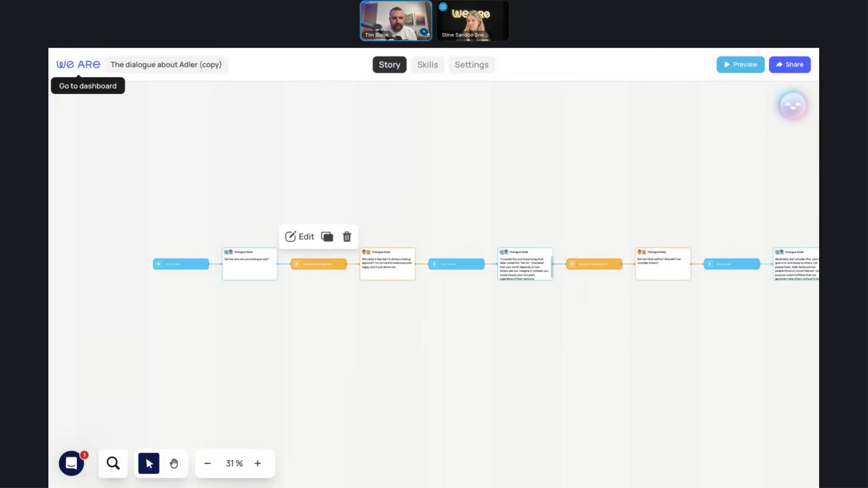
# Step: Return to the story folder and open the published story "Your journey starts here"
pyautogui.click(78, 64)
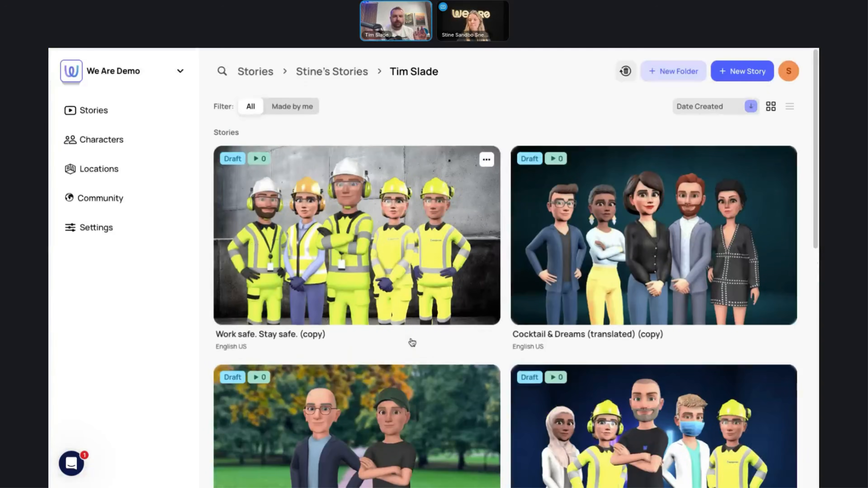
pyautogui.scroll(-5, 412, 342)
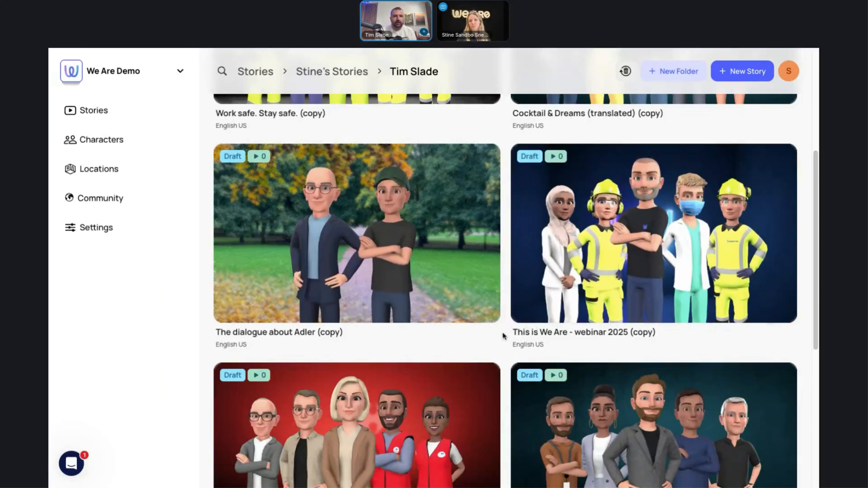
pyautogui.scroll(-7, 492, 324)
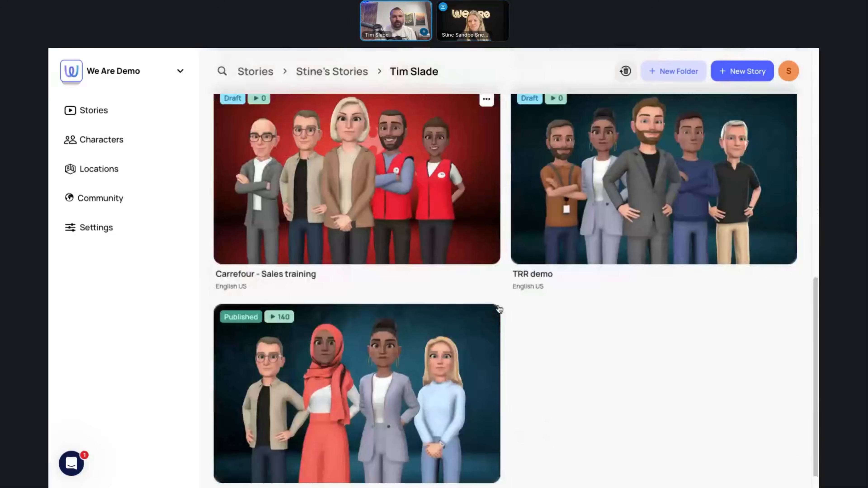
pyautogui.click(422, 377)
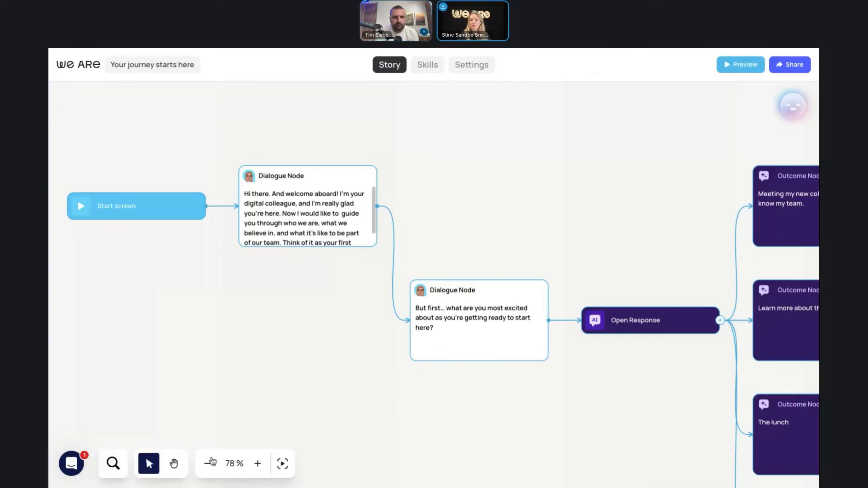
# Step: Zoom the story canvas out to 54% and look along the flow from the open response branches to the final Hotspot node
pyautogui.click(208, 464)
pyautogui.click(207, 463)
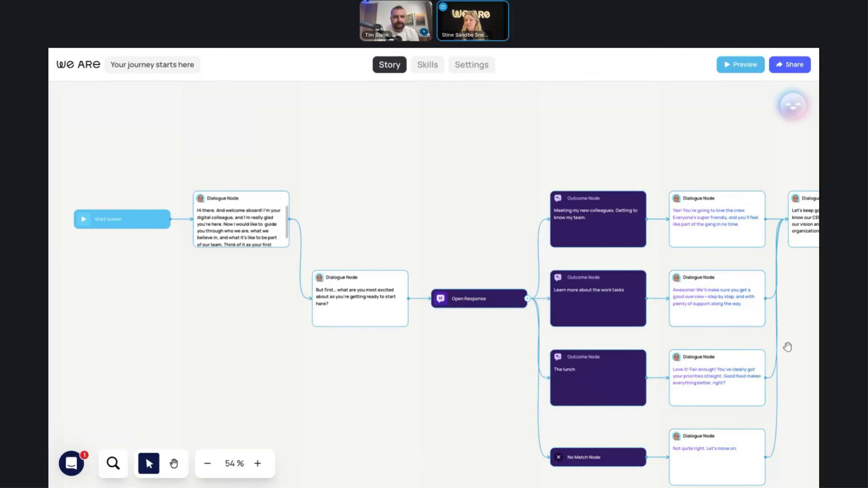
pyautogui.moveTo(787, 347); pyautogui.dragTo(423, 300)
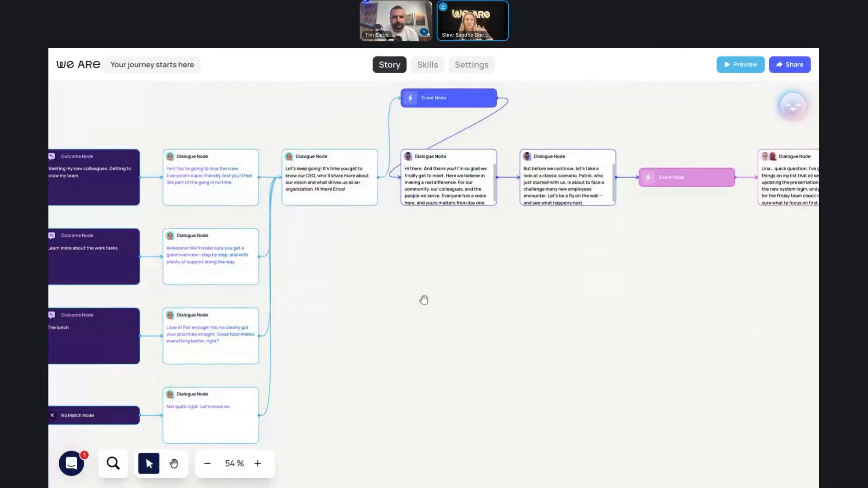
pyautogui.moveTo(635, 339); pyautogui.dragTo(223, 382)
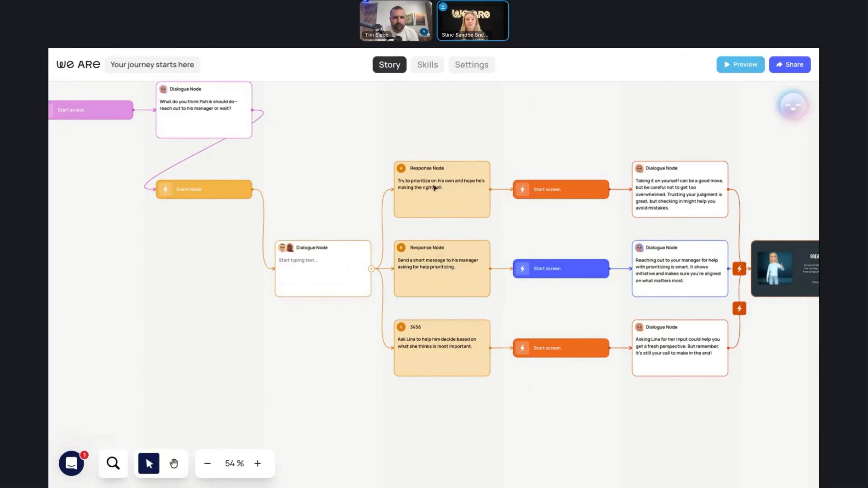
pyautogui.click(447, 184)
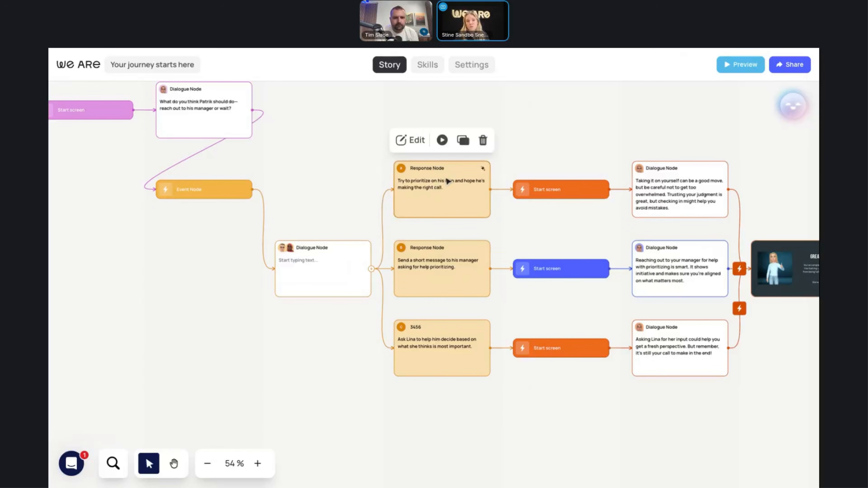
pyautogui.moveTo(771, 348); pyautogui.dragTo(80, 319)
pyautogui.moveTo(432, 388); pyautogui.dragTo(180, 342)
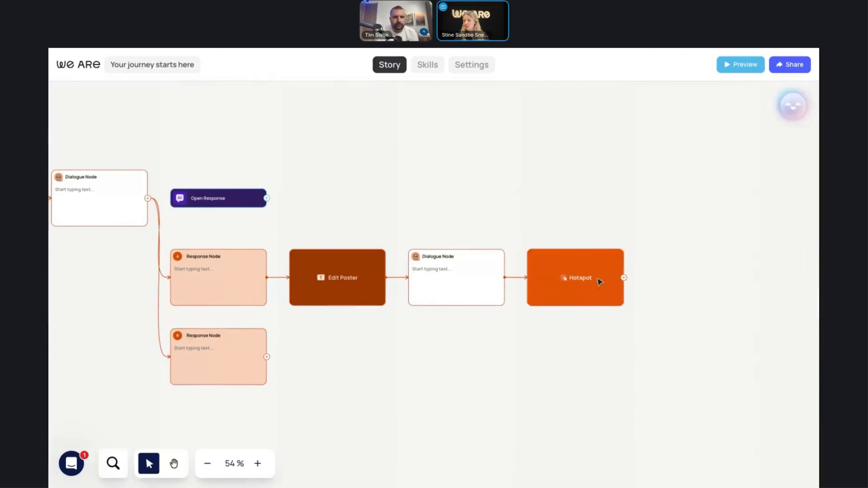
# Step: Add a dialogue node after the Hotspot node at the end of the story
pyautogui.click(624, 278)
pyautogui.click(514, 194)
pyautogui.moveTo(690, 353); pyautogui.dragTo(372, 347)
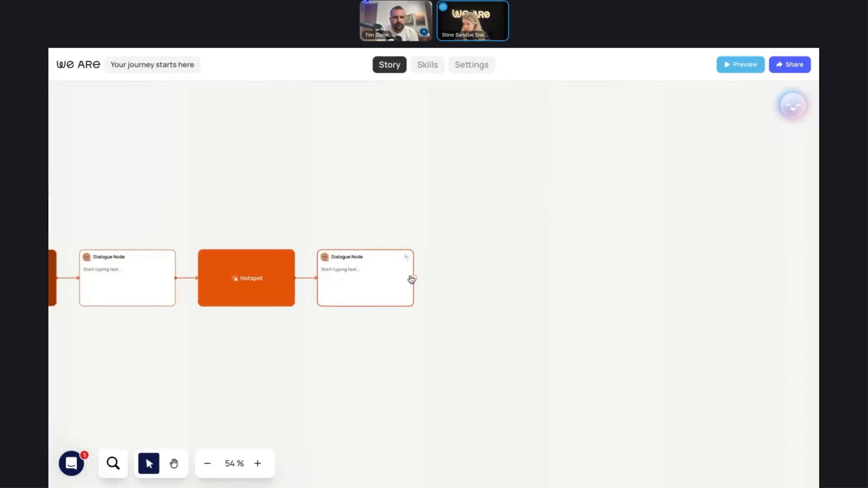
# Step: Add four response nodes to the new dialogue node that follows the Hotspot
pyautogui.click(411, 278)
pyautogui.click(452, 189)
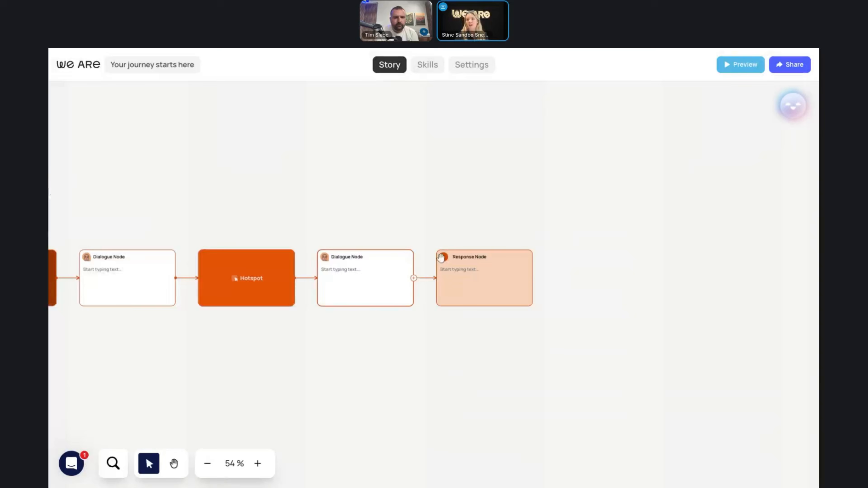
pyautogui.click(413, 278)
pyautogui.click(471, 288)
pyautogui.click(471, 289)
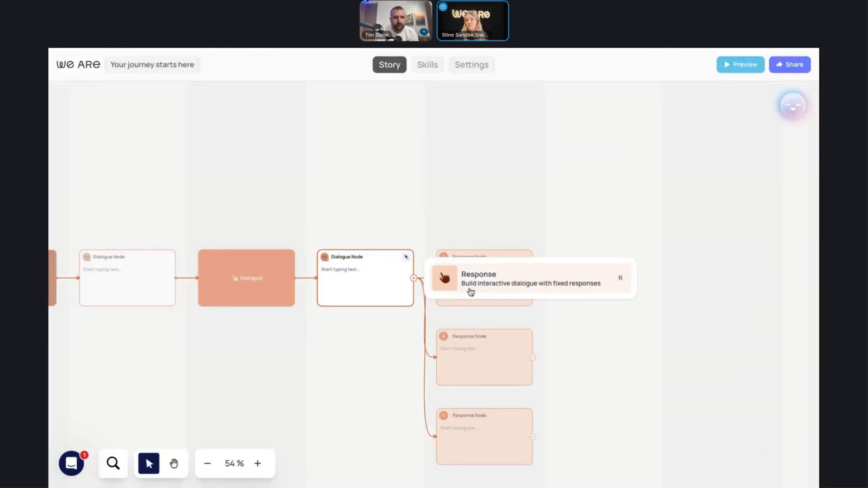
pyautogui.click(471, 292)
pyautogui.click(446, 177)
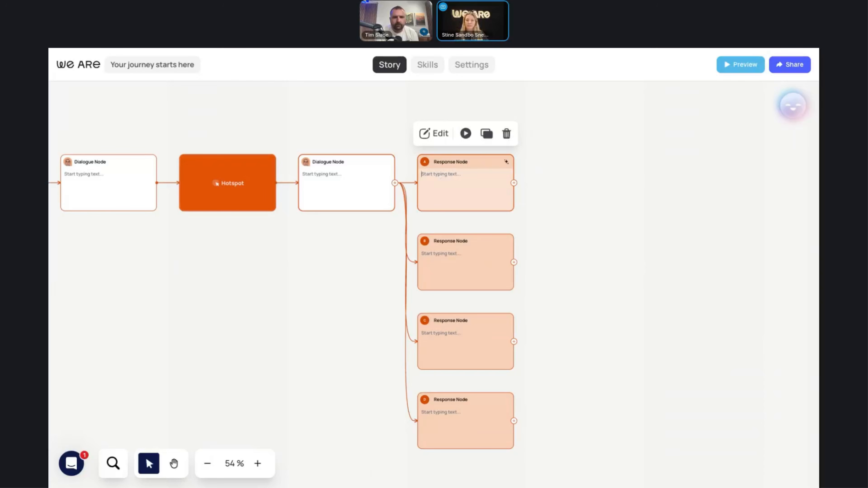
# Step: Preview the empty dialogue node before the three prioritizing responses, choosing "Try to prioritize on his own and hope he's making the right call."
pyautogui.moveTo(318, 269); pyautogui.dragTo(711, 281)
pyautogui.moveTo(320, 294); pyautogui.dragTo(769, 402)
pyautogui.moveTo(261, 316); pyautogui.dragTo(200, 375)
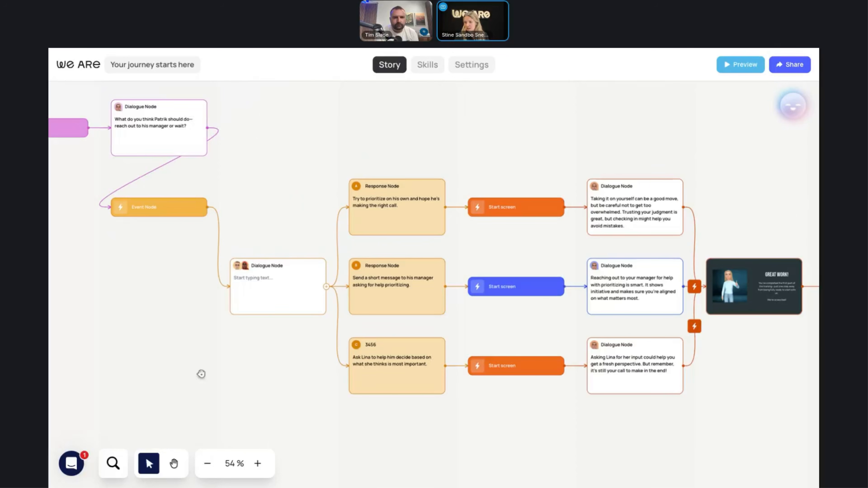
pyautogui.click(284, 289)
pyautogui.click(275, 237)
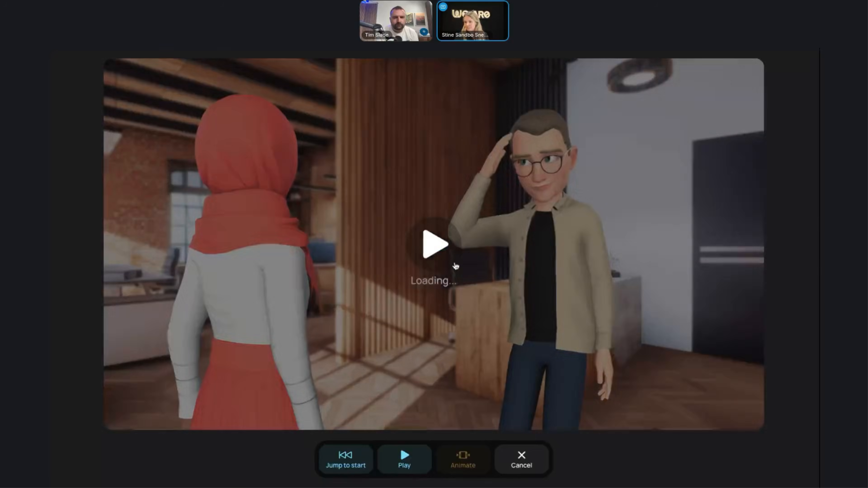
pyautogui.click(433, 245)
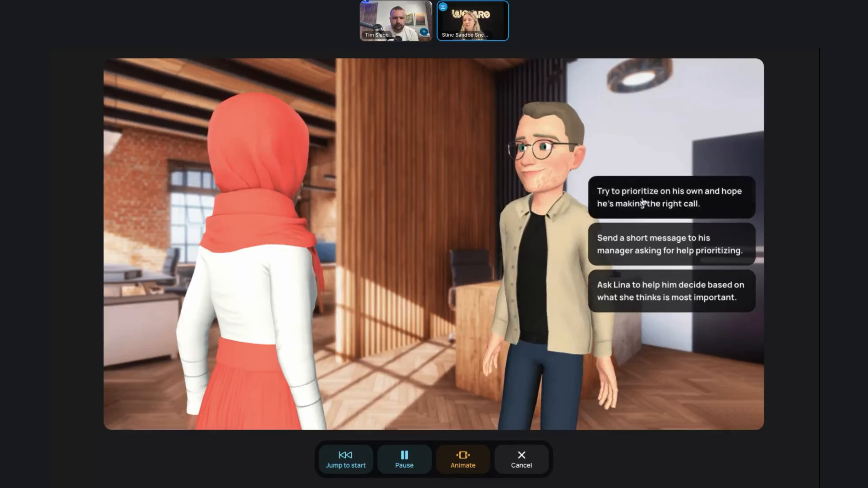
pyautogui.click(664, 203)
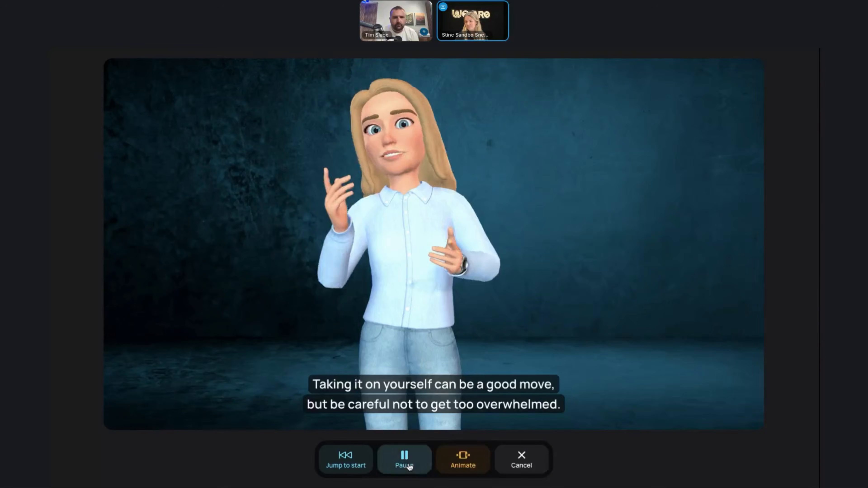
pyautogui.click(410, 467)
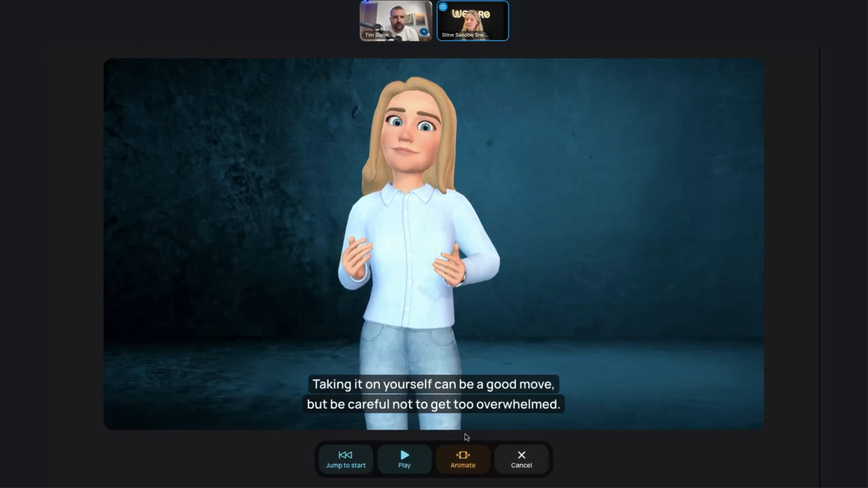
pyautogui.click(522, 460)
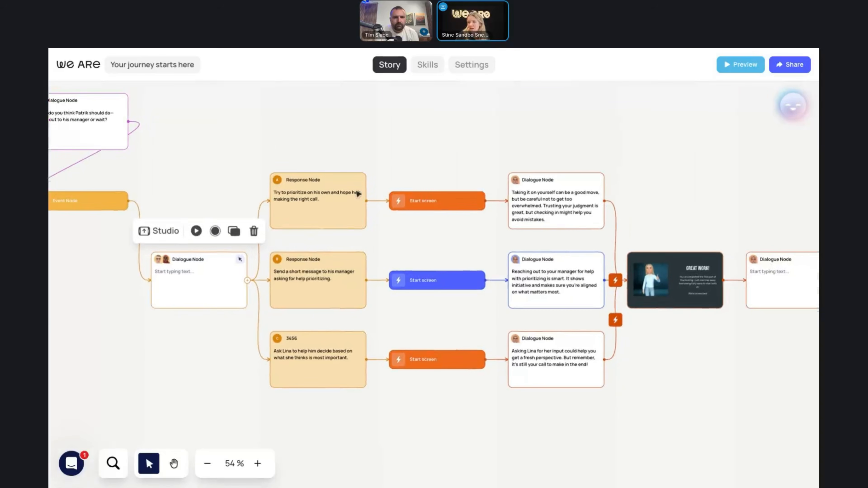
# Step: Zoom to 78% on the first response's branch and view its feedback dialogue "Taking it on yourself can be a good move" in the Studio
pyautogui.click(328, 209)
pyautogui.click(261, 468)
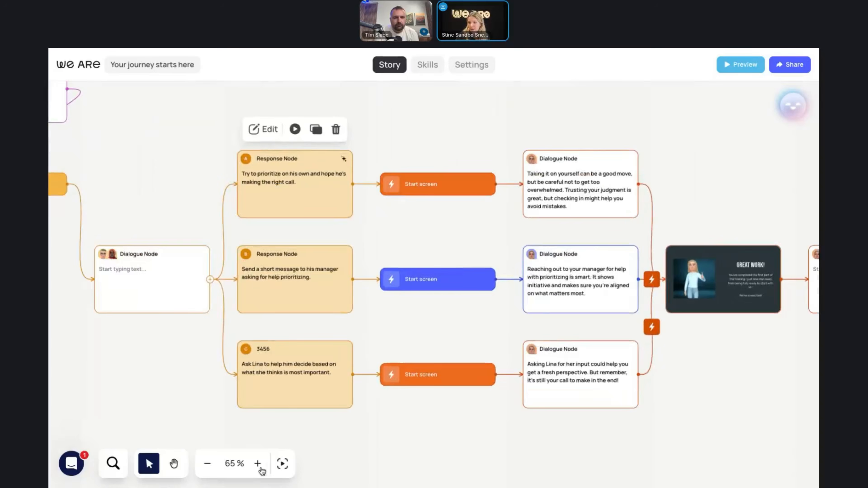
pyautogui.click(259, 467)
pyautogui.moveTo(441, 168)
pyautogui.mouseDown()
pyautogui.moveTo(453, 180)
pyautogui.moveTo(442, 171)
pyautogui.mouseUp()
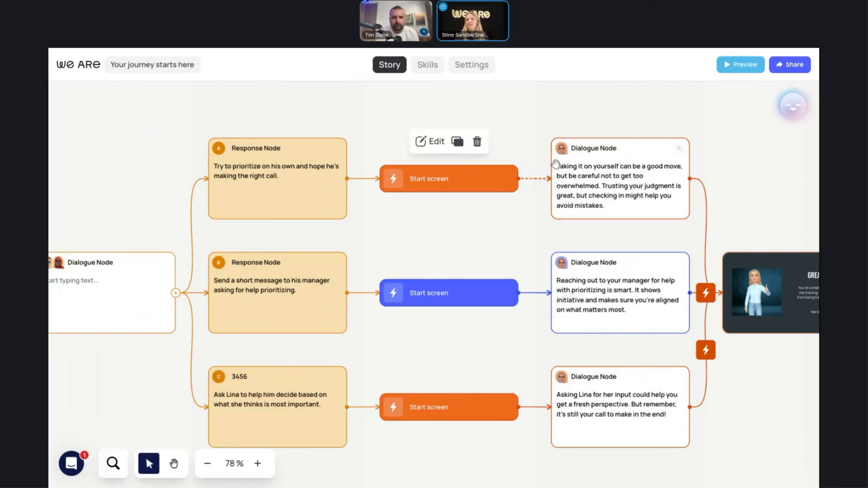
pyautogui.click(599, 188)
pyautogui.click(581, 119)
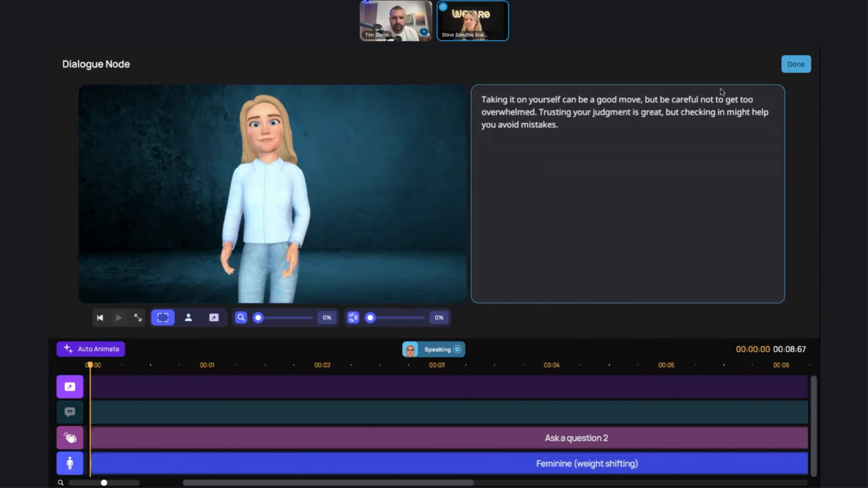
pyautogui.click(797, 64)
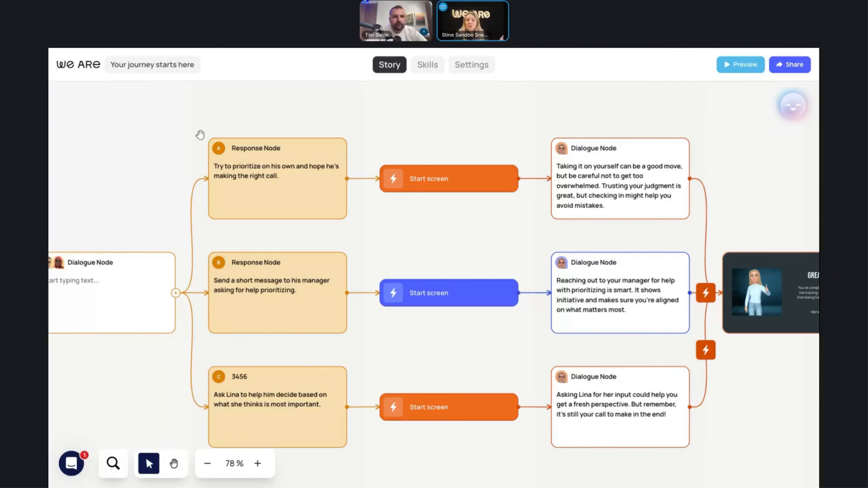
# Step: Return to the story folder and open the story "TRR demo"
pyautogui.click(66, 71)
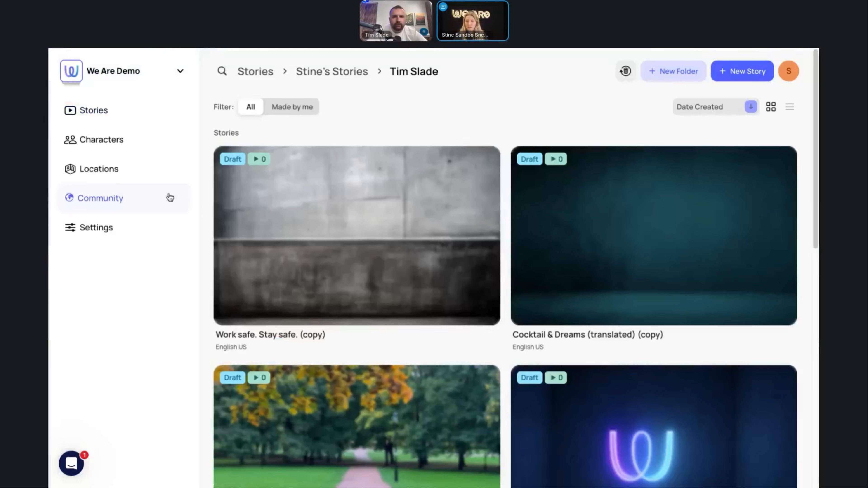
pyautogui.scroll(-10, 533, 323)
pyautogui.click(593, 207)
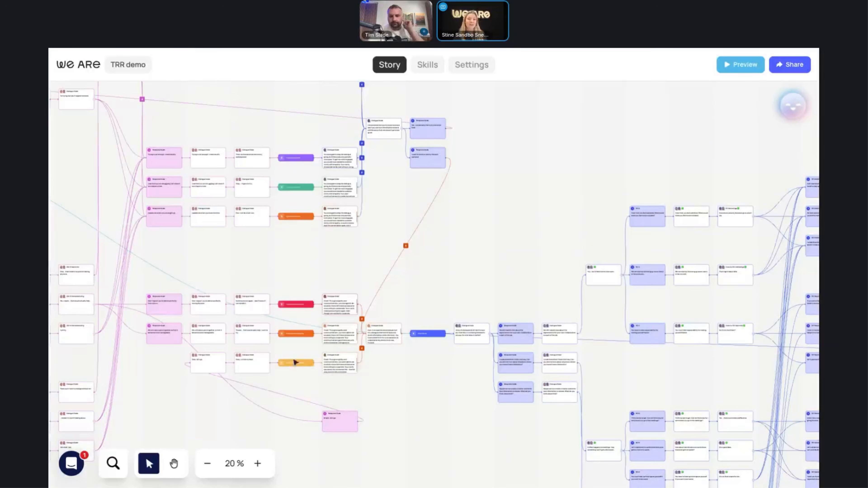
# Step: Preview the dialogue "I know that people think I don't share...", answering "I understand that it feels that way", and zoom the canvas to 50% on its branches
pyautogui.click(258, 464)
pyautogui.click(259, 465)
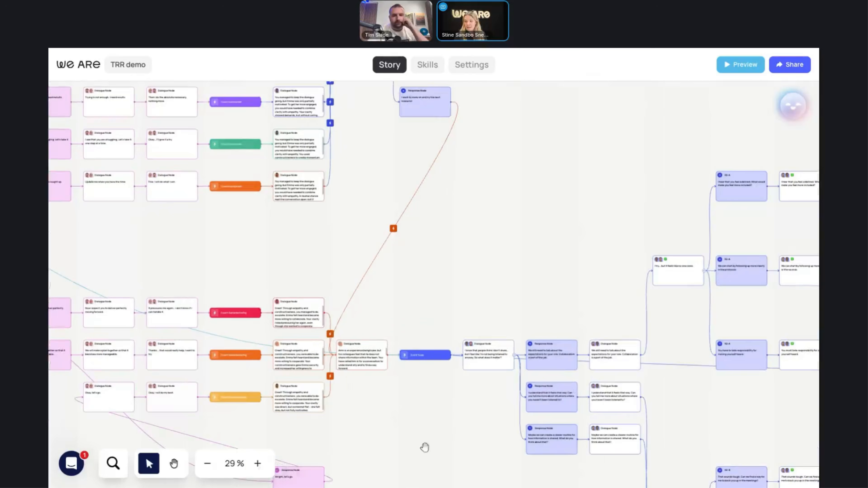
pyautogui.moveTo(422, 448); pyautogui.dragTo(290, 380)
pyautogui.click(323, 296)
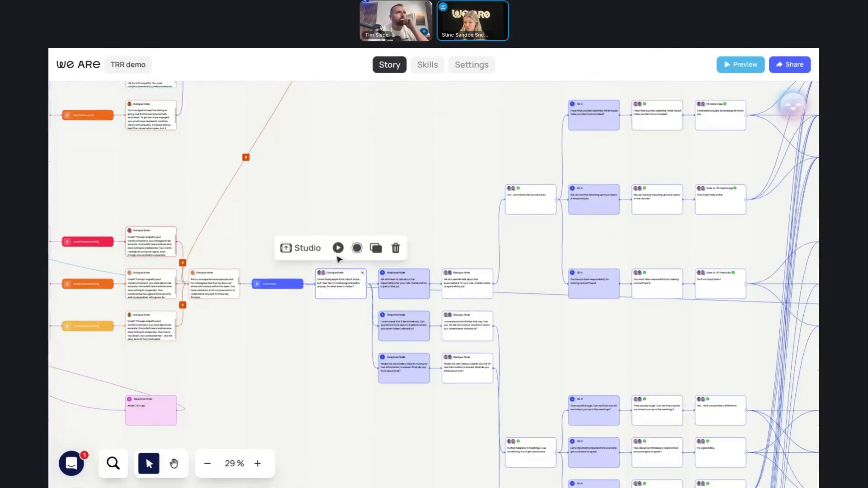
pyautogui.click(339, 248)
pyautogui.click(442, 247)
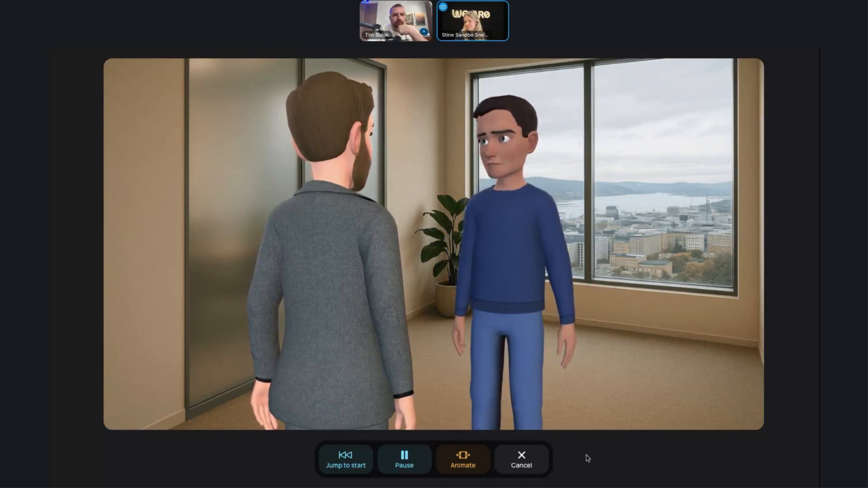
pyautogui.click(646, 260)
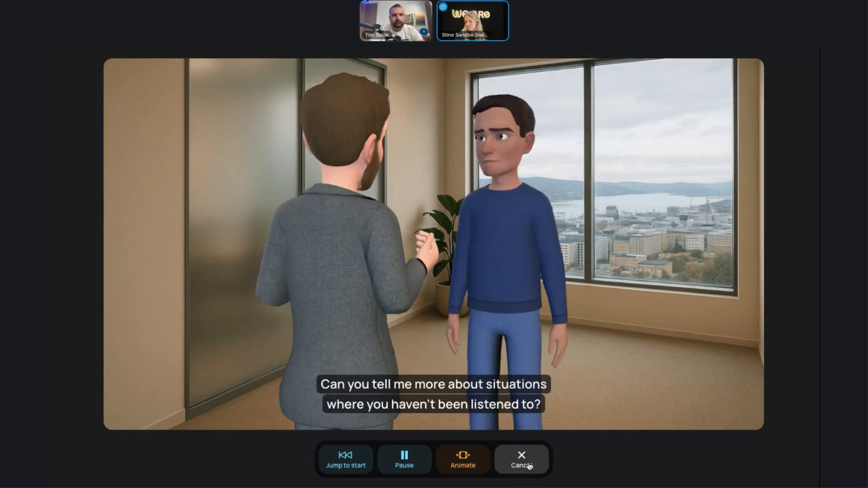
pyautogui.click(522, 460)
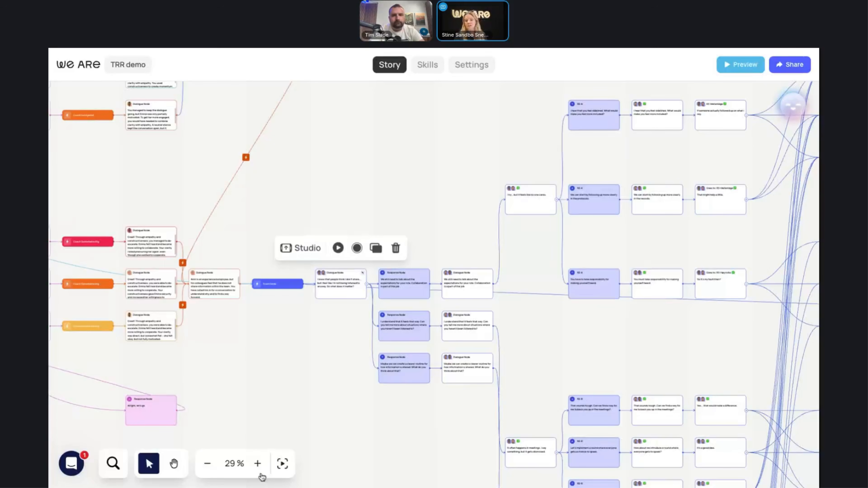
pyautogui.click(258, 464)
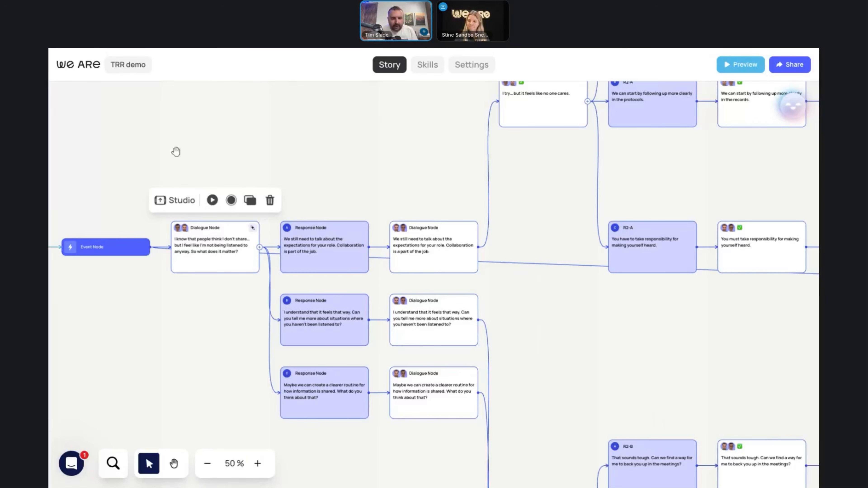
# Step: Move the dialogue node "I know that people think I don't share..." down level with the middle response, "I understand that it feels that way."
pyautogui.scroll(-1, 404, 193)
pyautogui.click(257, 463)
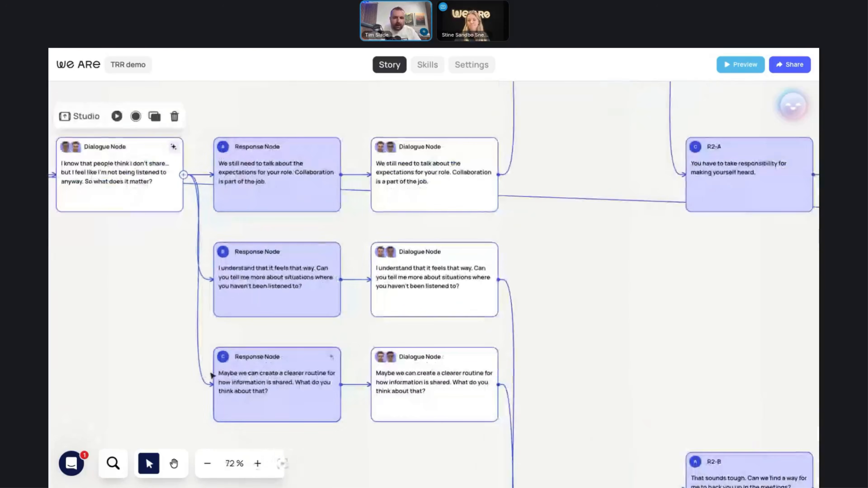
pyautogui.moveTo(123, 355); pyautogui.dragTo(172, 346)
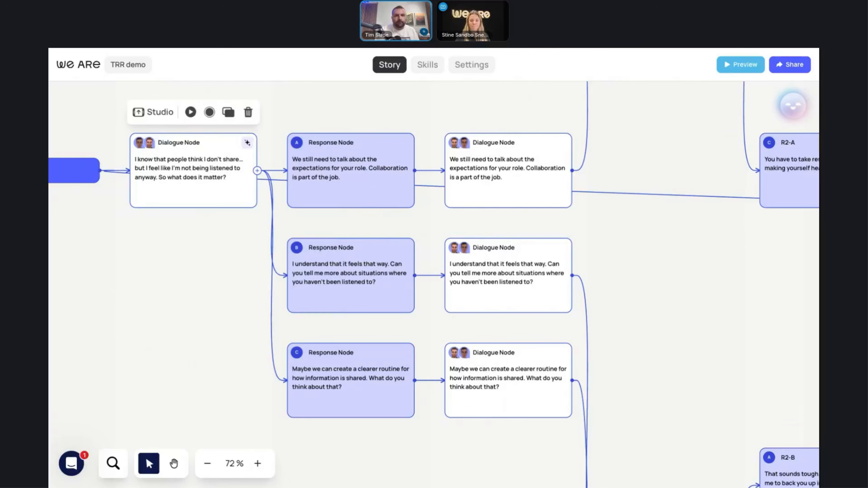
pyautogui.moveTo(166, 206); pyautogui.dragTo(155, 249)
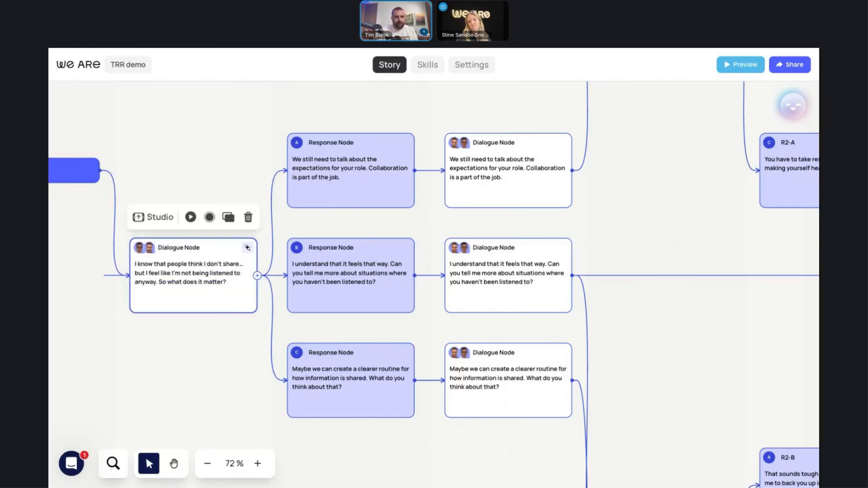
# Step: Preview the moved dialogue node up to its three response choices and close the preview without answering
pyautogui.click(190, 218)
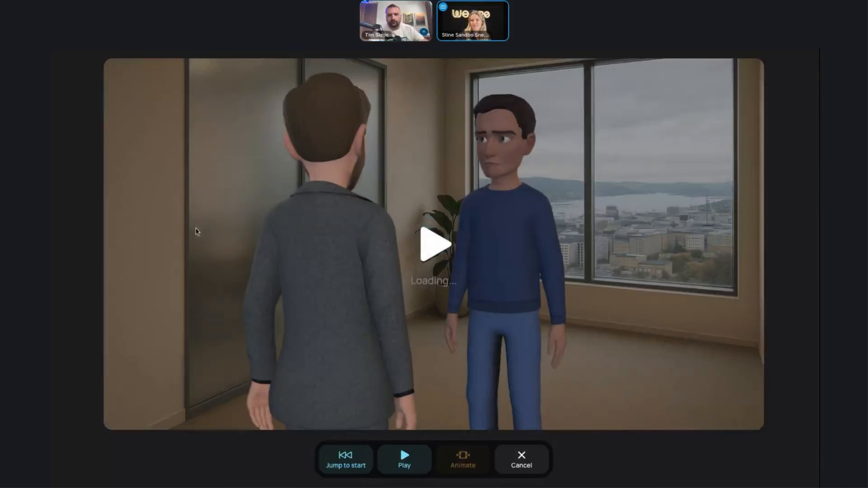
pyautogui.click(435, 244)
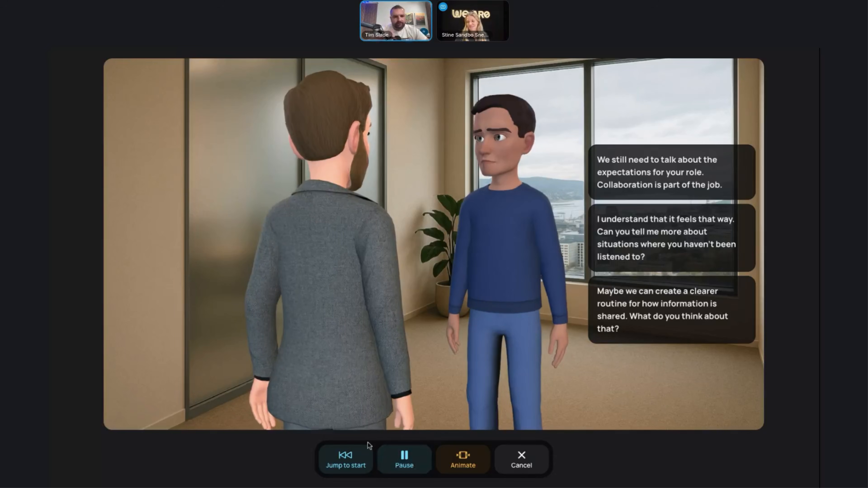
pyautogui.click(520, 461)
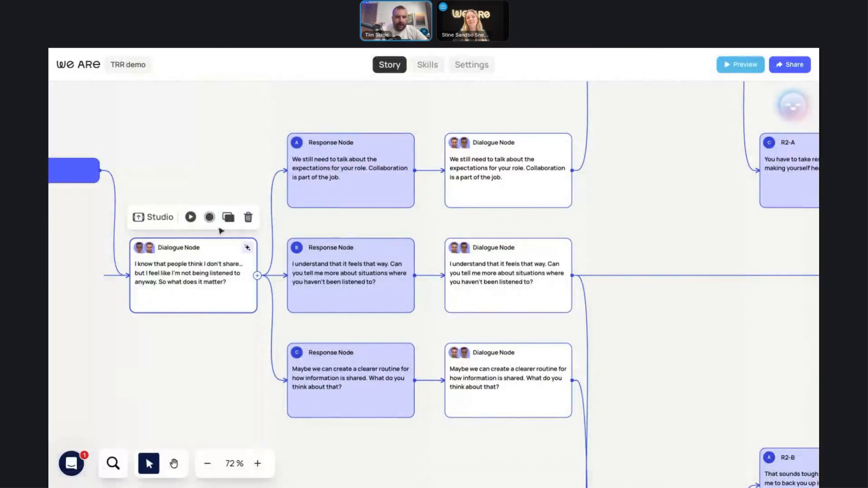
# Step: Examine the voiceover and Skill Explorer settings of the response "We still need to talk about the expectations for your role."
pyautogui.click(337, 193)
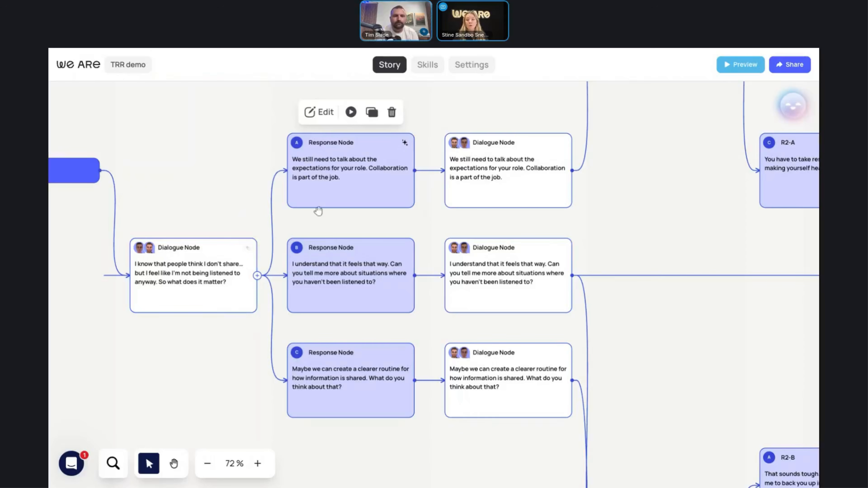
pyautogui.click(339, 162)
pyautogui.click(321, 112)
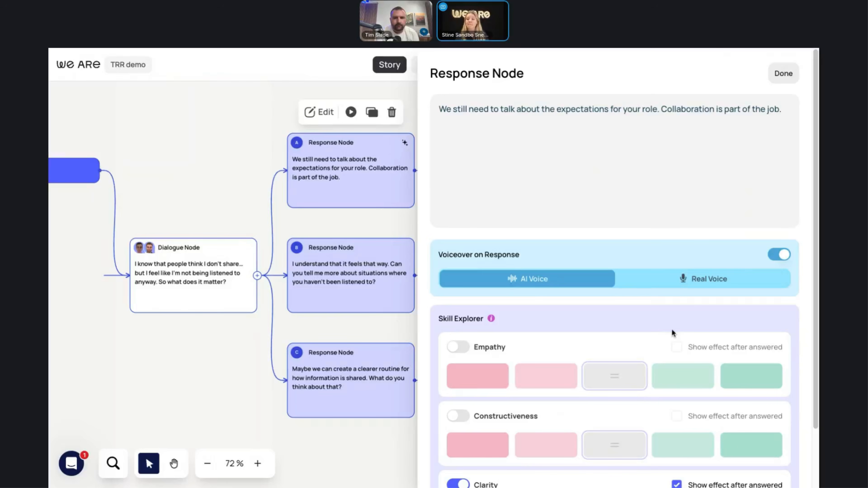
pyautogui.scroll(-1, 643, 381)
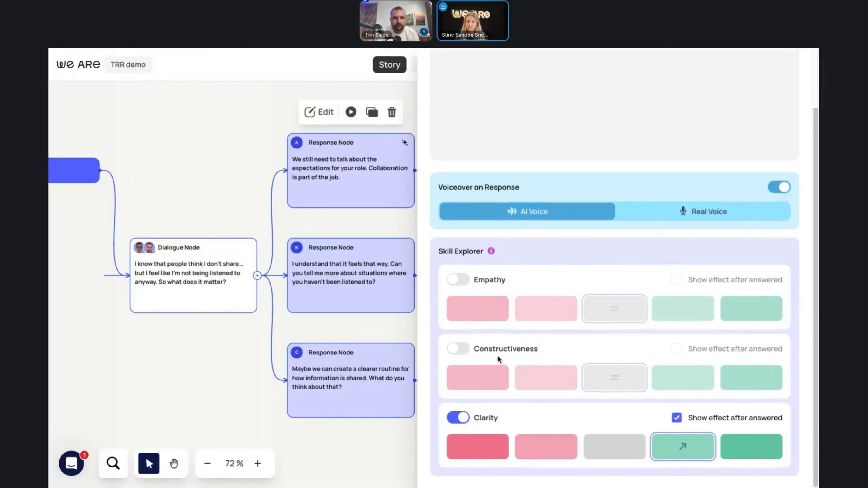
pyautogui.scroll(2, 808, 76)
pyautogui.click(783, 73)
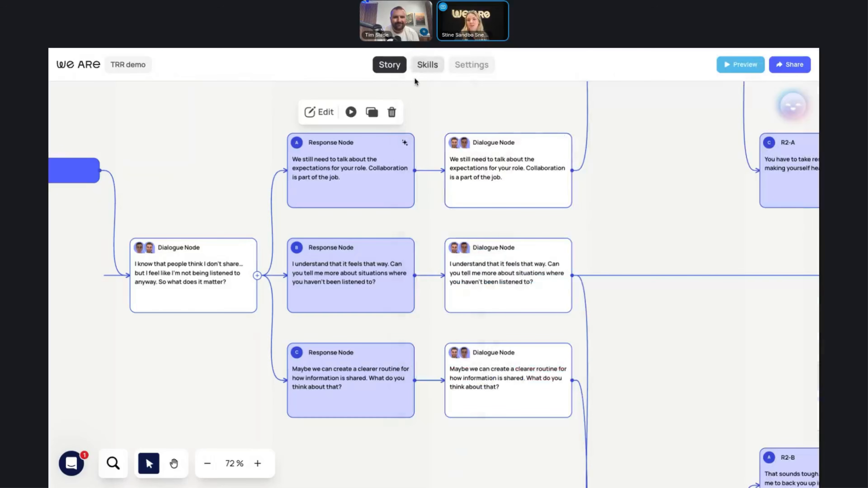
# Step: Turn on the display of the skill consequence for Empathy in the story's Skill Explorer
pyautogui.click(427, 69)
pyautogui.scroll(-3, 255, 268)
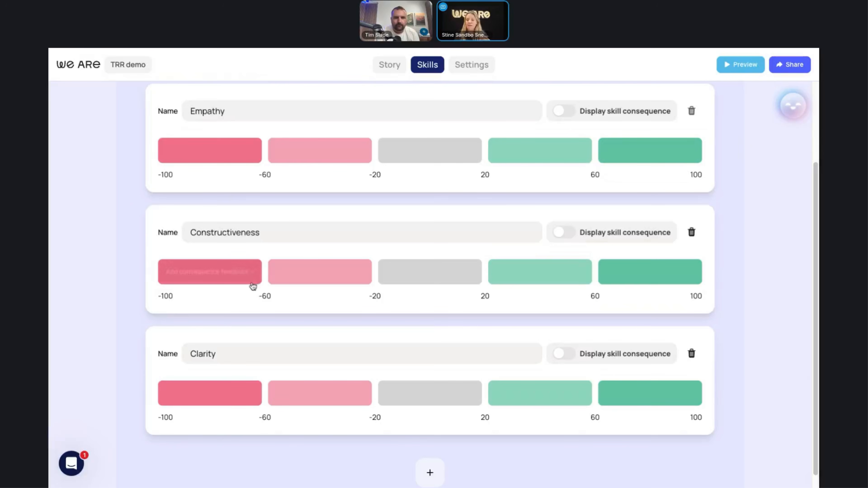
pyautogui.scroll(-1, 525, 330)
pyautogui.scroll(3, 529, 228)
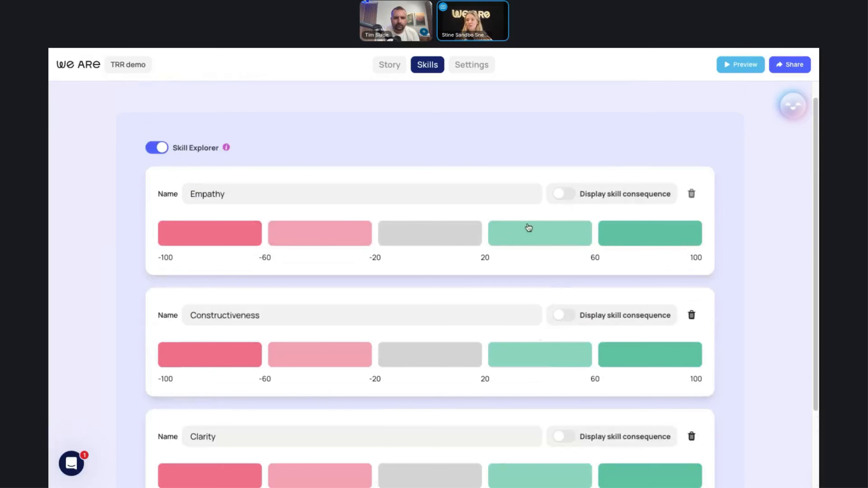
pyautogui.click(569, 196)
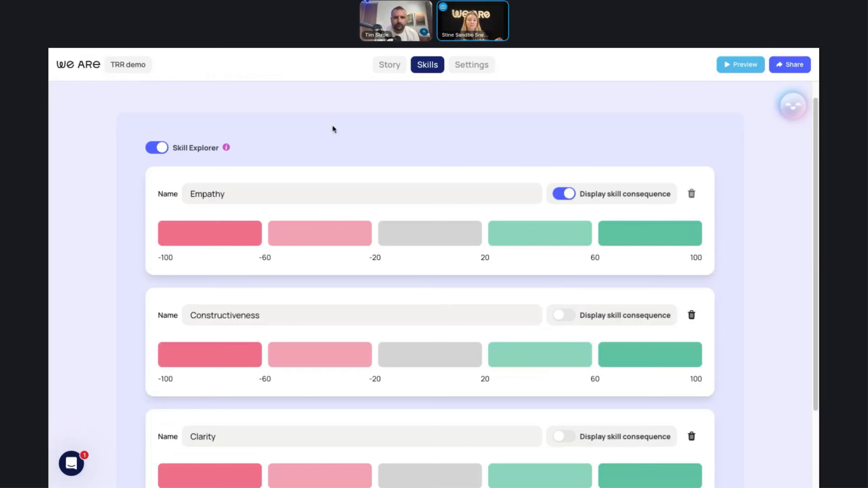
# Step: Return to the story canvas and review the skill effects of response A, including its Clarity rating
pyautogui.click(390, 65)
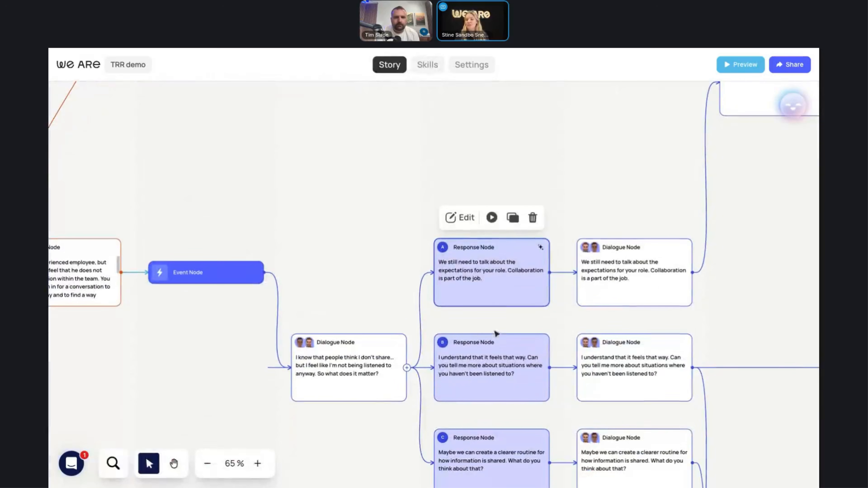
pyautogui.click(462, 218)
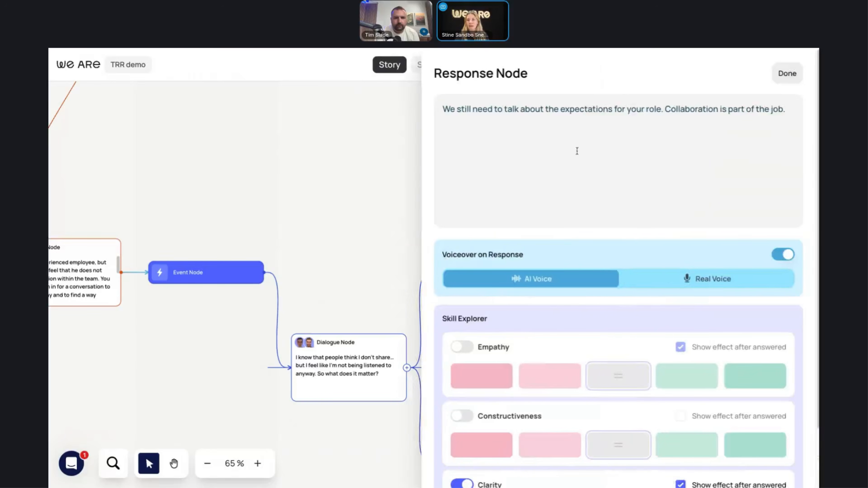
pyautogui.scroll(-3, 498, 416)
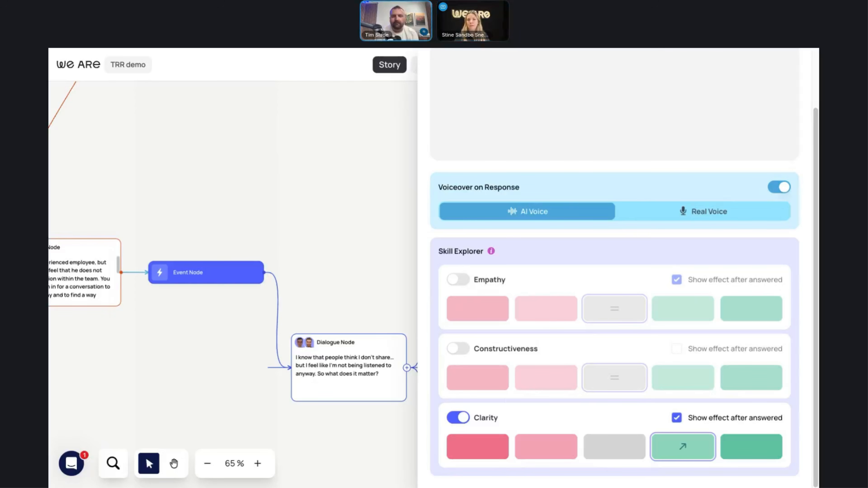
pyautogui.click(376, 189)
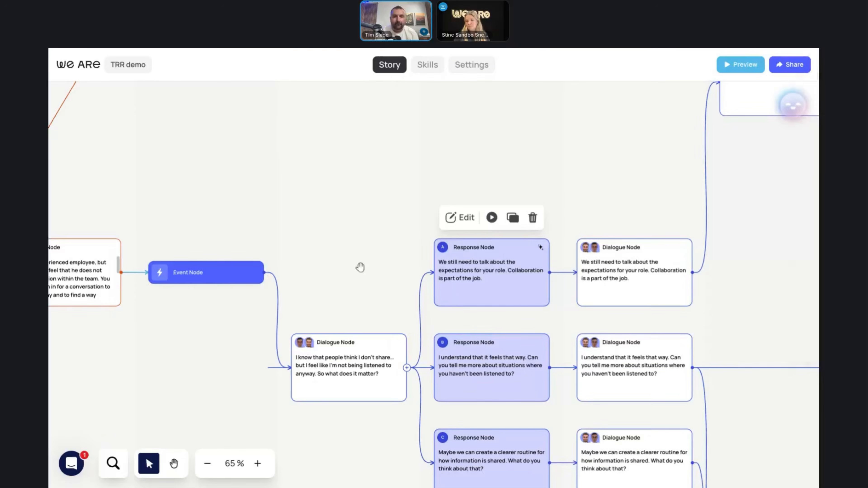
# Step: Review the Empathy effect and other skill settings of the response "I understand that it feels that way."
pyautogui.moveTo(358, 267); pyautogui.dragTo(334, 179)
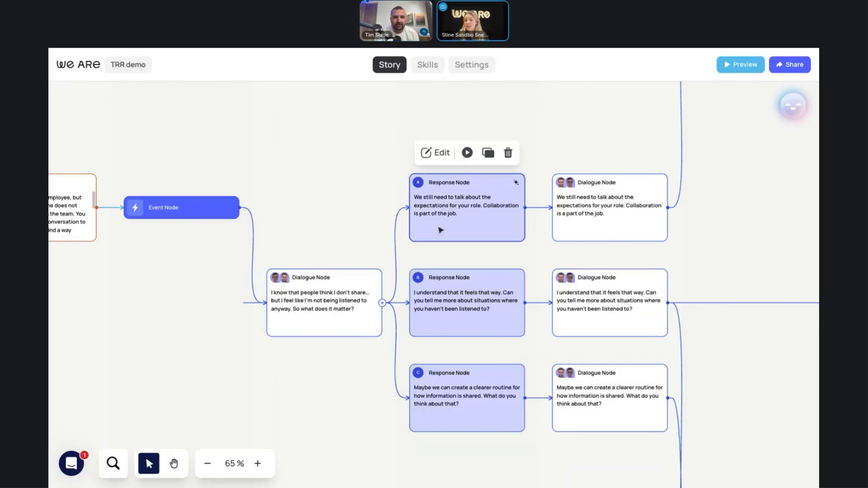
pyautogui.click(439, 248)
pyautogui.scroll(-2, 611, 301)
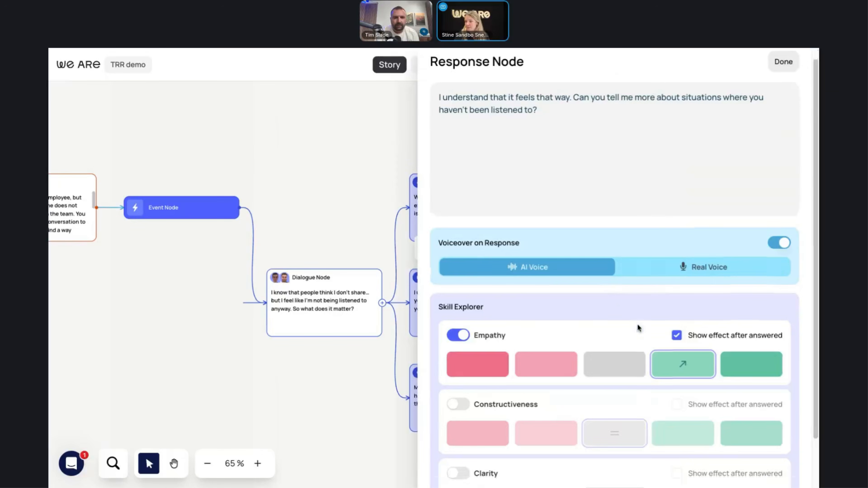
pyautogui.click(343, 186)
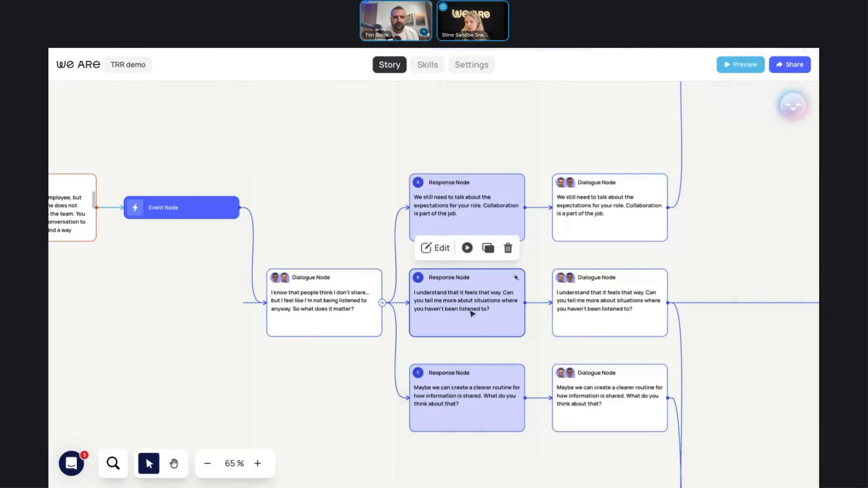
pyautogui.click(441, 252)
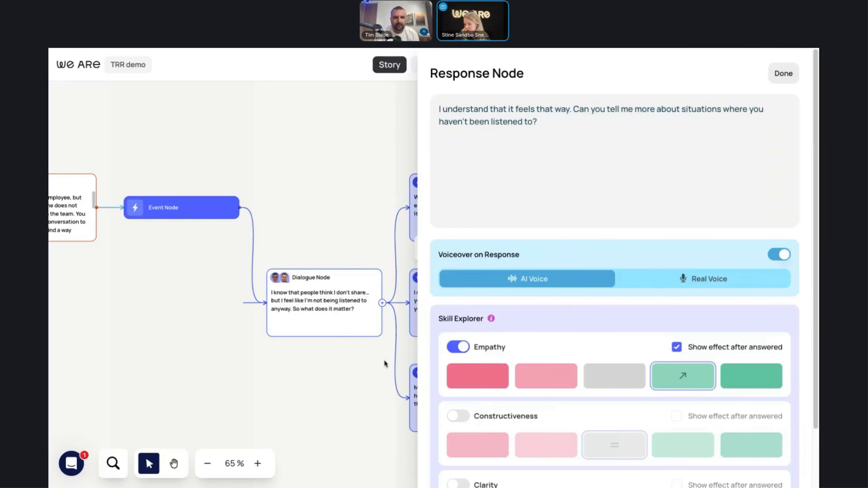
pyautogui.scroll(-1, 696, 354)
pyautogui.click(781, 60)
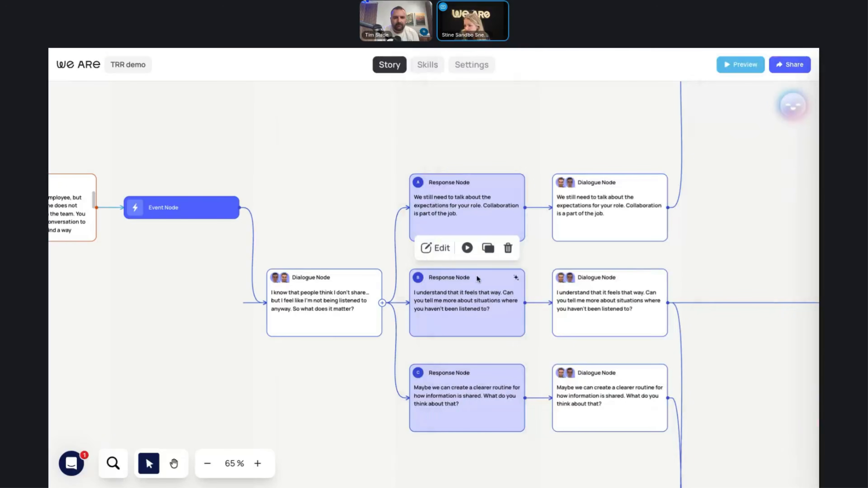
# Step: Preview the opening dialogue with the answer "I understand that it feels that way," and check the story's skills overview
pyautogui.moveTo(323, 303)
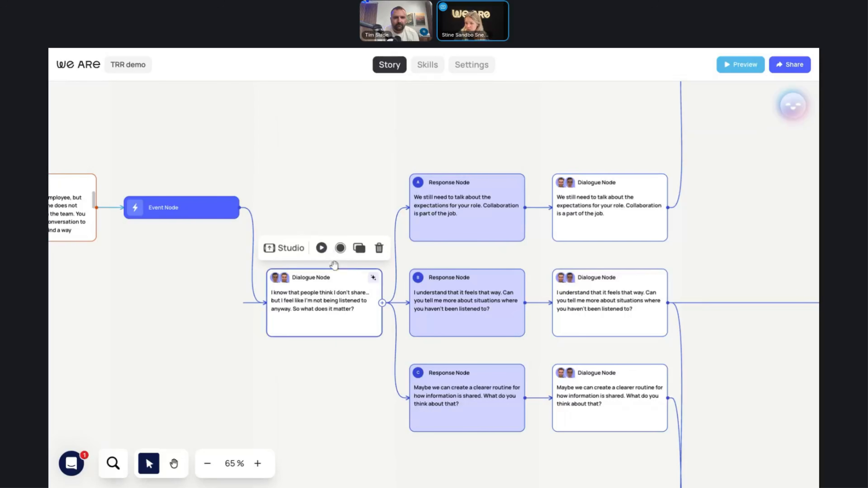
pyautogui.click(322, 249)
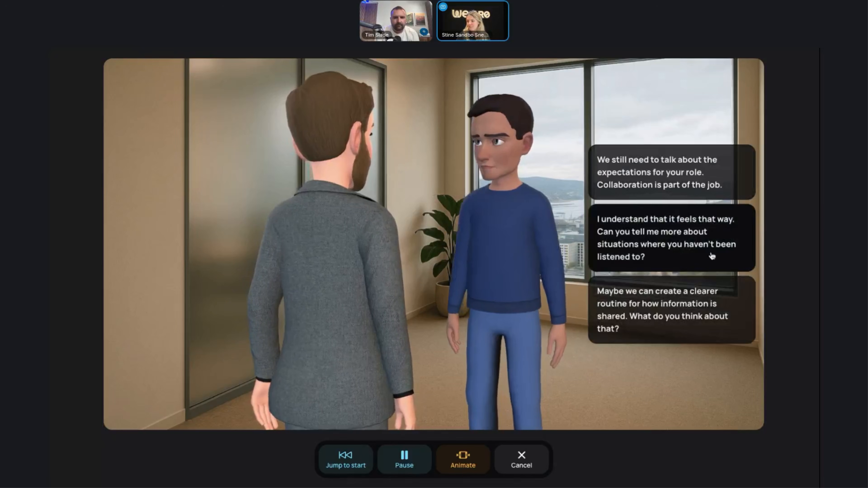
pyautogui.click(712, 255)
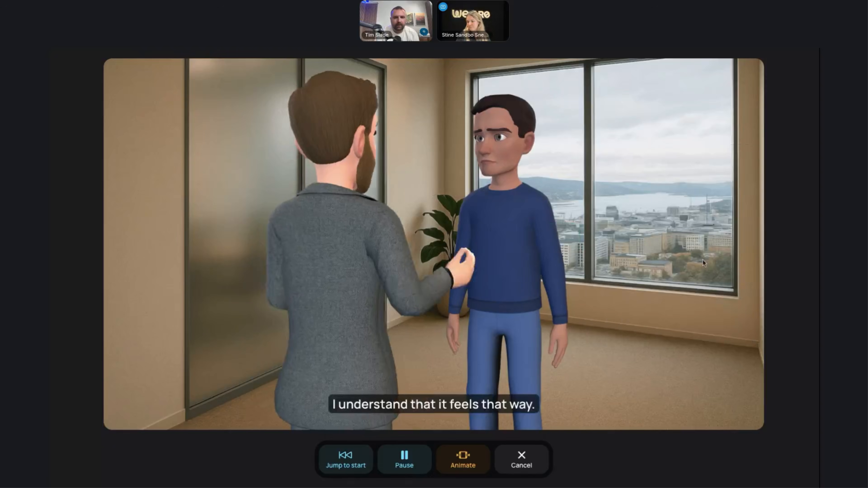
pyautogui.click(521, 449)
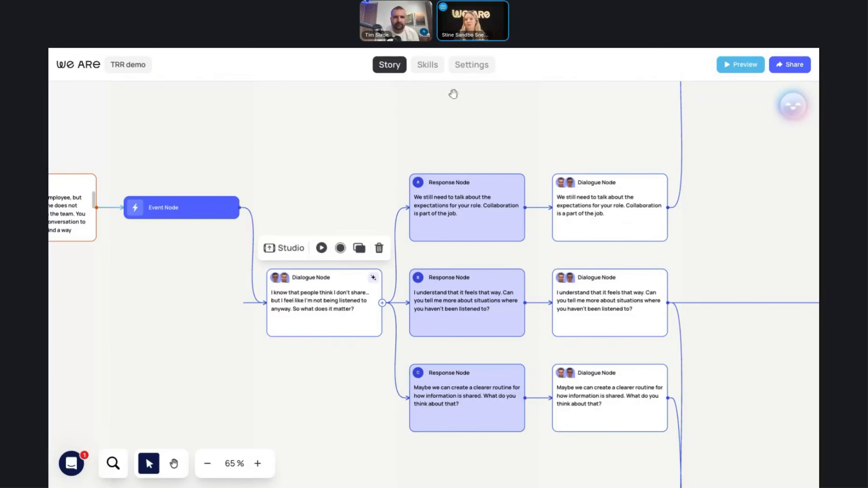
pyautogui.click(434, 68)
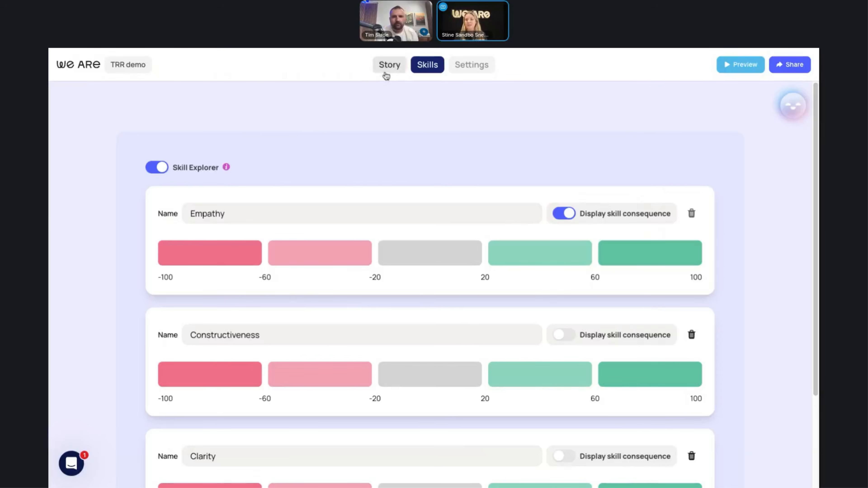
pyautogui.click(390, 67)
# Step: Add an End node after the "Scenario 1" response at the far end of the story
pyautogui.scroll(-2, 283, 382)
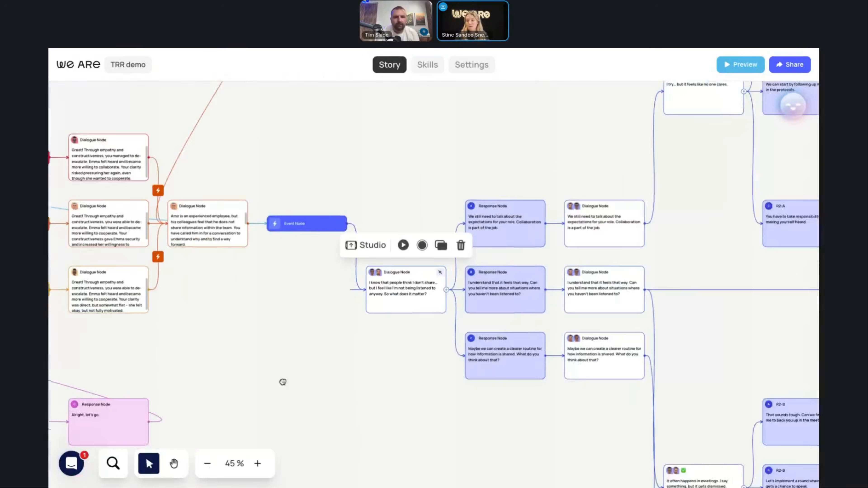
pyautogui.hscroll(10, 283, 382)
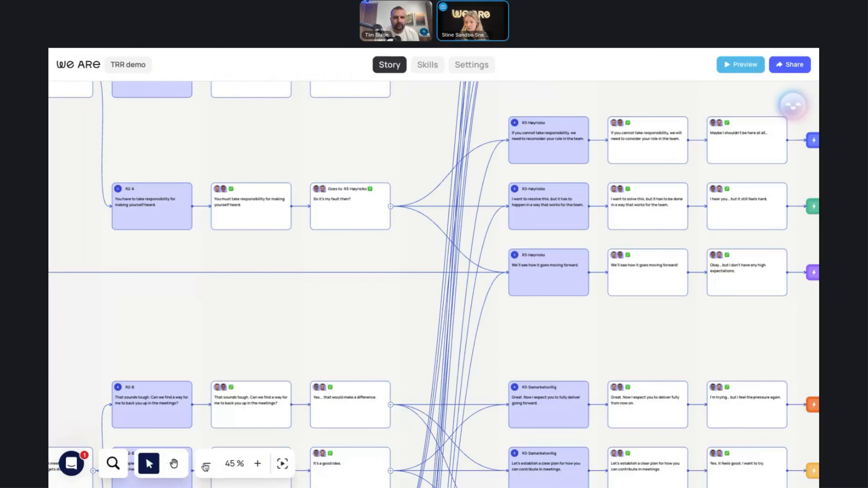
pyautogui.click(205, 465)
pyautogui.click(206, 465)
pyautogui.hscroll(10, 535, 330)
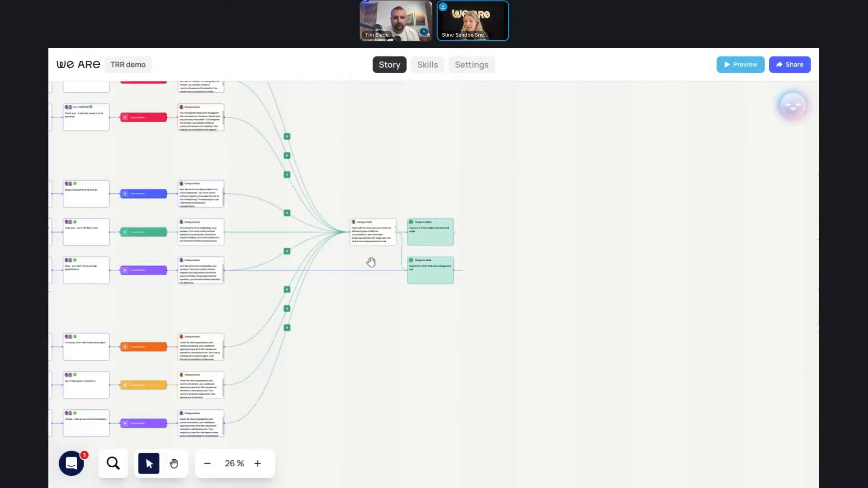
pyautogui.click(258, 463)
pyautogui.click(258, 464)
pyautogui.hscroll(3, 396, 398)
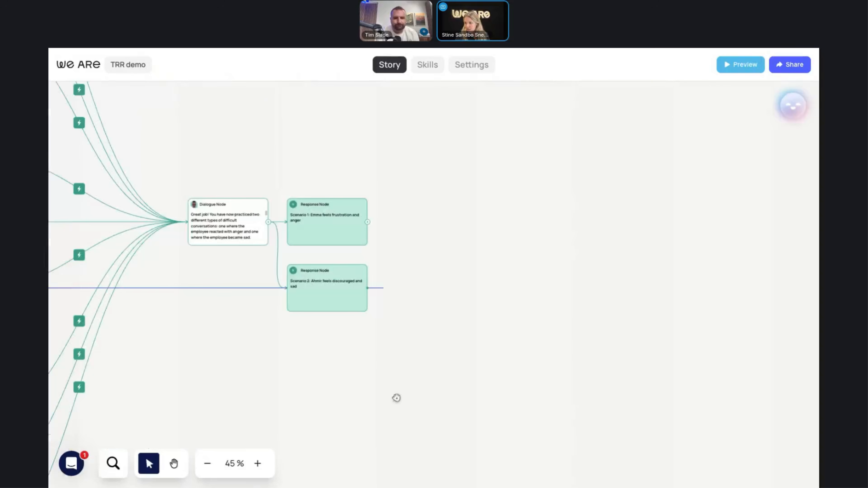
pyautogui.click(367, 222)
pyautogui.click(428, 314)
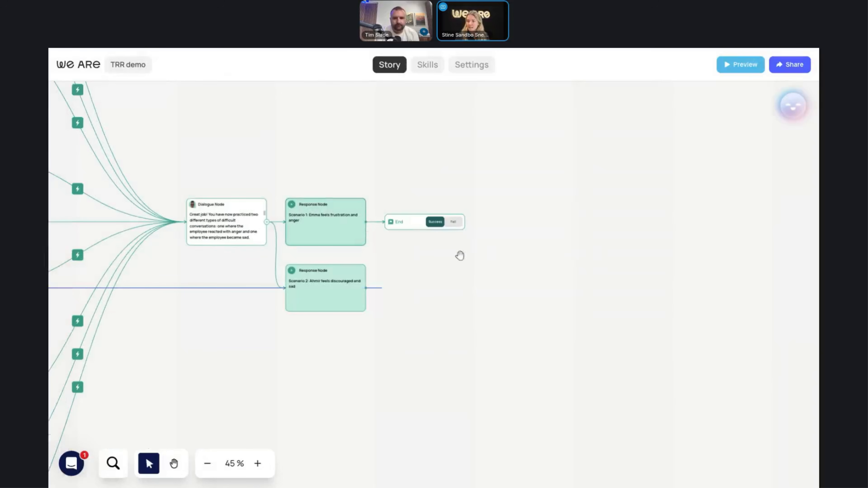
# Step: Open the new End node's feedback settings, switch its outcome to Fail and set it back to Success
pyautogui.click(417, 223)
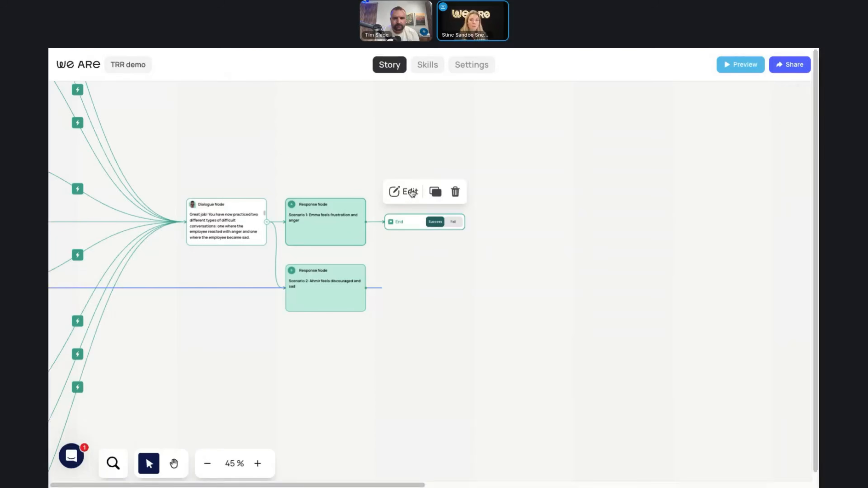
pyautogui.click(411, 192)
pyautogui.click(696, 104)
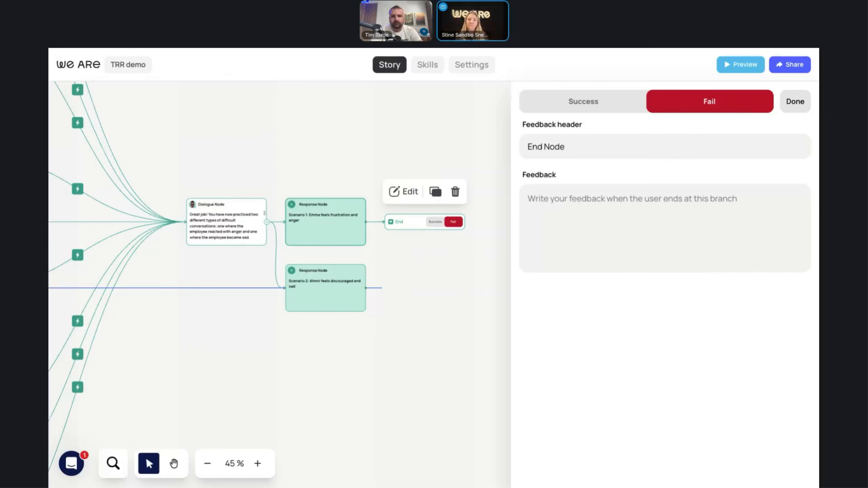
pyautogui.click(610, 109)
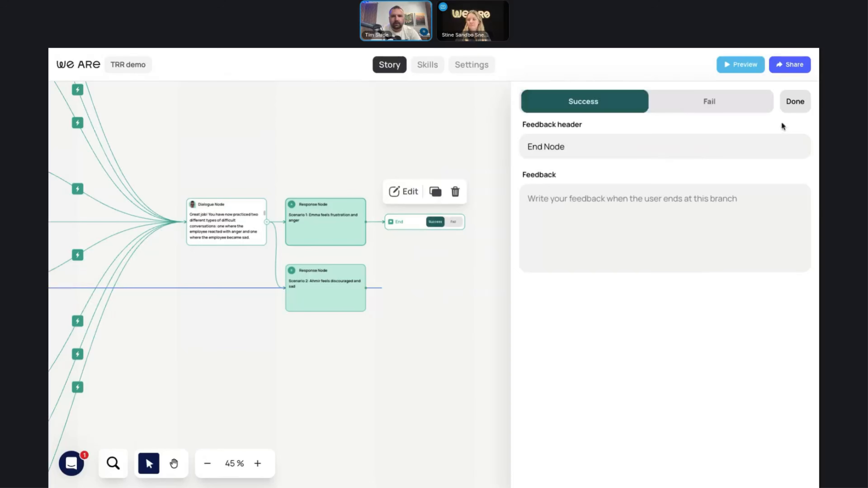
# Step: Close the End node's feedback settings and delete that End node after the "Scenario 1" response
pyautogui.click(795, 102)
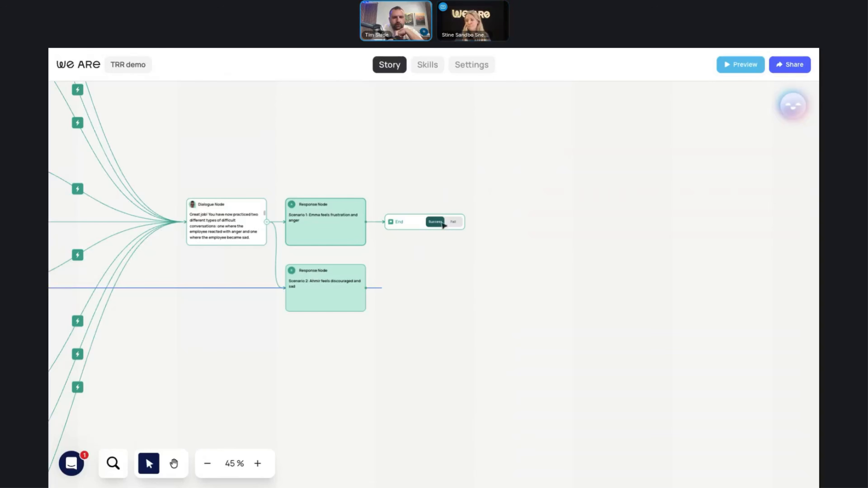
pyautogui.click(420, 222)
pyautogui.click(456, 192)
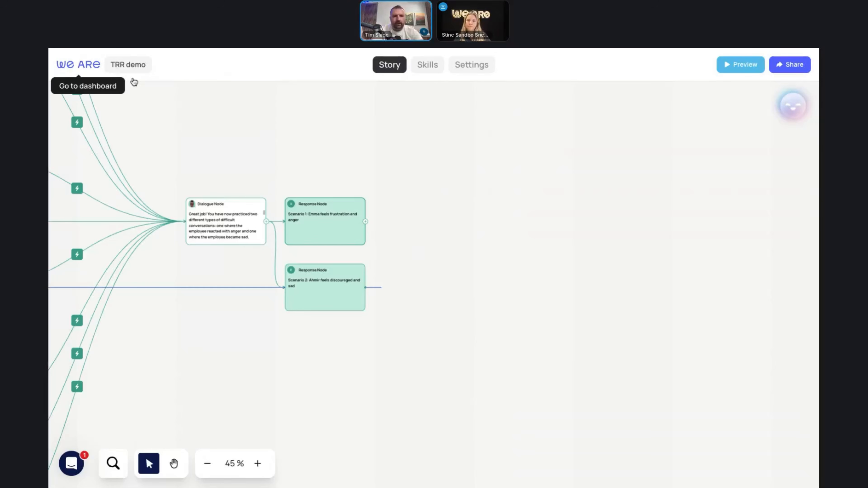
# Step: Return to the dashboard and open the published story "Your journey starts here"
pyautogui.moveTo(548, 202); pyautogui.dragTo(504, 168)
pyautogui.click(88, 67)
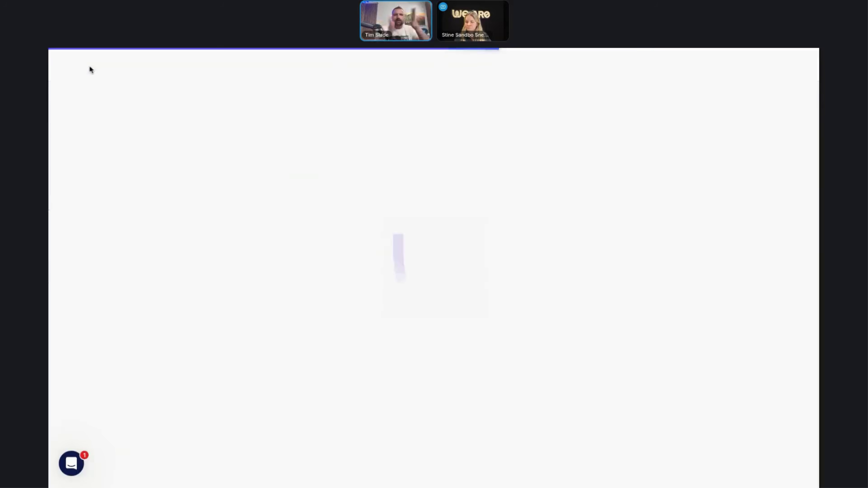
pyautogui.scroll(-5, 599, 352)
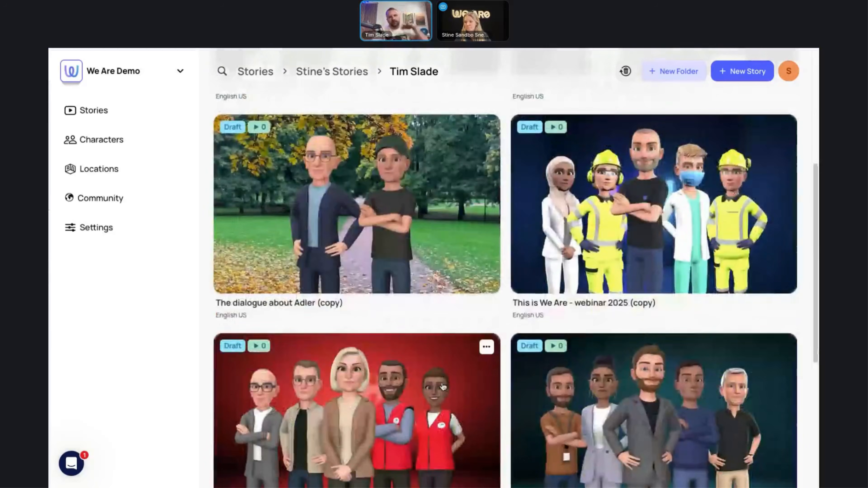
pyautogui.scroll(-5, 274, 373)
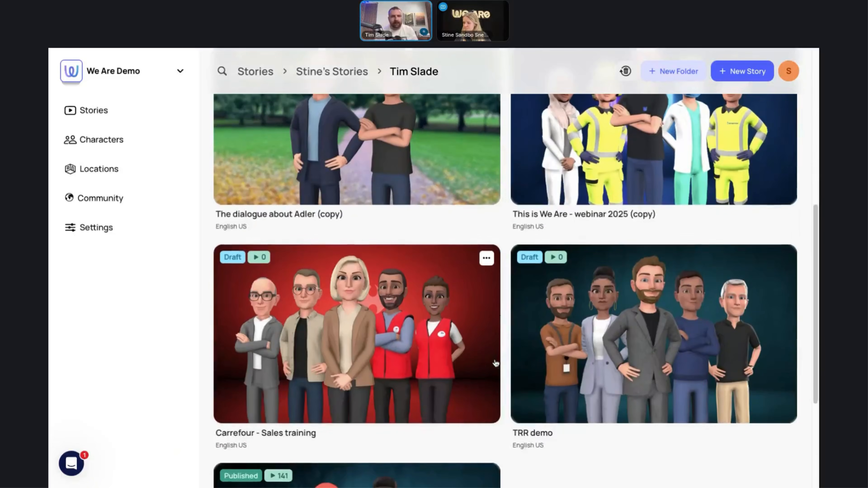
pyautogui.scroll(-3, 492, 363)
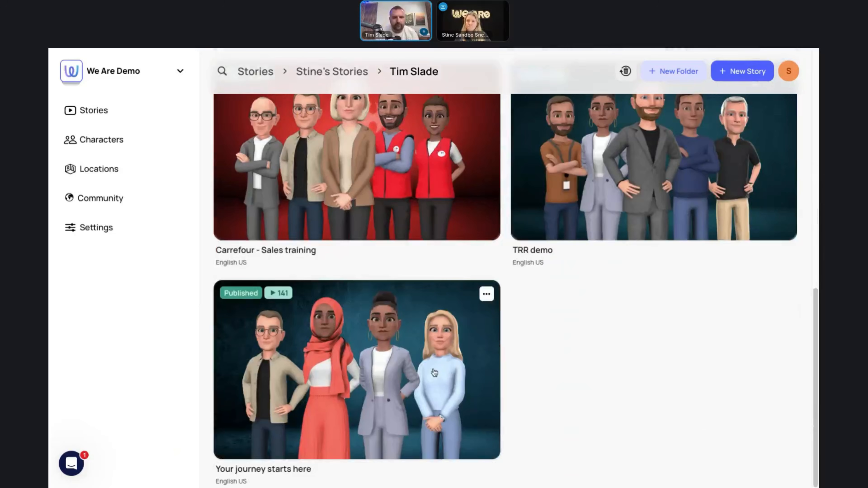
pyautogui.click(378, 367)
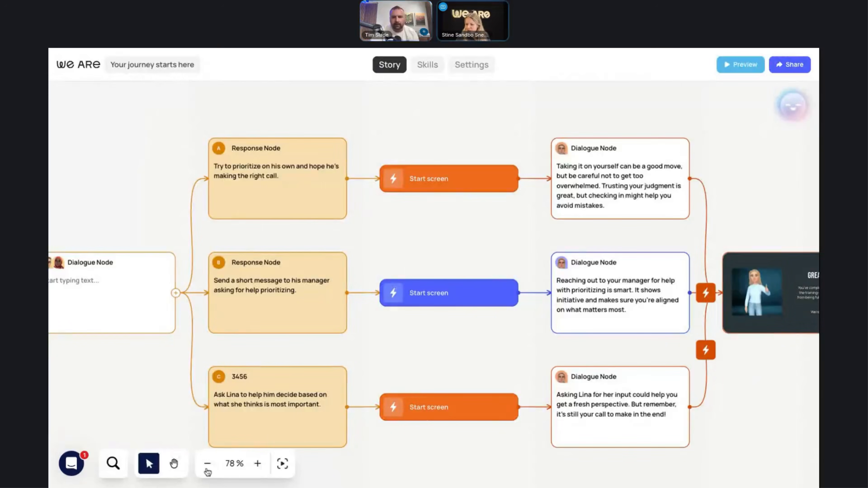
# Step: Add a Dialogue node after the first of the four responses at the far end of the story
pyautogui.click(208, 467)
pyautogui.click(208, 468)
pyautogui.click(208, 468)
pyautogui.moveTo(620, 410); pyautogui.dragTo(125, 345)
pyautogui.click(208, 463)
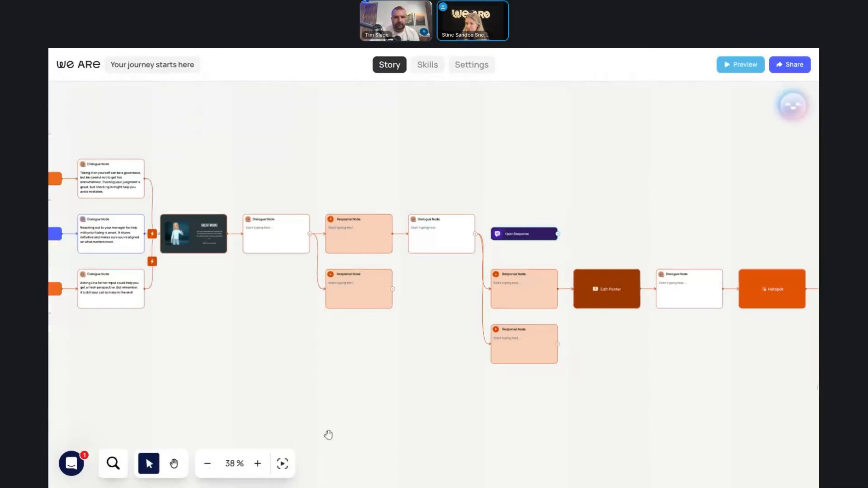
pyautogui.moveTo(531, 405); pyautogui.dragTo(121, 363)
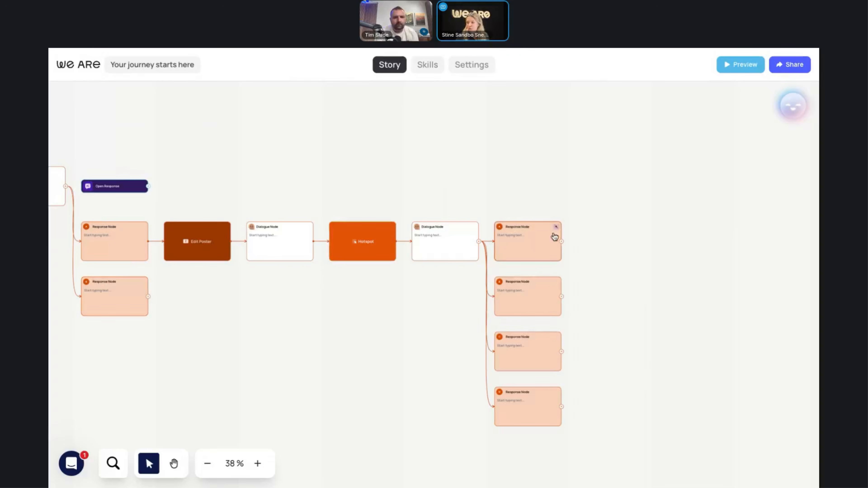
pyautogui.click(561, 242)
pyautogui.click(631, 155)
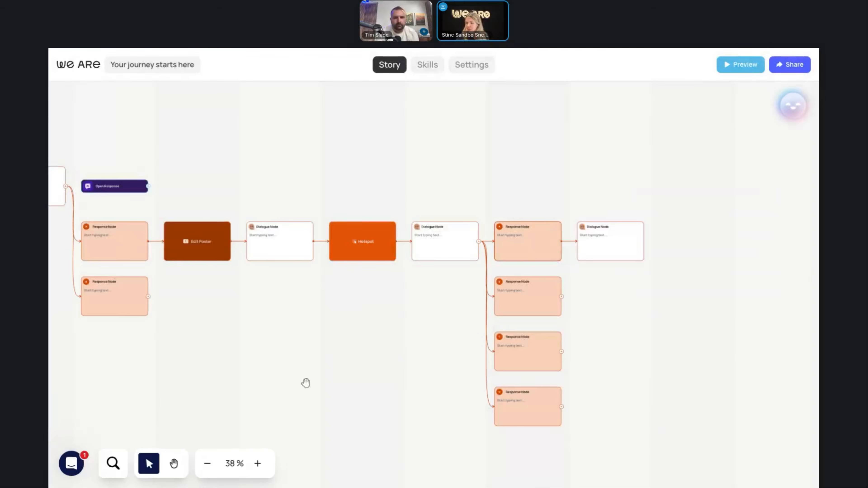
# Step: Delete the two lowest responses at the story's far end and connect the remaining second response to the new Dialogue node
pyautogui.click(208, 464)
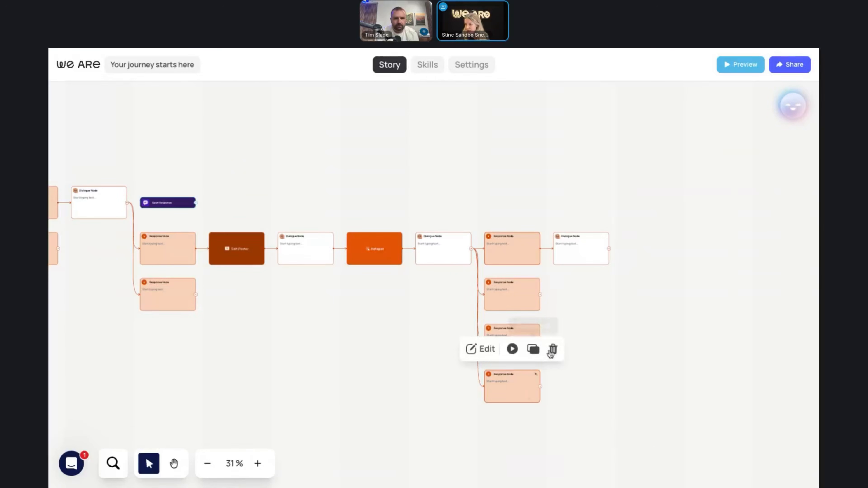
pyautogui.click(551, 353)
pyautogui.click(552, 304)
pyautogui.moveTo(540, 295); pyautogui.dragTo(621, 270)
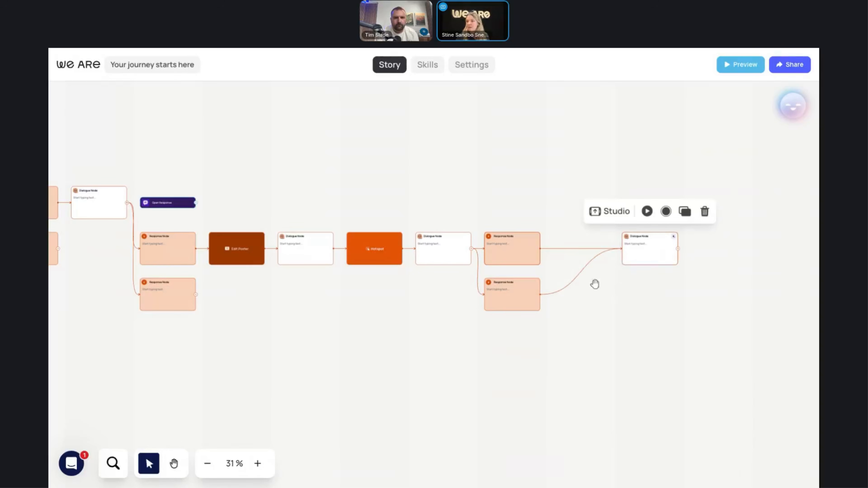
# Step: Add an End node after the merged Dialogue node and review its feedback settings, keeping the outcome as Success
pyautogui.click(677, 250)
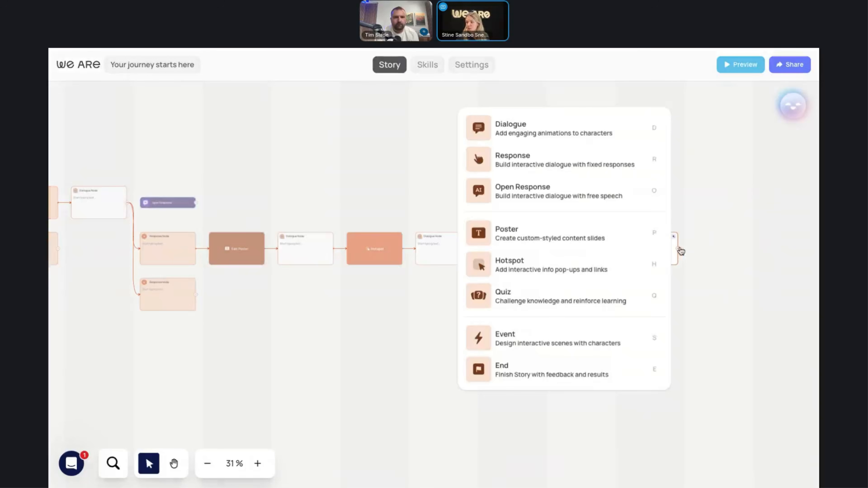
pyautogui.click(541, 362)
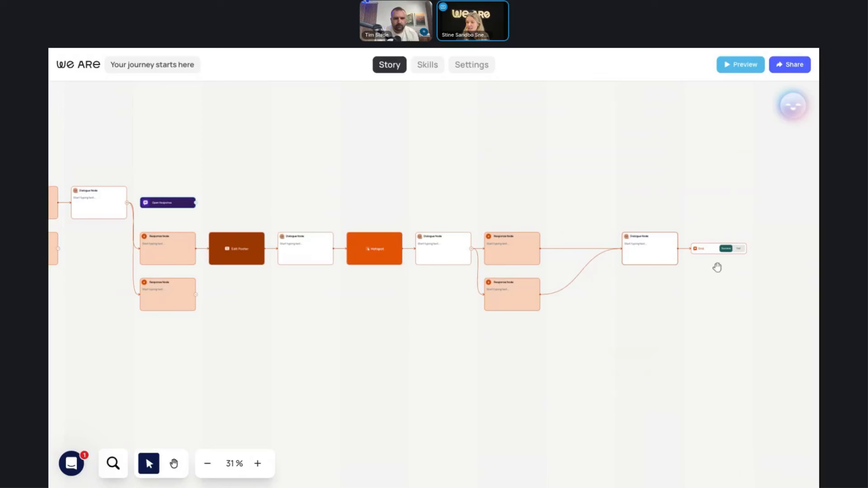
pyautogui.click(706, 248)
pyautogui.click(702, 222)
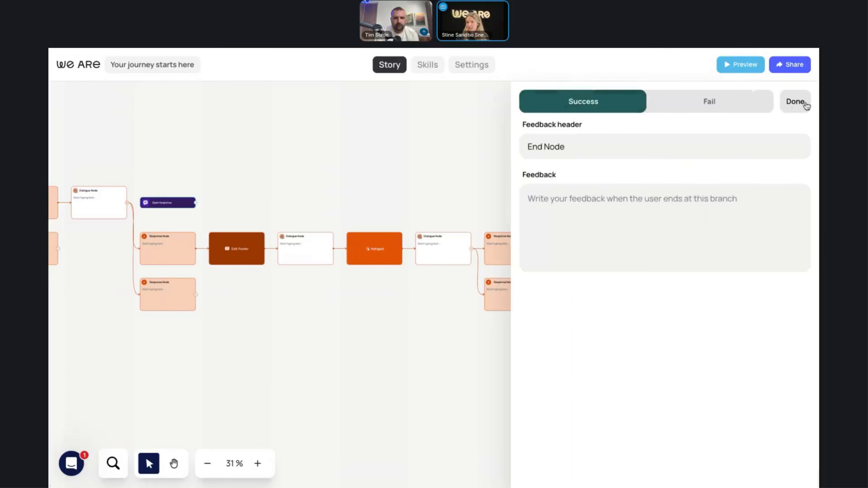
pyautogui.click(795, 102)
# Step: Move the second response beneath the Open Response further down and extend it with a Dialogue node that has two responses
pyautogui.moveTo(172, 310); pyautogui.dragTo(172, 356)
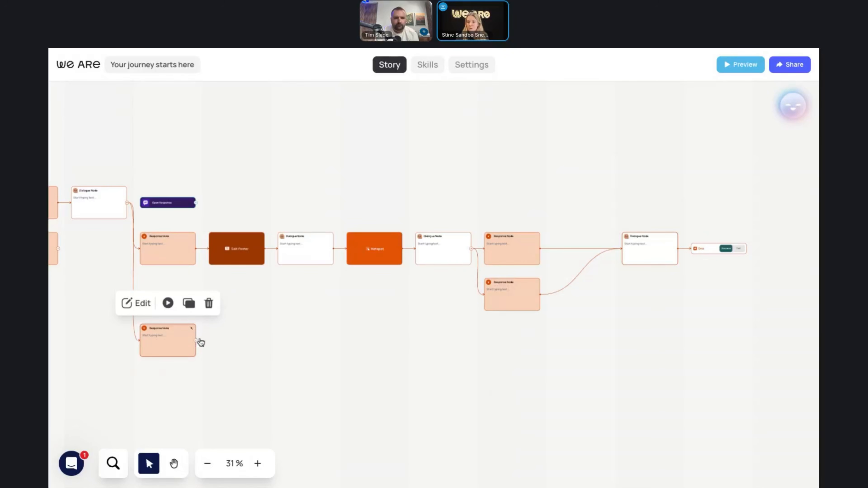
pyautogui.click(197, 341)
pyautogui.click(252, 252)
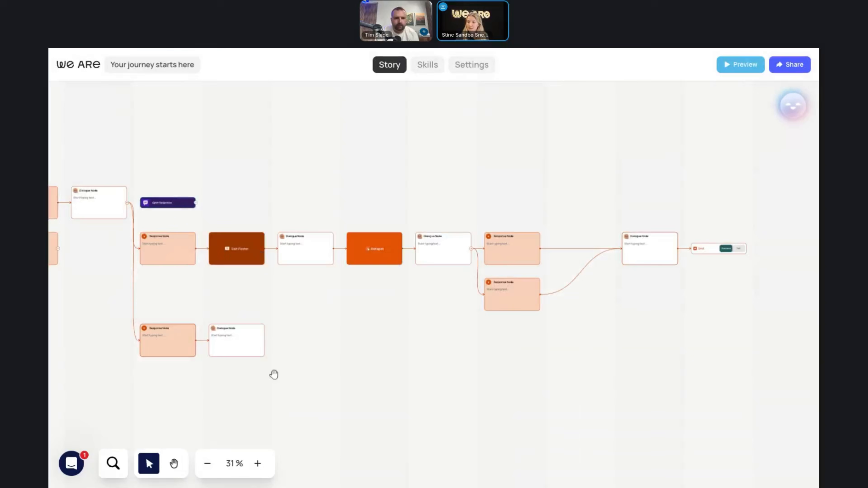
pyautogui.click(267, 342)
pyautogui.click(316, 265)
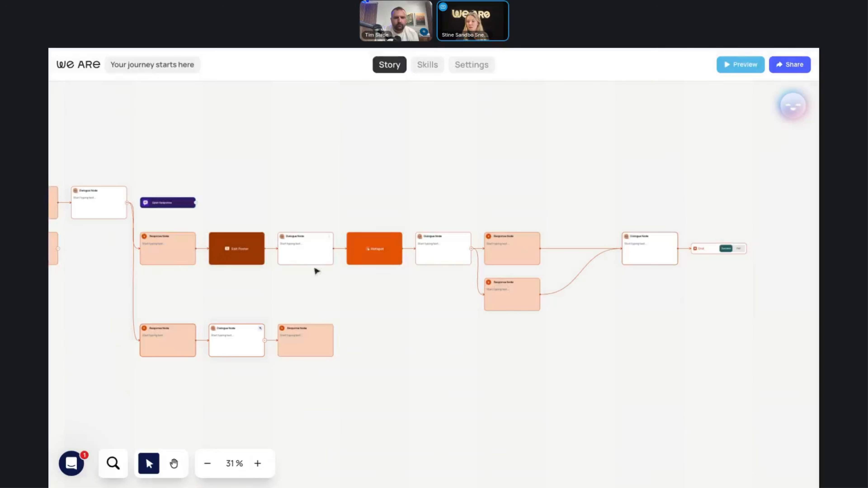
pyautogui.click(266, 341)
pyautogui.click(286, 346)
# Step: Add a Dialogue node after the lower branch's first new response and connect the second response to it
pyautogui.click(334, 340)
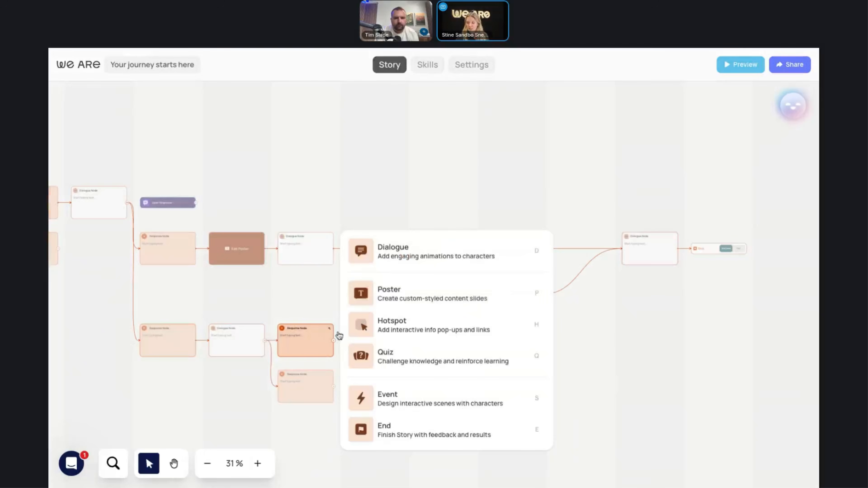
pyautogui.click(384, 249)
pyautogui.moveTo(335, 387); pyautogui.dragTo(346, 341)
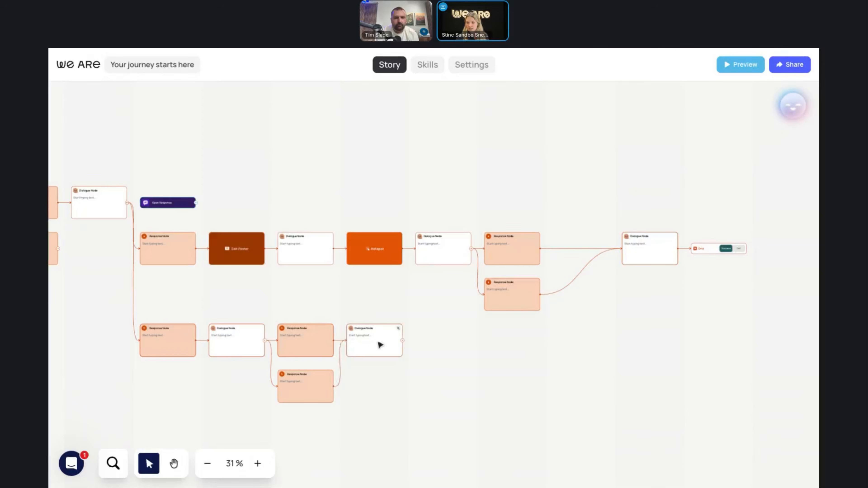
# Step: Add an End node after the lower branch's last Dialogue node and set its outcome to Fail
pyautogui.click(404, 341)
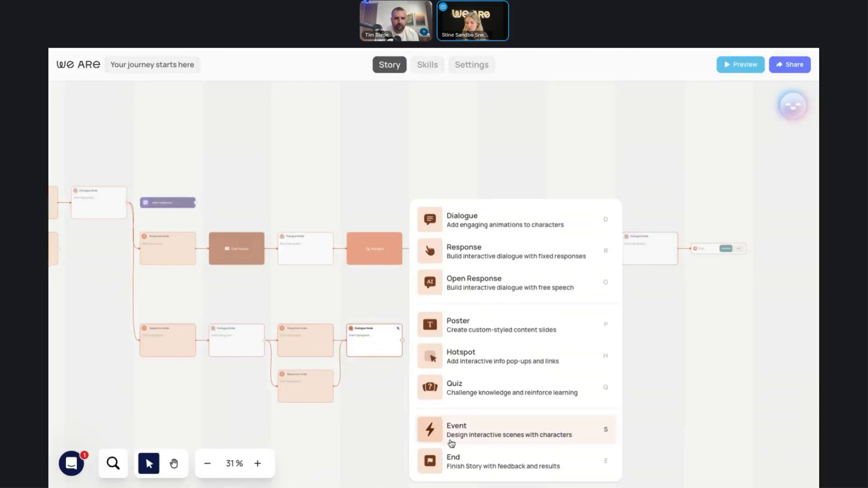
pyautogui.click(471, 465)
pyautogui.click(431, 341)
pyautogui.click(424, 313)
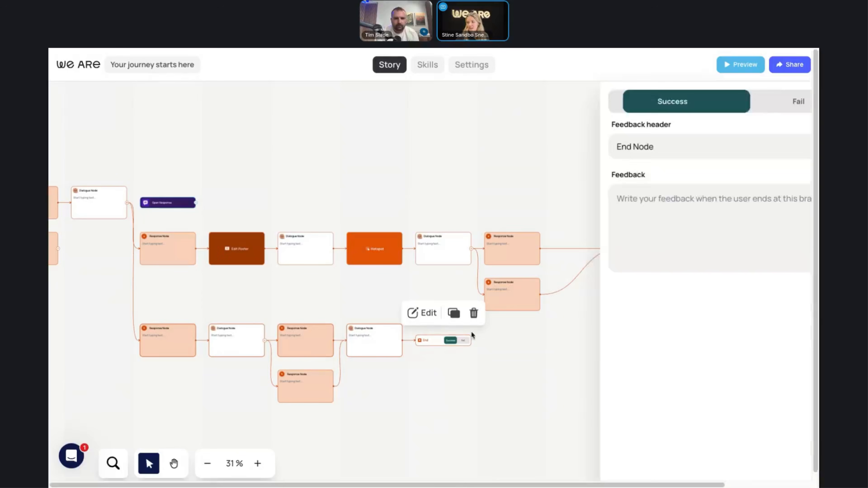
pyautogui.click(716, 97)
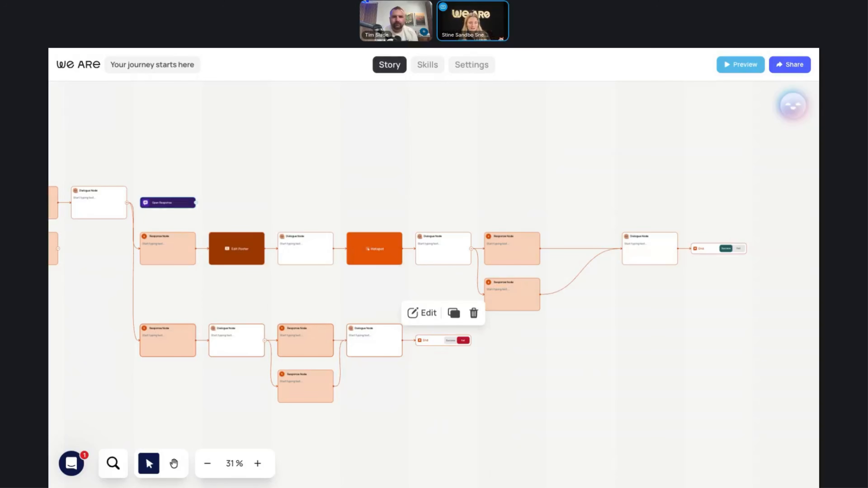
# Step: Replace the Fail End node with a Poster and link that poster back to the Dialogue node following the "GREAT WORK!" poster
pyautogui.hscroll(-4, 533, 402)
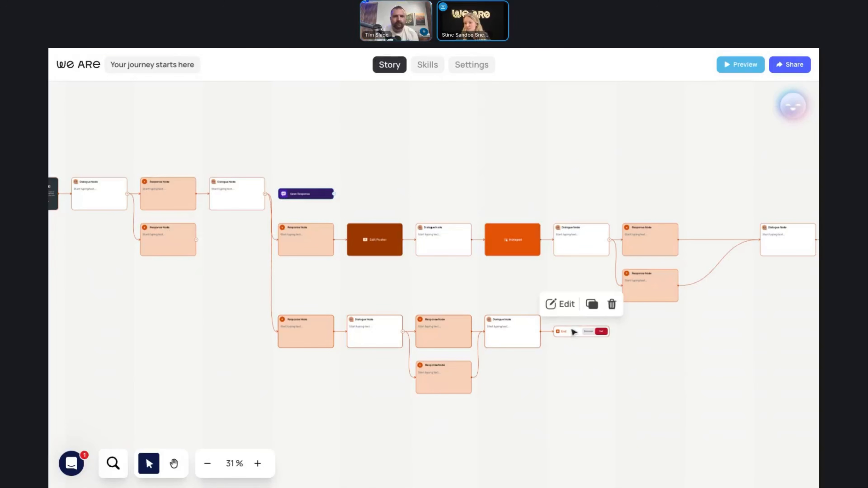
pyautogui.click(612, 305)
pyautogui.click(548, 333)
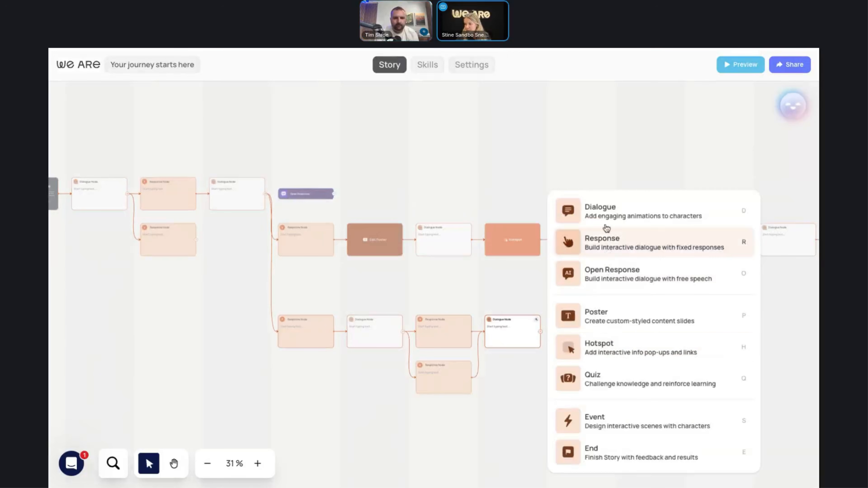
pyautogui.click(625, 319)
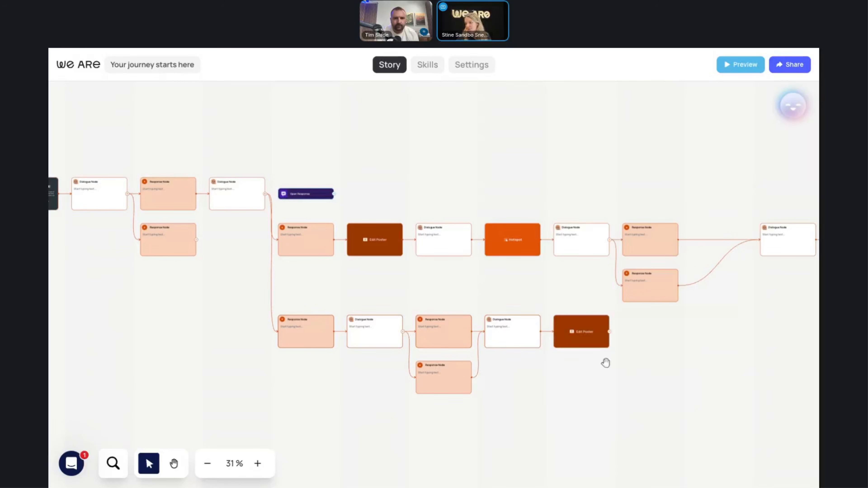
pyautogui.moveTo(611, 334); pyautogui.dragTo(228, 192)
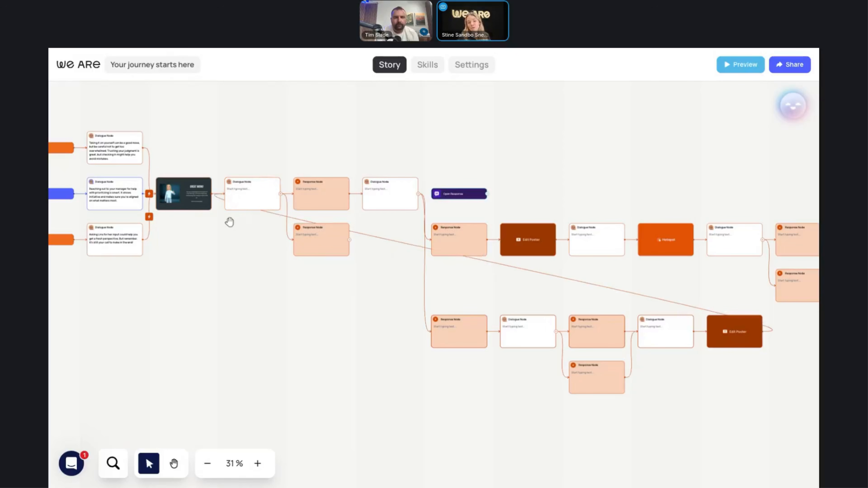
# Step: Preview the "GREAT WORK!" poster and close the preview
pyautogui.click(257, 464)
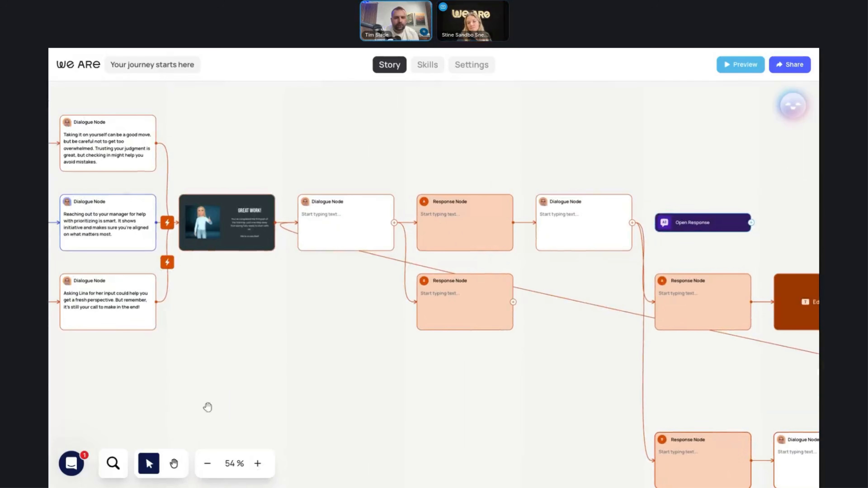
pyautogui.moveTo(225, 212)
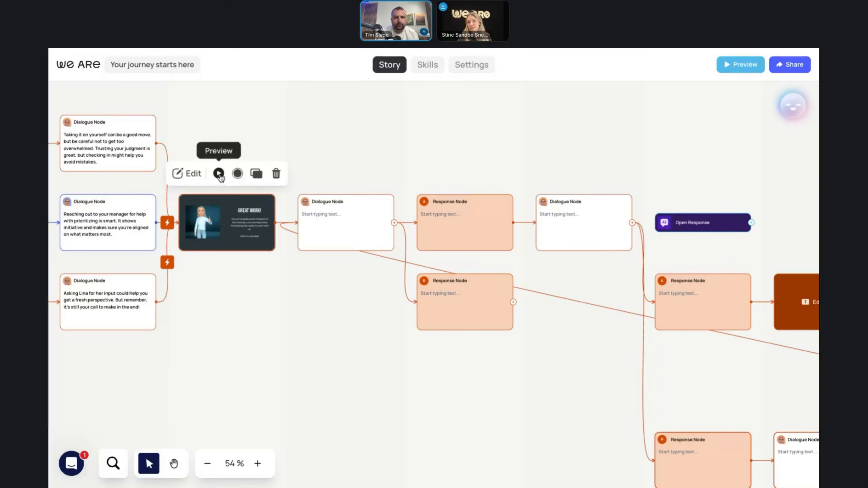
pyautogui.click(219, 173)
pyautogui.click(441, 236)
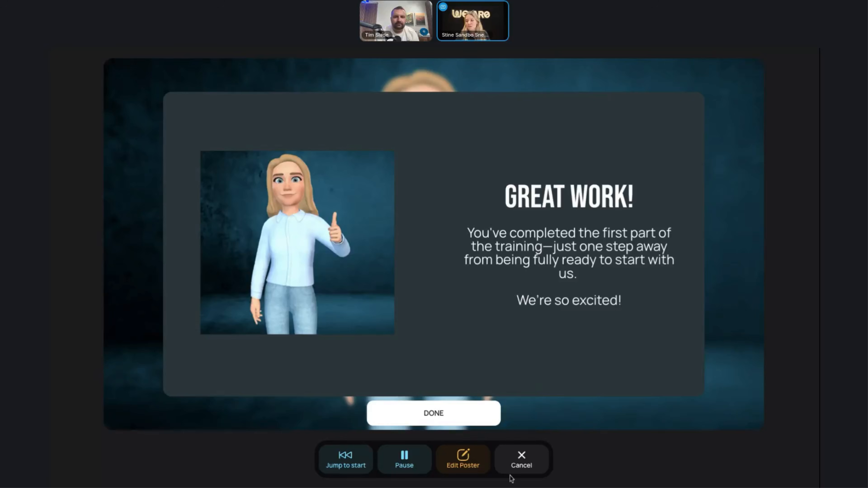
pyautogui.click(521, 460)
# Step: Try the fullscreen option and other layouts on the "GREAT WORK!" poster, and restore its layout with the image before the text
pyautogui.click(190, 173)
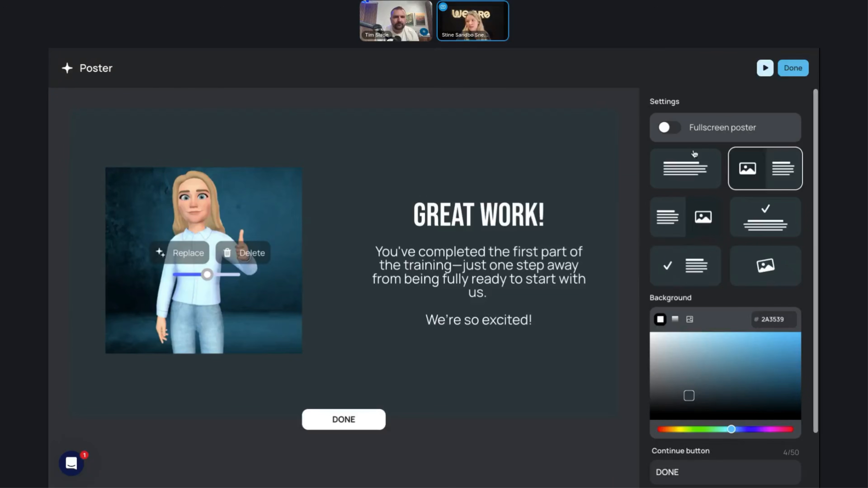
pyautogui.click(668, 129)
pyautogui.click(669, 129)
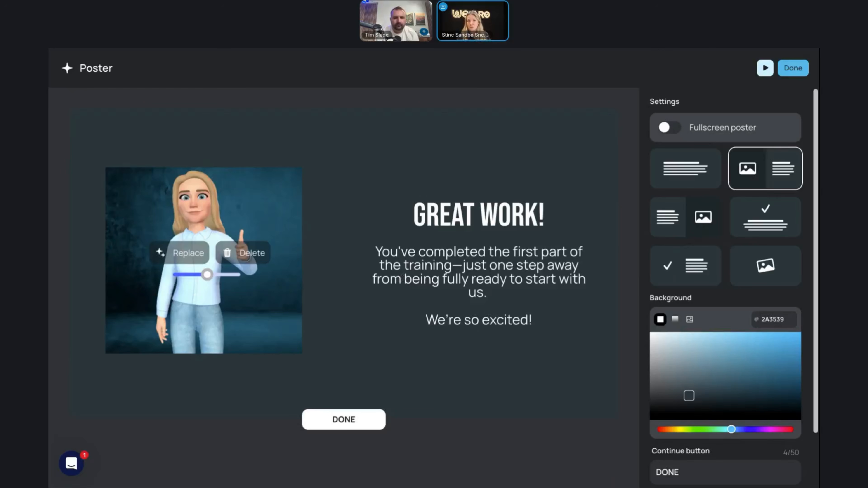
pyautogui.click(771, 269)
pyautogui.click(718, 186)
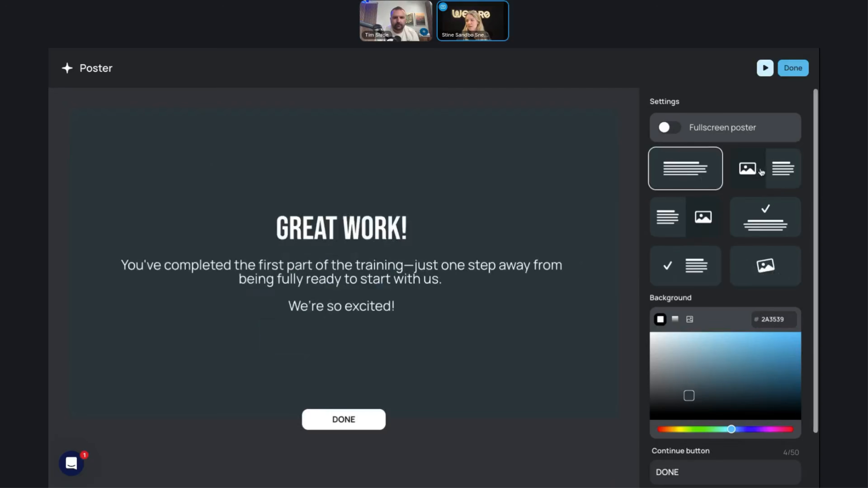
pyautogui.click(760, 172)
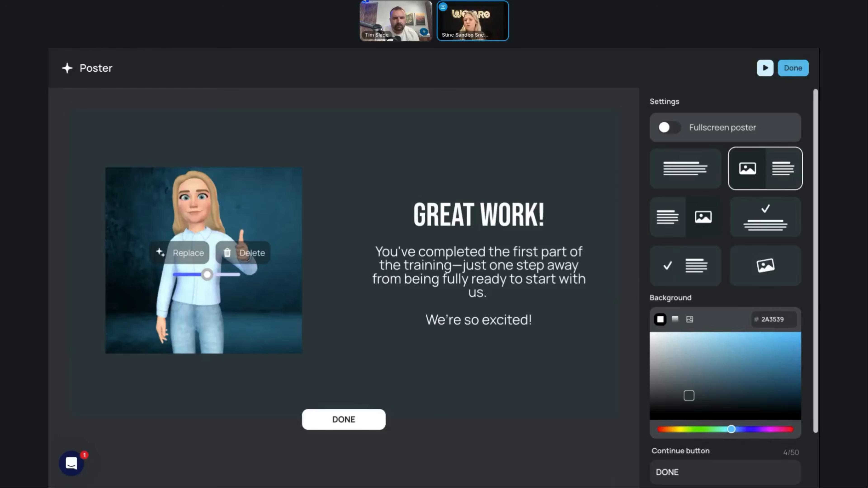
pyautogui.click(793, 68)
# Step: Leave the "Your journey starts here" story and open the story "This is We Are - webinar 2025 (copy)"
pyautogui.moveTo(495, 397); pyautogui.dragTo(224, 326)
pyautogui.moveTo(704, 292); pyautogui.dragTo(271, 256)
pyautogui.click(374, 188)
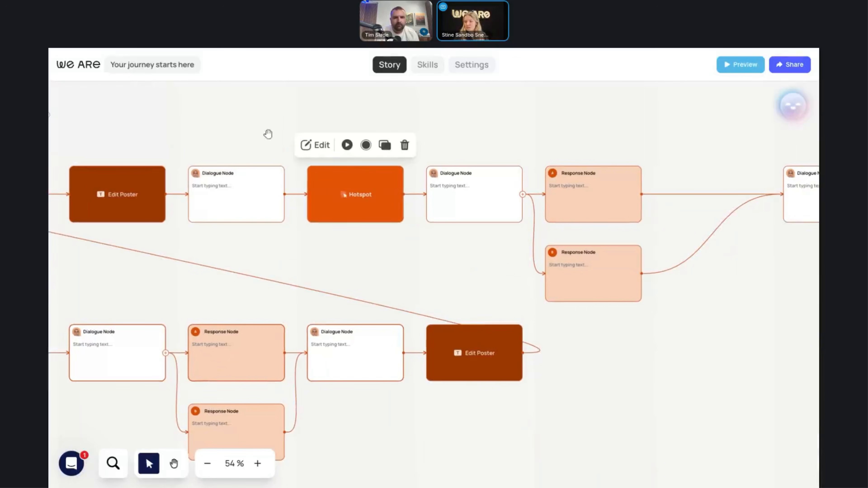
pyautogui.click(70, 67)
pyautogui.click(293, 223)
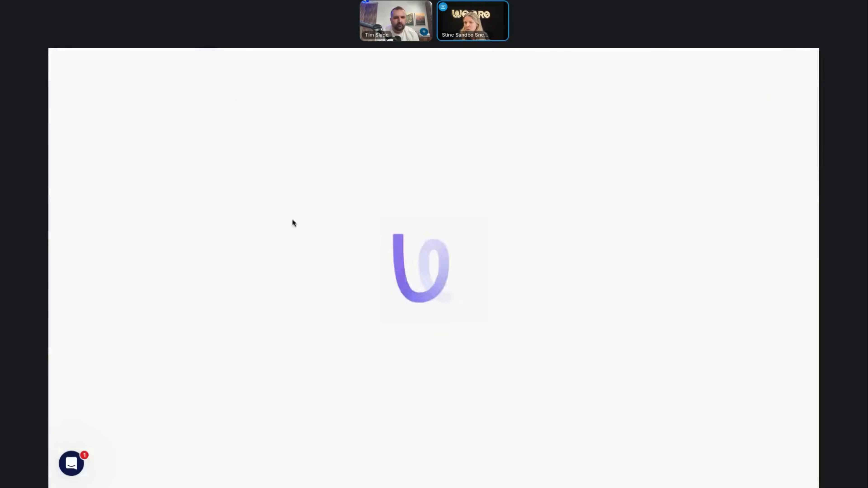
pyautogui.click(81, 71)
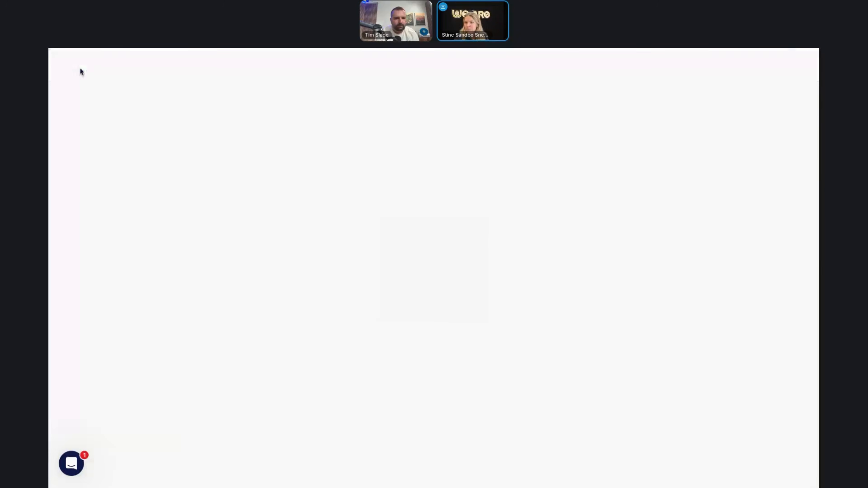
pyautogui.scroll(-10, 533, 297)
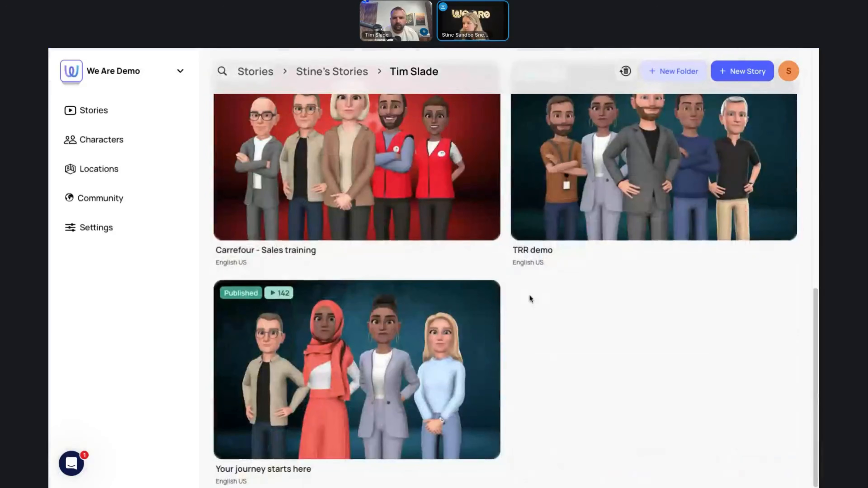
pyautogui.scroll(10, 529, 294)
pyautogui.click(557, 225)
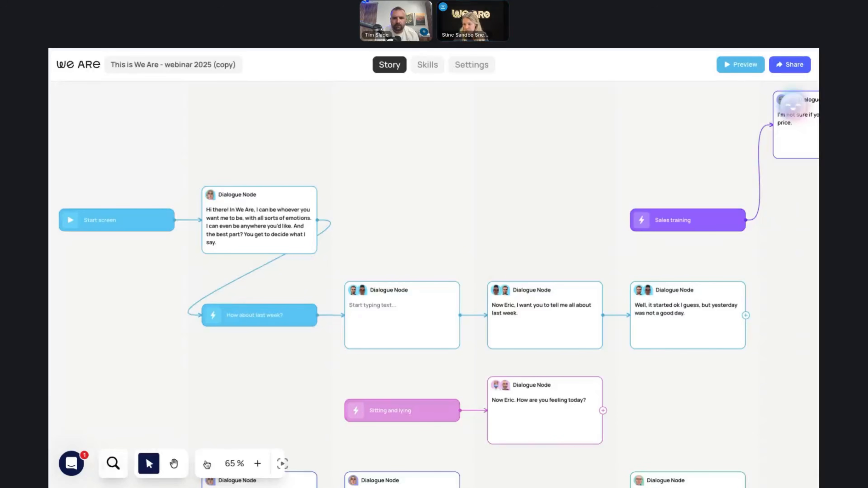
# Step: Preview the Hotspot node that shows the worker in a yellow suit lying on the ground, and start playback
pyautogui.click(207, 464)
pyautogui.hscroll(15, 519, 345)
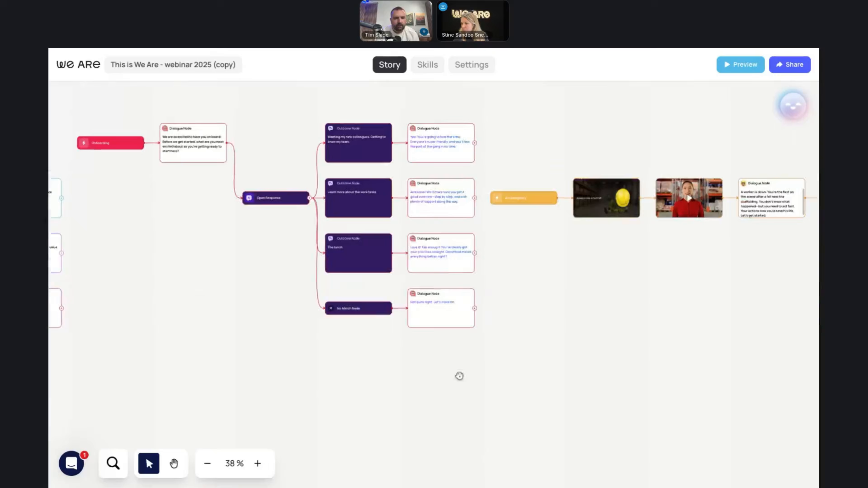
pyautogui.hscroll(15, 459, 376)
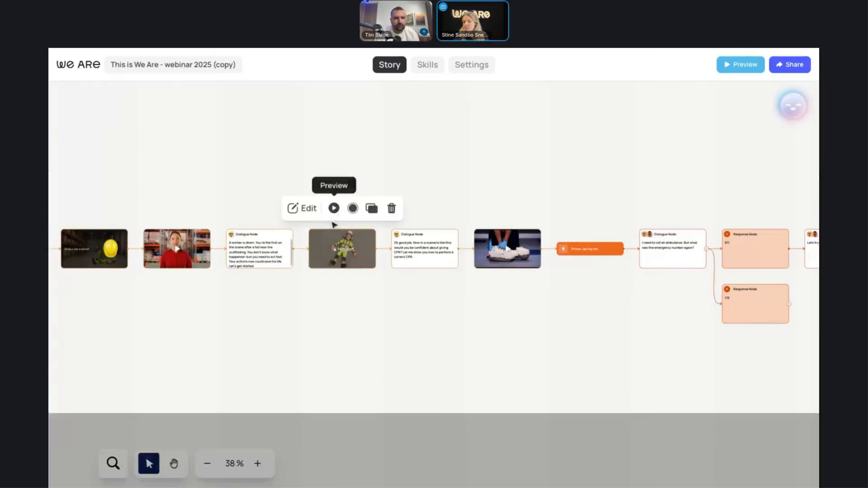
pyautogui.click(334, 208)
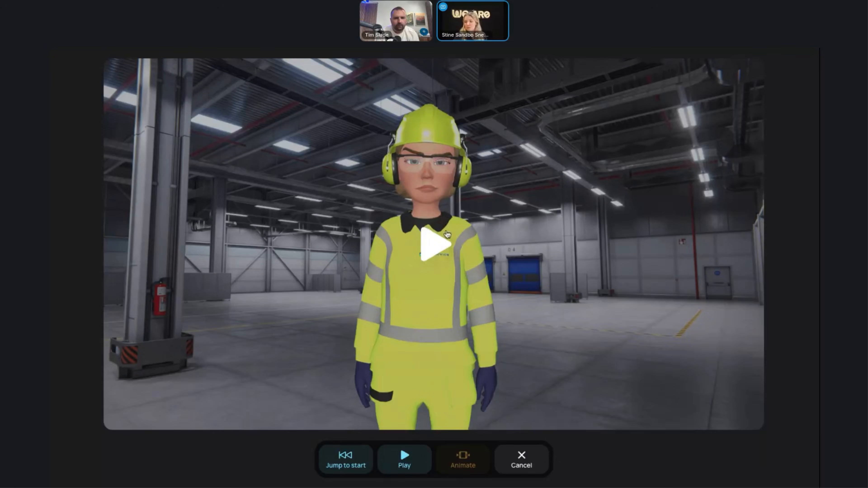
pyautogui.click(447, 234)
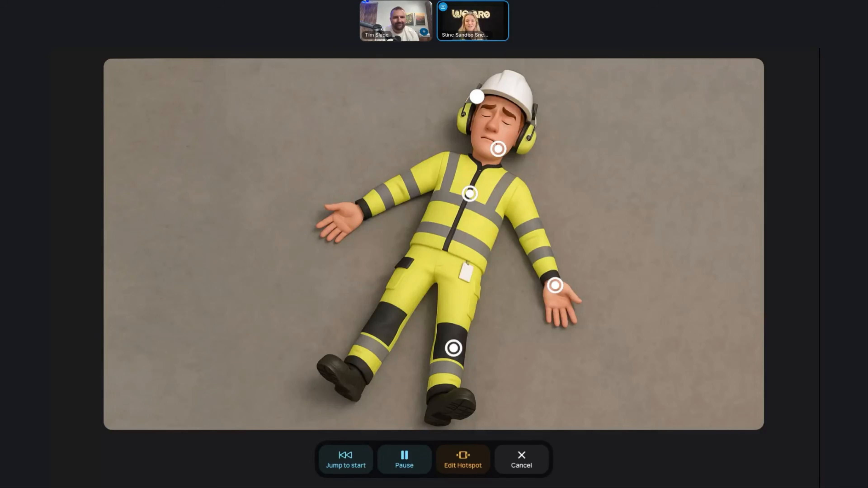
# Step: View and dismiss the pop-ups of the hotspots at the worker's ear, mouth, hand and knee, and end the preview
pyautogui.click(477, 97)
pyautogui.click(669, 176)
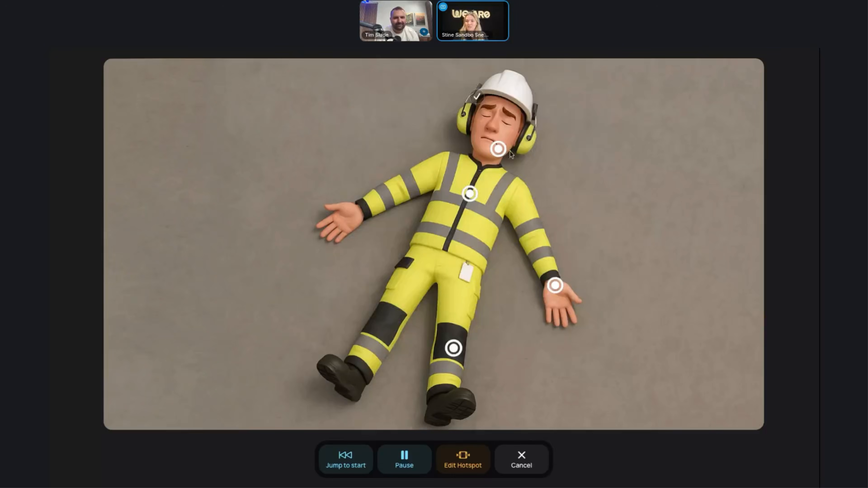
pyautogui.click(503, 152)
pyautogui.click(684, 221)
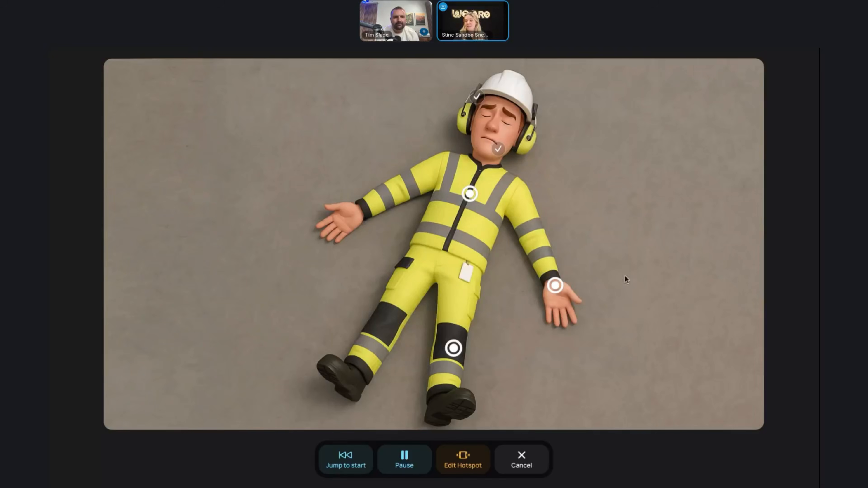
pyautogui.click(557, 286)
pyautogui.click(707, 215)
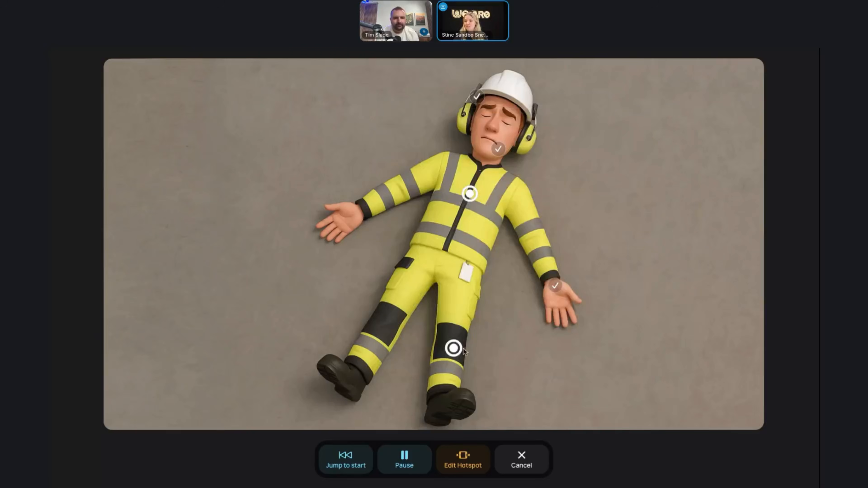
pyautogui.click(454, 349)
pyautogui.click(596, 372)
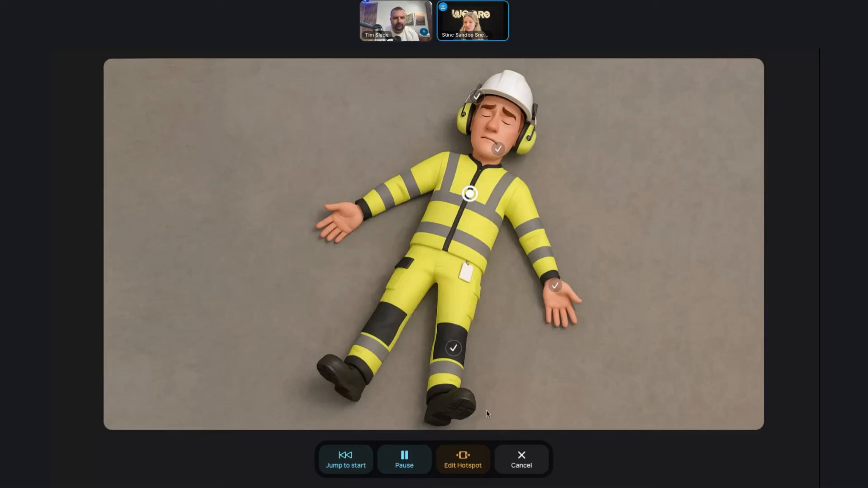
pyautogui.click(522, 458)
# Step: Open the injured-worker Hotspot node for editing and show the content of the hotspot next to the helmet
pyautogui.click(303, 210)
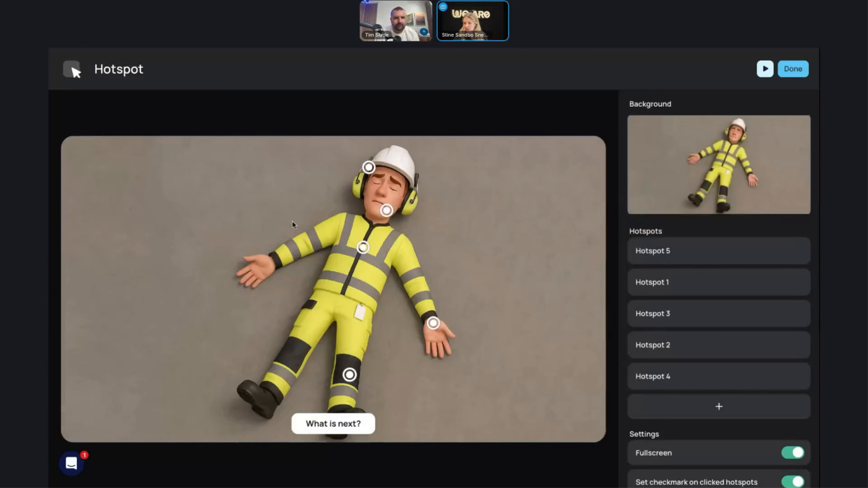
pyautogui.click(370, 169)
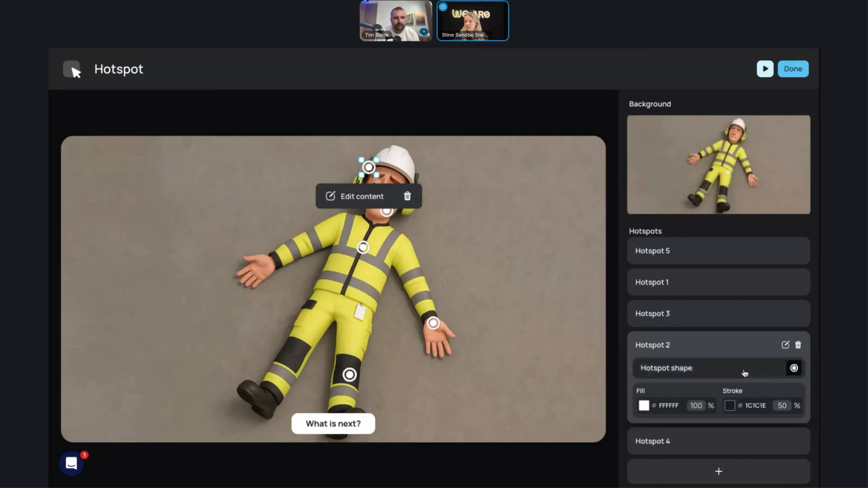
pyautogui.click(780, 344)
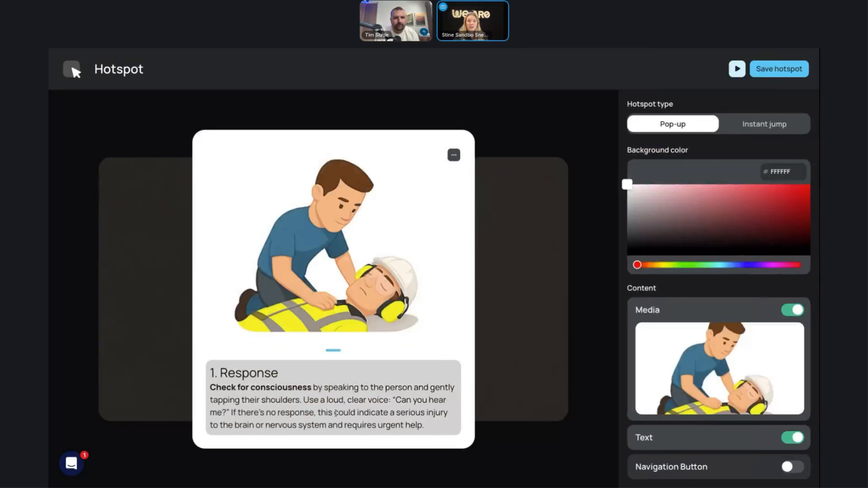
# Step: Try the Instant jump type on the helmet hotspot, restore the Pop-up type, save the hotspot and close the editor
pyautogui.click(754, 130)
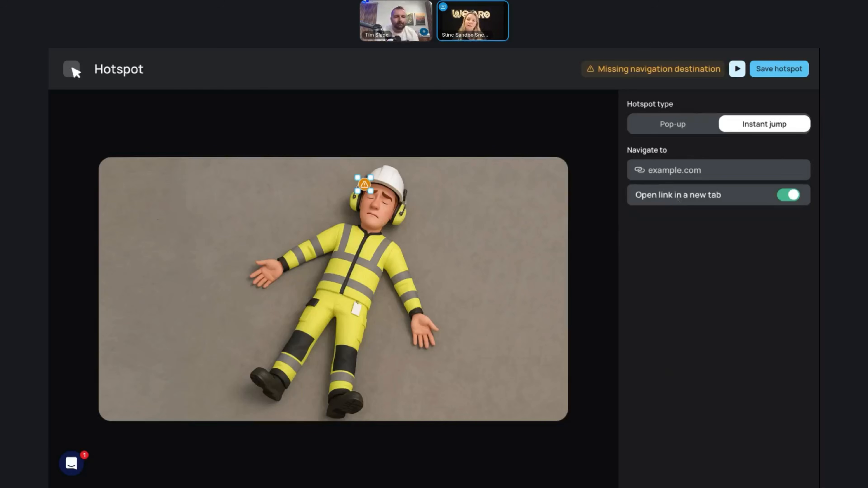
pyautogui.click(680, 125)
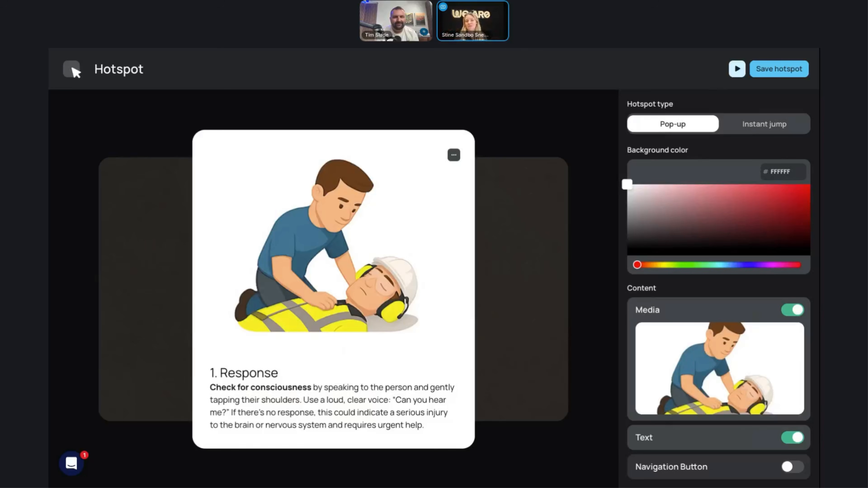
pyautogui.click(788, 70)
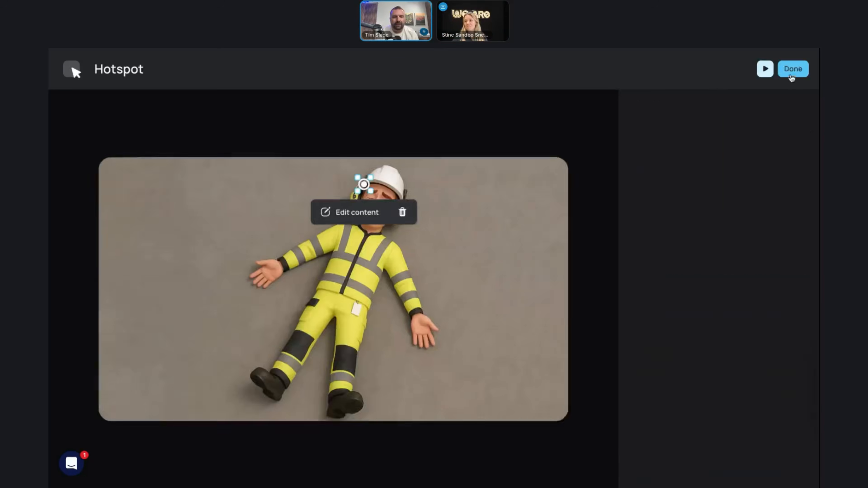
pyautogui.click(791, 72)
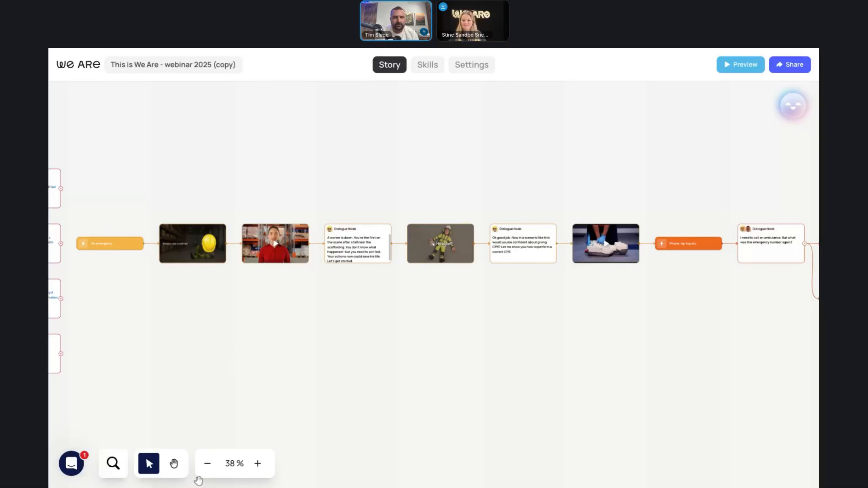
# Step: Leave the webinar story and open the story "Carrefour - Sales training"
pyautogui.click(210, 465)
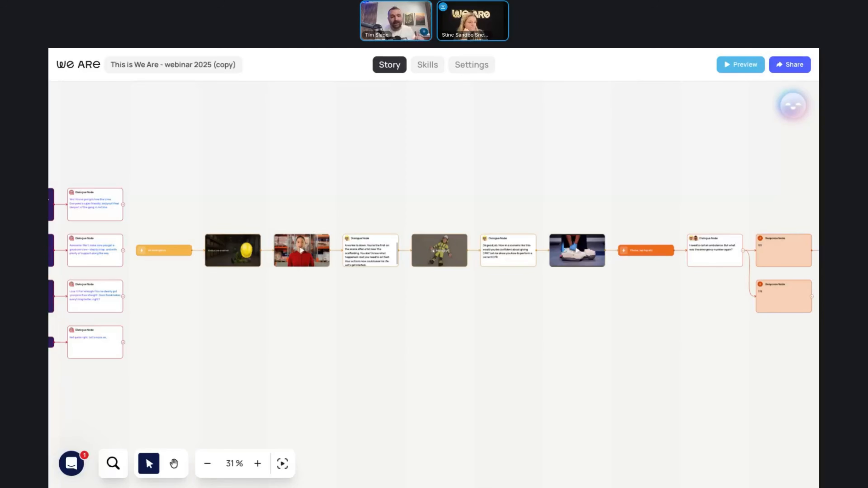
pyautogui.click(282, 463)
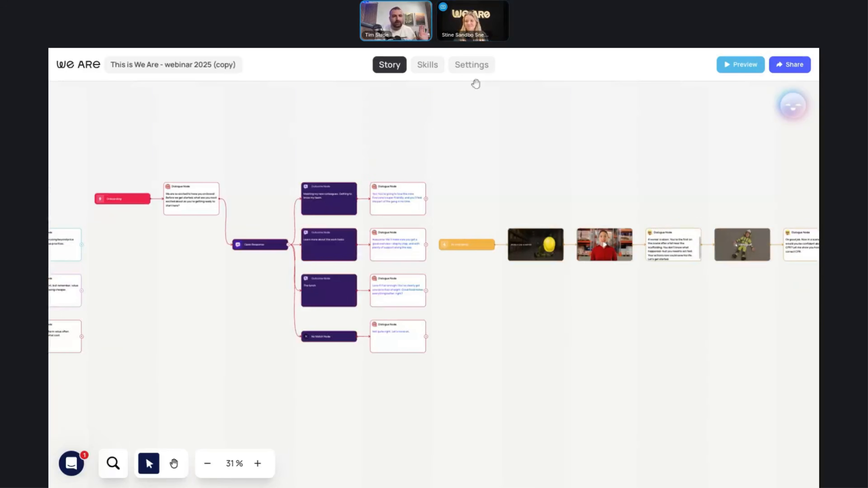
pyautogui.click(80, 64)
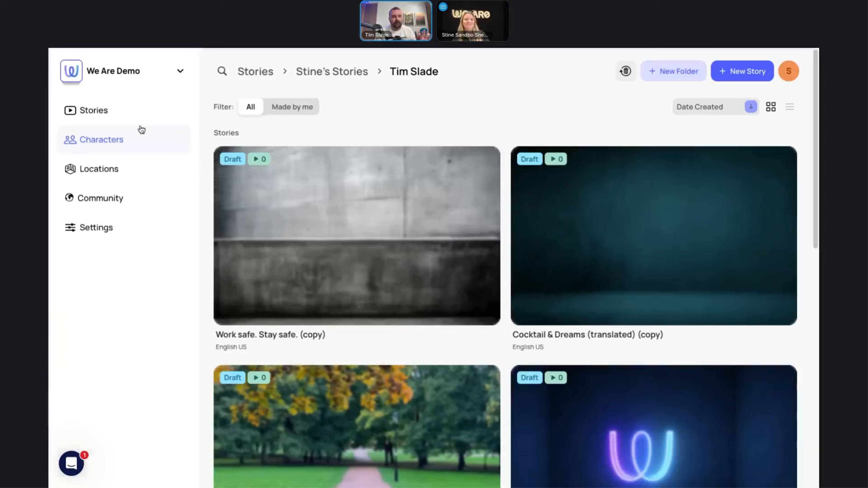
pyautogui.scroll(-10, 458, 317)
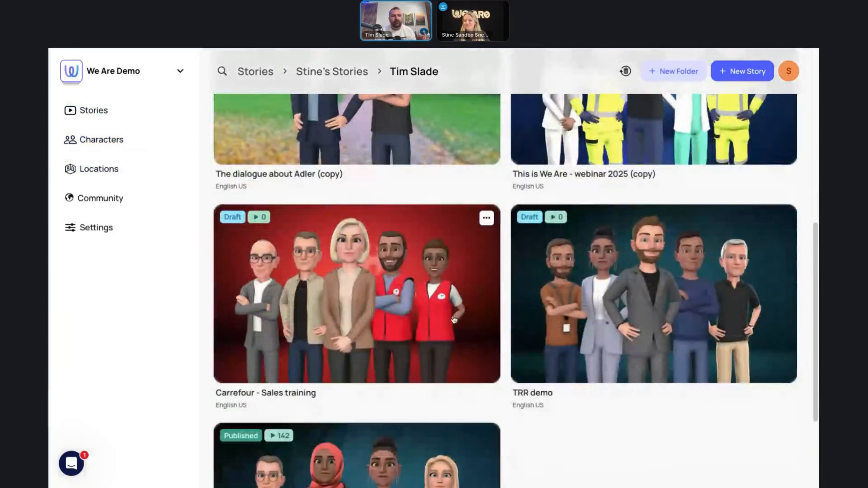
pyautogui.click(397, 329)
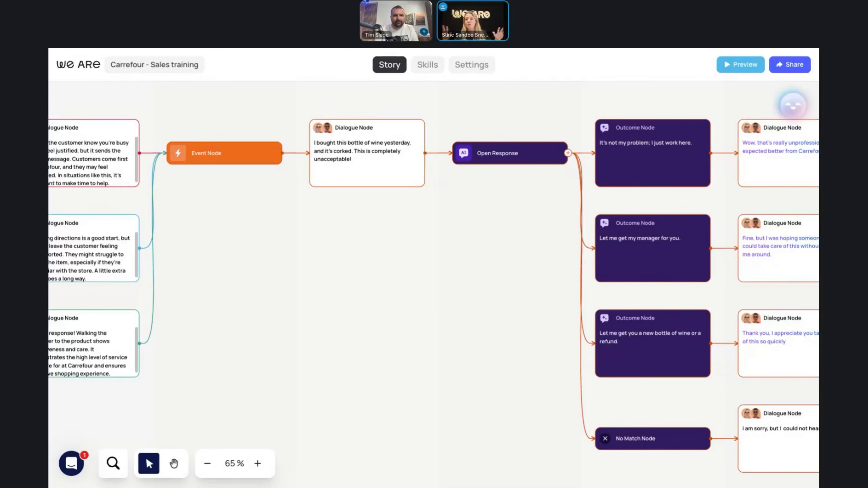
# Step: Preview the Dialogue node in which the customer complains about the corked bottle of wine
pyautogui.click(208, 463)
pyautogui.moveTo(500, 415); pyautogui.dragTo(343, 388)
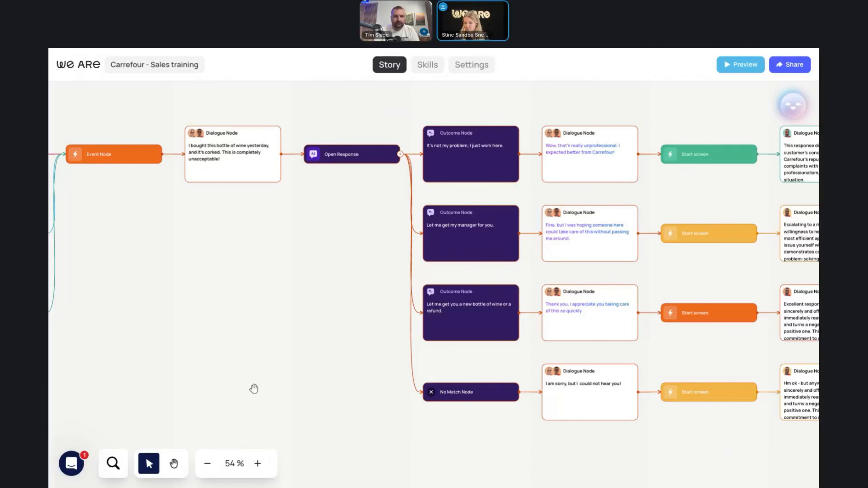
pyautogui.click(228, 167)
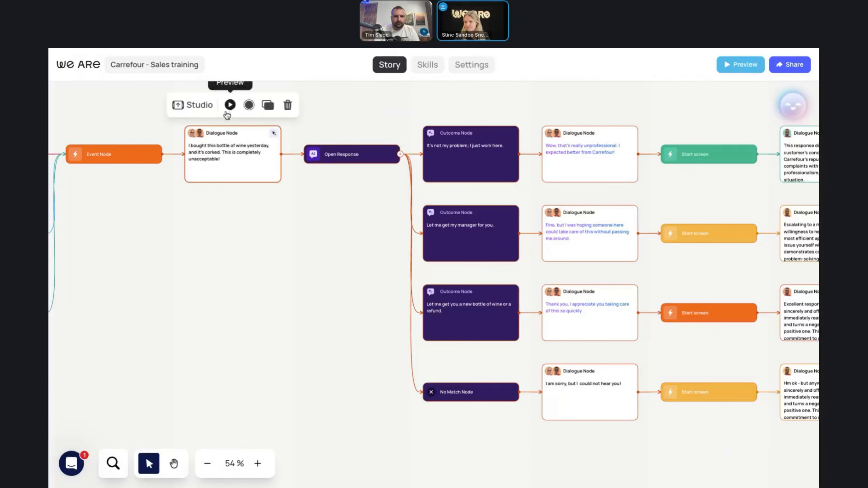
pyautogui.click(230, 105)
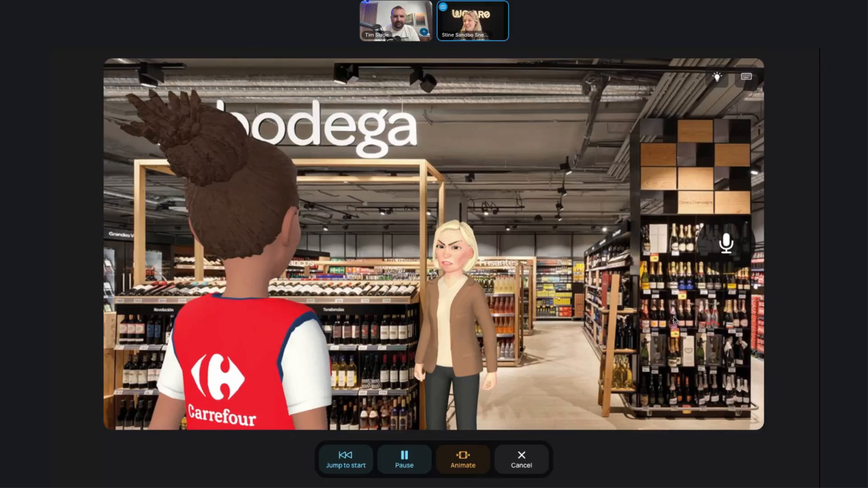
# Step: Switch the open response to written answers, show and hide its hint, and return to voice answers
pyautogui.click(756, 77)
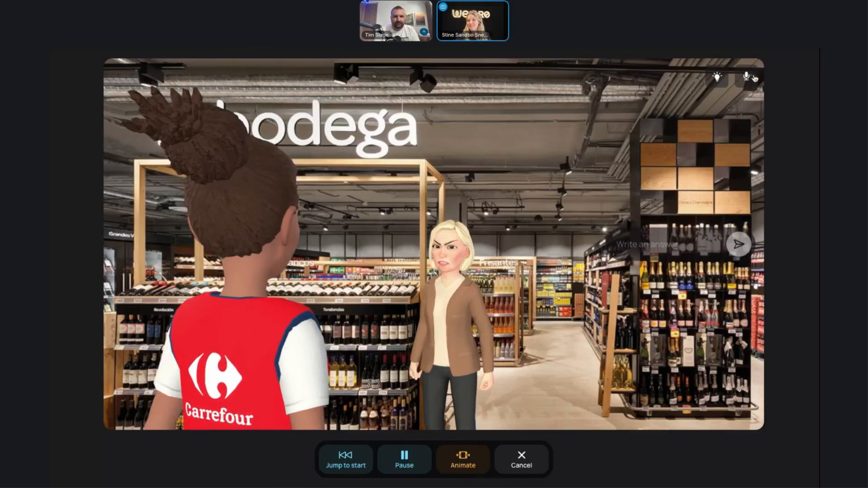
pyautogui.click(716, 91)
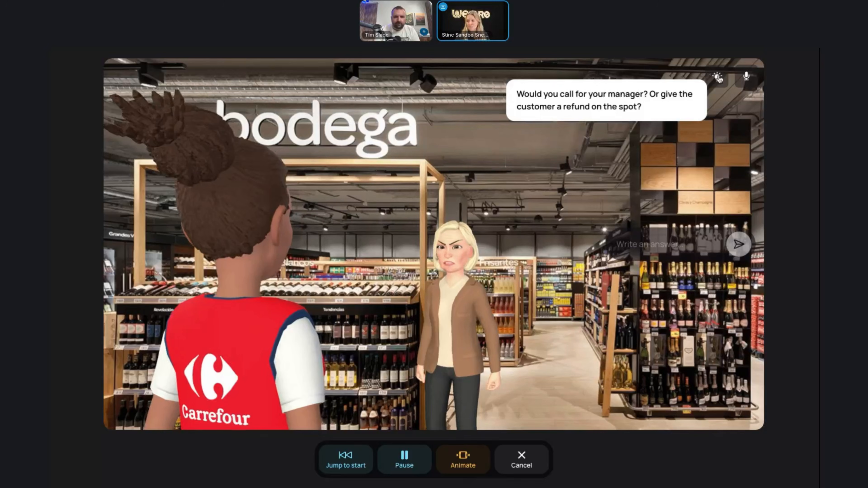
pyautogui.click(718, 78)
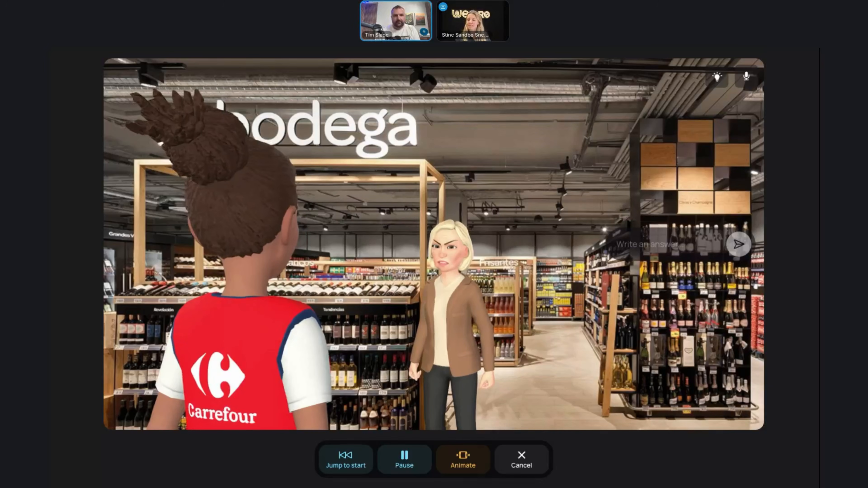
pyautogui.click(746, 77)
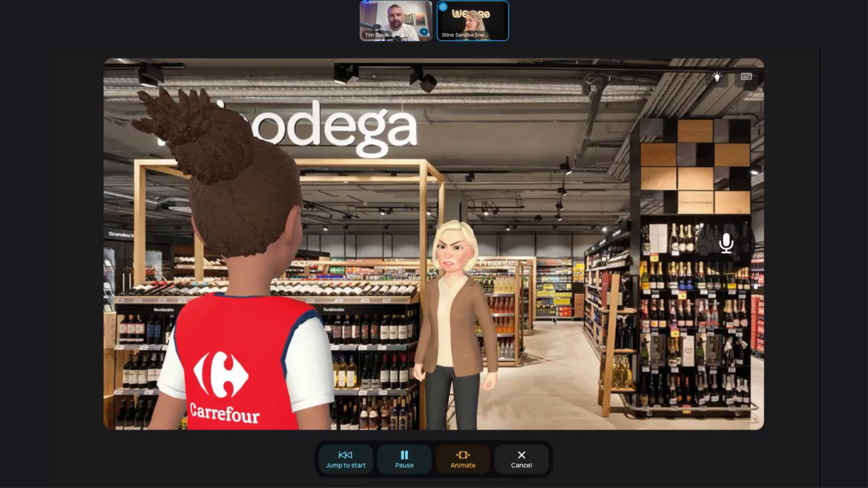
# Step: Answer the customer by voice, pause the feedback scene that follows, and close the preview
pyautogui.click(725, 257)
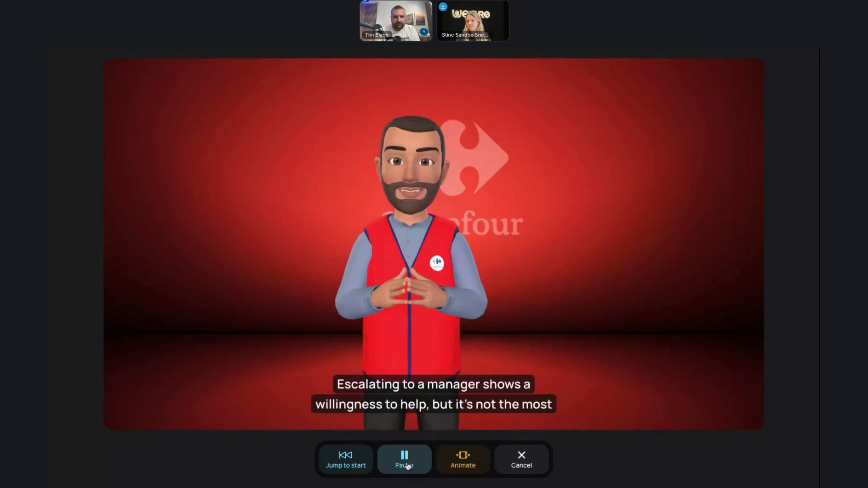
pyautogui.click(407, 462)
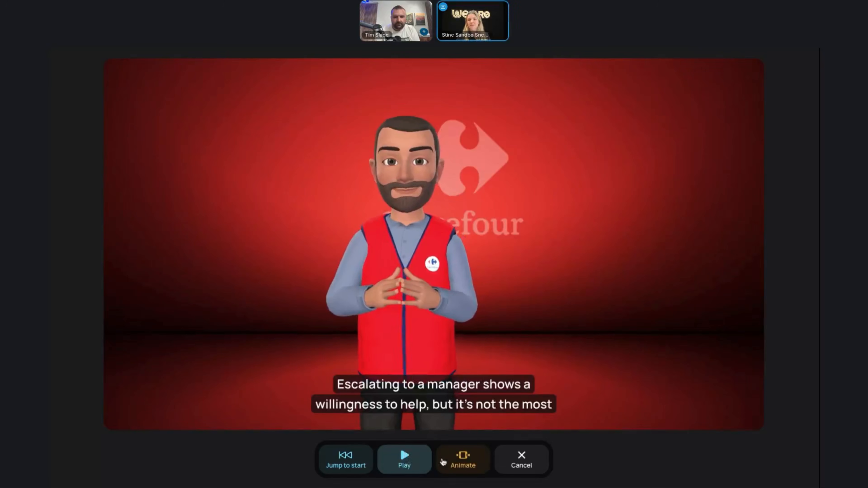
pyautogui.click(520, 462)
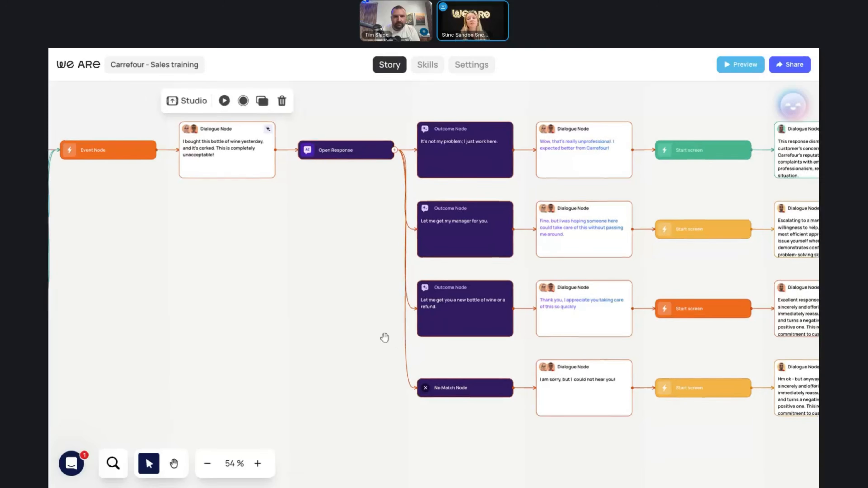
# Step: Set the answer similarity of the outcome "It's not my problem; I just work here." to 15%
pyautogui.moveTo(385, 337); pyautogui.dragTo(326, 343)
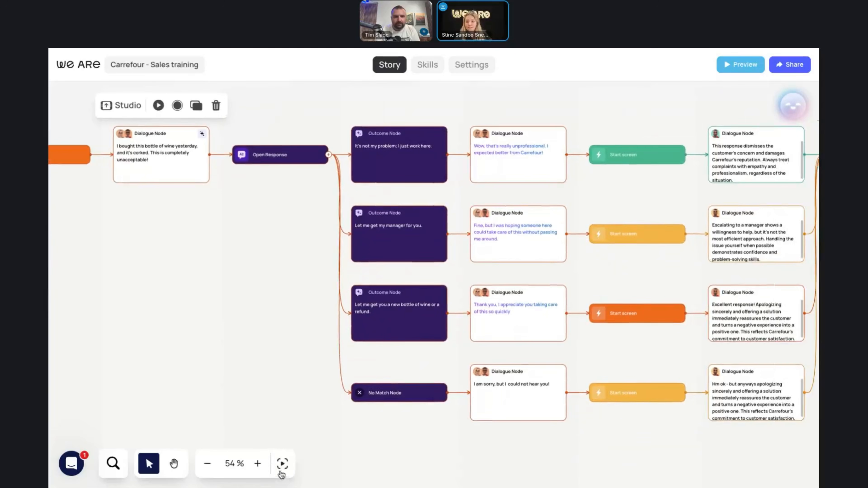
pyautogui.click(256, 466)
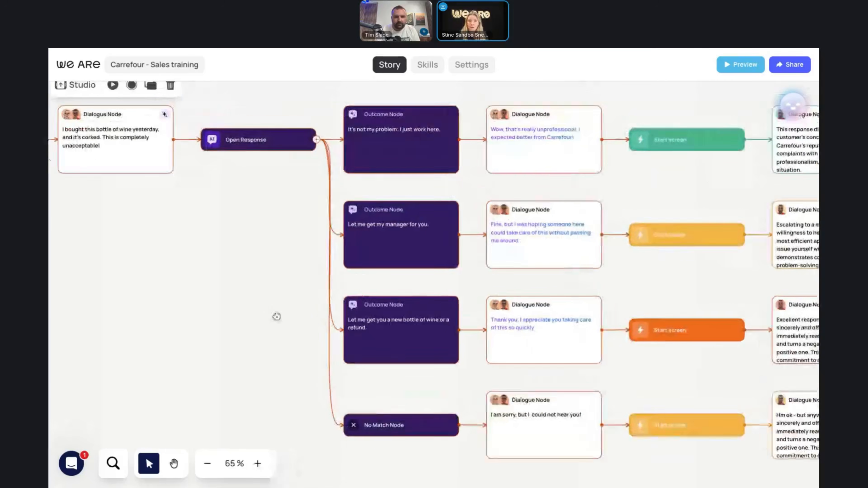
pyautogui.moveTo(416, 252)
pyautogui.mouseDown()
pyautogui.moveTo(428, 245)
pyautogui.moveTo(395, 240)
pyautogui.moveTo(412, 252)
pyautogui.moveTo(410, 227)
pyautogui.moveTo(427, 244)
pyautogui.mouseUp()
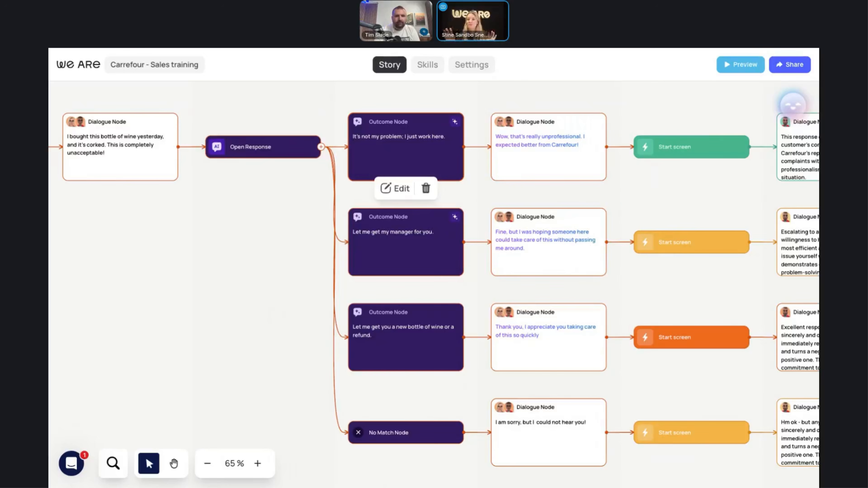
pyautogui.moveTo(401, 126)
pyautogui.click(400, 93)
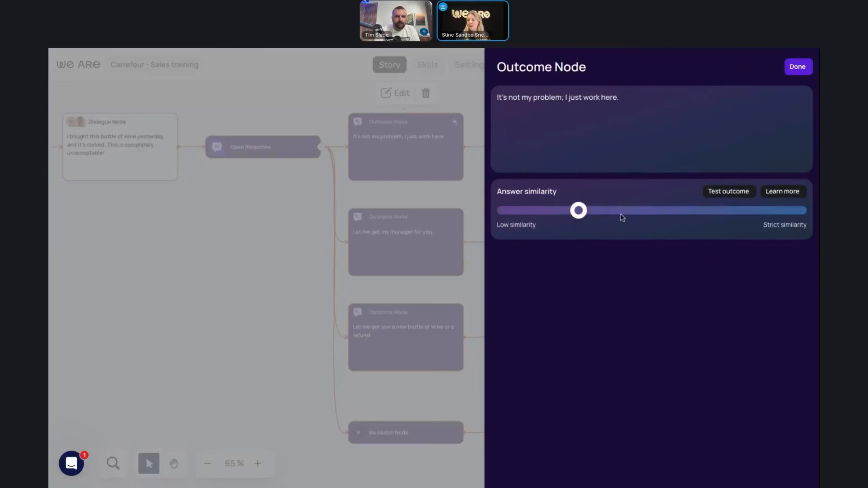
pyautogui.moveTo(589, 212); pyautogui.dragTo(548, 230)
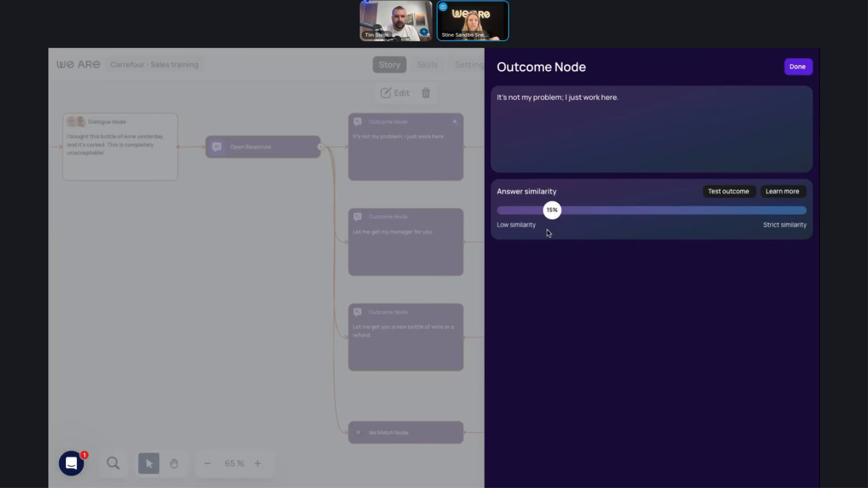
pyautogui.click(798, 66)
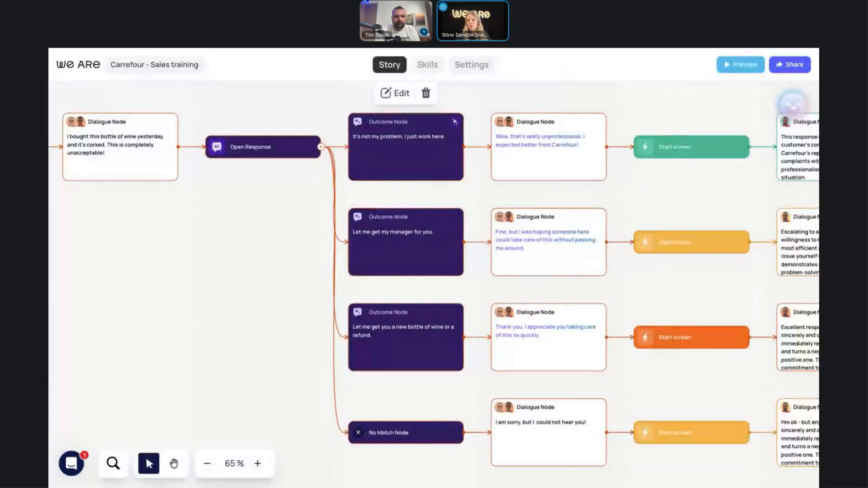
# Step: Set the No Match Node's number of unsuccessful player responses allowed to 0, return it to 1, and close its settings
pyautogui.click(426, 439)
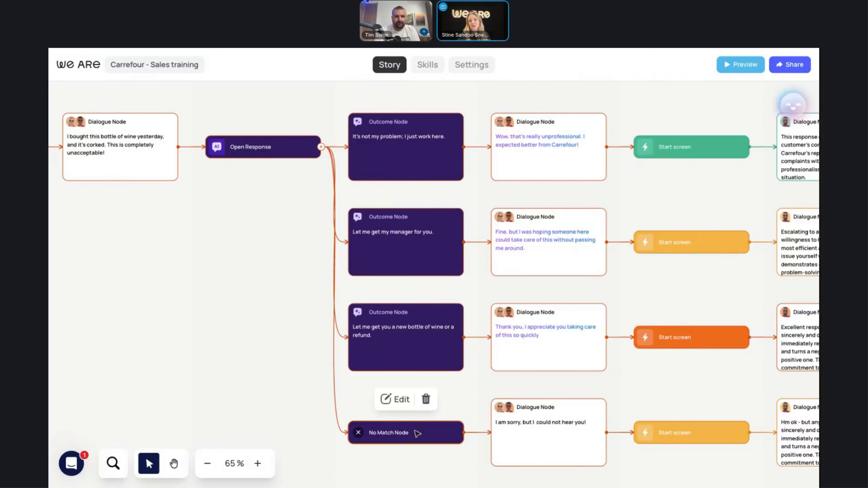
pyautogui.click(394, 403)
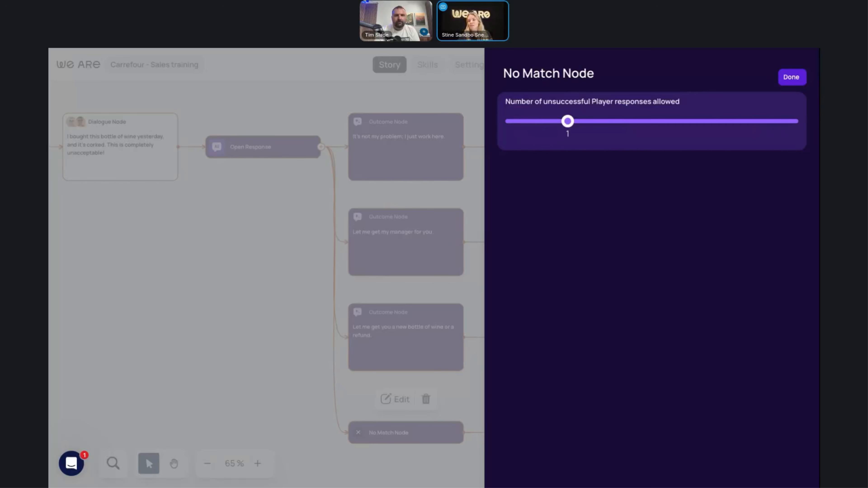
pyautogui.moveTo(568, 122); pyautogui.dragTo(515, 132)
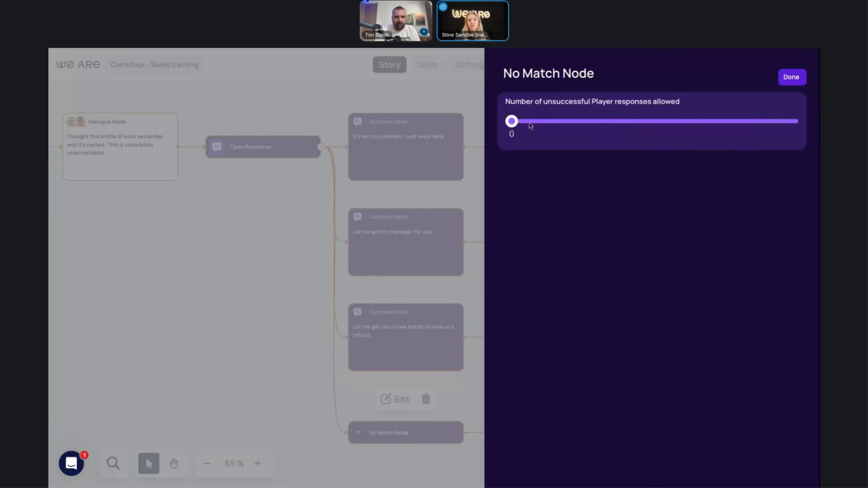
pyautogui.moveTo(512, 132); pyautogui.dragTo(548, 119)
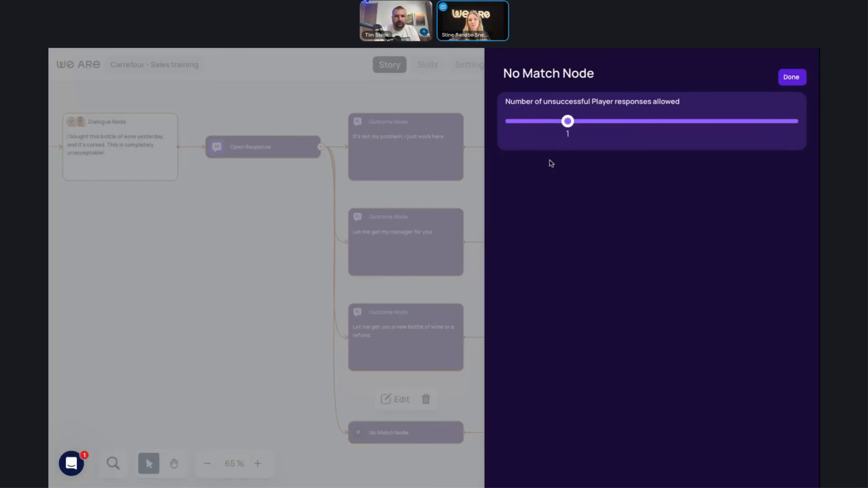
pyautogui.click(791, 76)
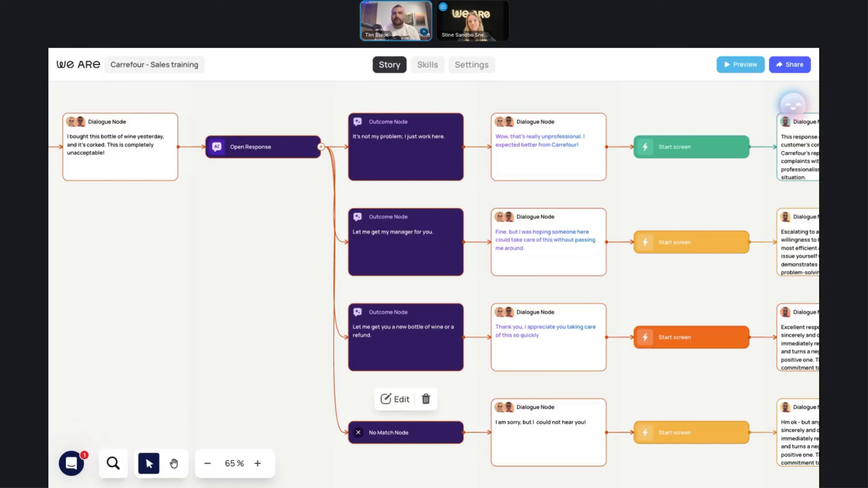
# Step: Leave the Carrefour story and open the story "Your journey starts here"
pyautogui.click(78, 64)
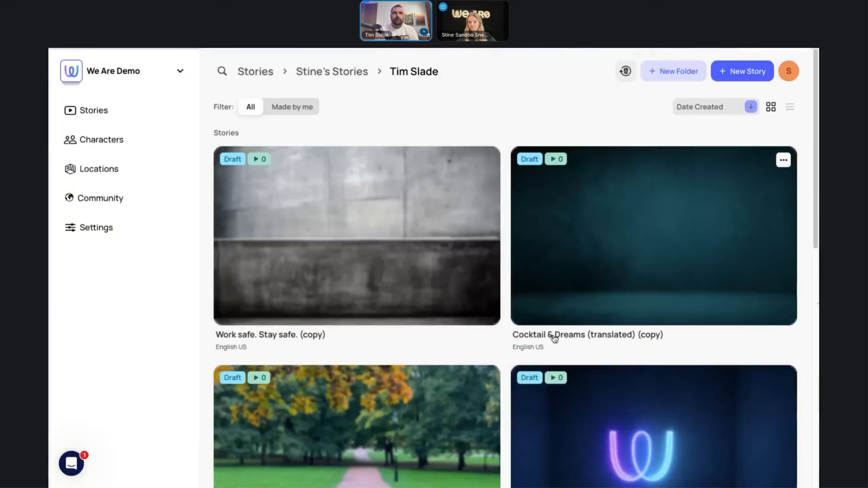
pyautogui.scroll(-5, 581, 337)
pyautogui.scroll(-3, 627, 338)
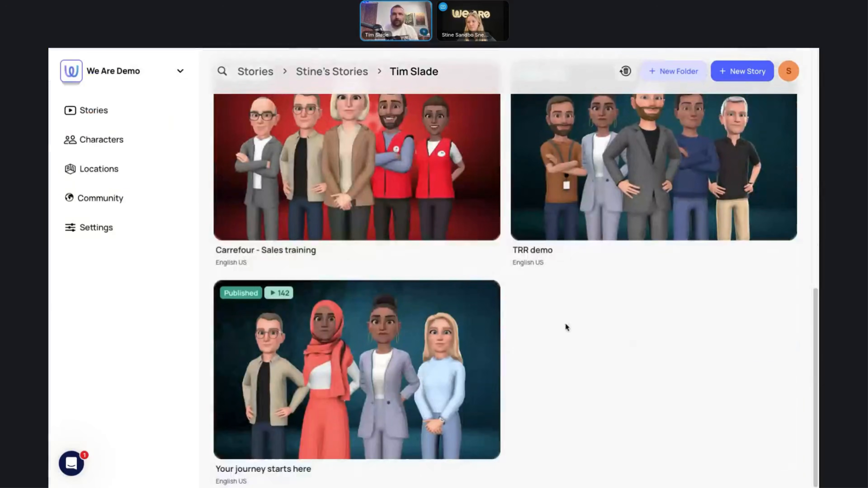
pyautogui.click(365, 401)
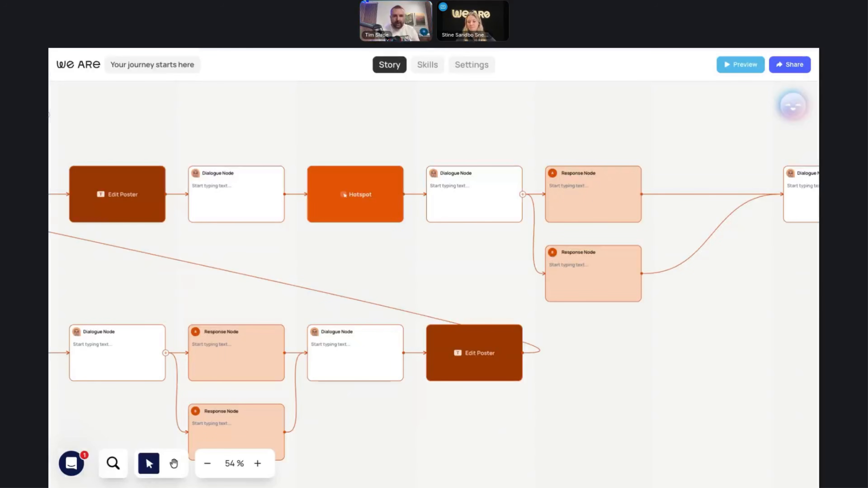
# Step: Examine the Open Response branch with its outcomes about new colleagues, work tasks and the lunch
pyautogui.click(208, 468)
pyautogui.click(208, 464)
pyautogui.click(207, 464)
pyautogui.hscroll(-15, 108, 329)
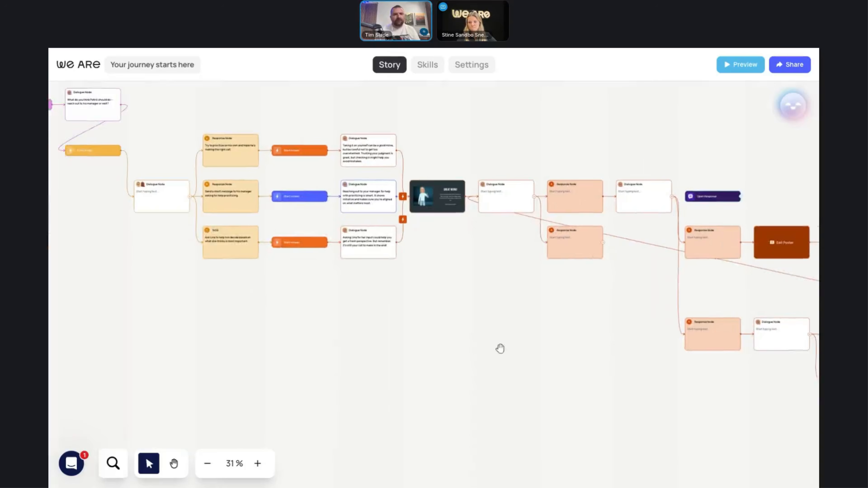
pyautogui.hscroll(-20, 362, 369)
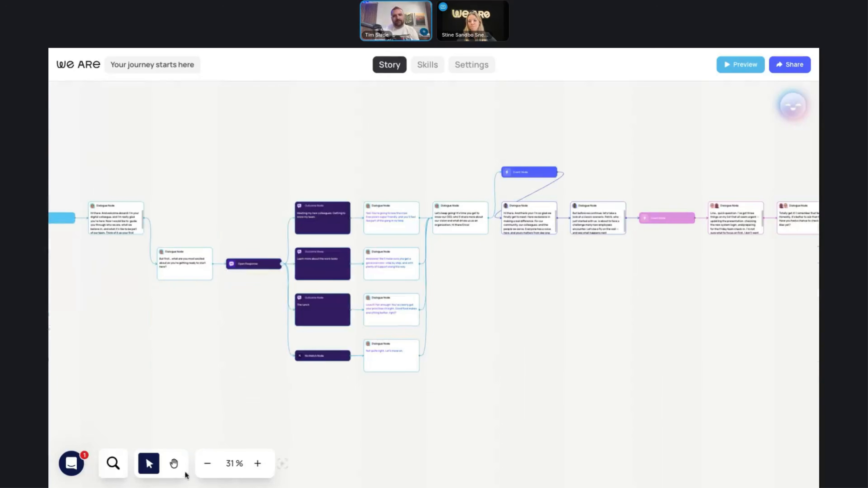
pyautogui.click(255, 464)
pyautogui.click(256, 464)
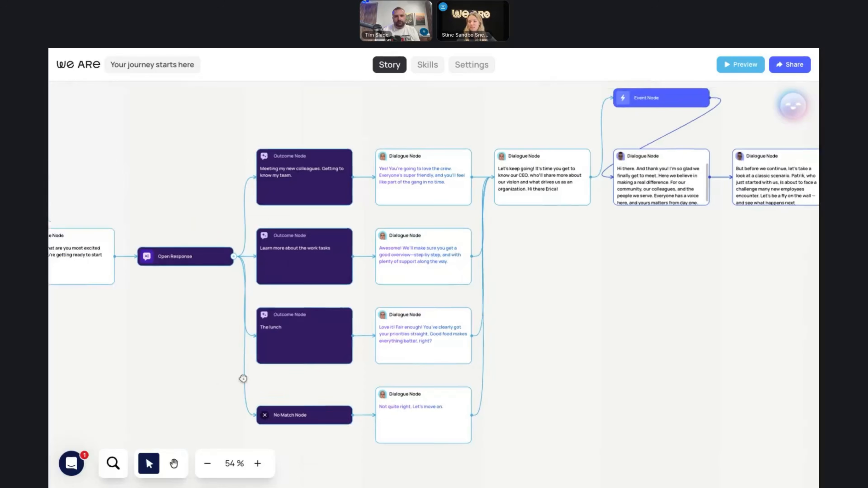
pyautogui.click(256, 464)
pyautogui.click(256, 464)
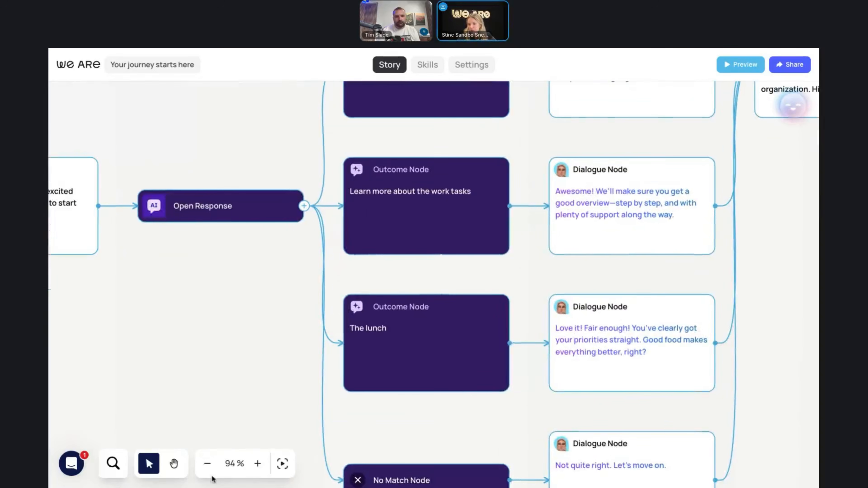
pyautogui.click(207, 471)
pyautogui.click(207, 472)
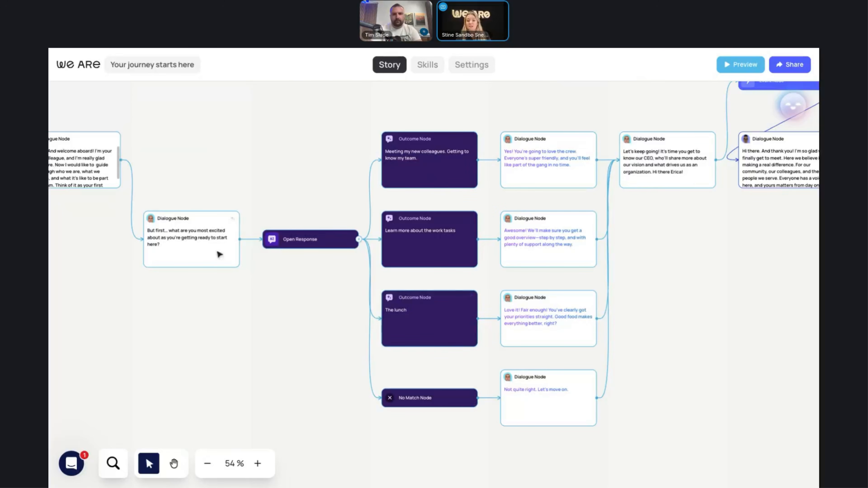
# Step: Preview the Dialogue node asking what the player is most excited about, answer it by voice, and close the preview
pyautogui.click(190, 189)
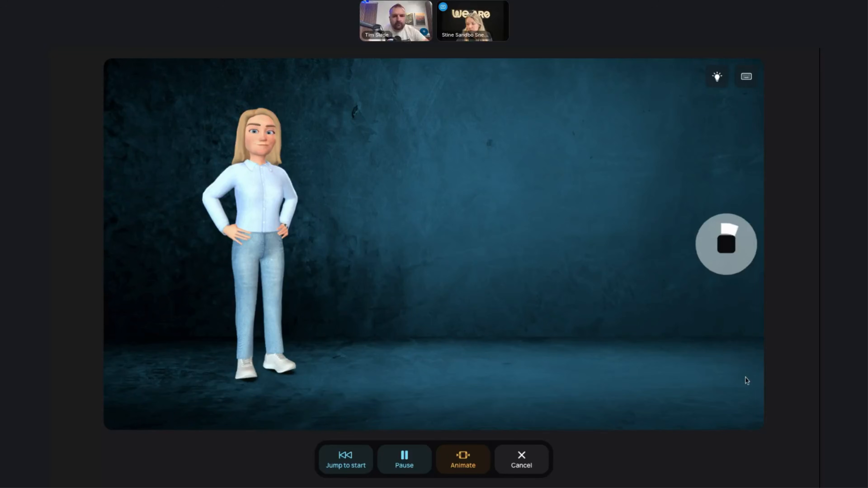
pyautogui.click(727, 244)
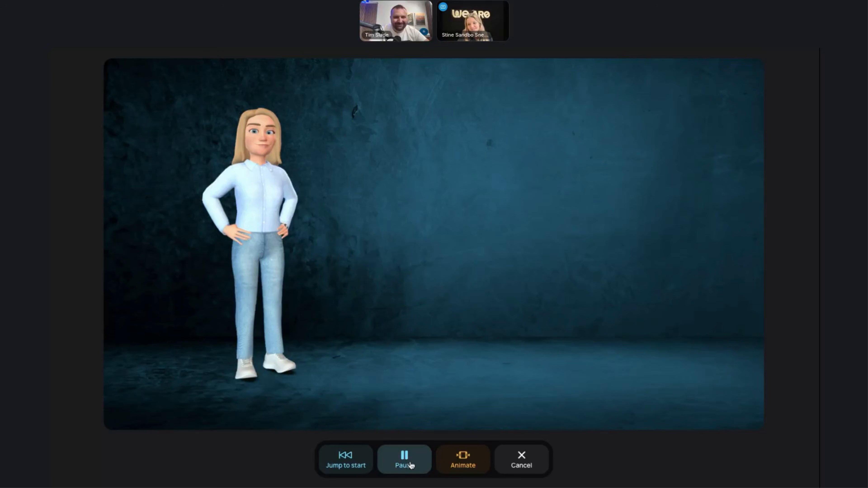
pyautogui.click(522, 459)
pyautogui.moveTo(422, 316)
pyautogui.mouseDown()
pyautogui.moveTo(444, 330)
pyautogui.moveTo(426, 331)
pyautogui.mouseUp()
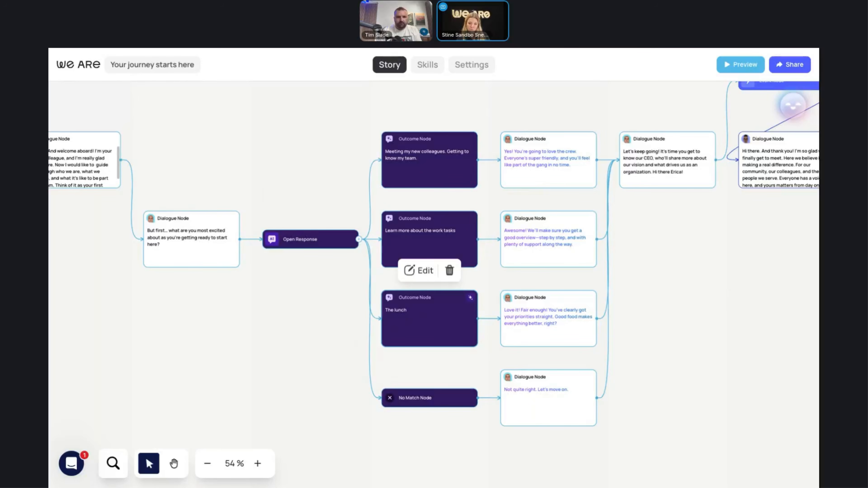
pyautogui.moveTo(333, 343); pyautogui.dragTo(271, 319)
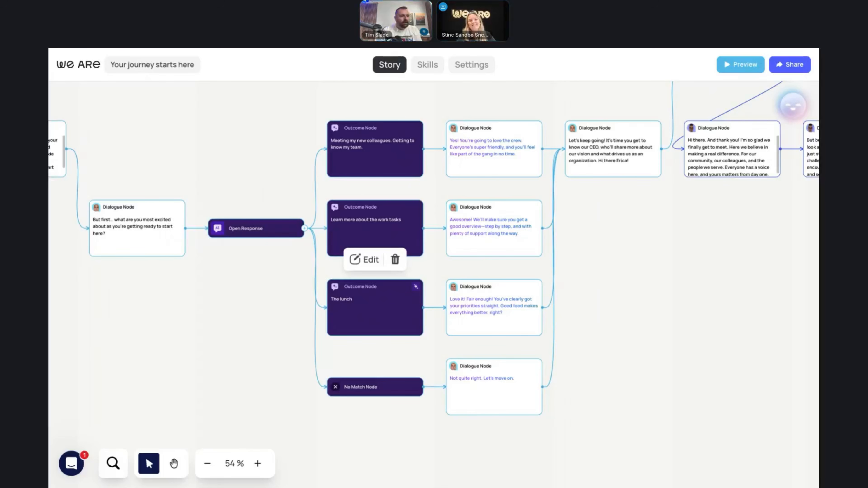
pyautogui.click(179, 325)
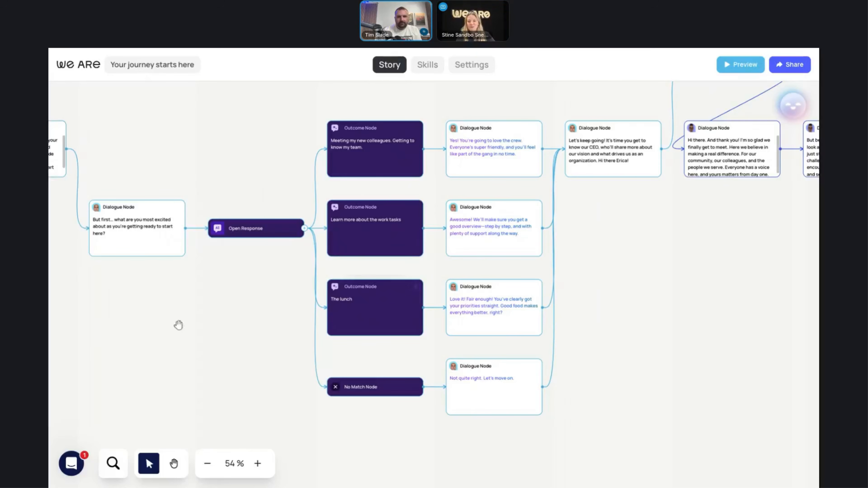